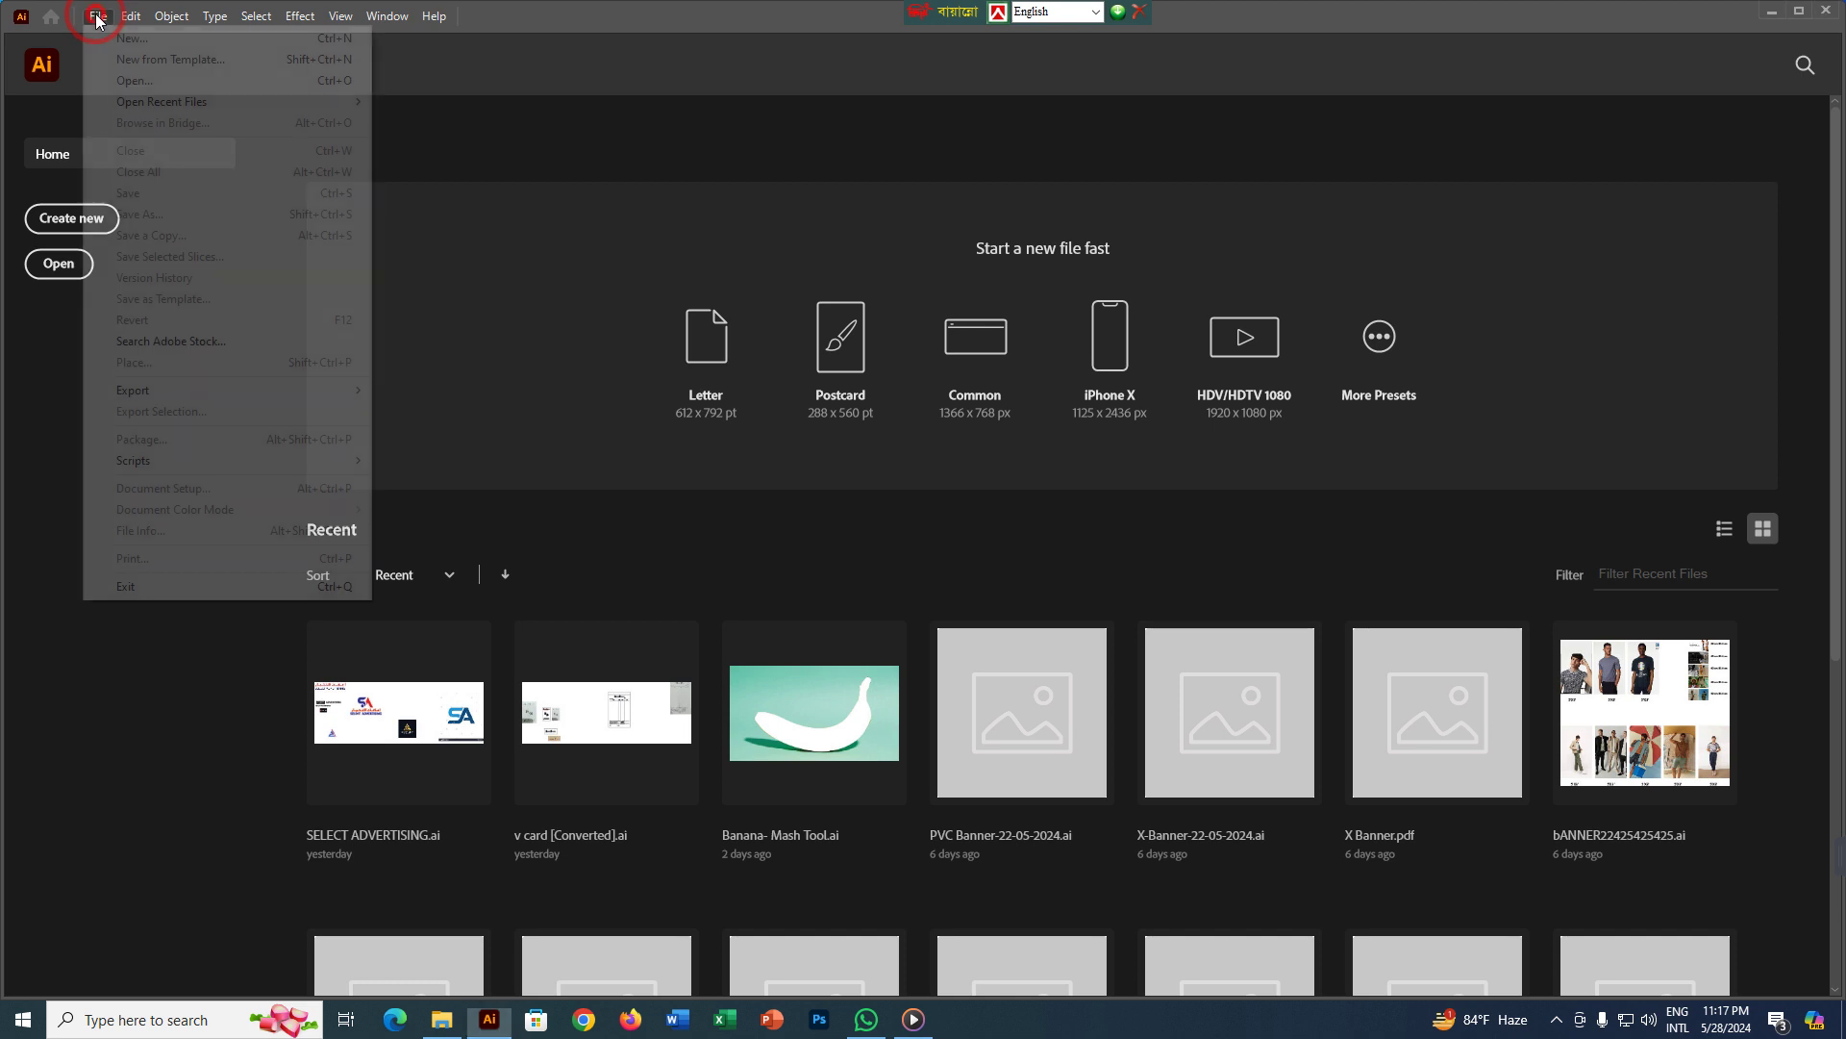
# - Create a new A4 portrait document with inches as the unit and CMYK as the color mode
pyautogui.click(145, 43)
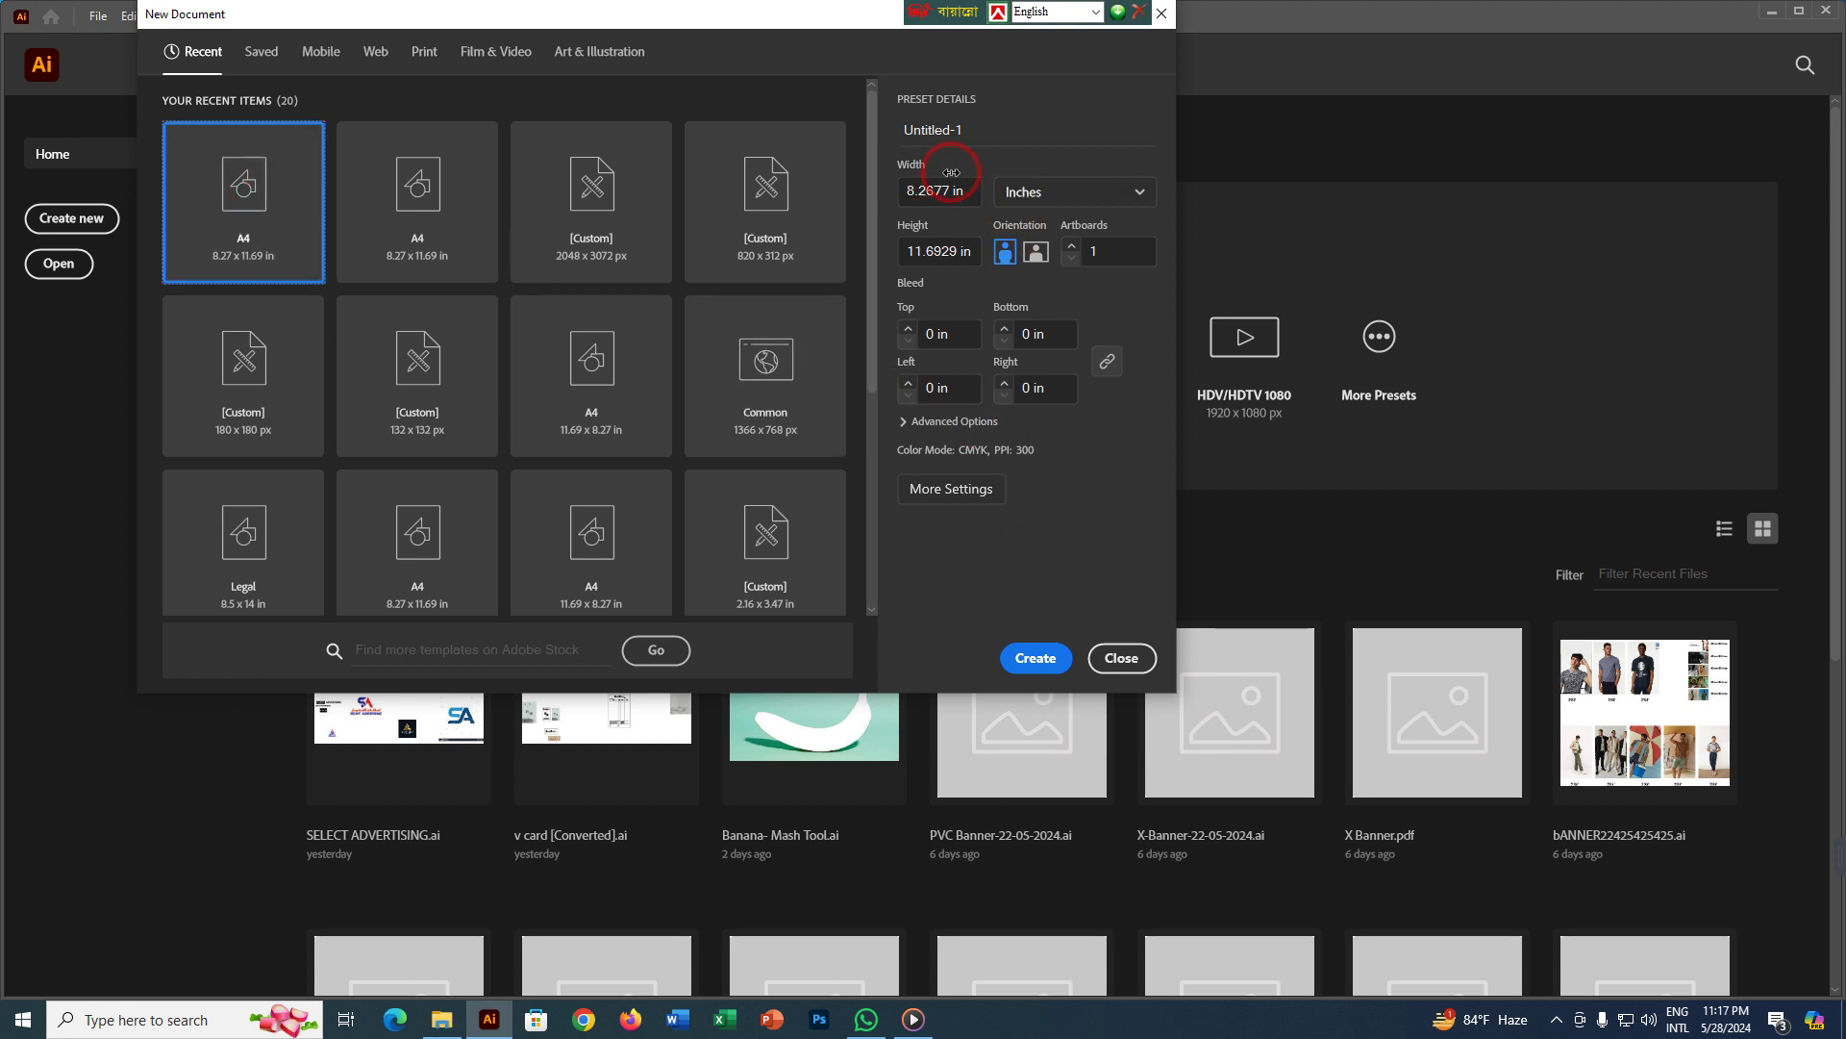
pyautogui.click(1046, 206)
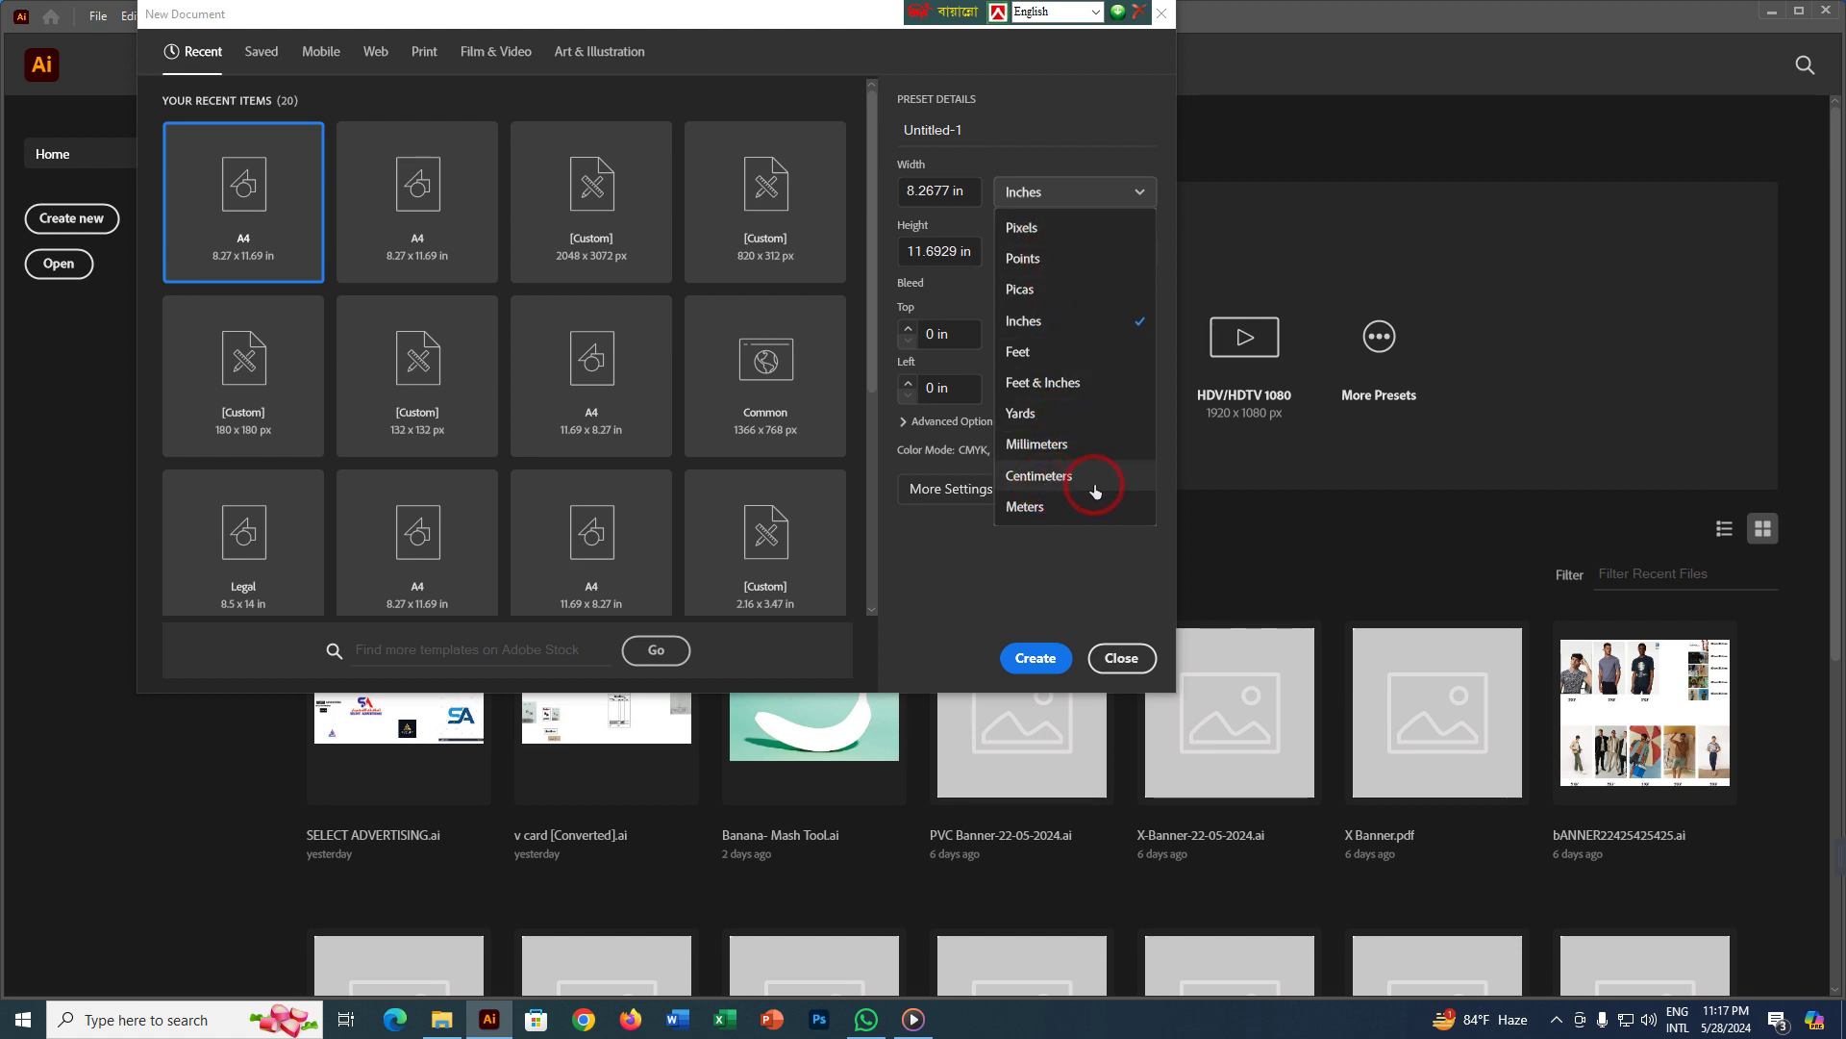
pyautogui.click(1048, 330)
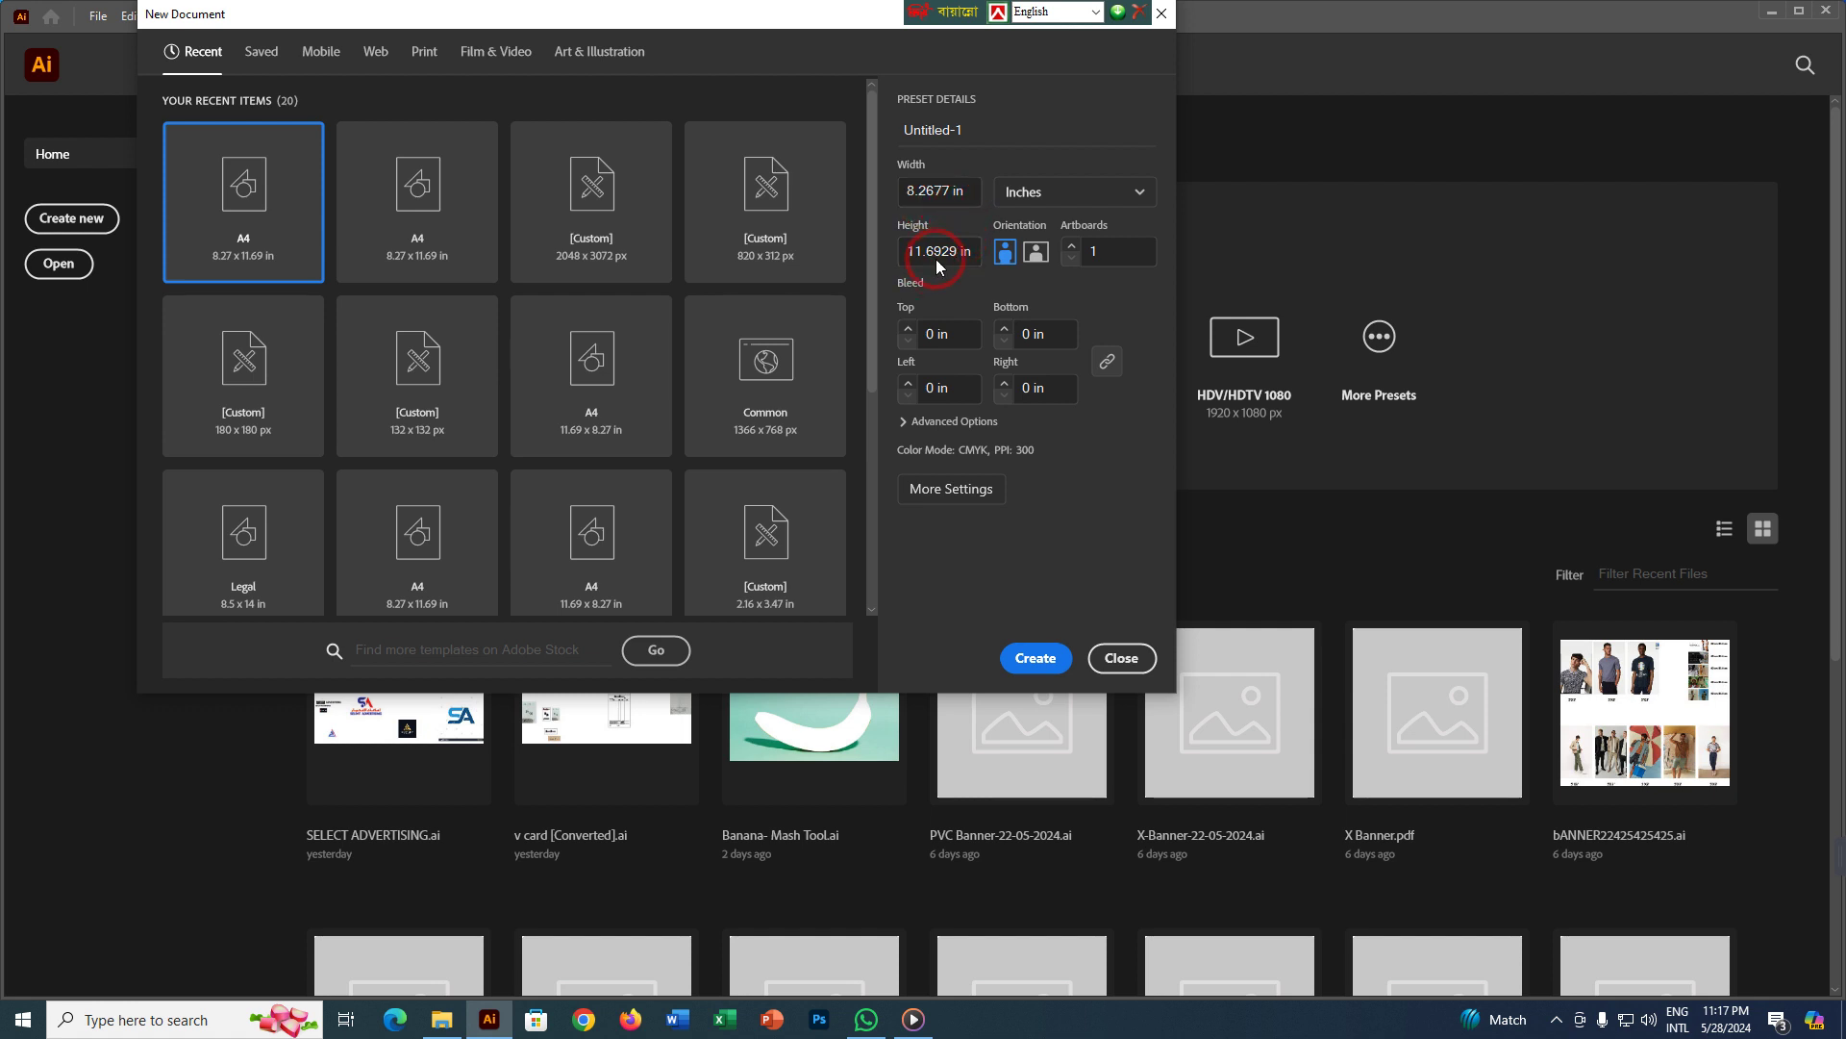
pyautogui.click(980, 490)
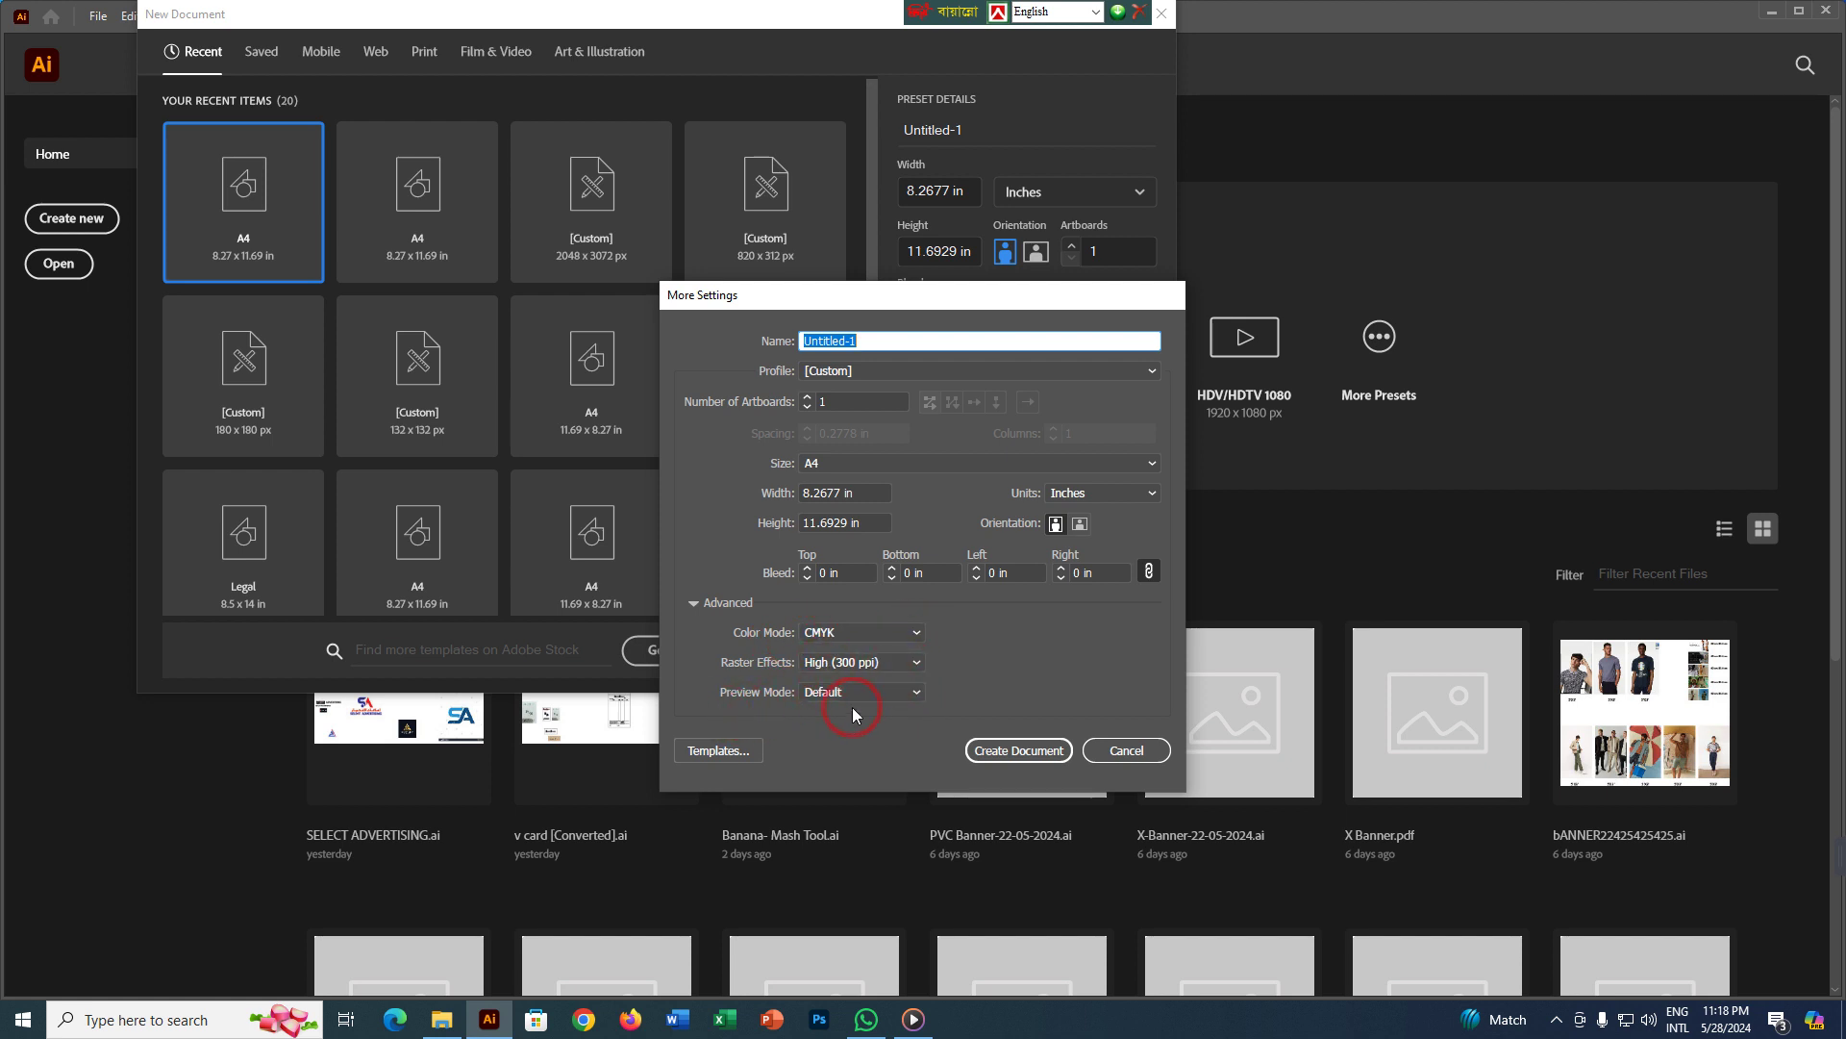
pyautogui.click(914, 632)
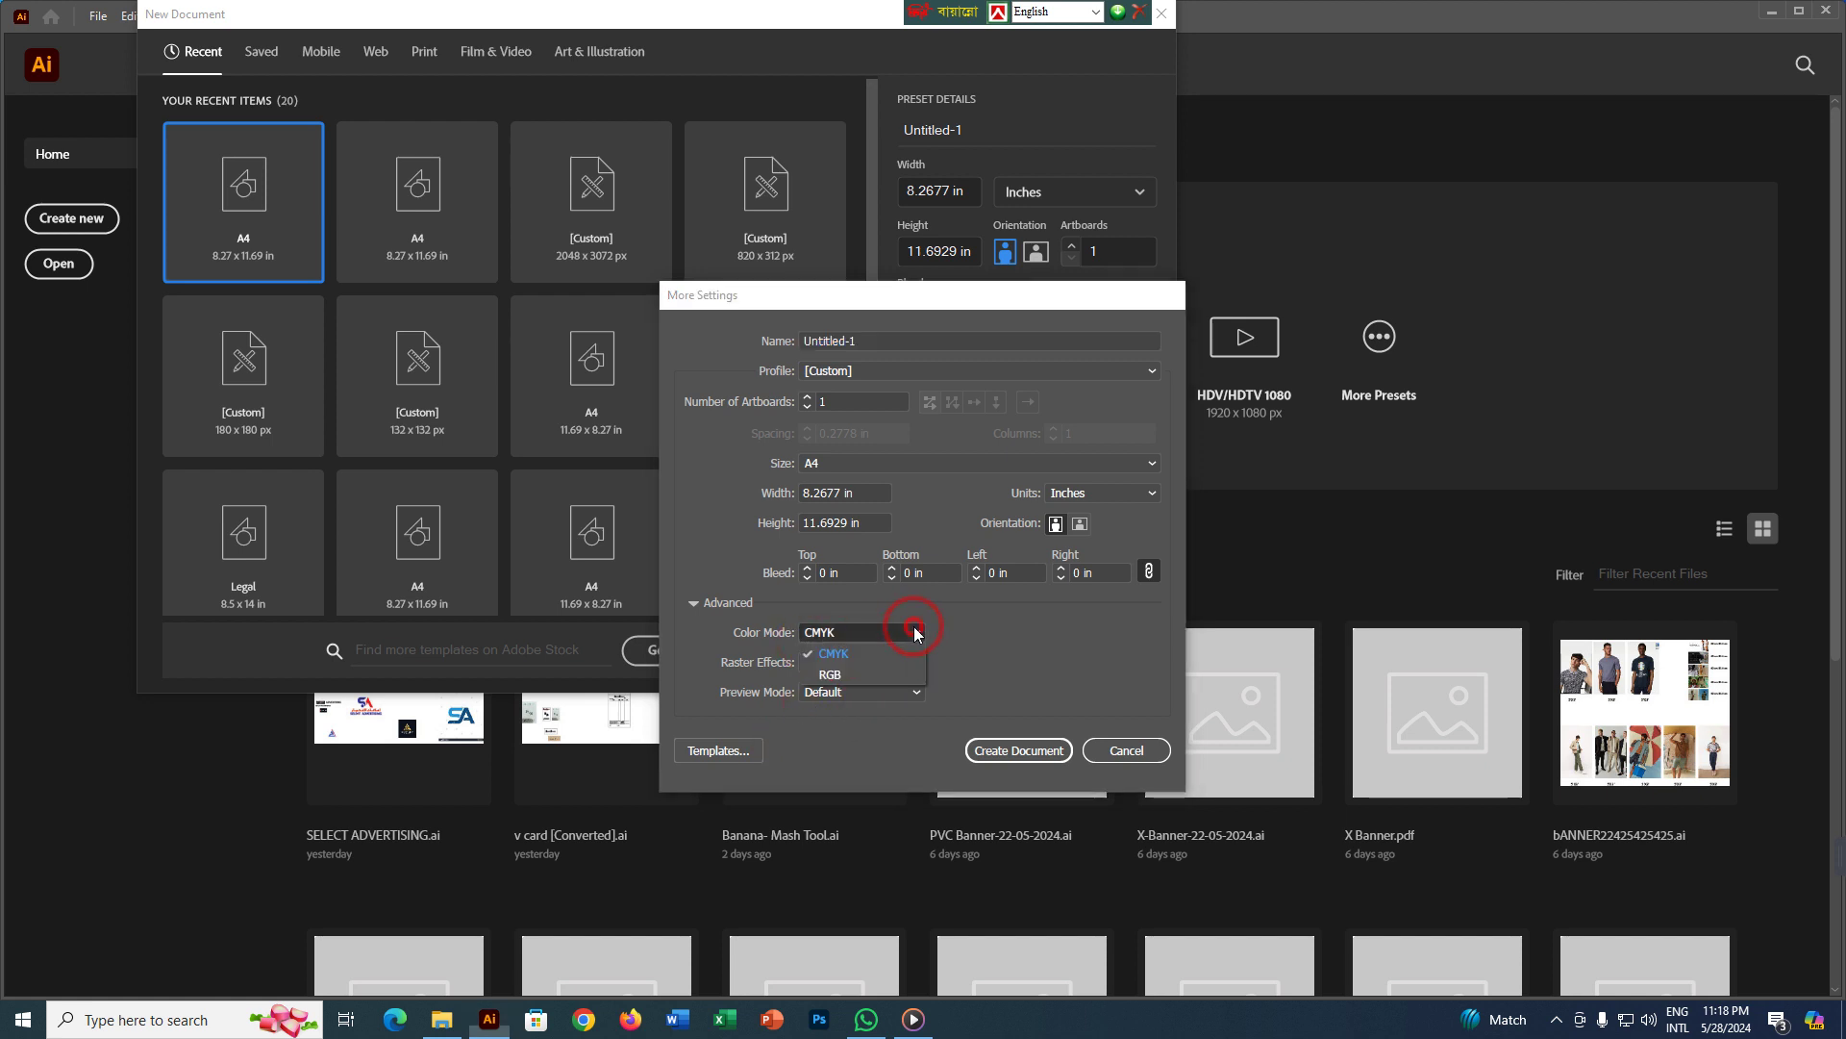
pyautogui.click(994, 637)
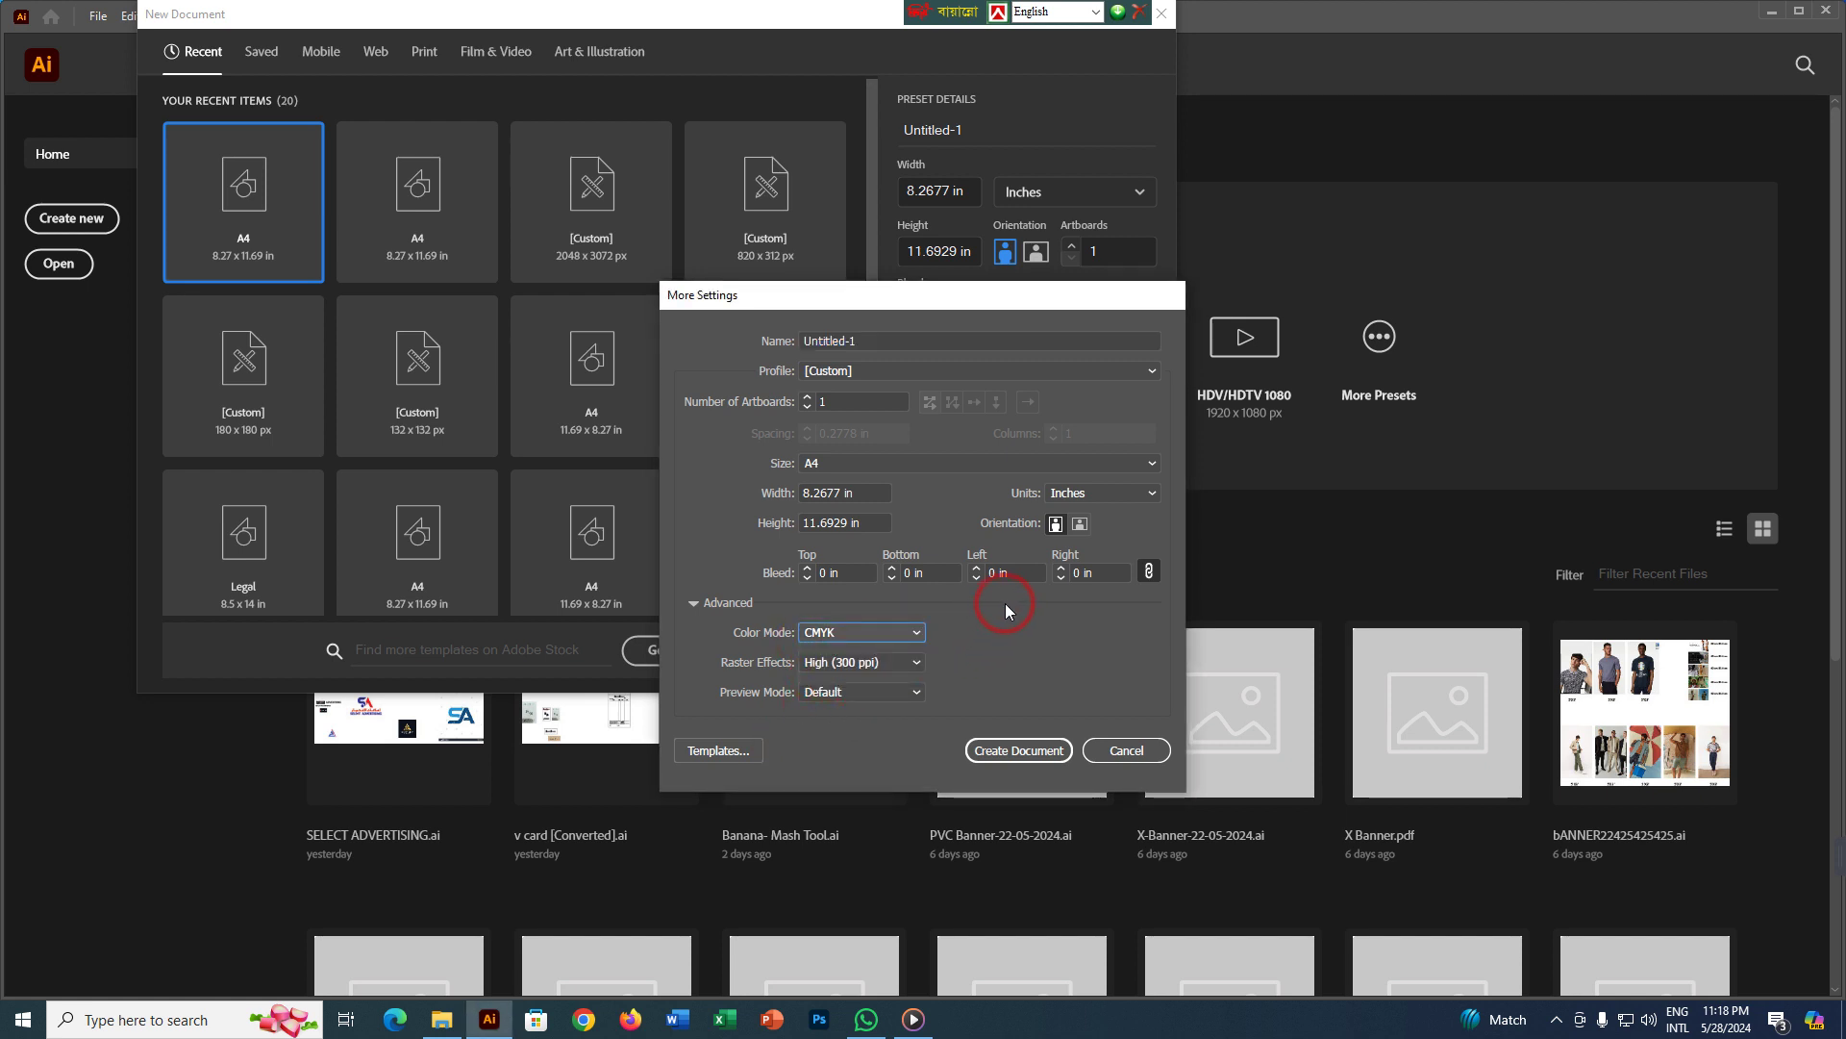
pyautogui.click(1014, 753)
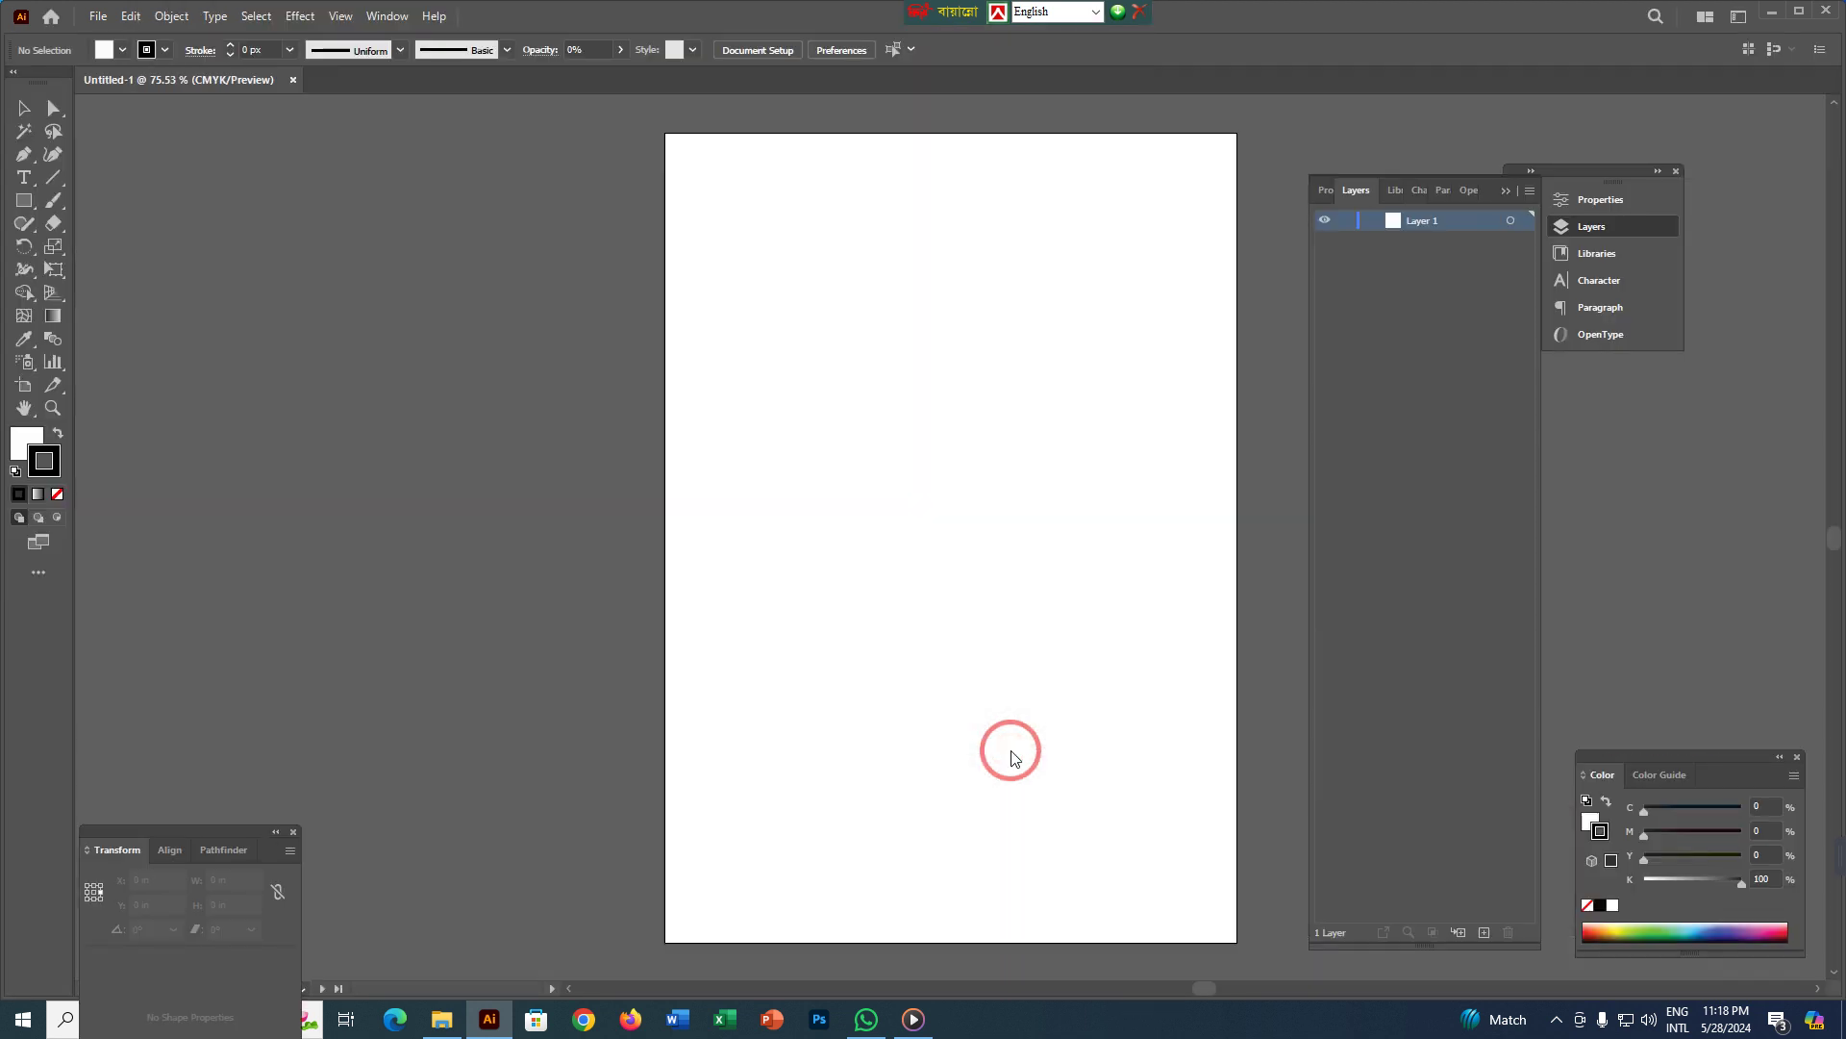
# - Draw a rectangle about 3.54 by 2.51 in on the pasteboard beside the artboard and nudge it slightly
pyautogui.click(24, 105)
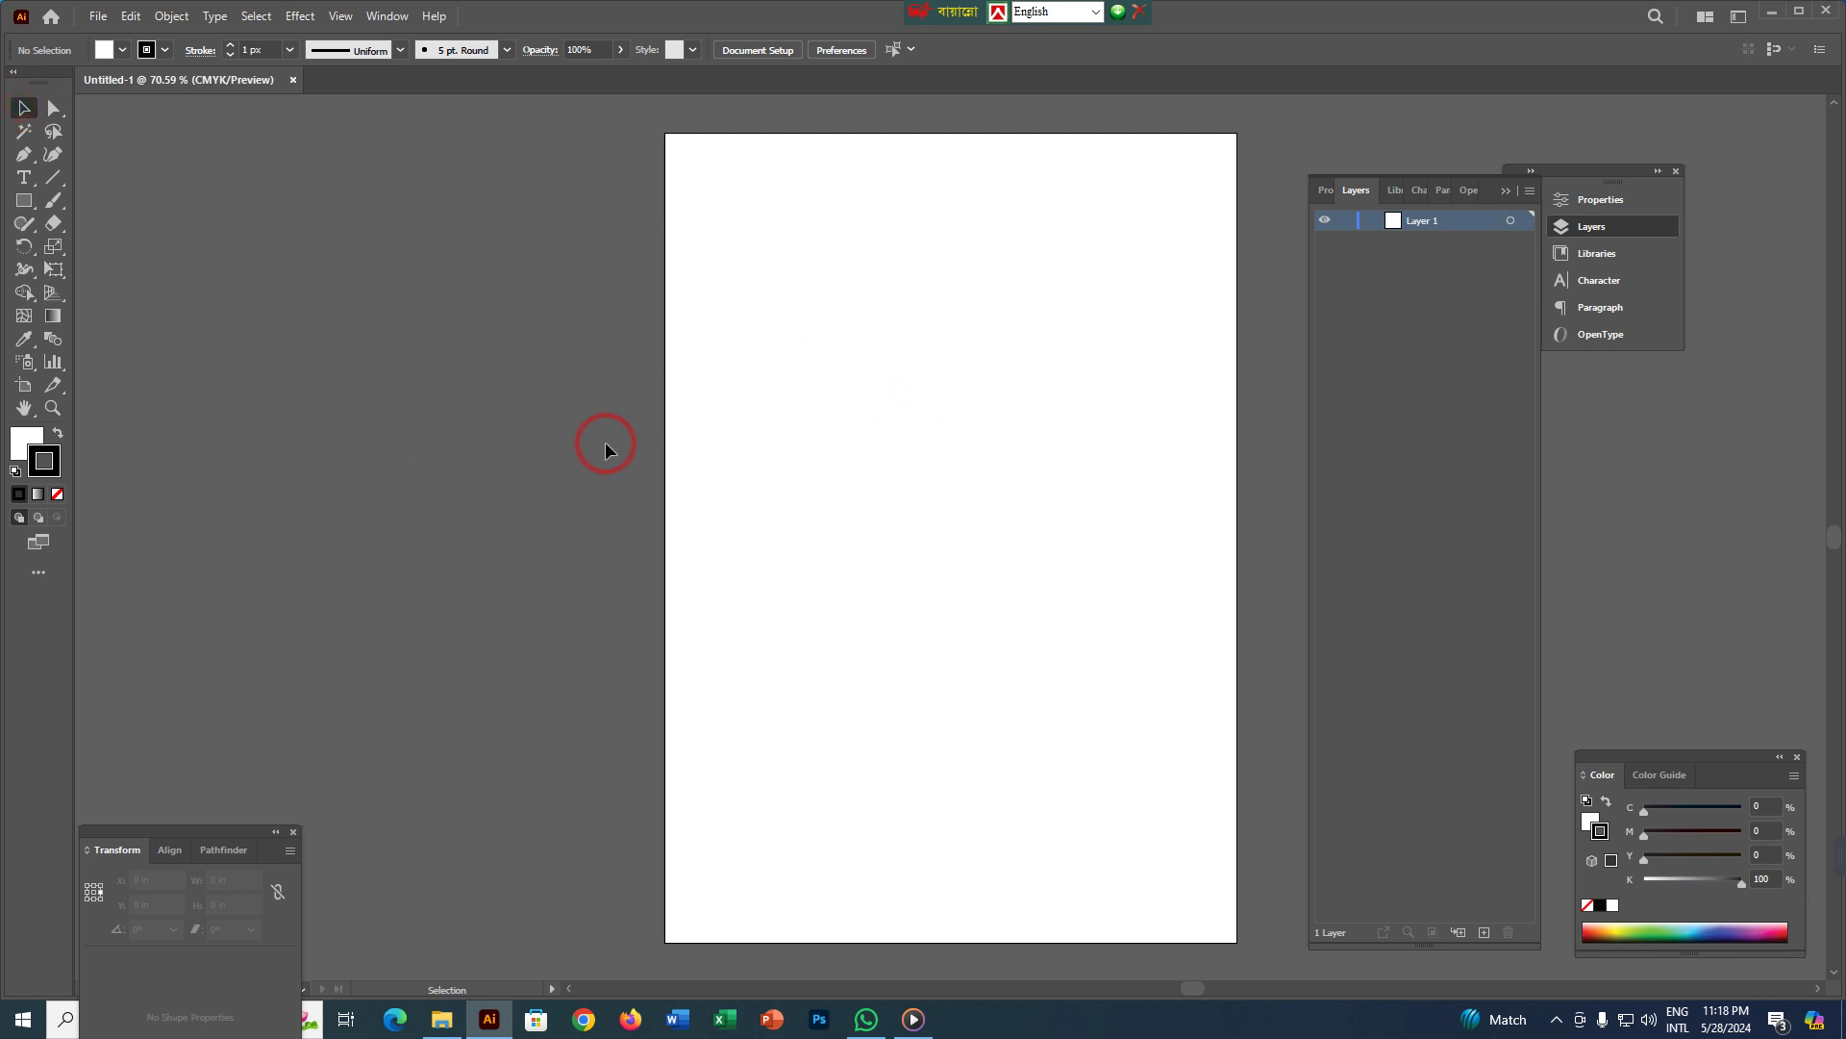
pyautogui.press('space')
pyautogui.moveTo(872, 395); pyautogui.dragTo(707, 429)
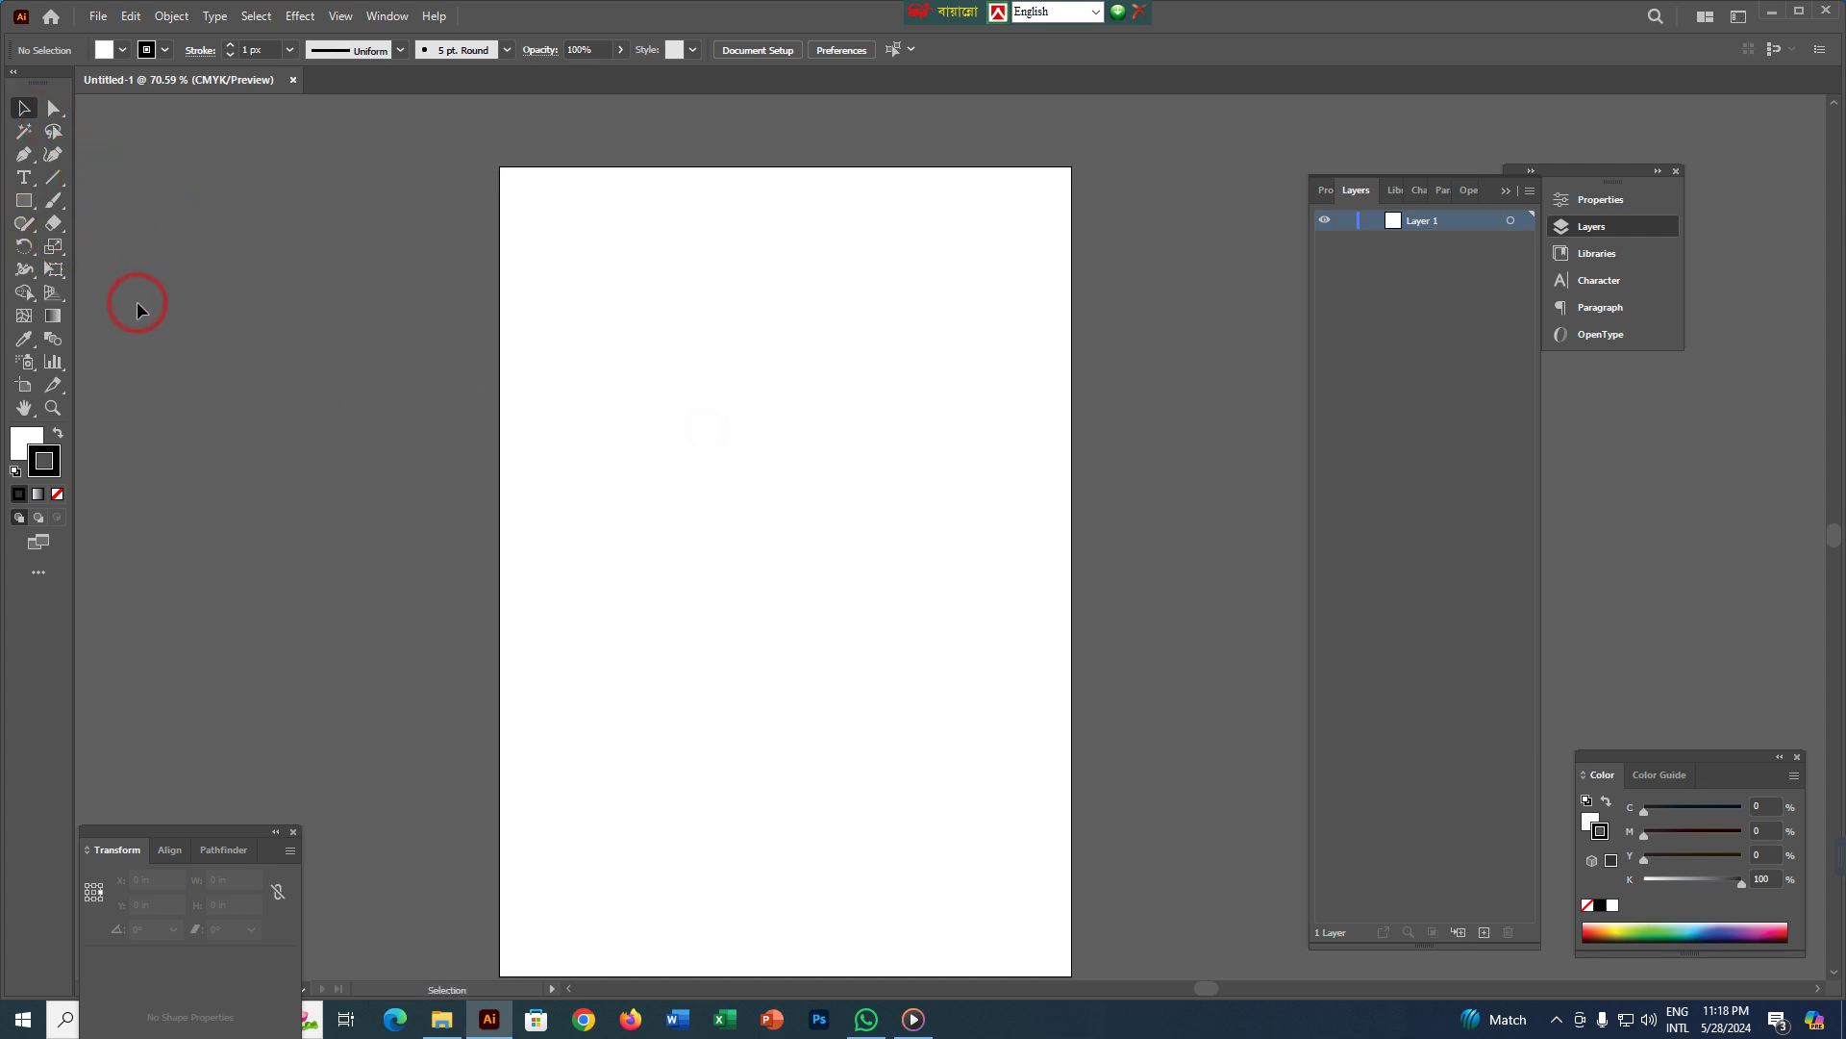
pyautogui.click(26, 201)
pyautogui.moveTo(216, 231)
pyautogui.mouseDown()
pyautogui.moveTo(389, 330)
pyautogui.moveTo(461, 407)
pyautogui.mouseUp()
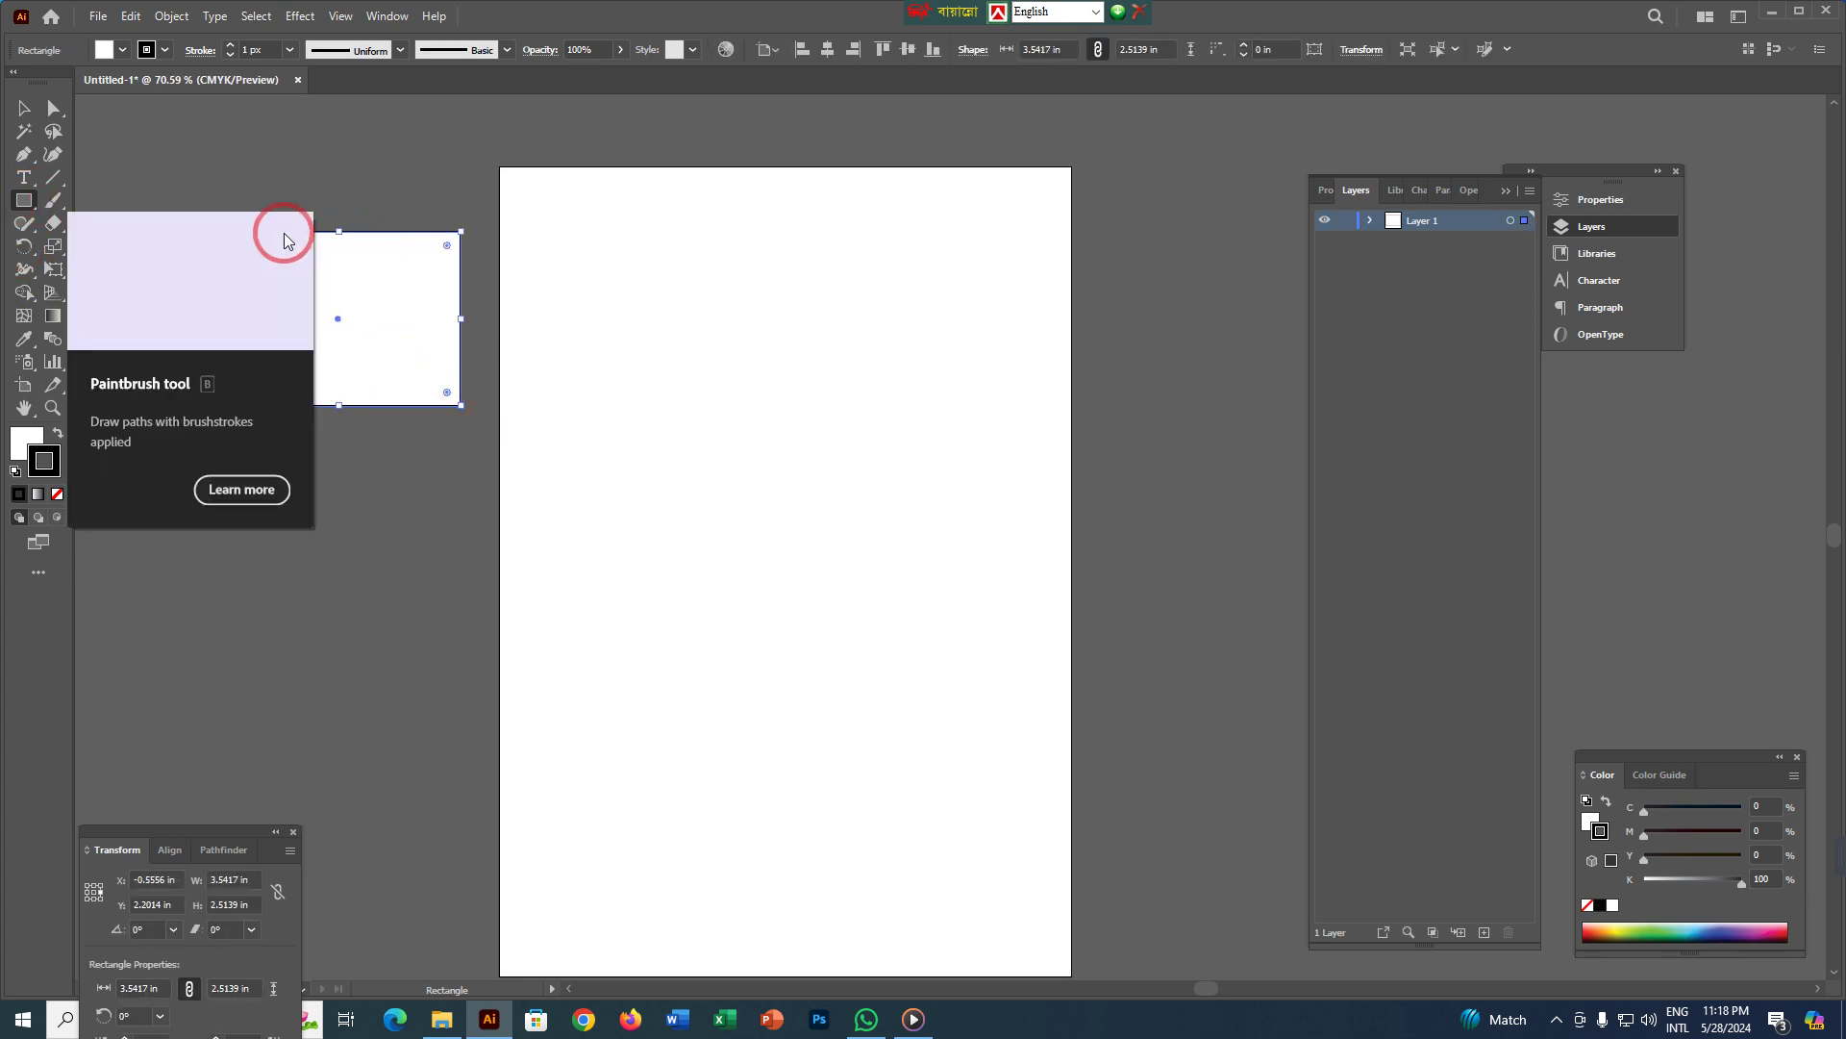
pyautogui.click(16, 114)
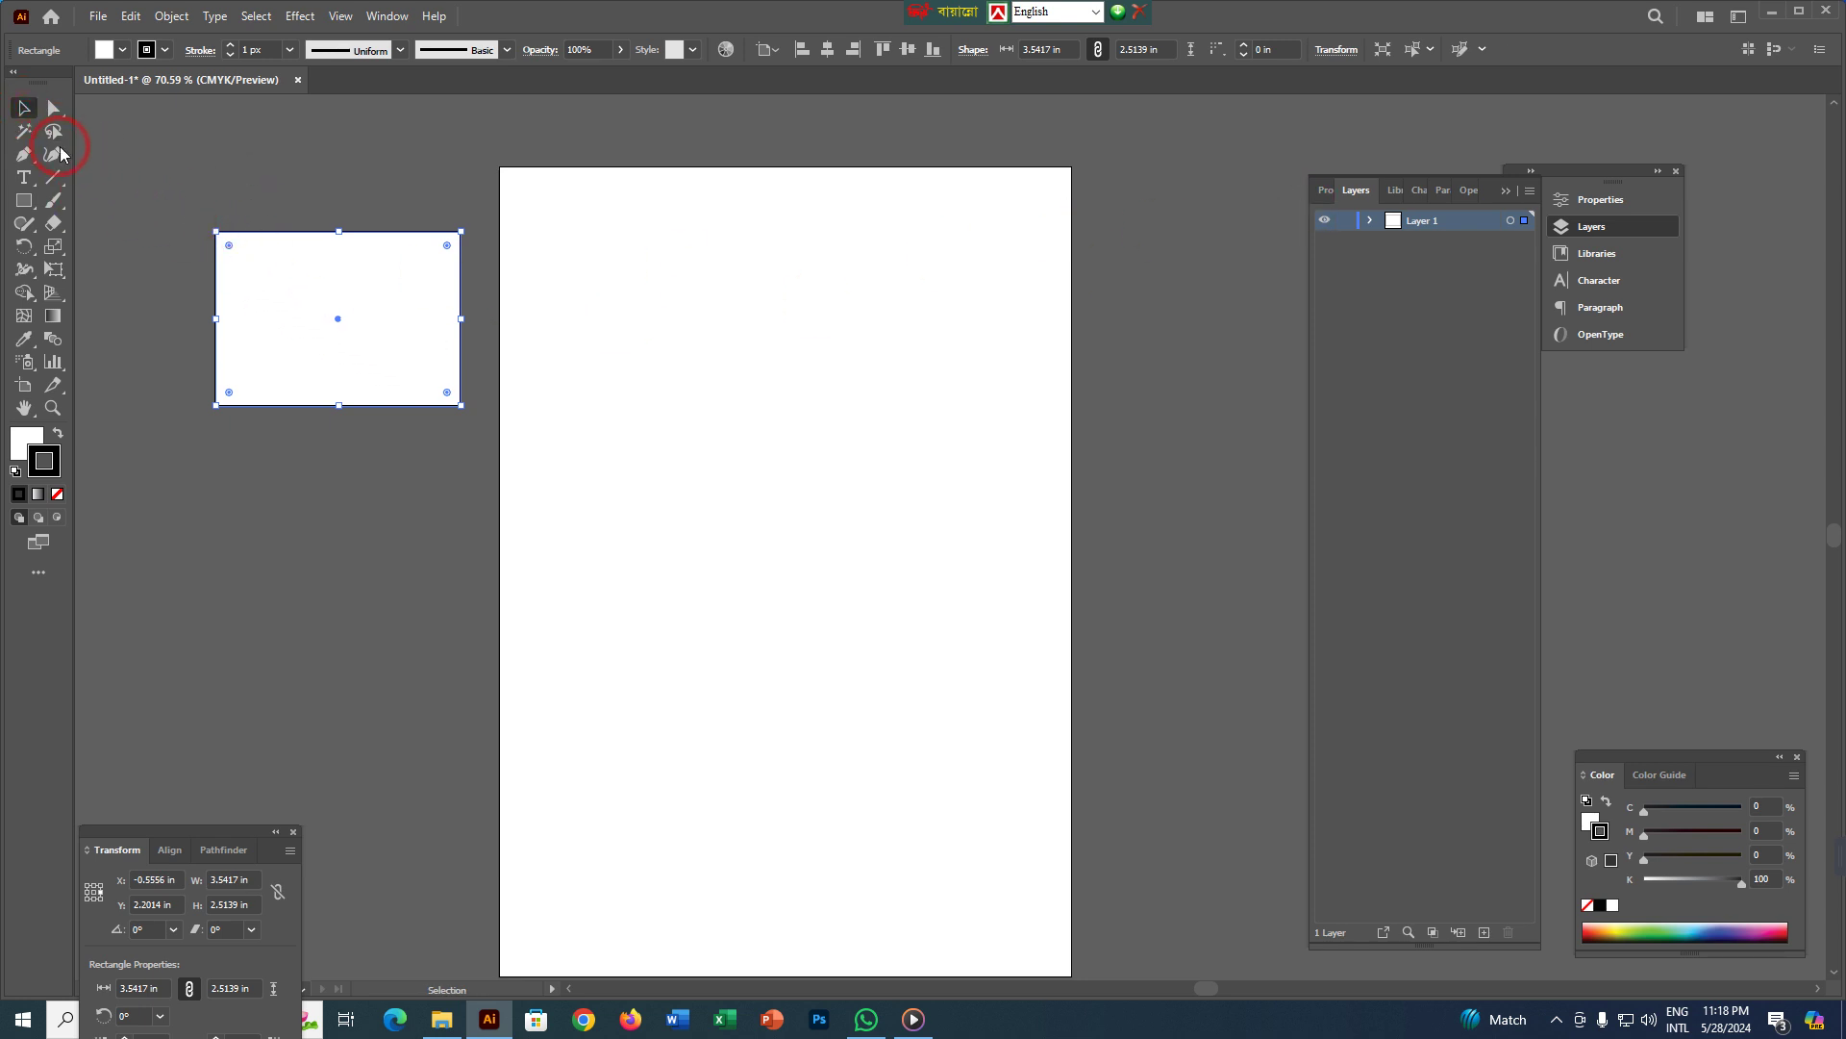
pyautogui.moveTo(284, 300); pyautogui.dragTo(248, 292)
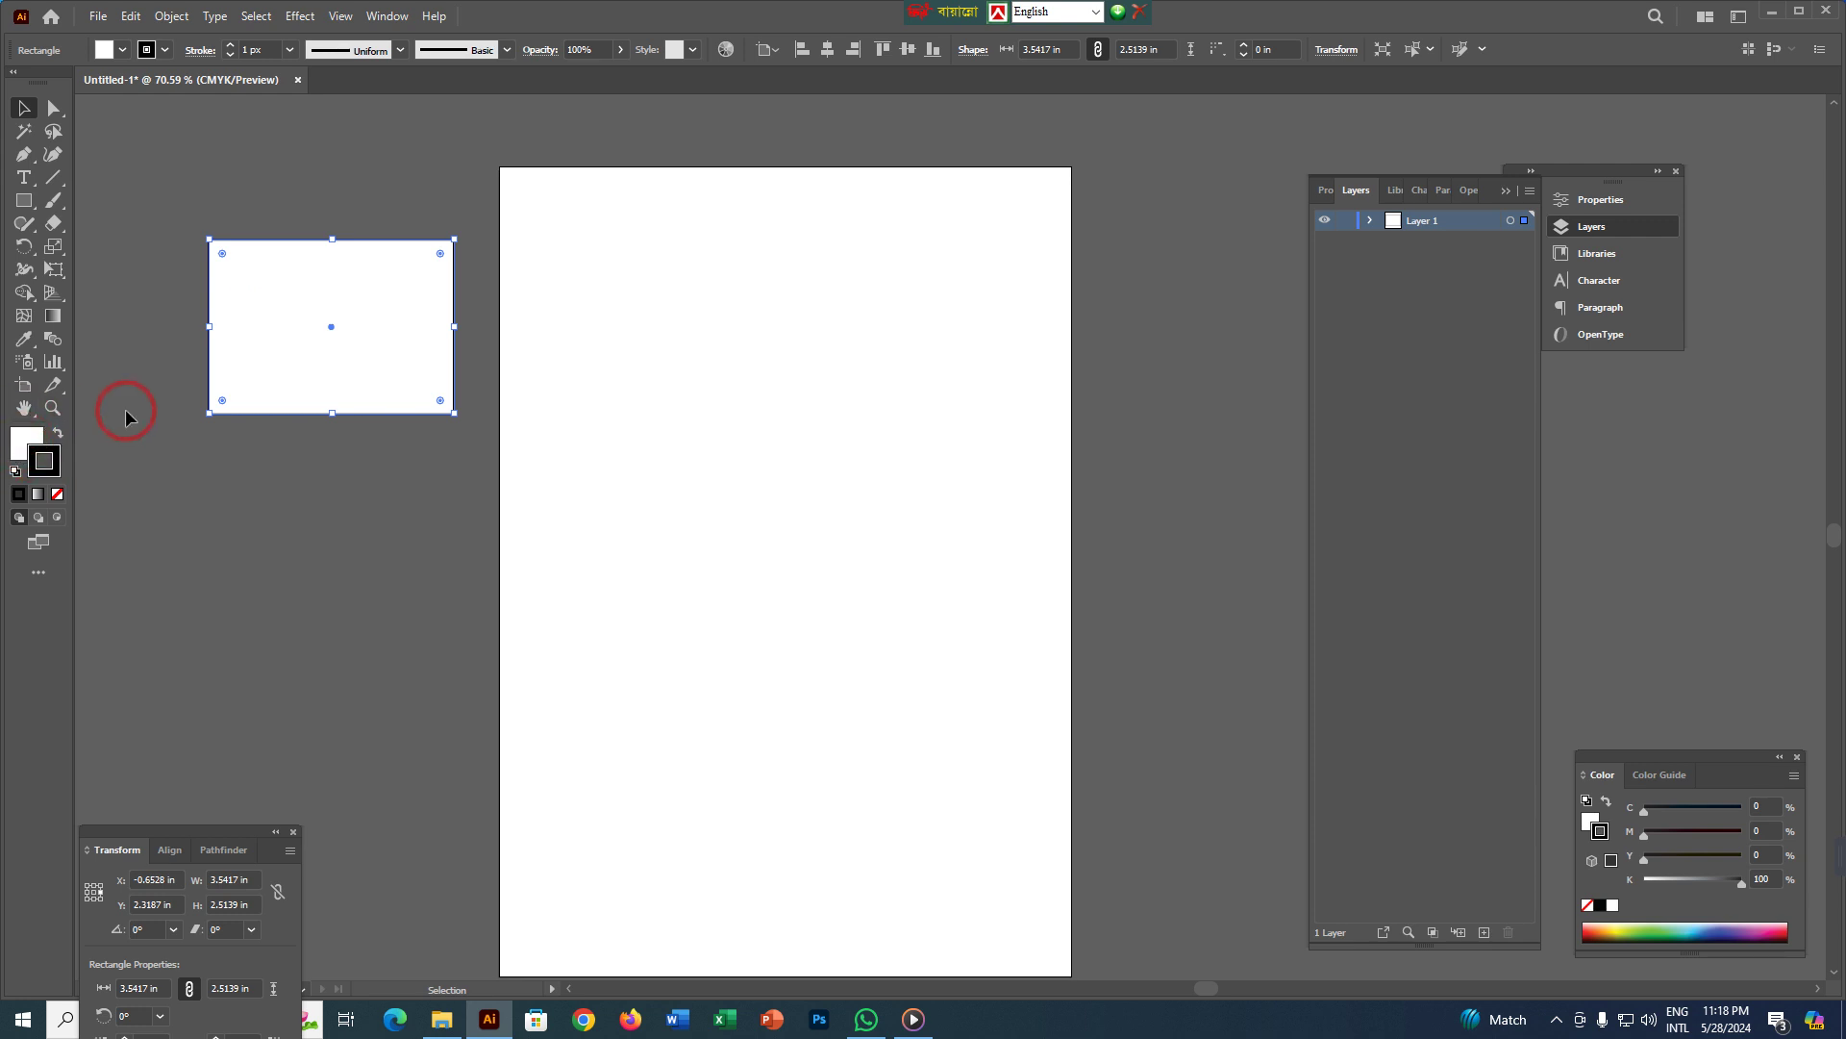
# - Bring the Color panel beside the artboard and fill the rectangle red with M 100 and Y 100
pyautogui.click(29, 440)
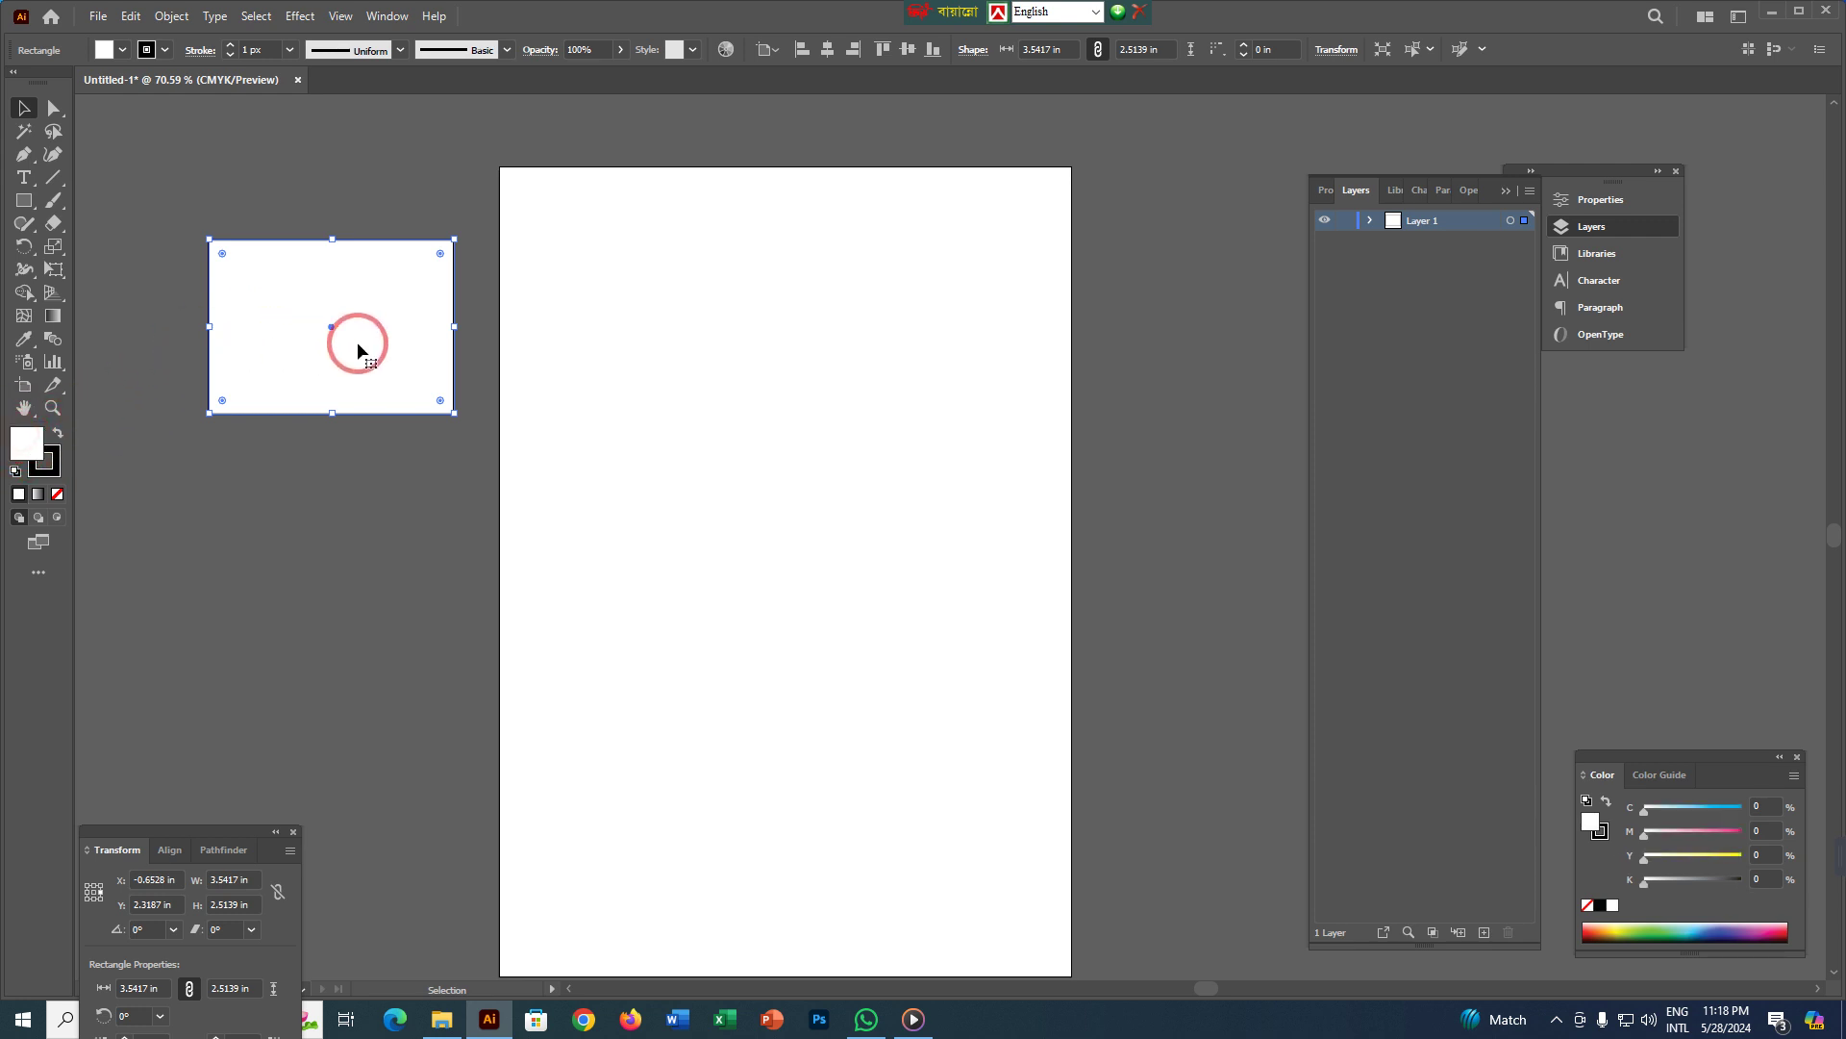
pyautogui.click(52, 466)
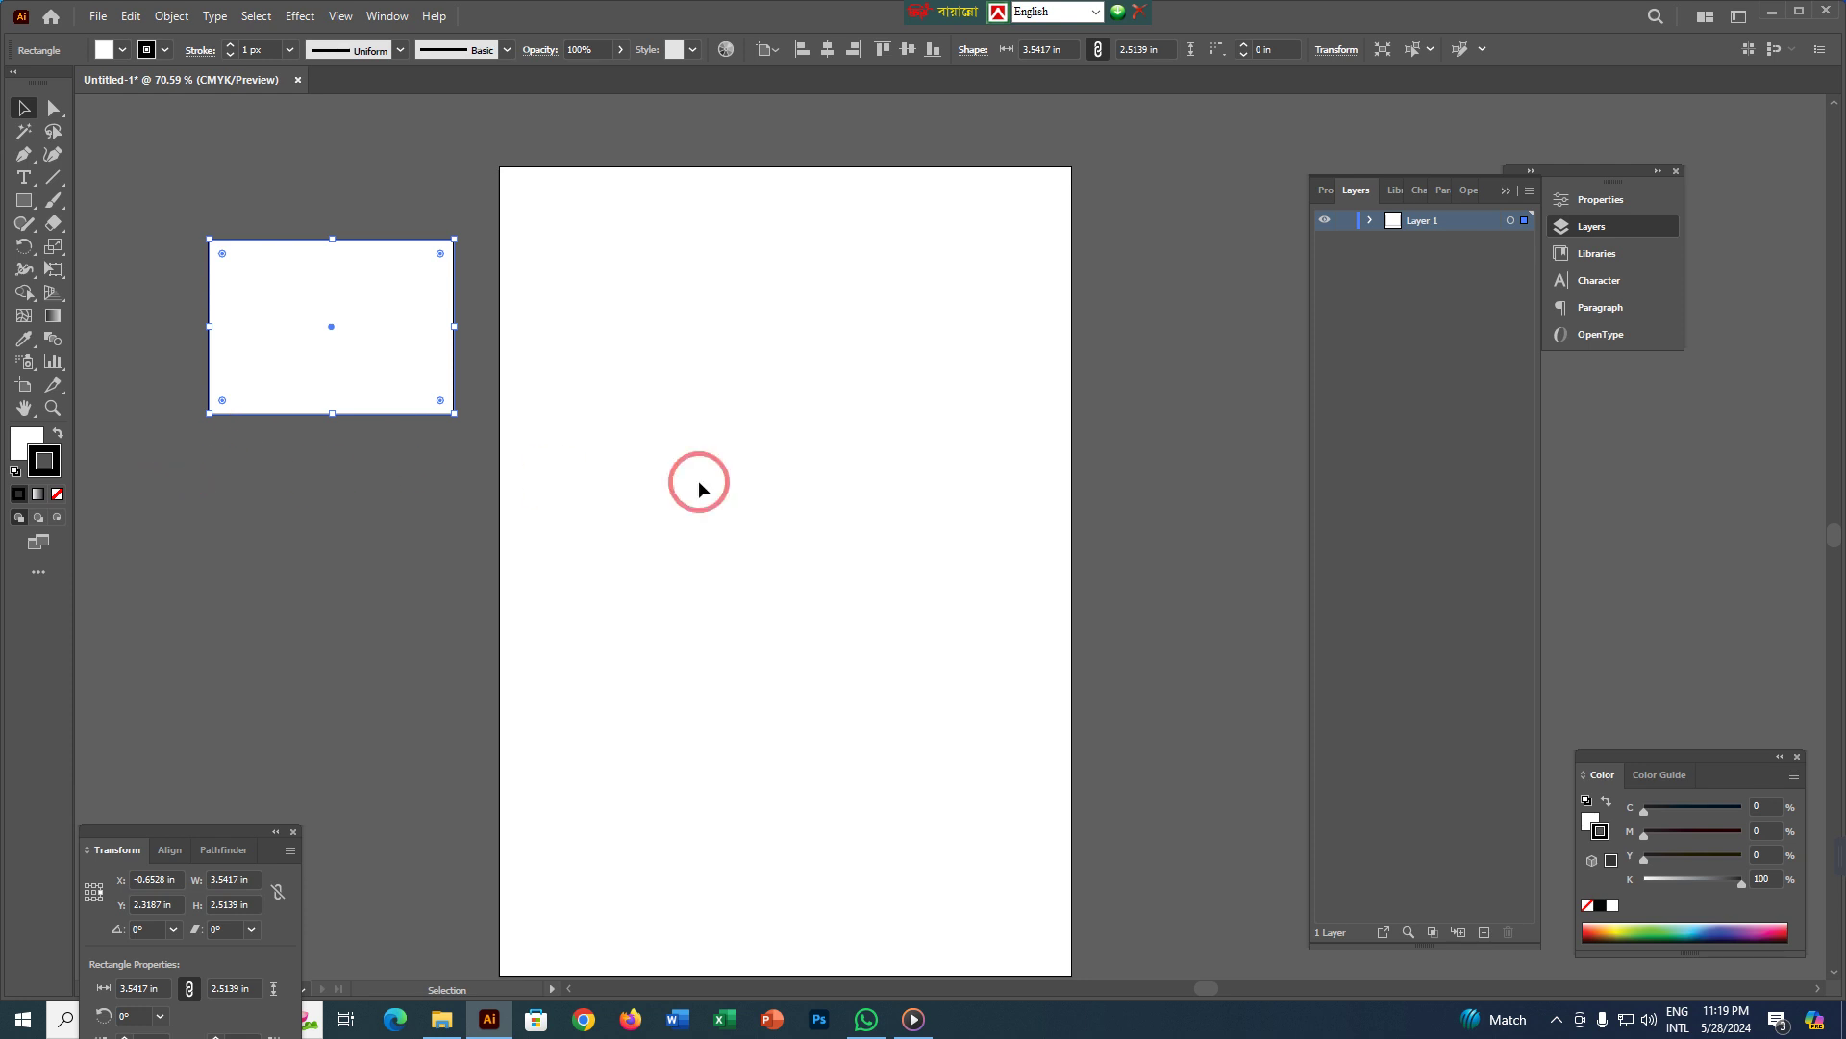
pyautogui.moveTo(1716, 762); pyautogui.dragTo(1154, 172)
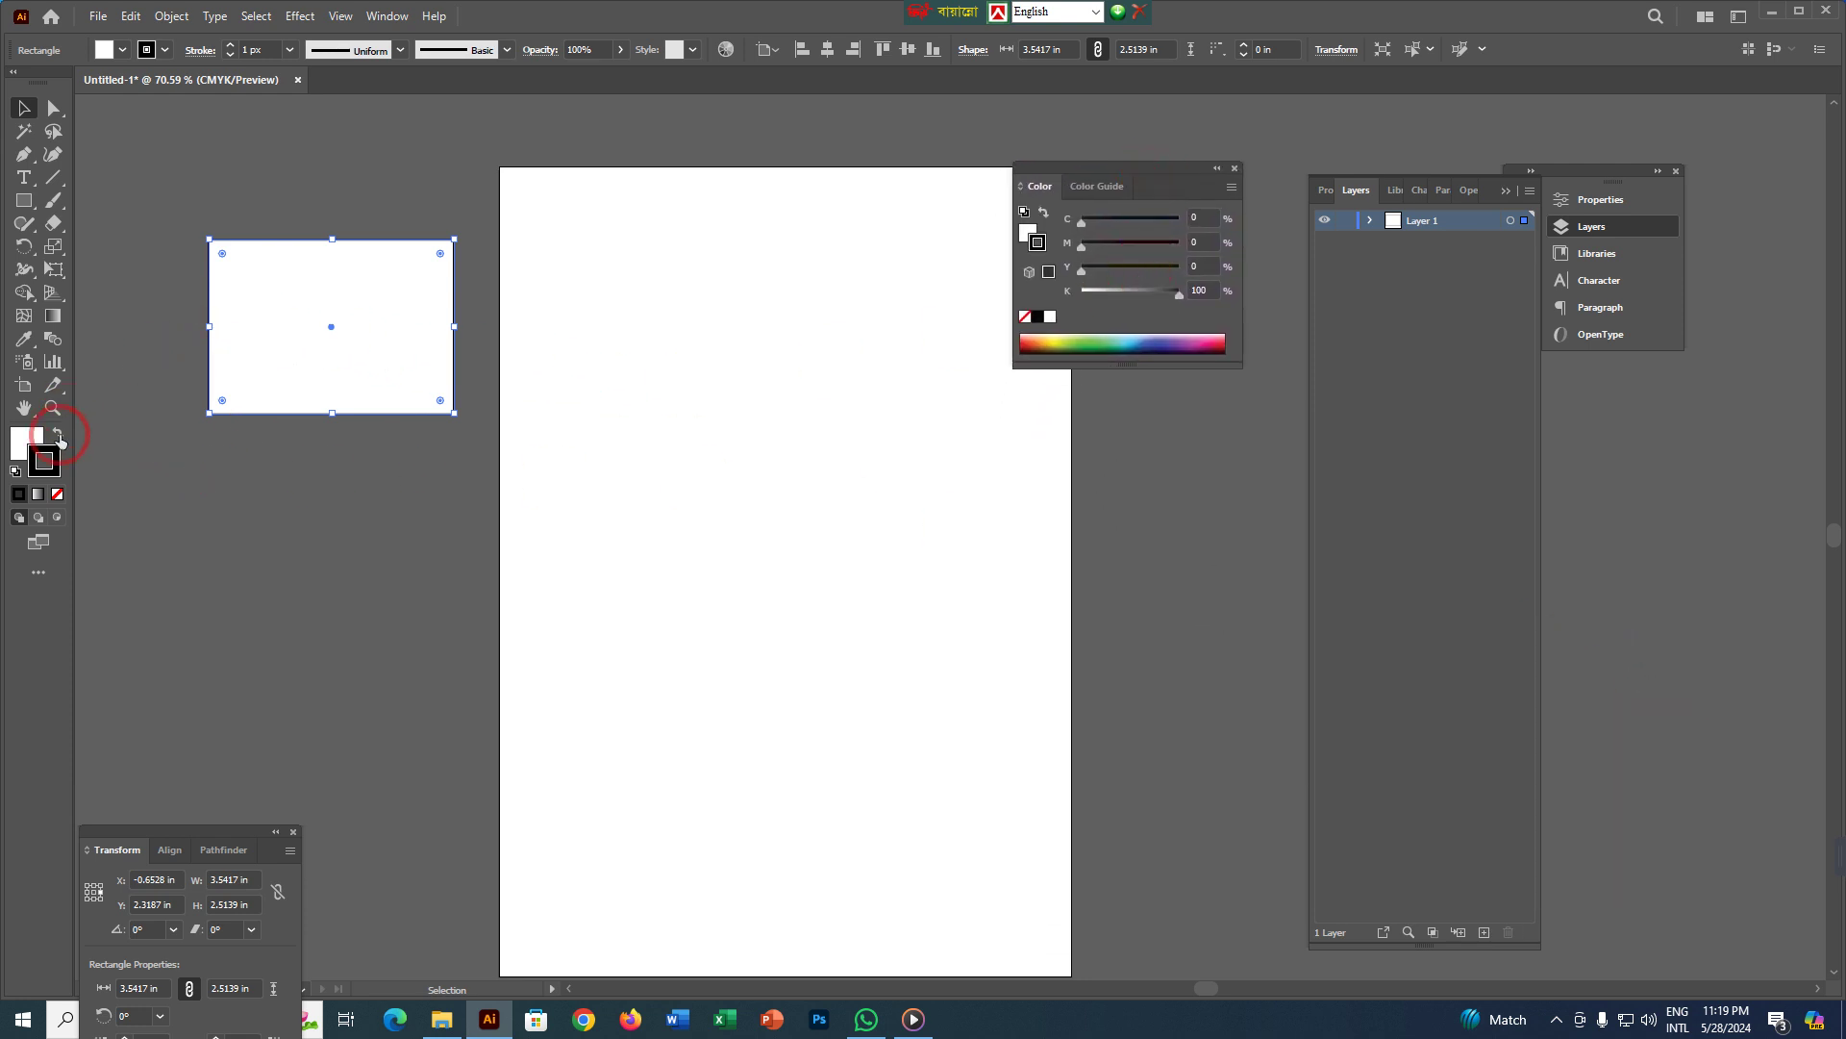
pyautogui.click(21, 444)
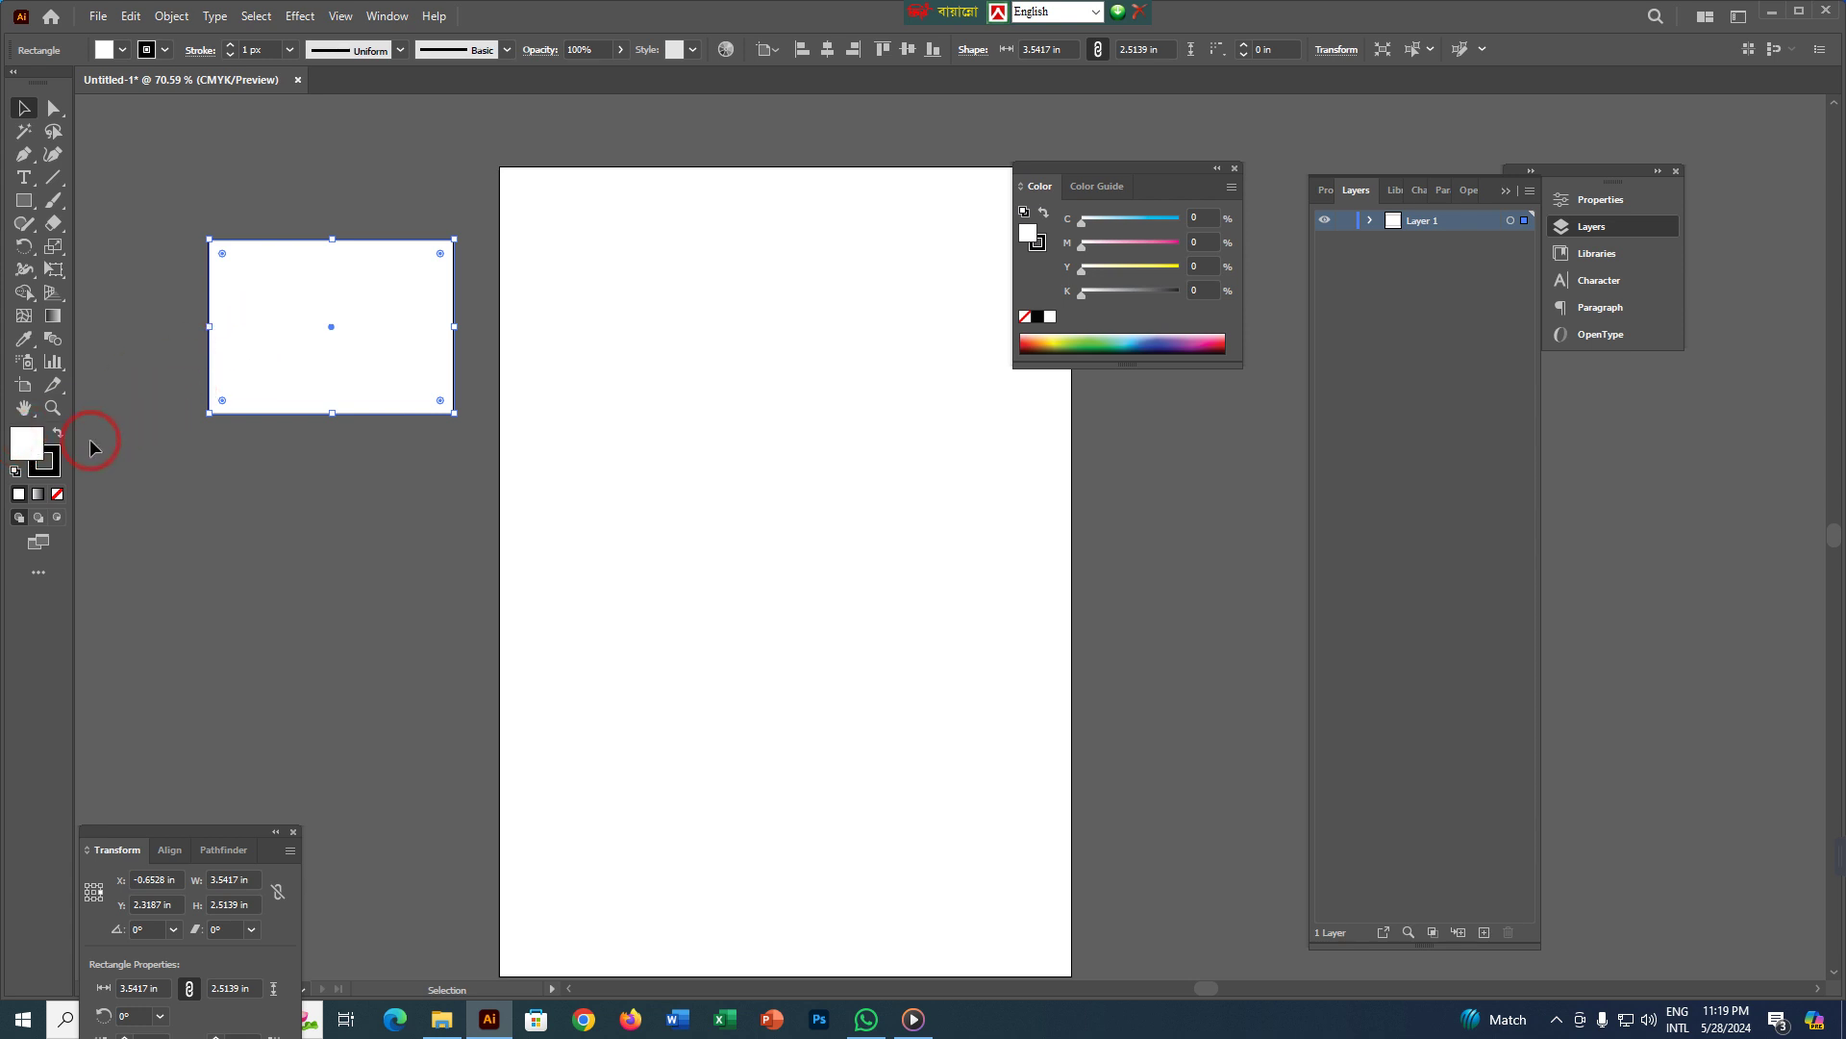
pyautogui.moveTo(1104, 252); pyautogui.dragTo(1298, 241)
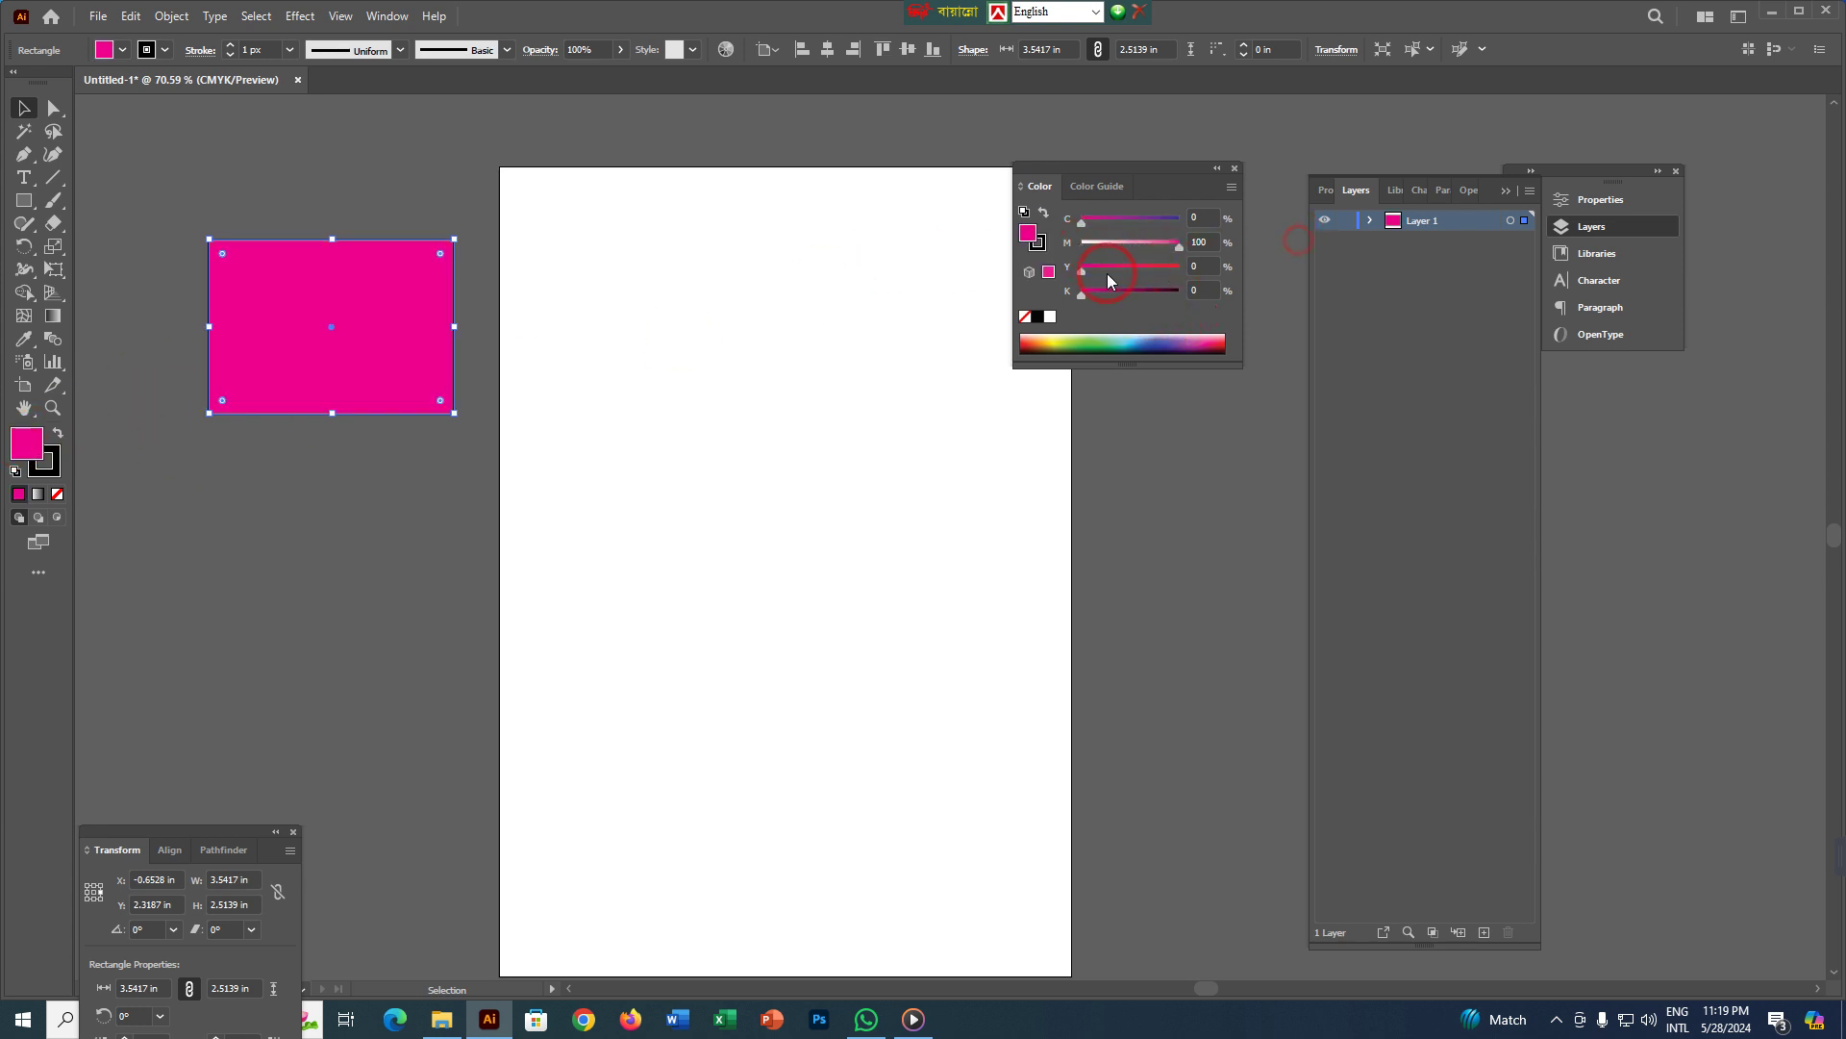
pyautogui.moveTo(1159, 268); pyautogui.dragTo(1192, 269)
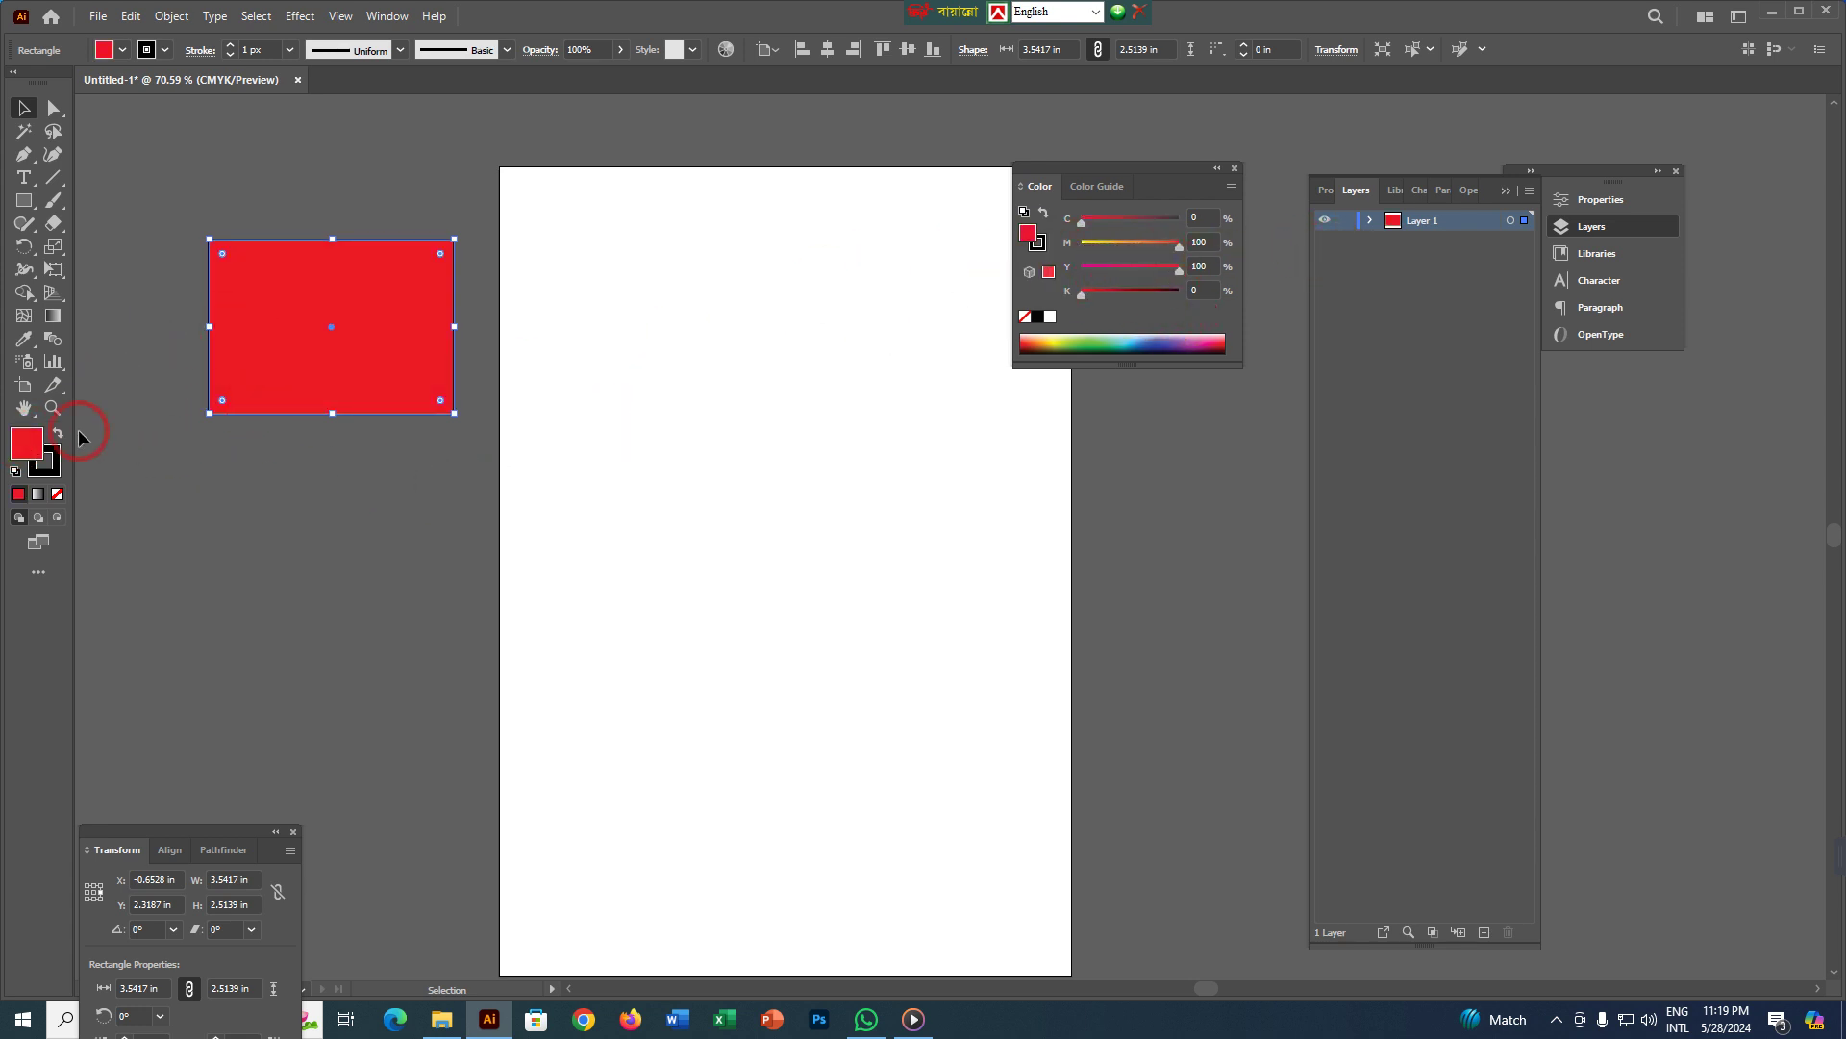
# - Color the rectangle's stroke dark blue with C 100 and M 100, and deselect it
pyautogui.click(52, 478)
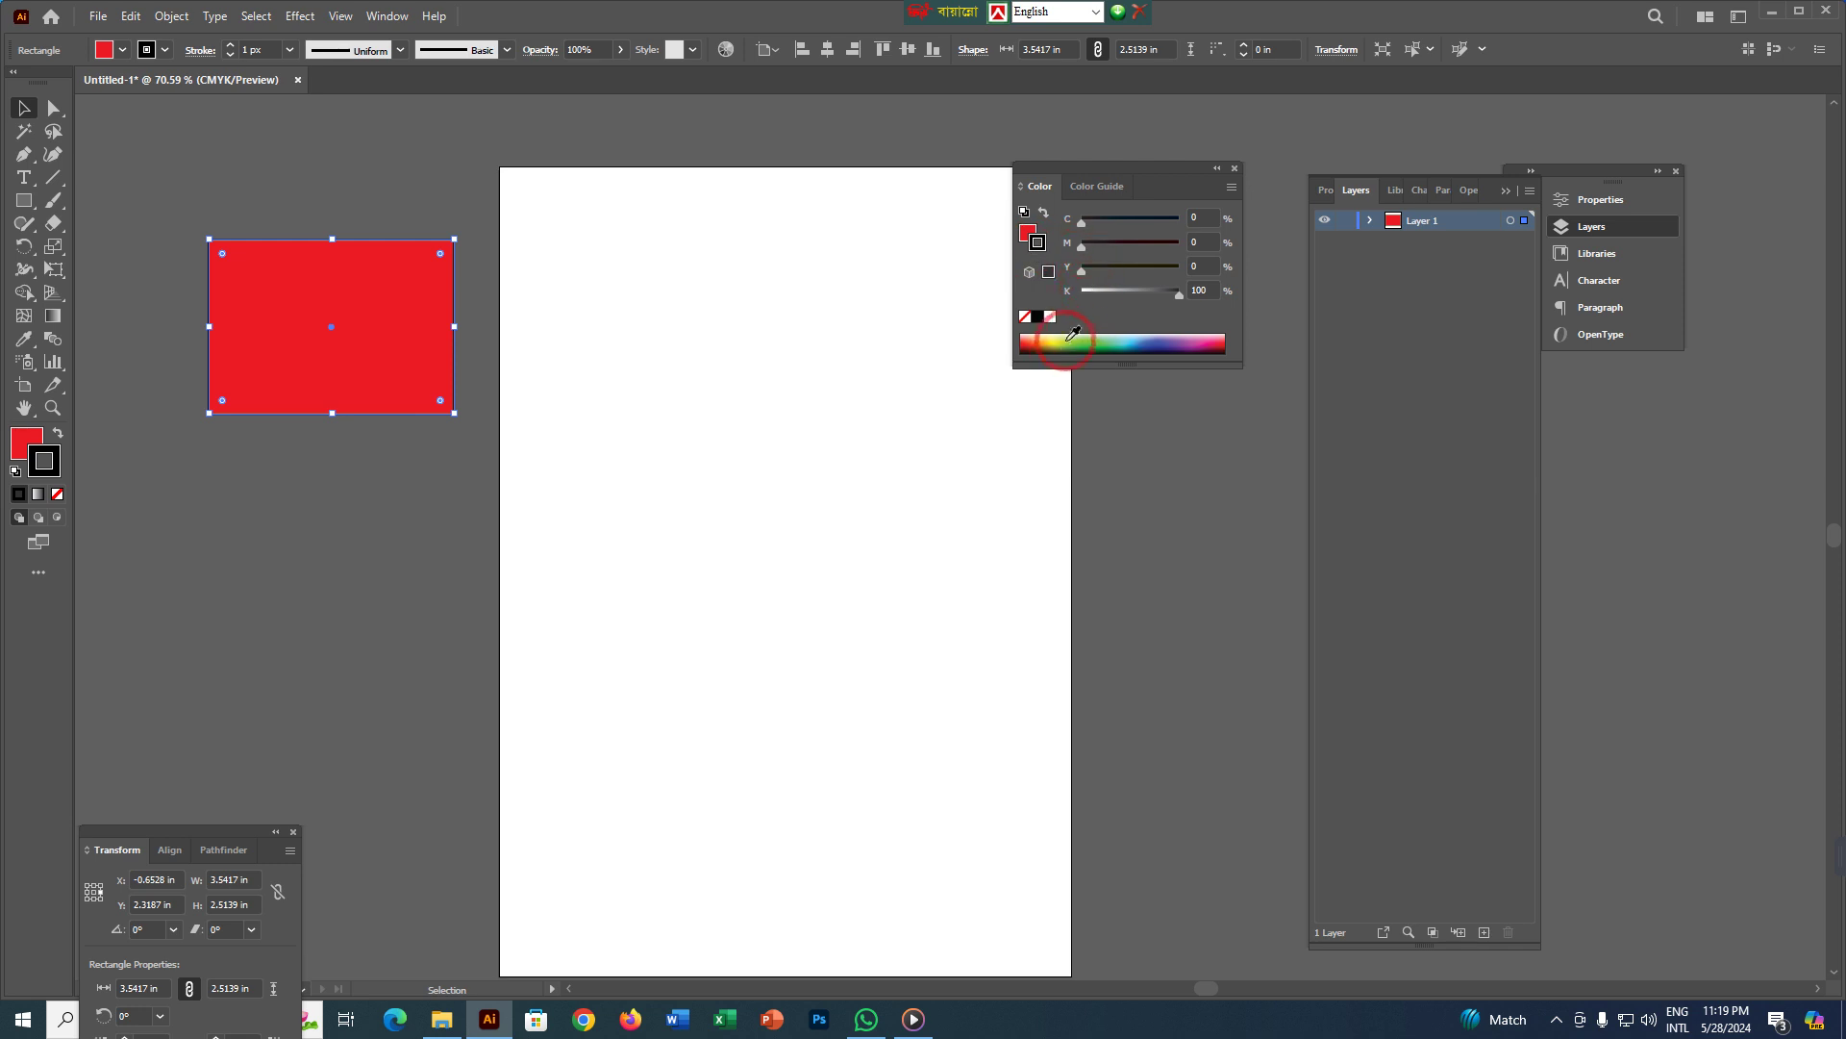
pyautogui.click(1167, 331)
pyautogui.moveTo(1223, 207); pyautogui.dragTo(1313, 187)
pyautogui.moveTo(1151, 254); pyautogui.dragTo(1263, 268)
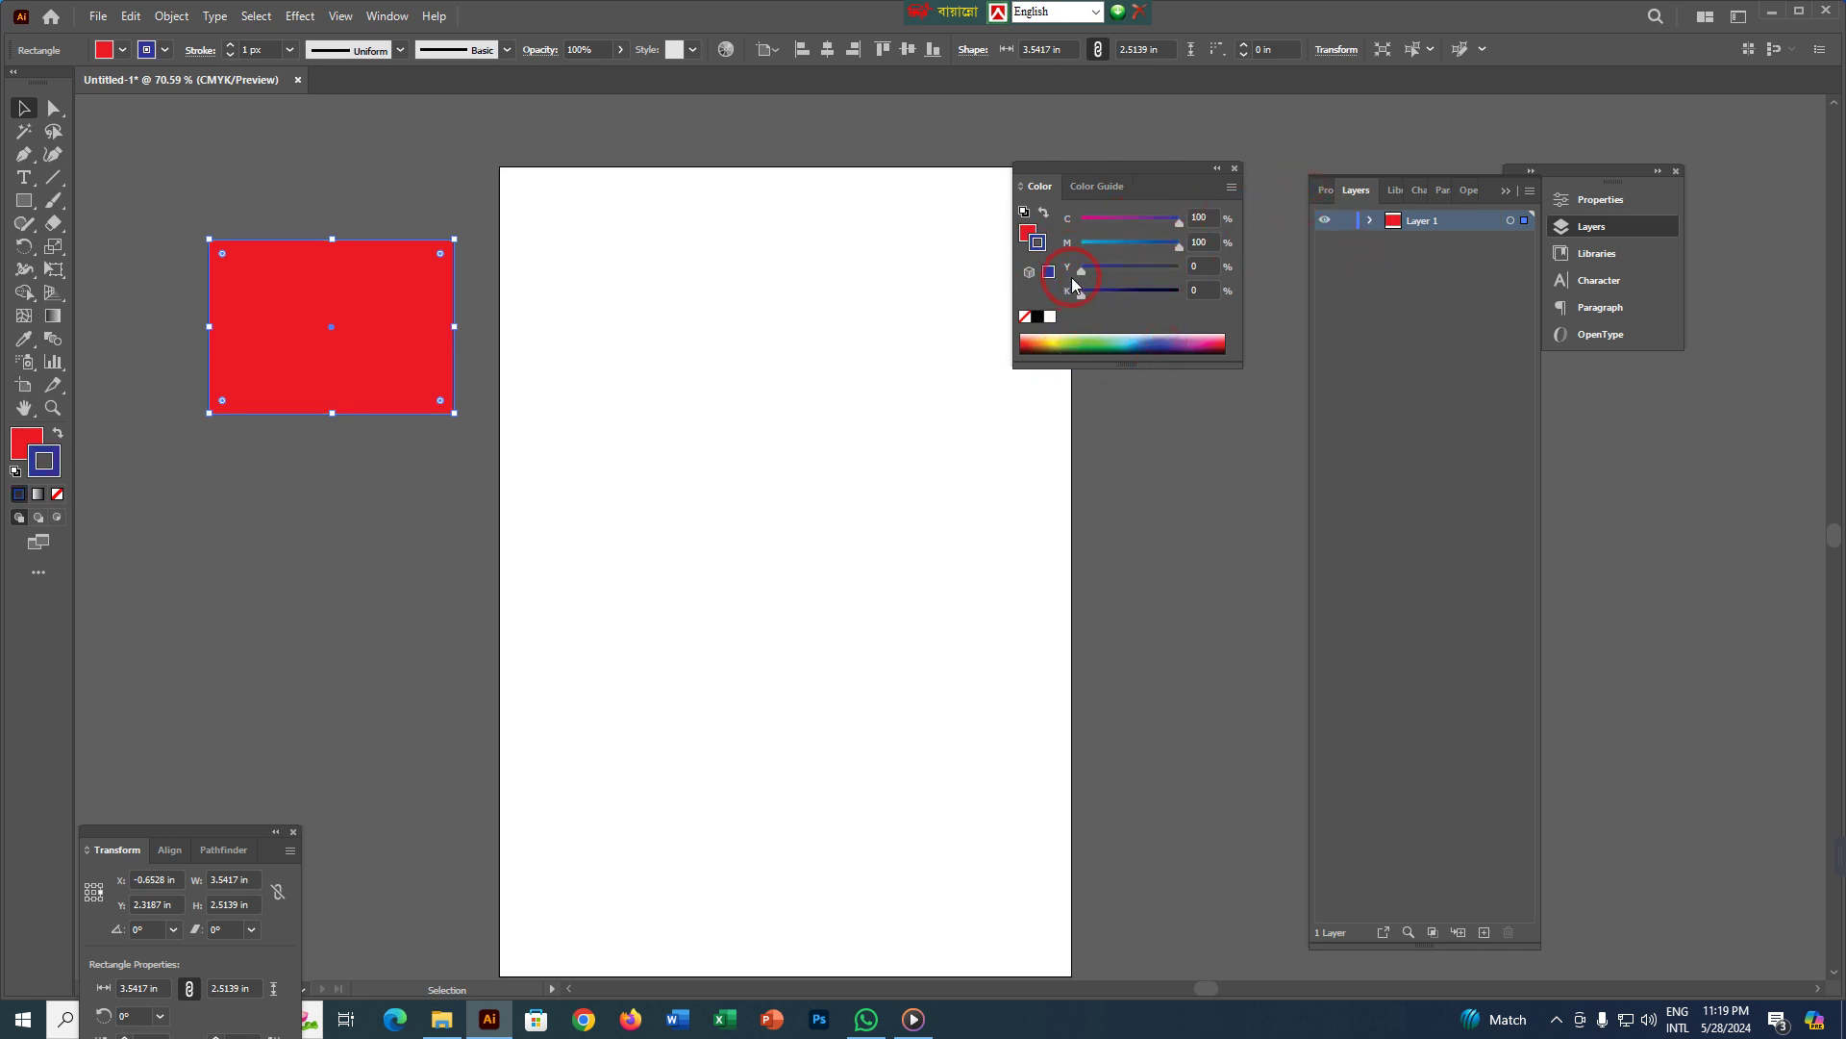
pyautogui.click(429, 565)
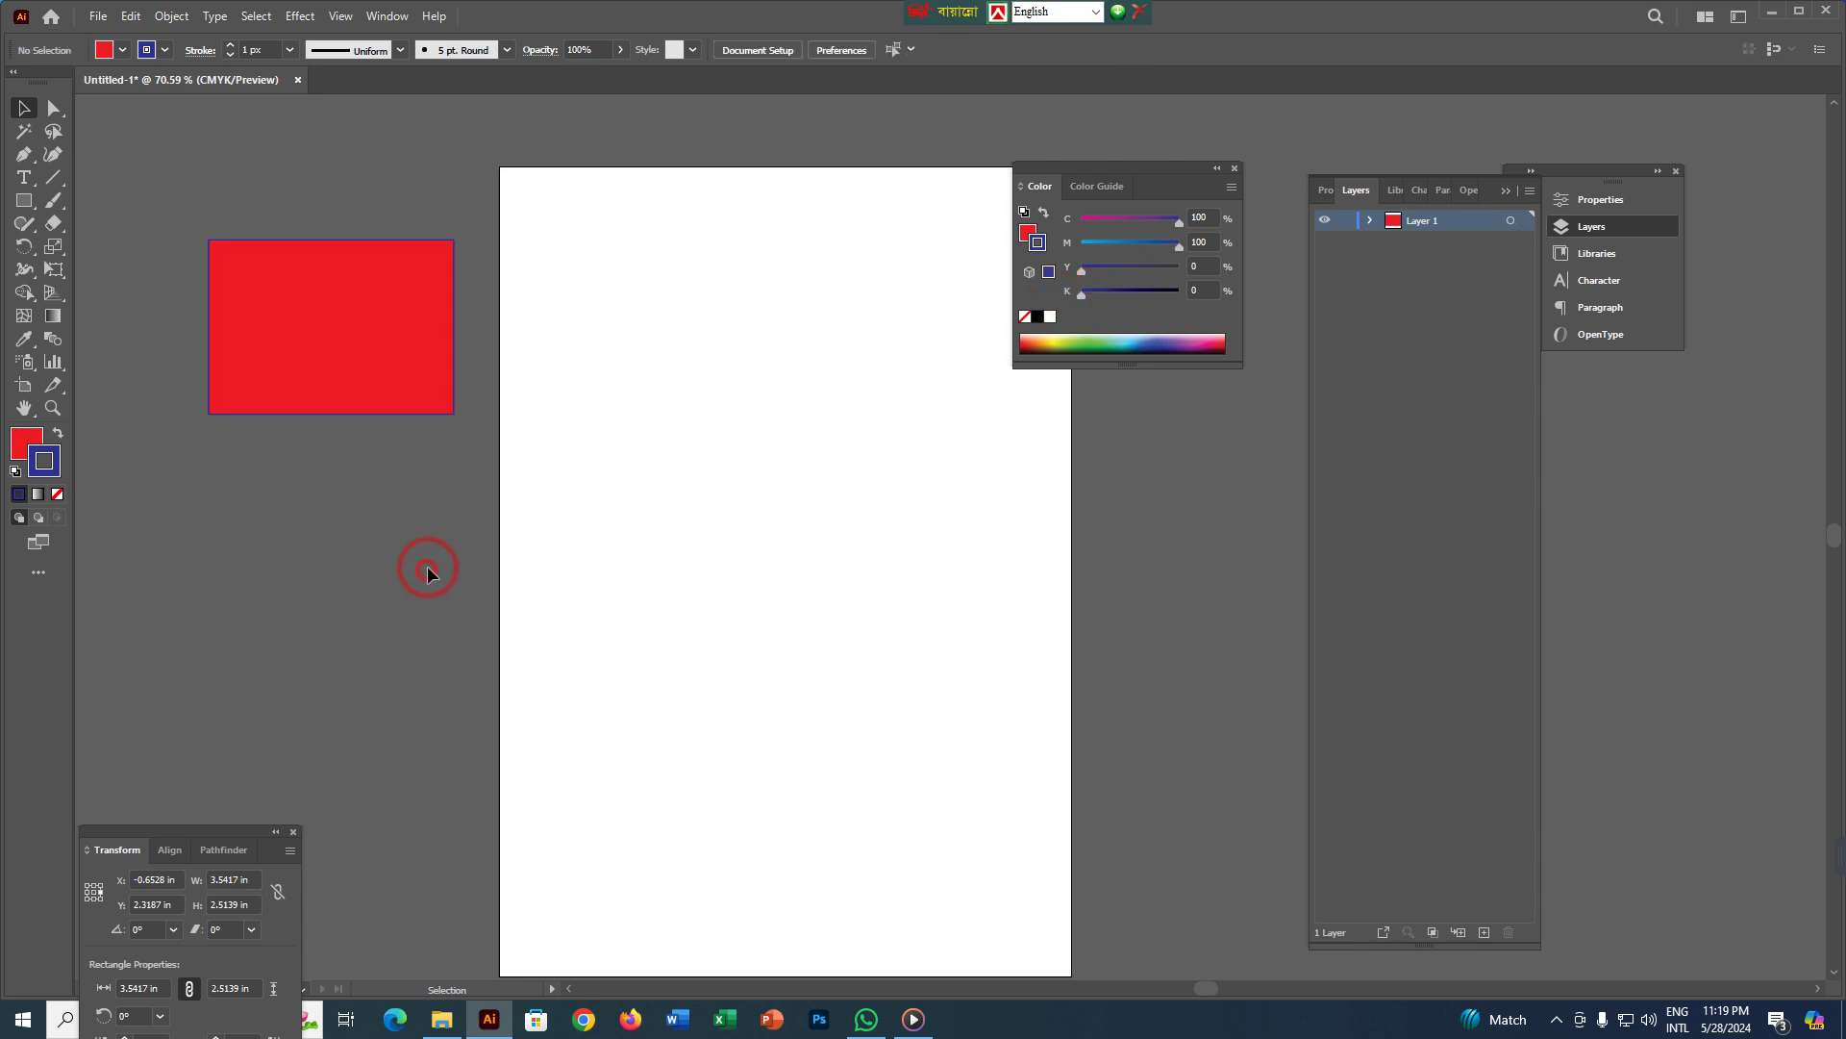
# - Move the red rectangle onto the upper-left area of the artboard
pyautogui.click(369, 397)
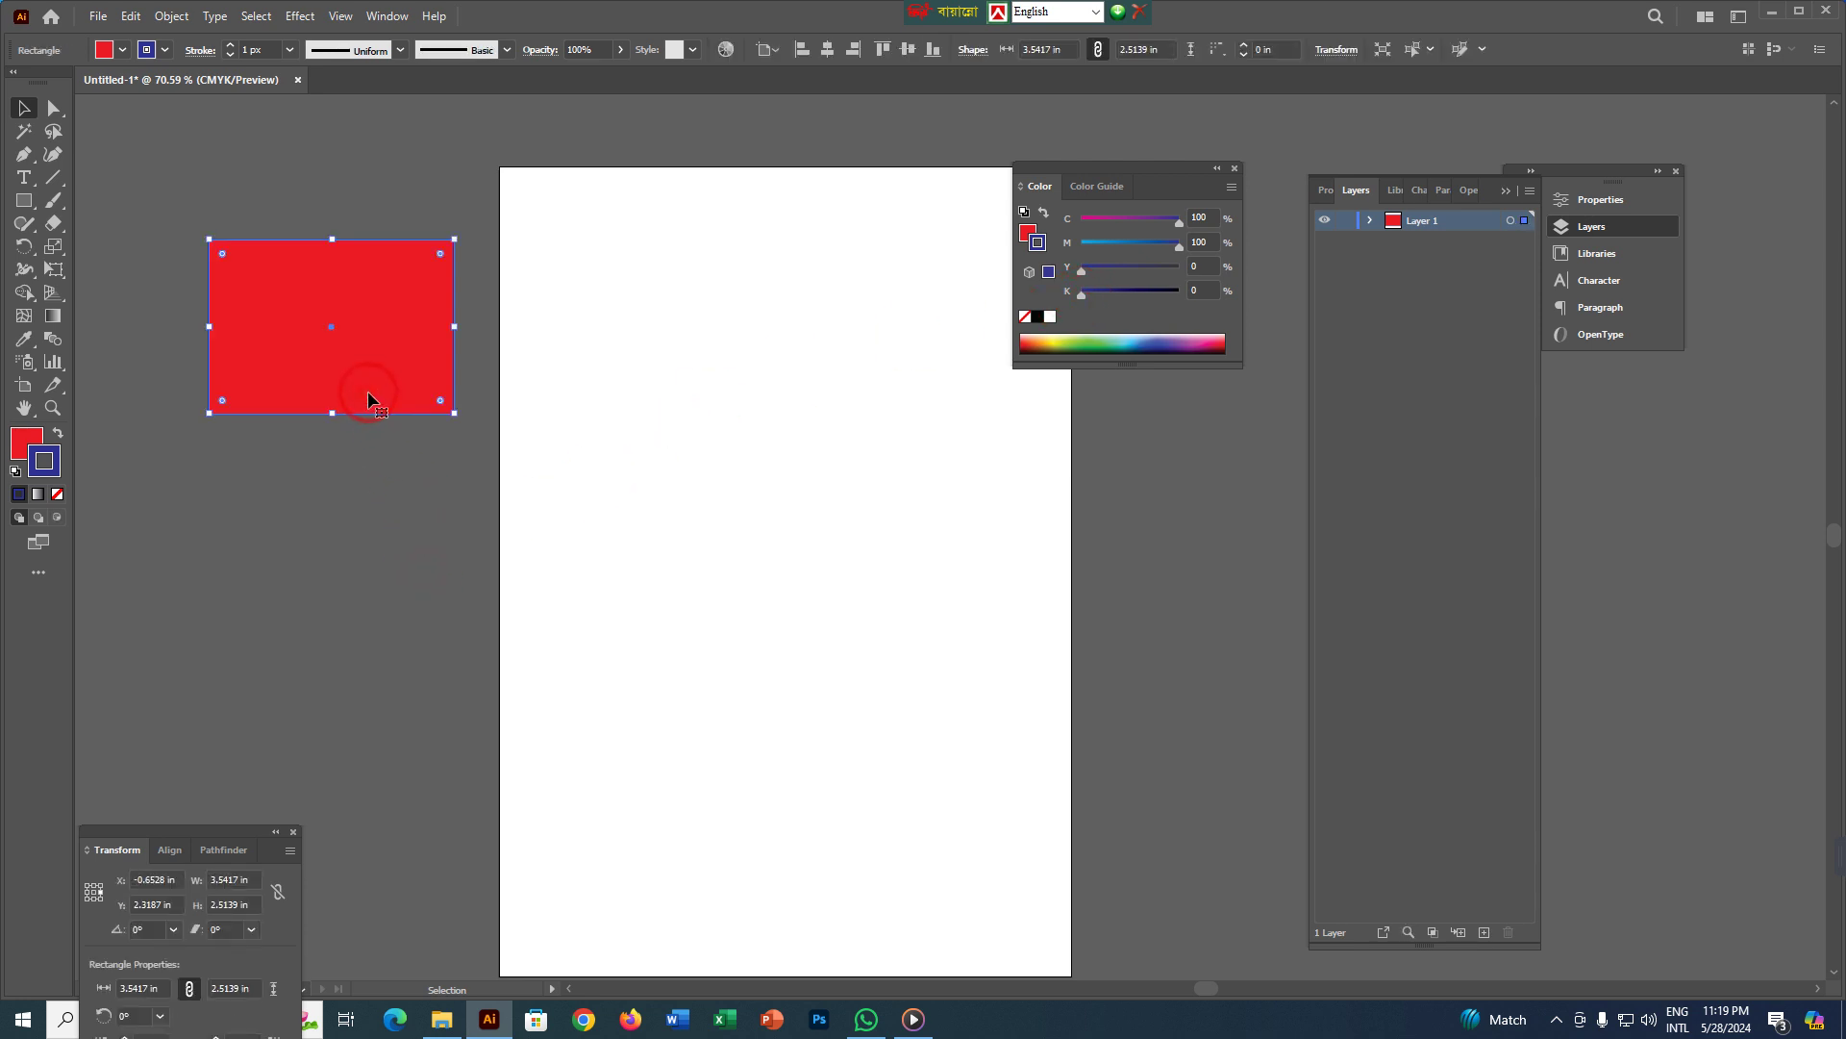
pyautogui.moveTo(384, 400); pyautogui.dragTo(604, 511)
pyautogui.scroll(2, 724, 387)
pyautogui.press('space')
pyautogui.click(808, 614)
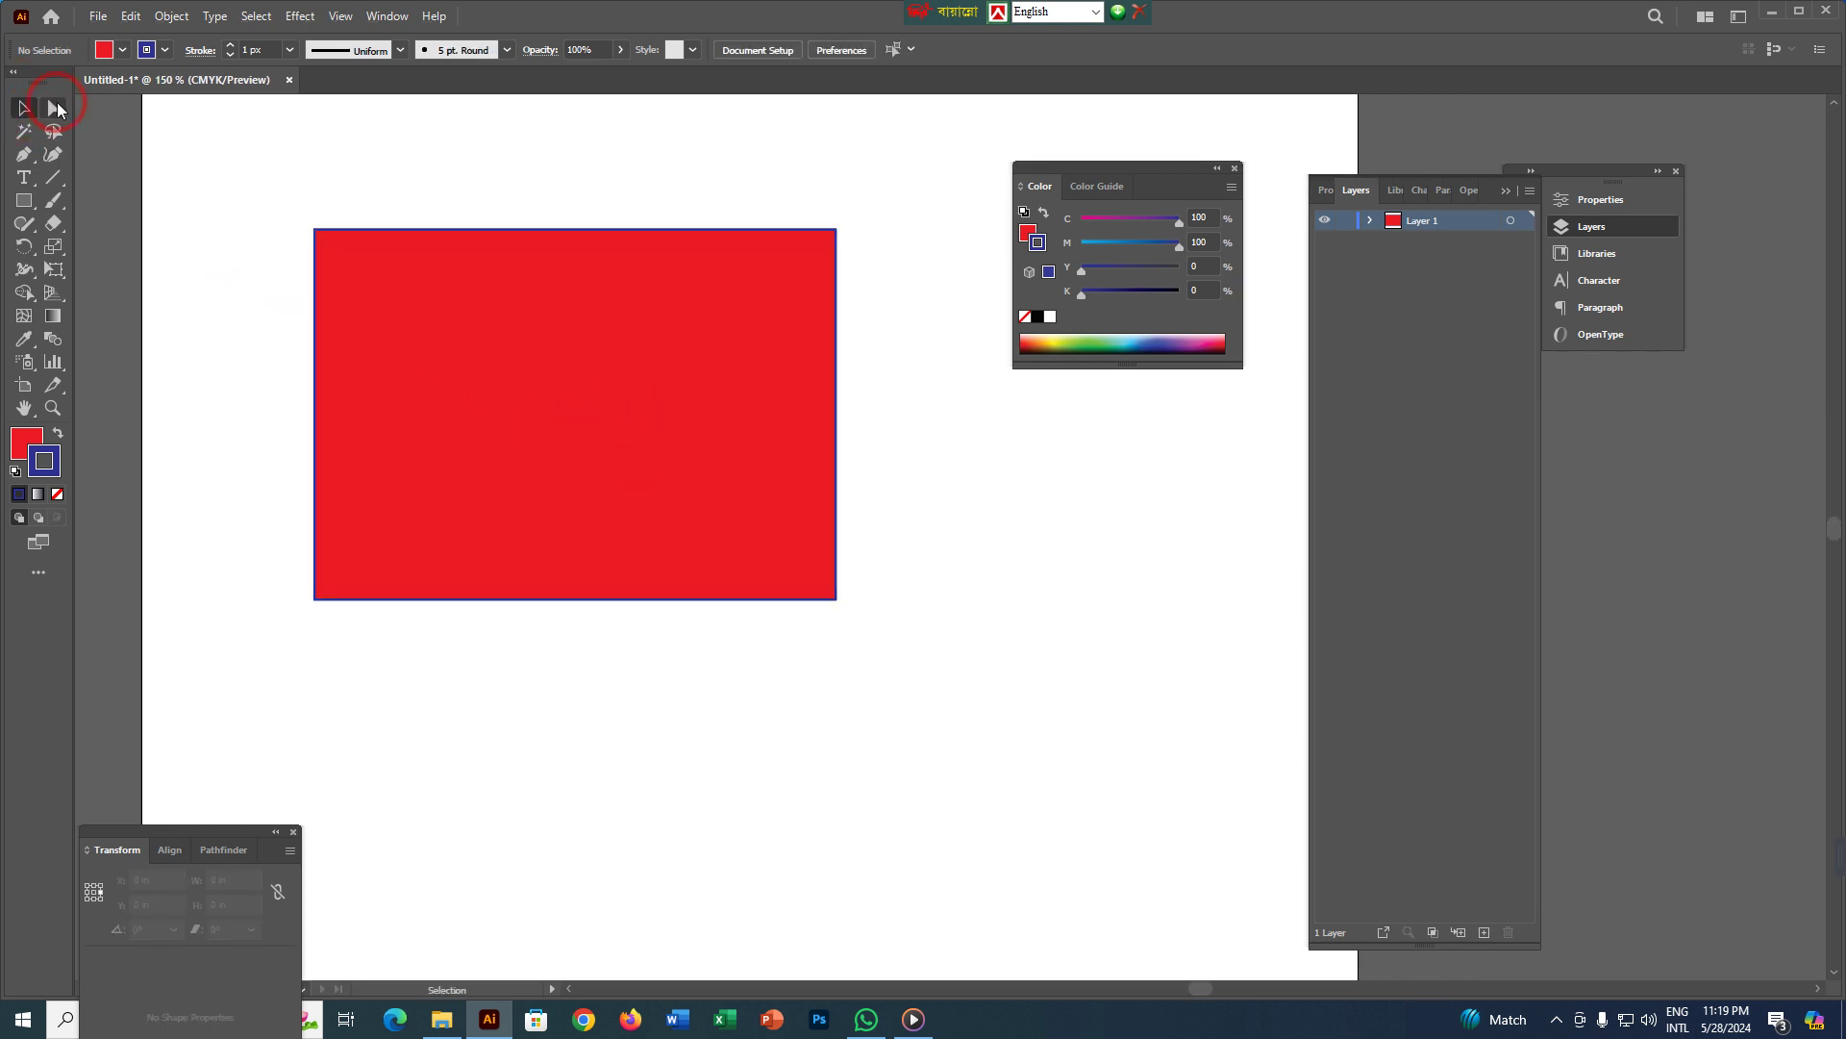
# - Use Direct Selection to move the rectangle's upper-left anchor point to its center, forming a triangle
pyautogui.moveTo(264, 174); pyautogui.dragTo(364, 270)
pyautogui.click(247, 173)
pyautogui.click(48, 111)
pyautogui.moveTo(247, 193); pyautogui.dragTo(575, 418)
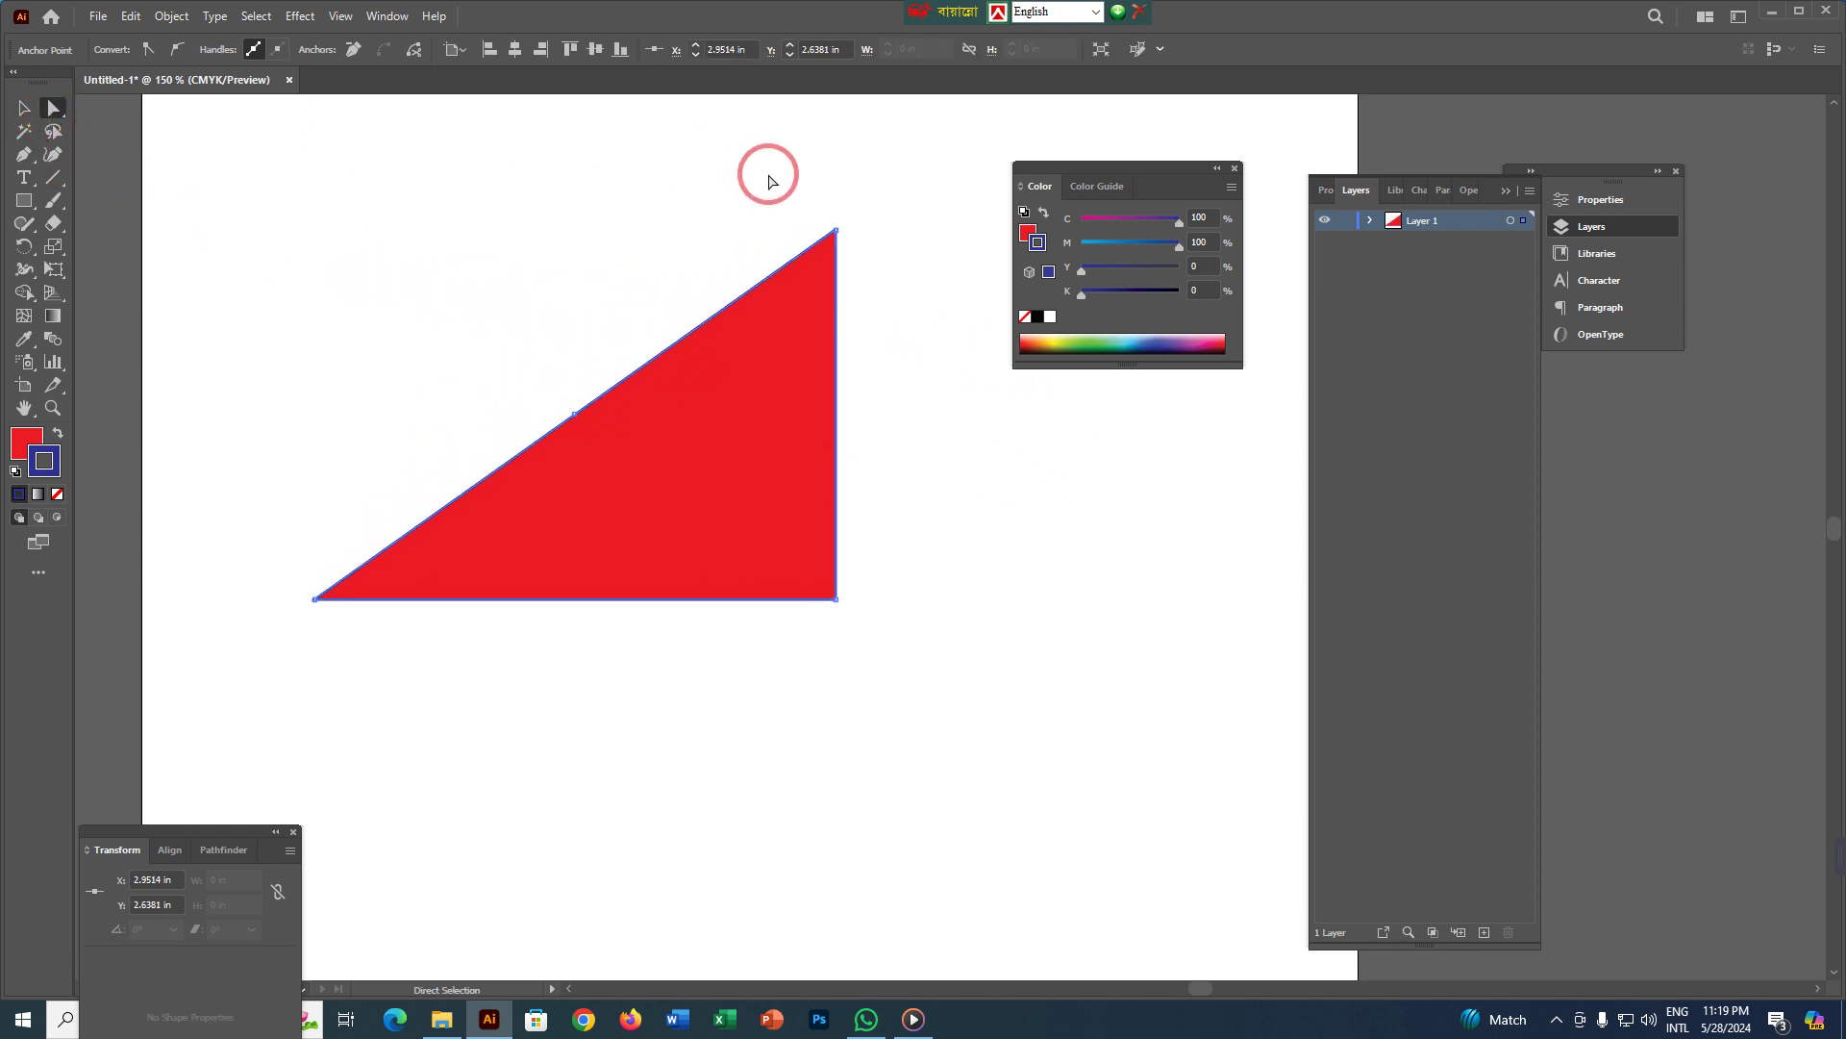
# - Pull the triangle's upper-right anchor outward to about X 5.63 in, Y 0.74 in, and shift the shape slightly left
pyautogui.moveTo(819, 195); pyautogui.dragTo(962, 322)
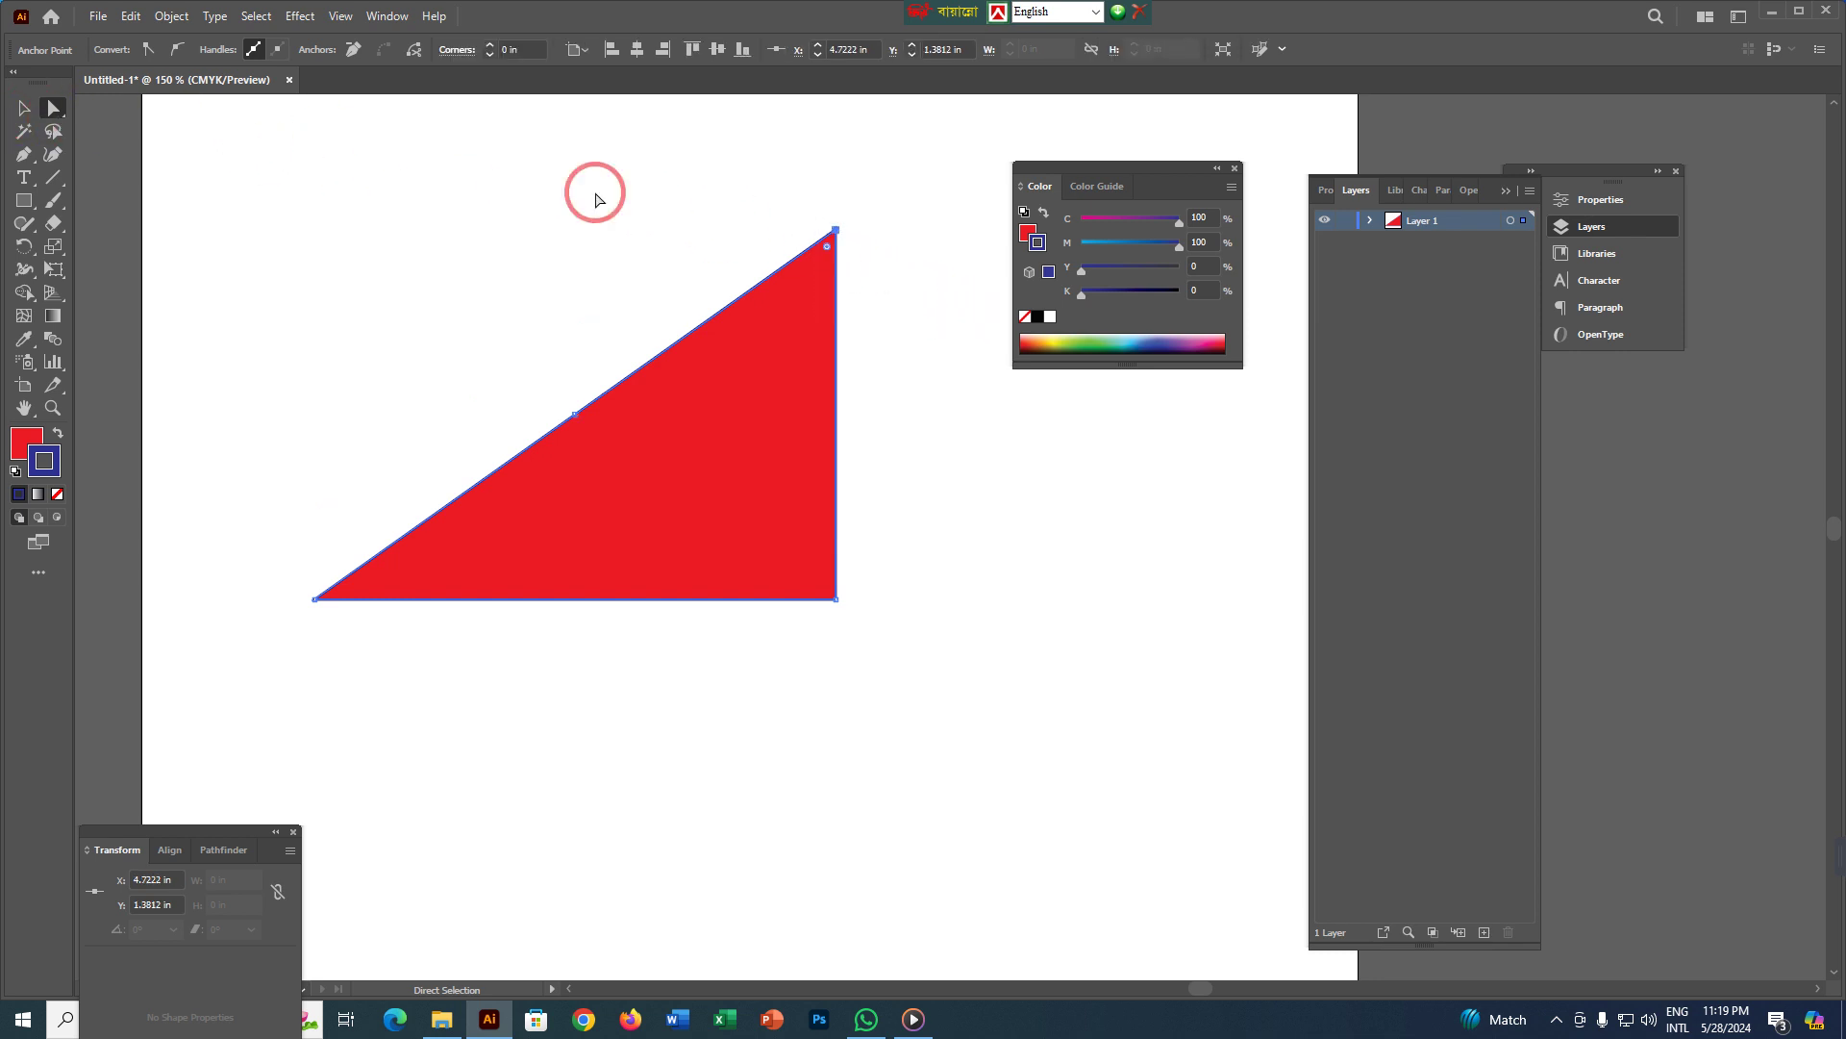
pyautogui.moveTo(835, 232); pyautogui.dragTo(972, 142)
pyautogui.click(1022, 557)
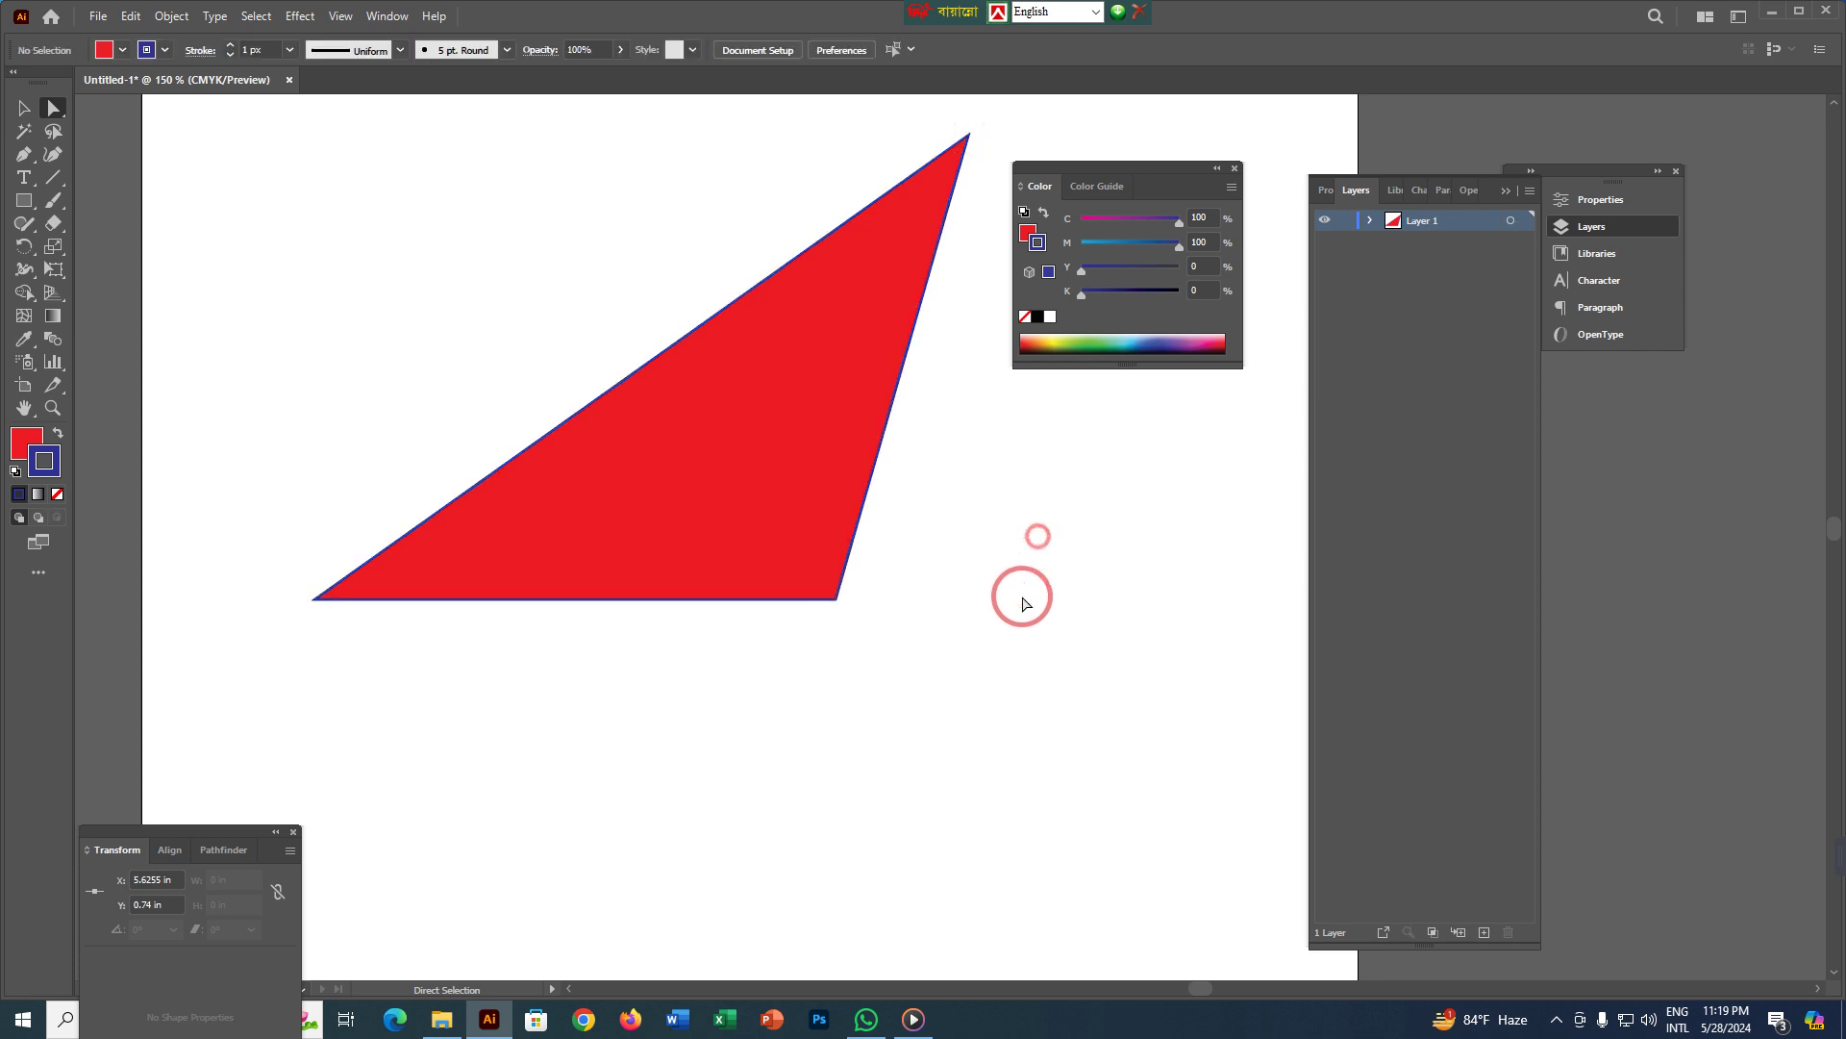
pyautogui.moveTo(790, 458); pyautogui.dragTo(360, 394)
pyautogui.click(965, 639)
# - Duplicate the red triangle twice horizontally with even spacing, and restore the English keyboard layout
pyautogui.scroll(-3, 698, 413)
pyautogui.press('v')
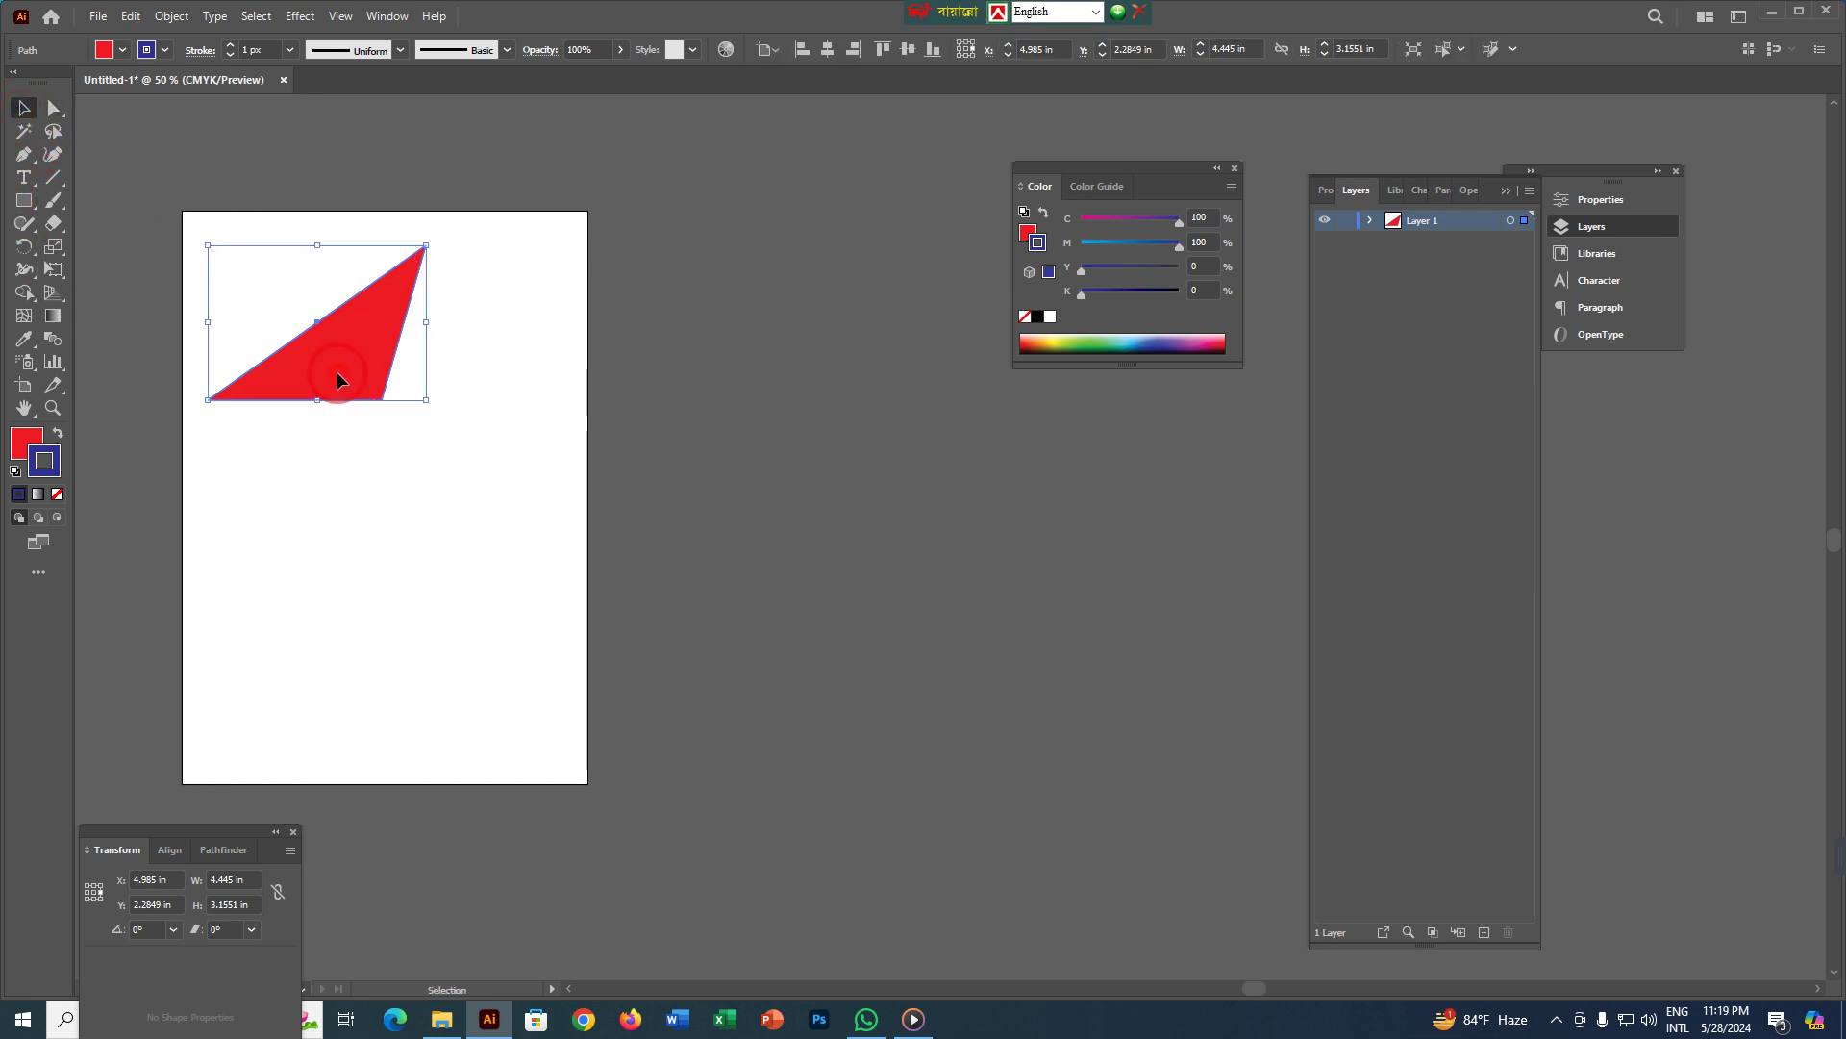
pyautogui.moveTo(336, 380); pyautogui.dragTo(550, 347)
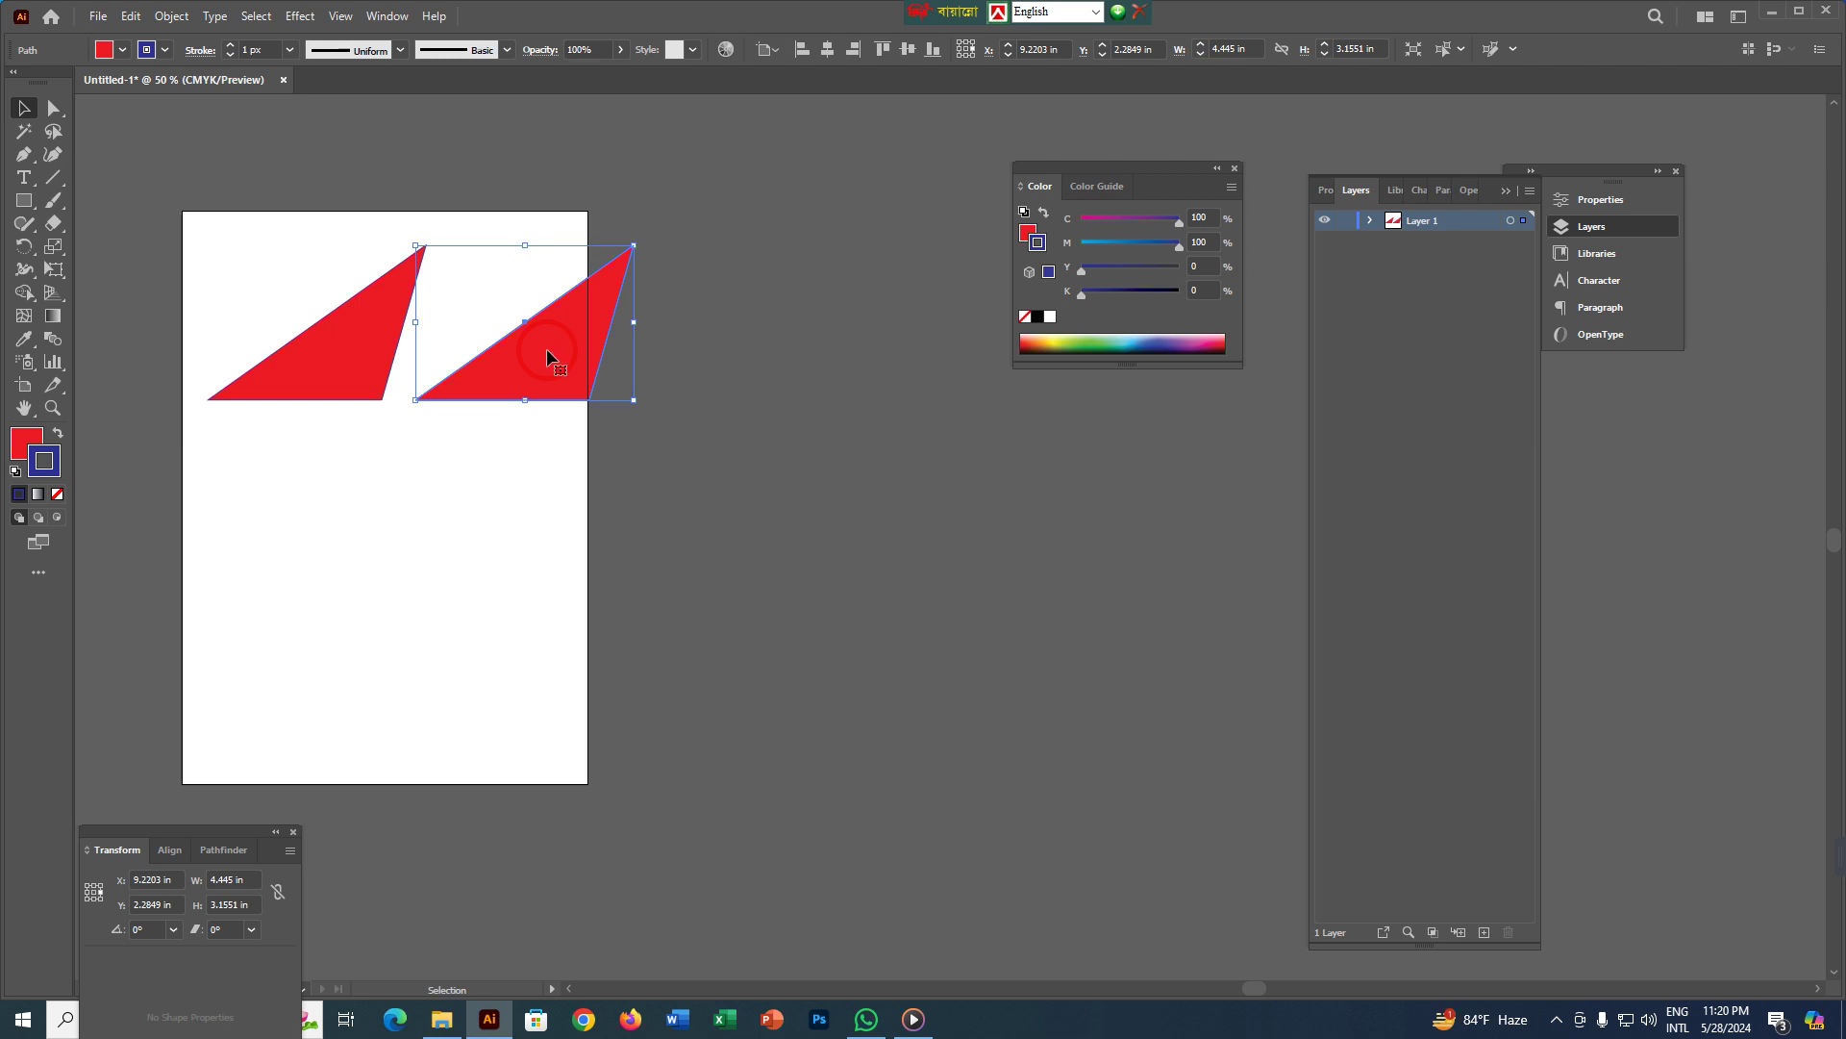
pyautogui.moveTo(548, 357); pyautogui.dragTo(763, 352)
pyautogui.hotkey('alt', 'shift')
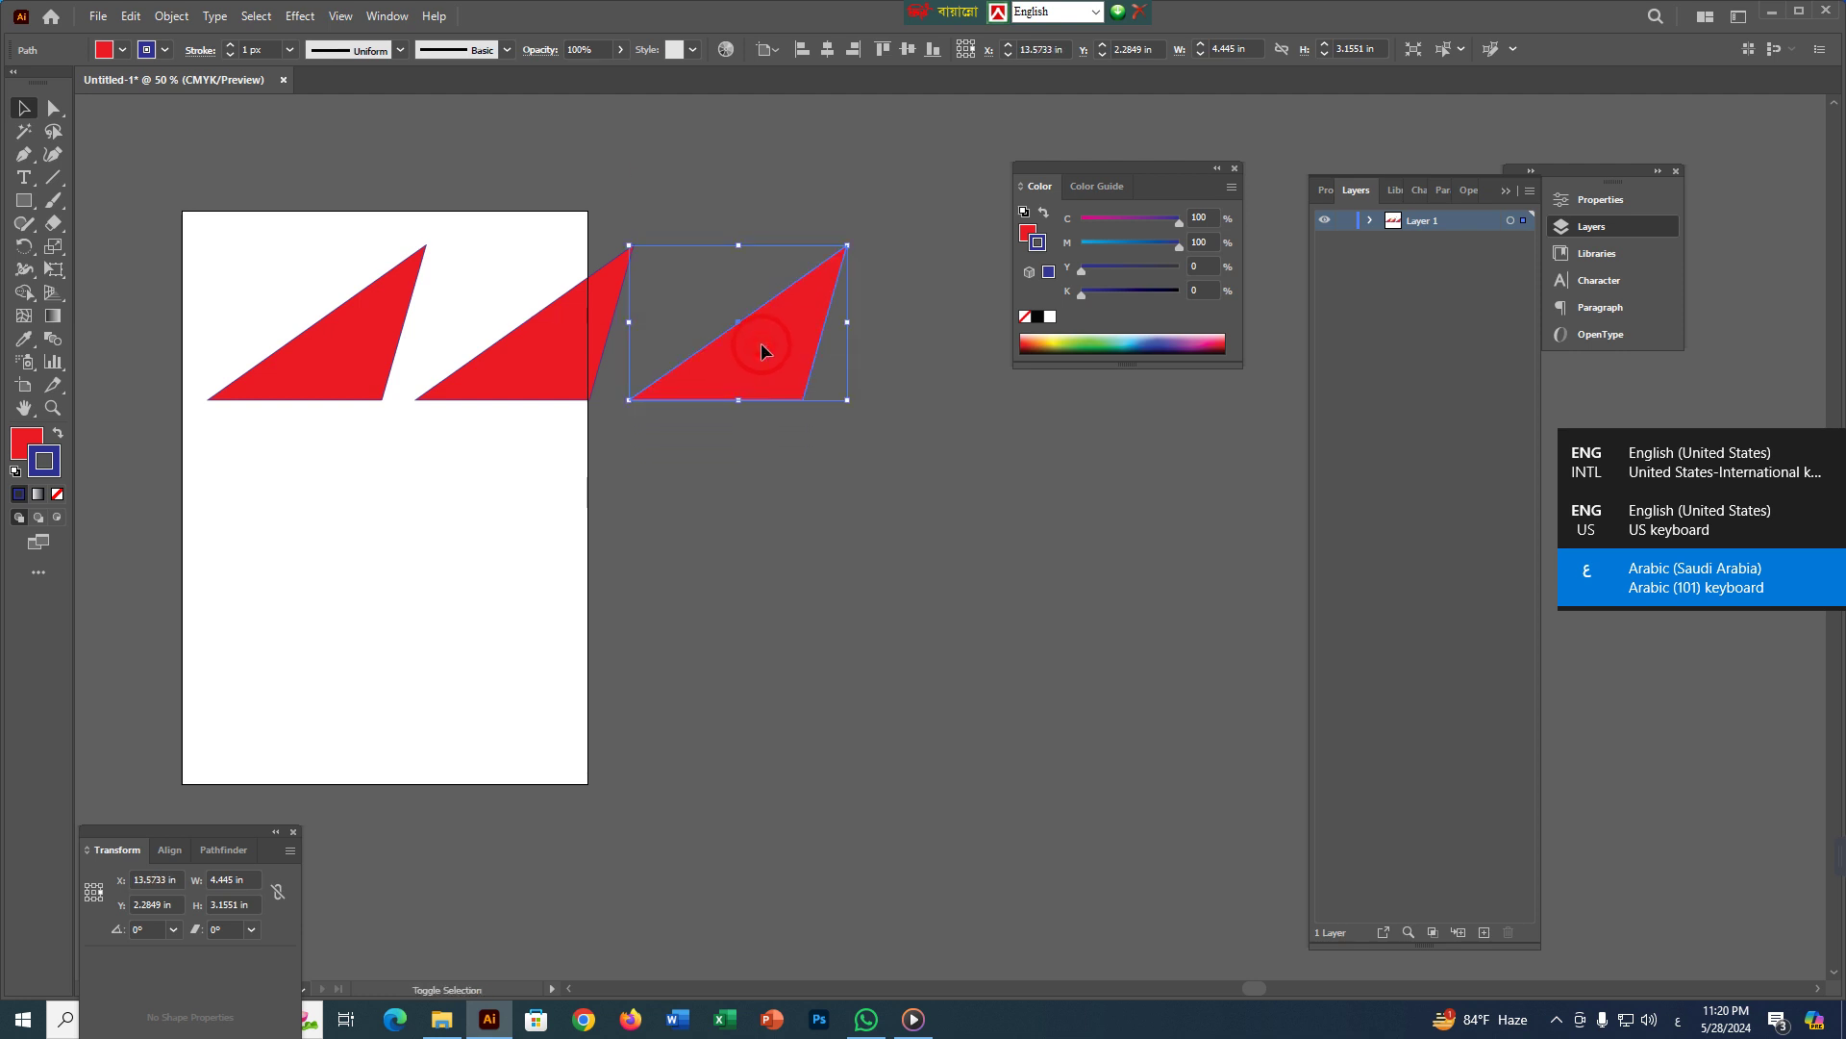
pyautogui.click(1734, 473)
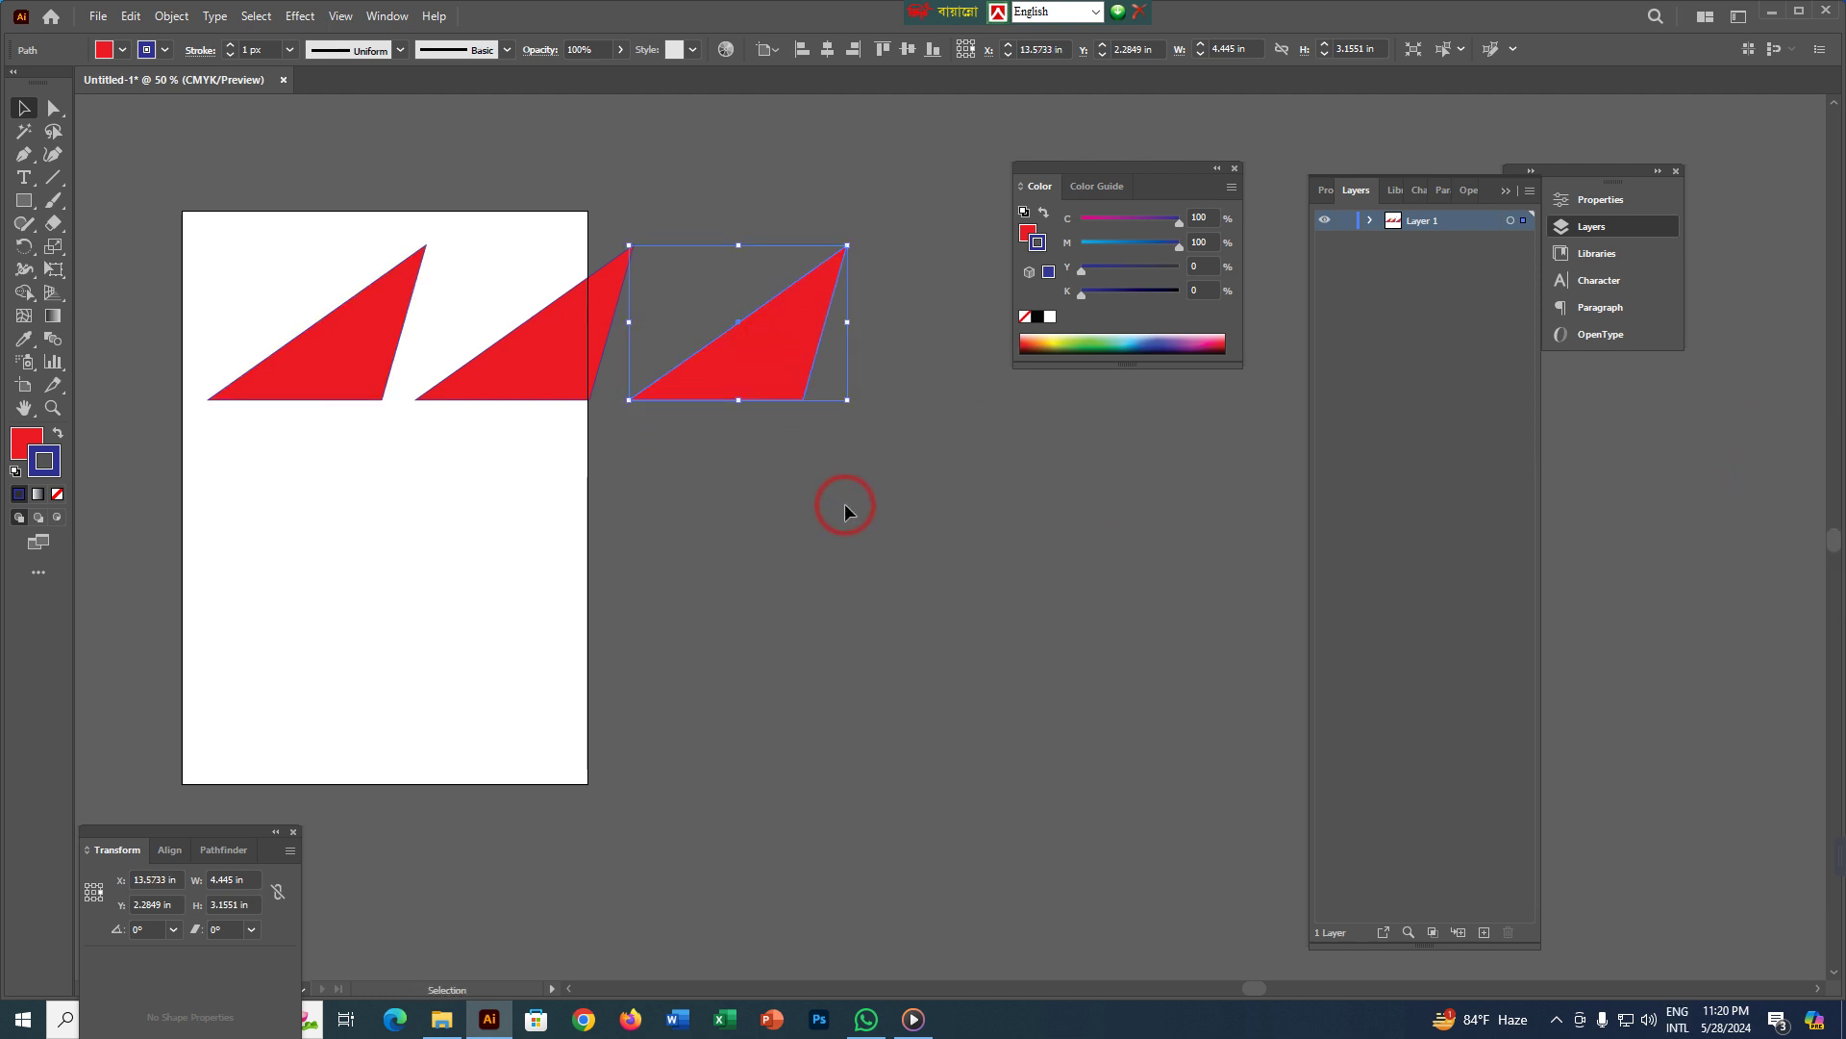
# - Repeat the last duplication three times to extend the row to six triangles
pyautogui.moveTo(932, 511); pyautogui.dragTo(670, 591)
pyautogui.hotkey('ctrl', 'd')
pyautogui.hotkey('ctrl', 'd')
pyautogui.hotkey('ctrl', 'd')
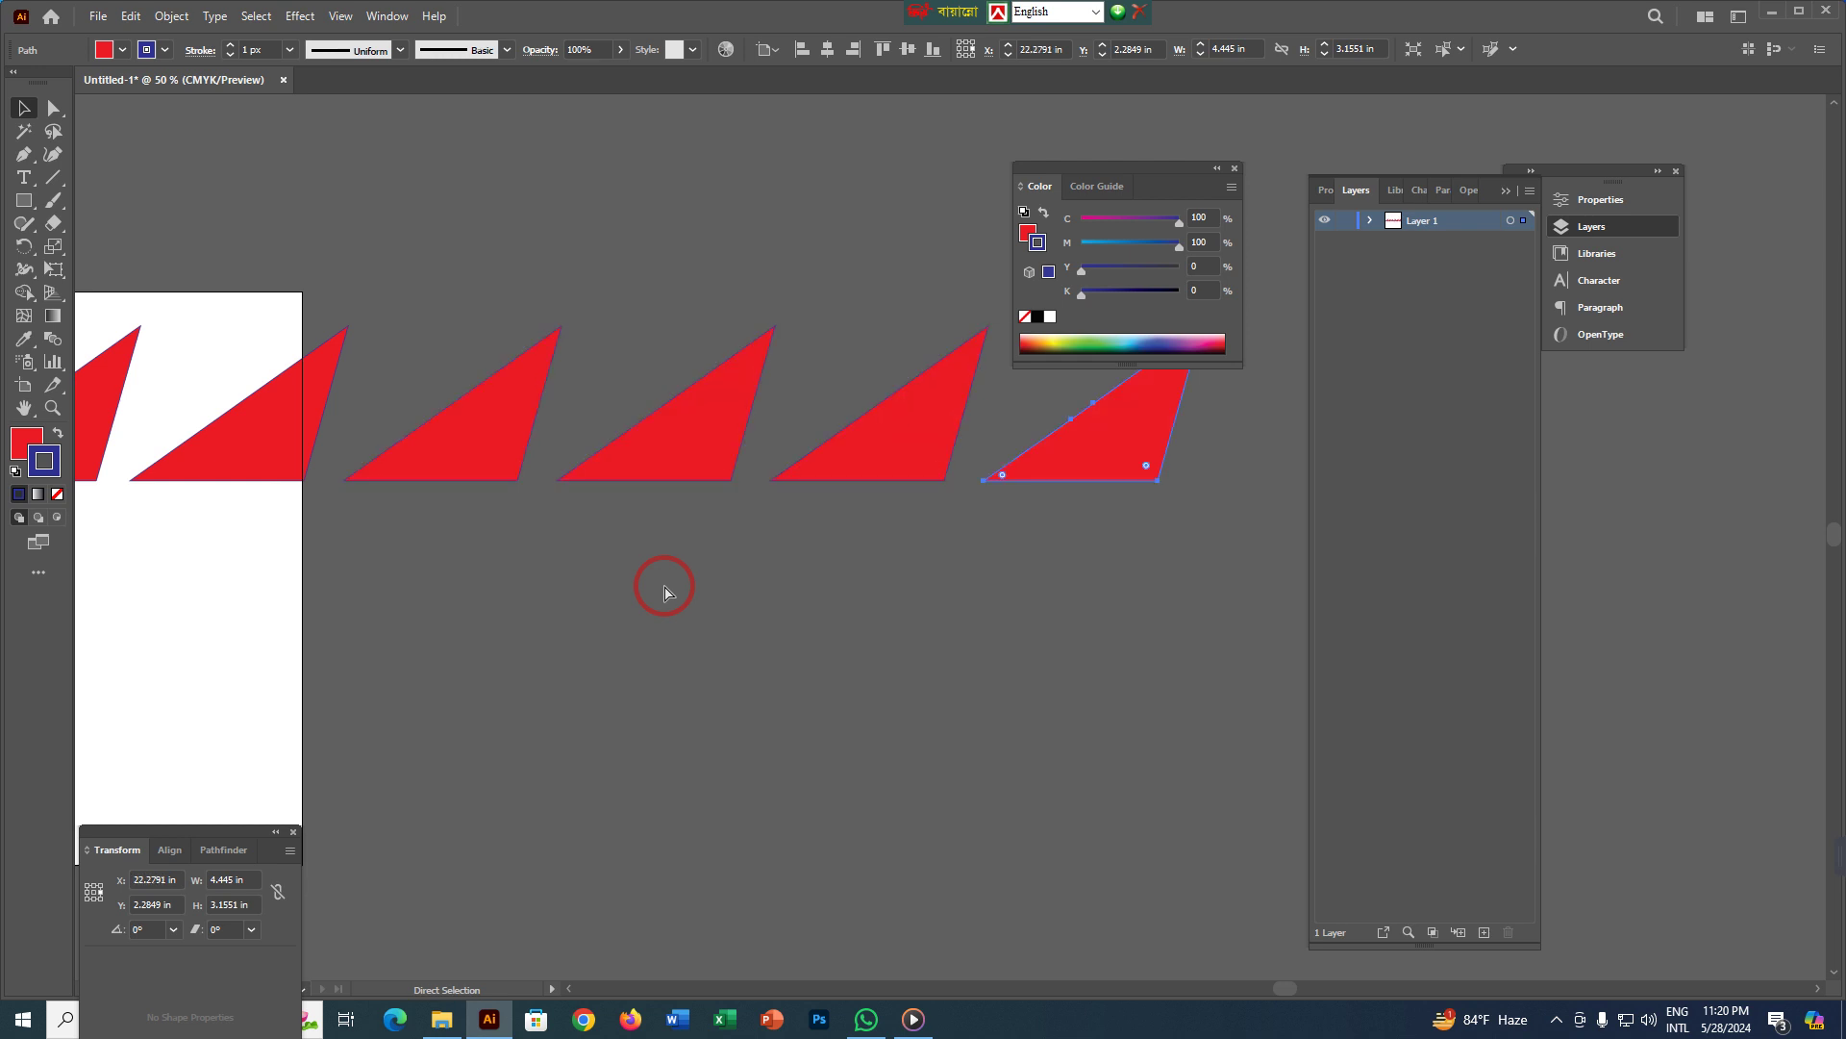
# - Duplicate the whole row of triangles downward and repeat the copy twice to build four rows
pyautogui.scroll(-3, 672, 585)
pyautogui.moveTo(734, 598); pyautogui.dragTo(678, 354)
pyautogui.hotkey('ctrl', 'a')
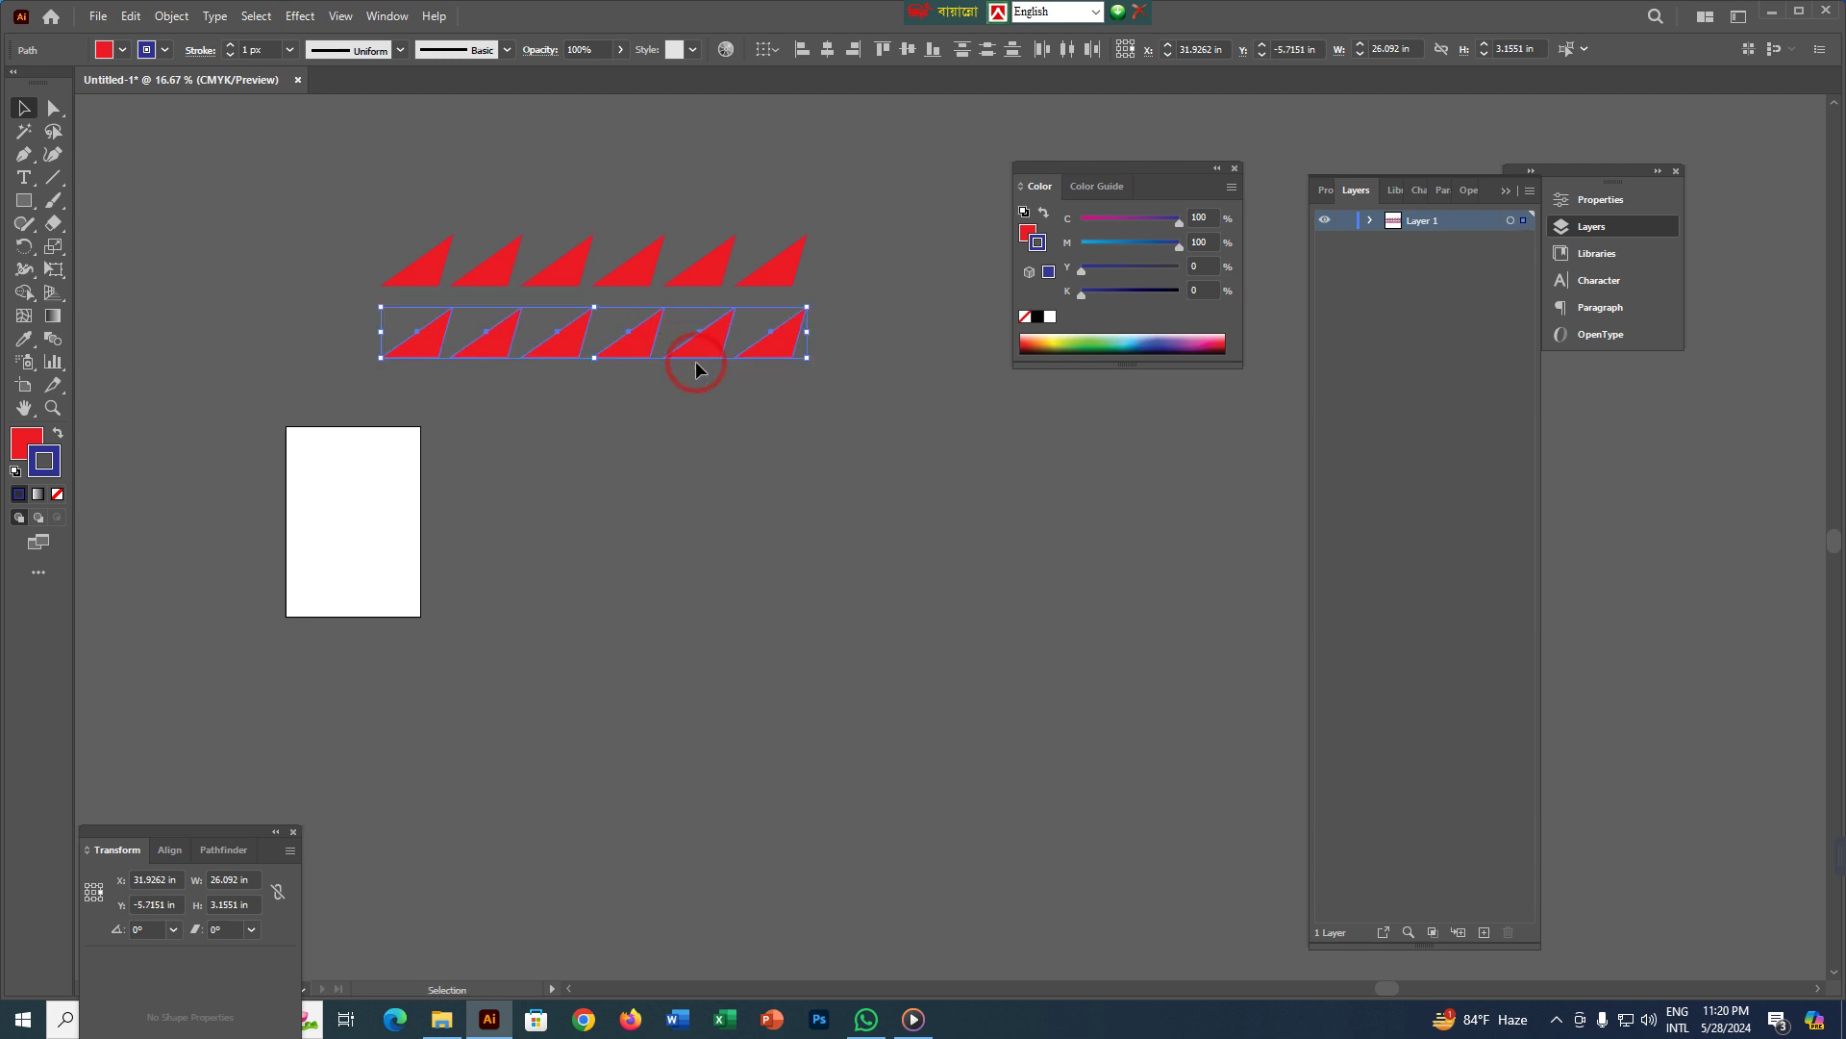
pyautogui.hotkey('ctrl', 'd')
pyautogui.hotkey('ctrl', 'd')
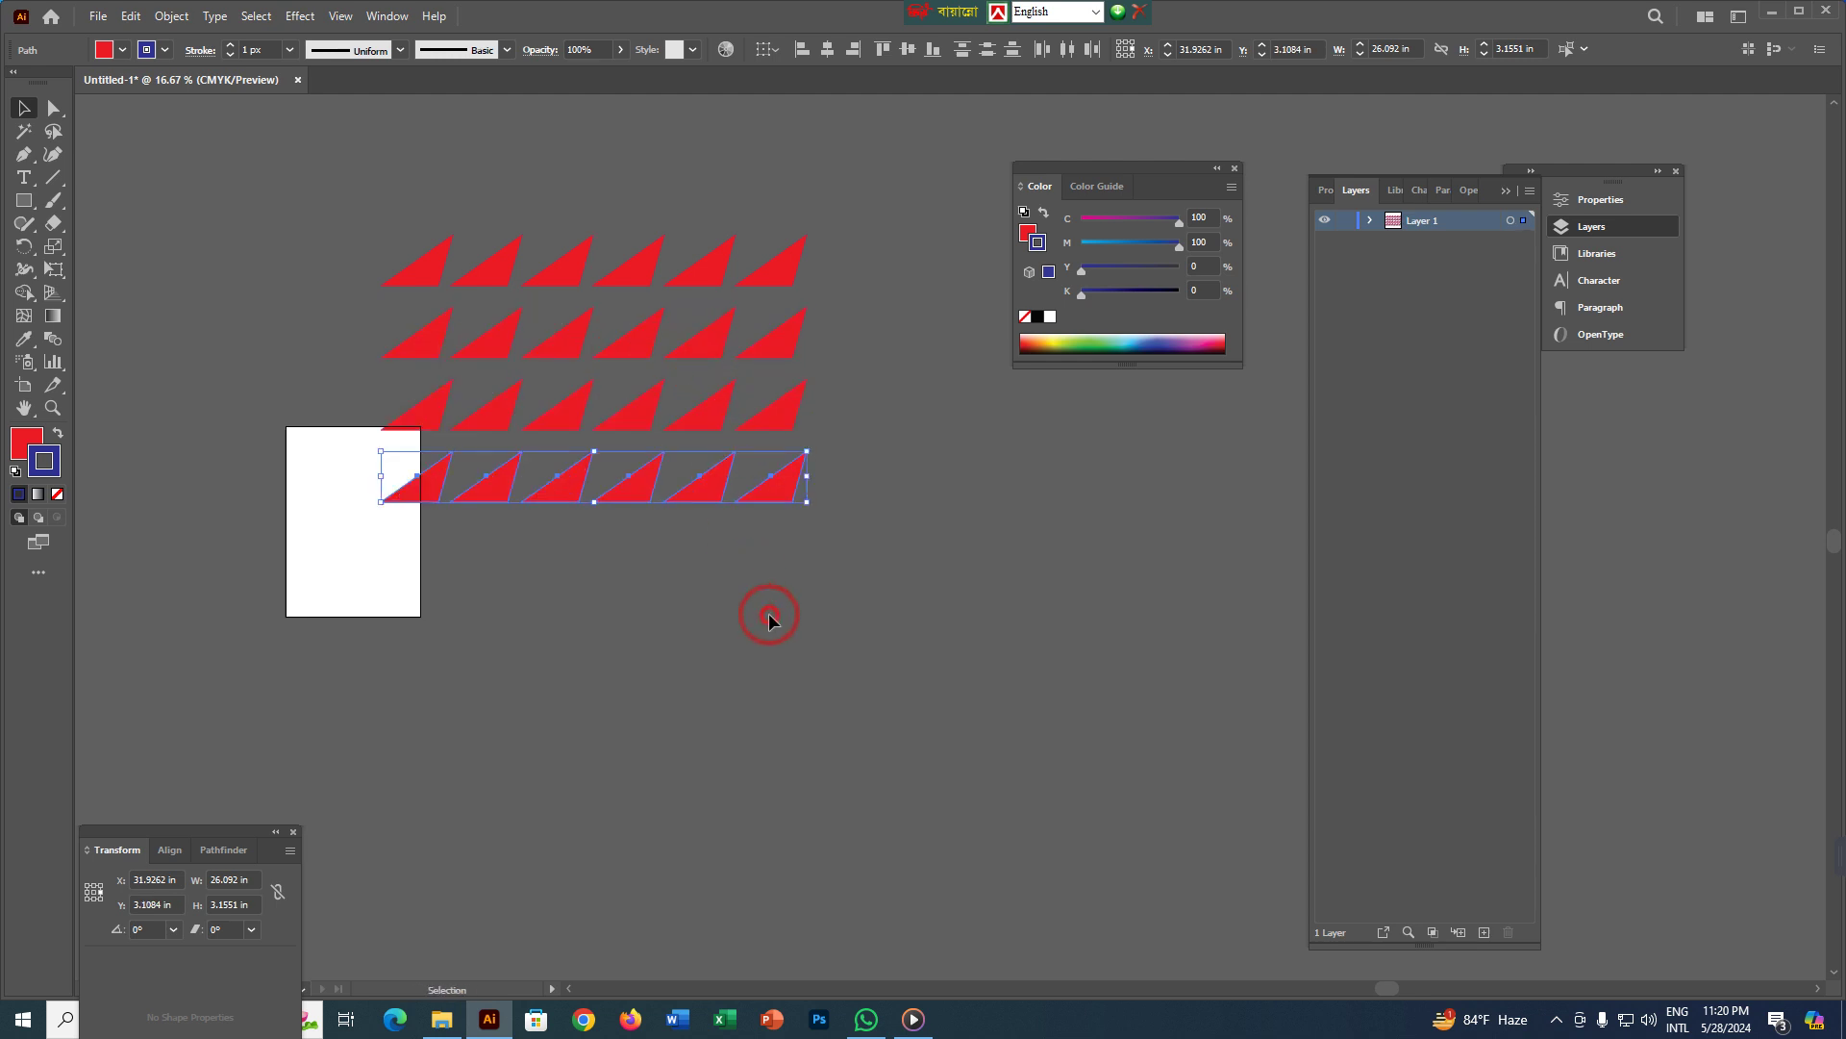
pyautogui.click(742, 602)
# - Select all the triangles in the second, fourth and fifth columns of the grid together
pyautogui.scroll(1, 741, 602)
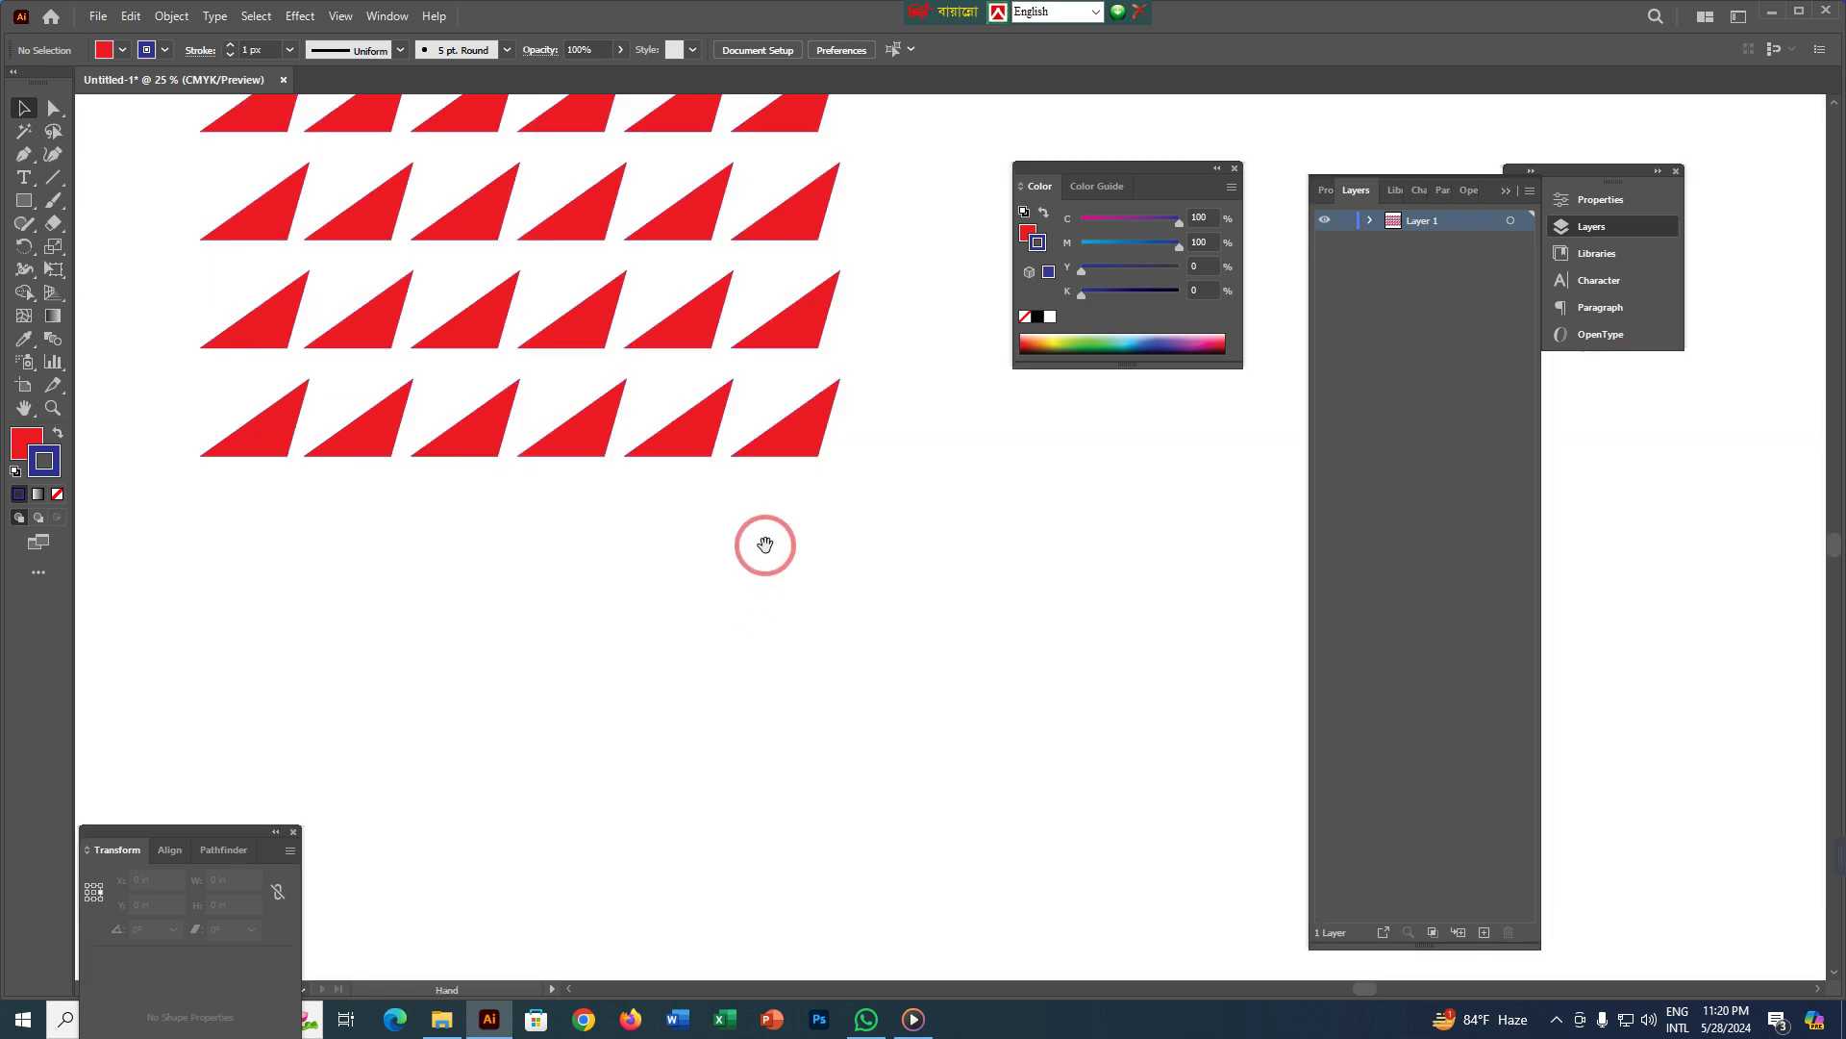
pyautogui.moveTo(759, 541); pyautogui.dragTo(824, 815)
pyautogui.moveTo(402, 258); pyautogui.dragTo(420, 795)
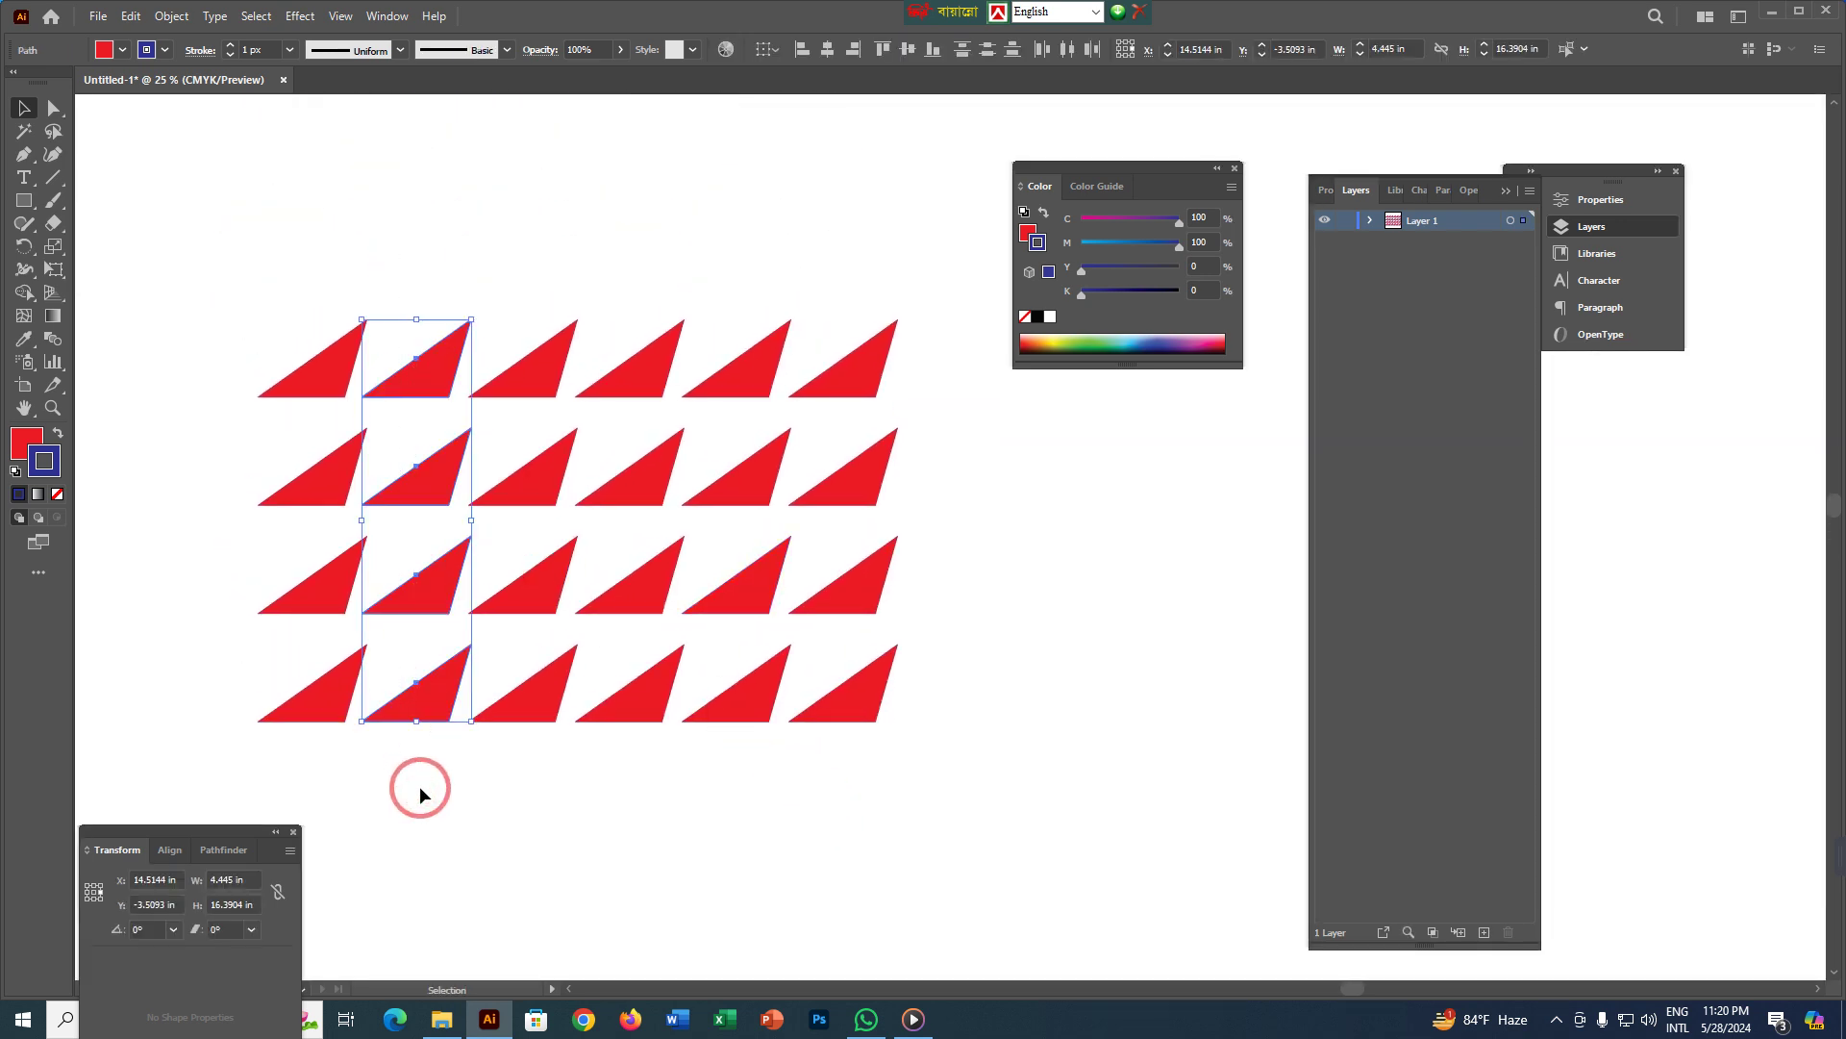
pyautogui.moveTo(639, 257); pyautogui.dragTo(650, 826)
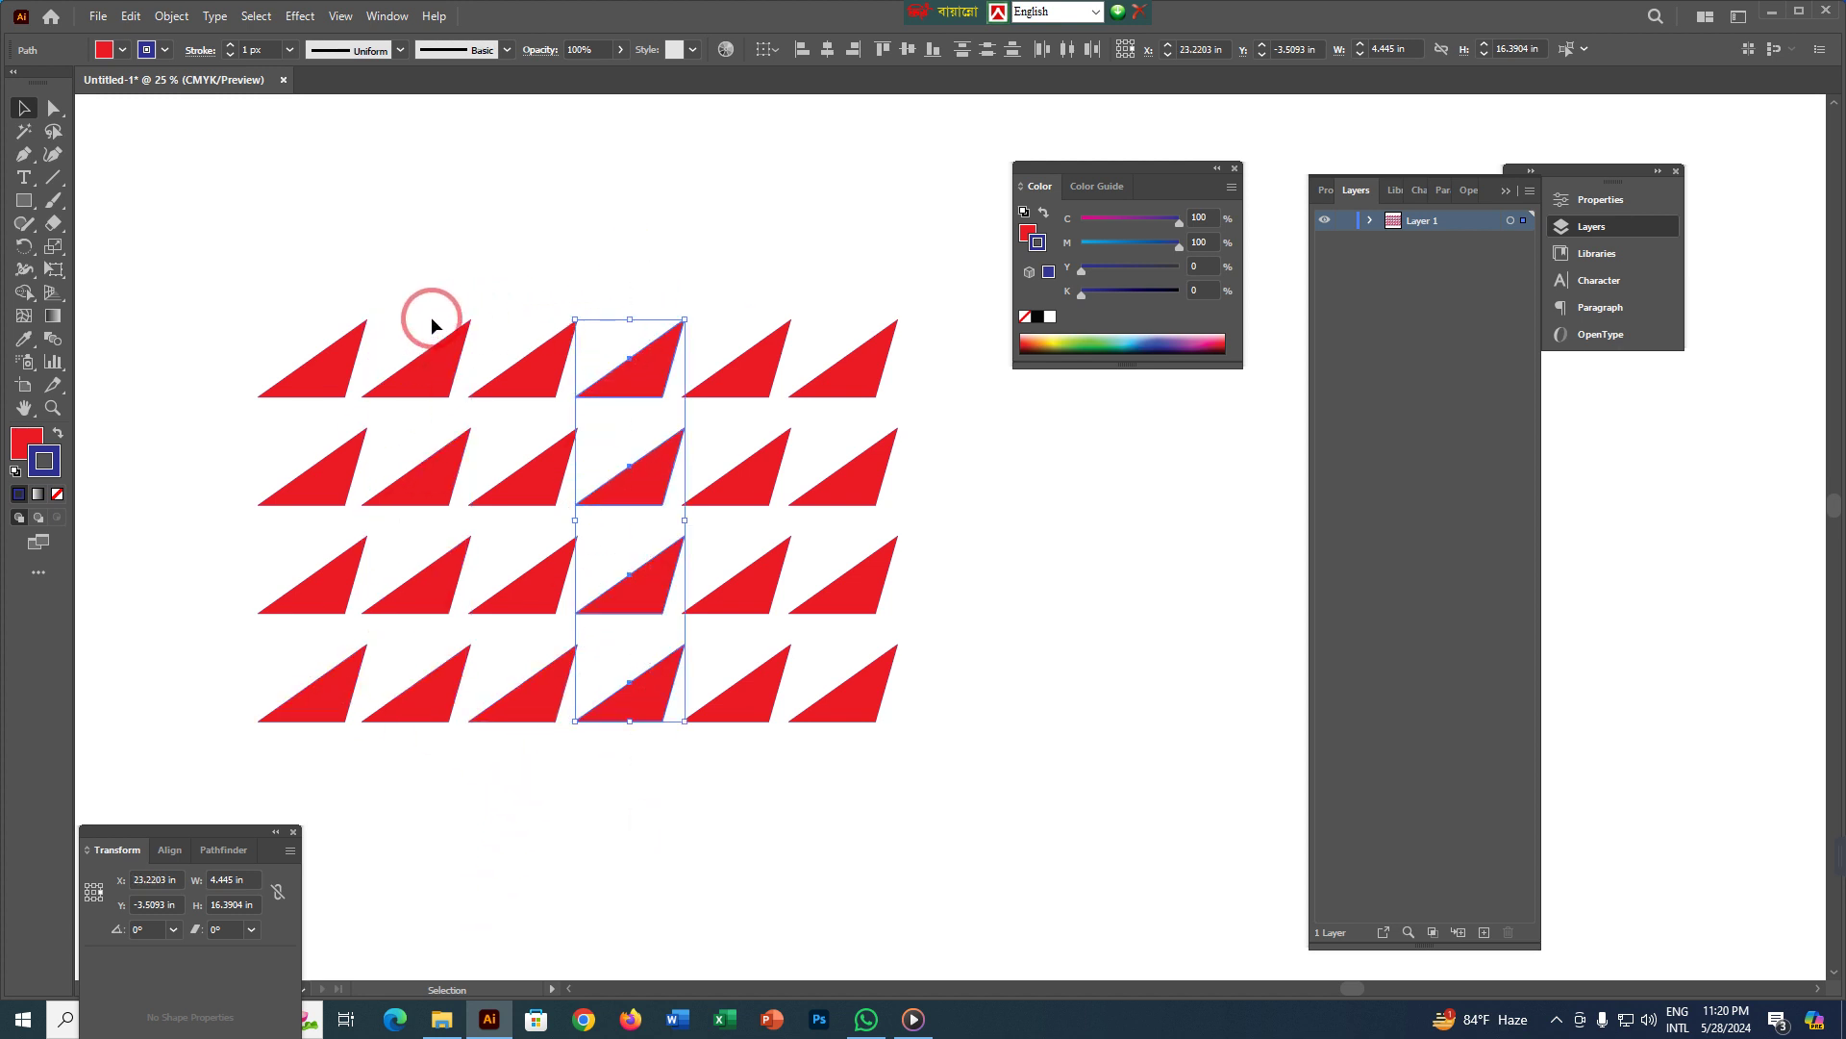
pyautogui.moveTo(400, 289); pyautogui.dragTo(444, 762)
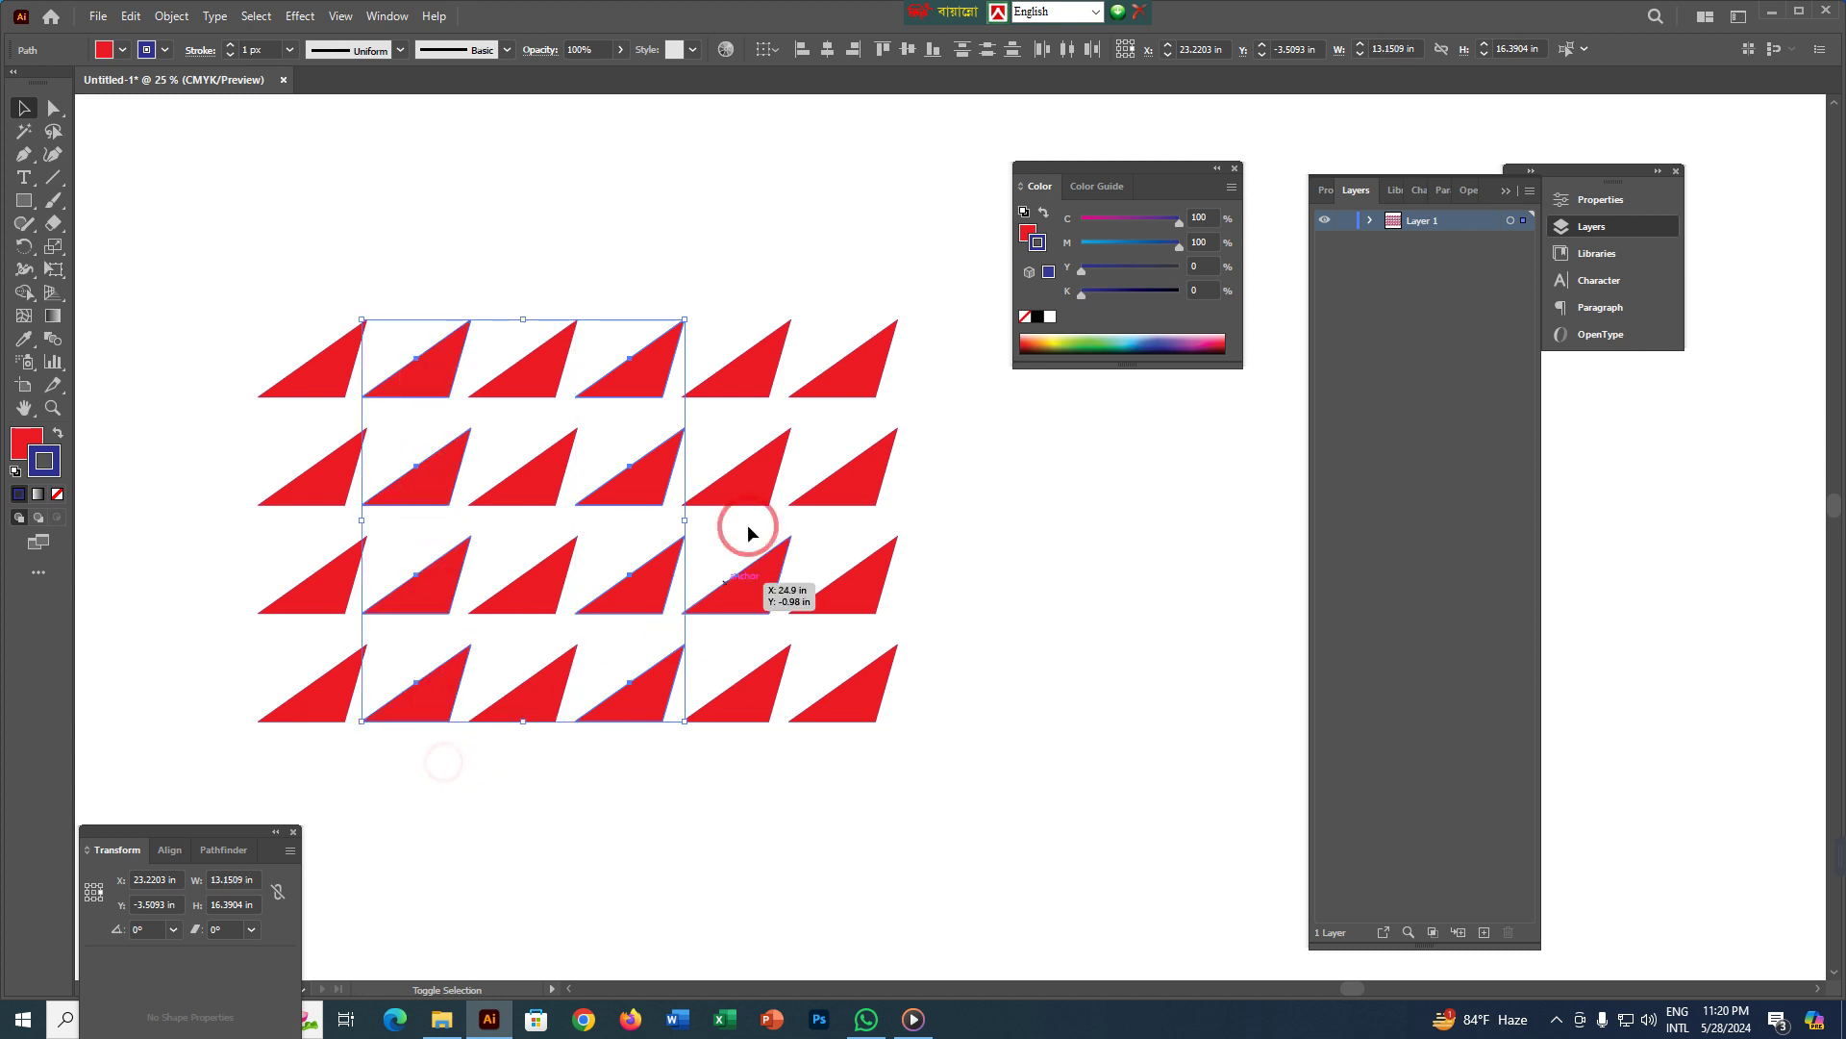
pyautogui.moveTo(756, 251); pyautogui.dragTo(759, 783)
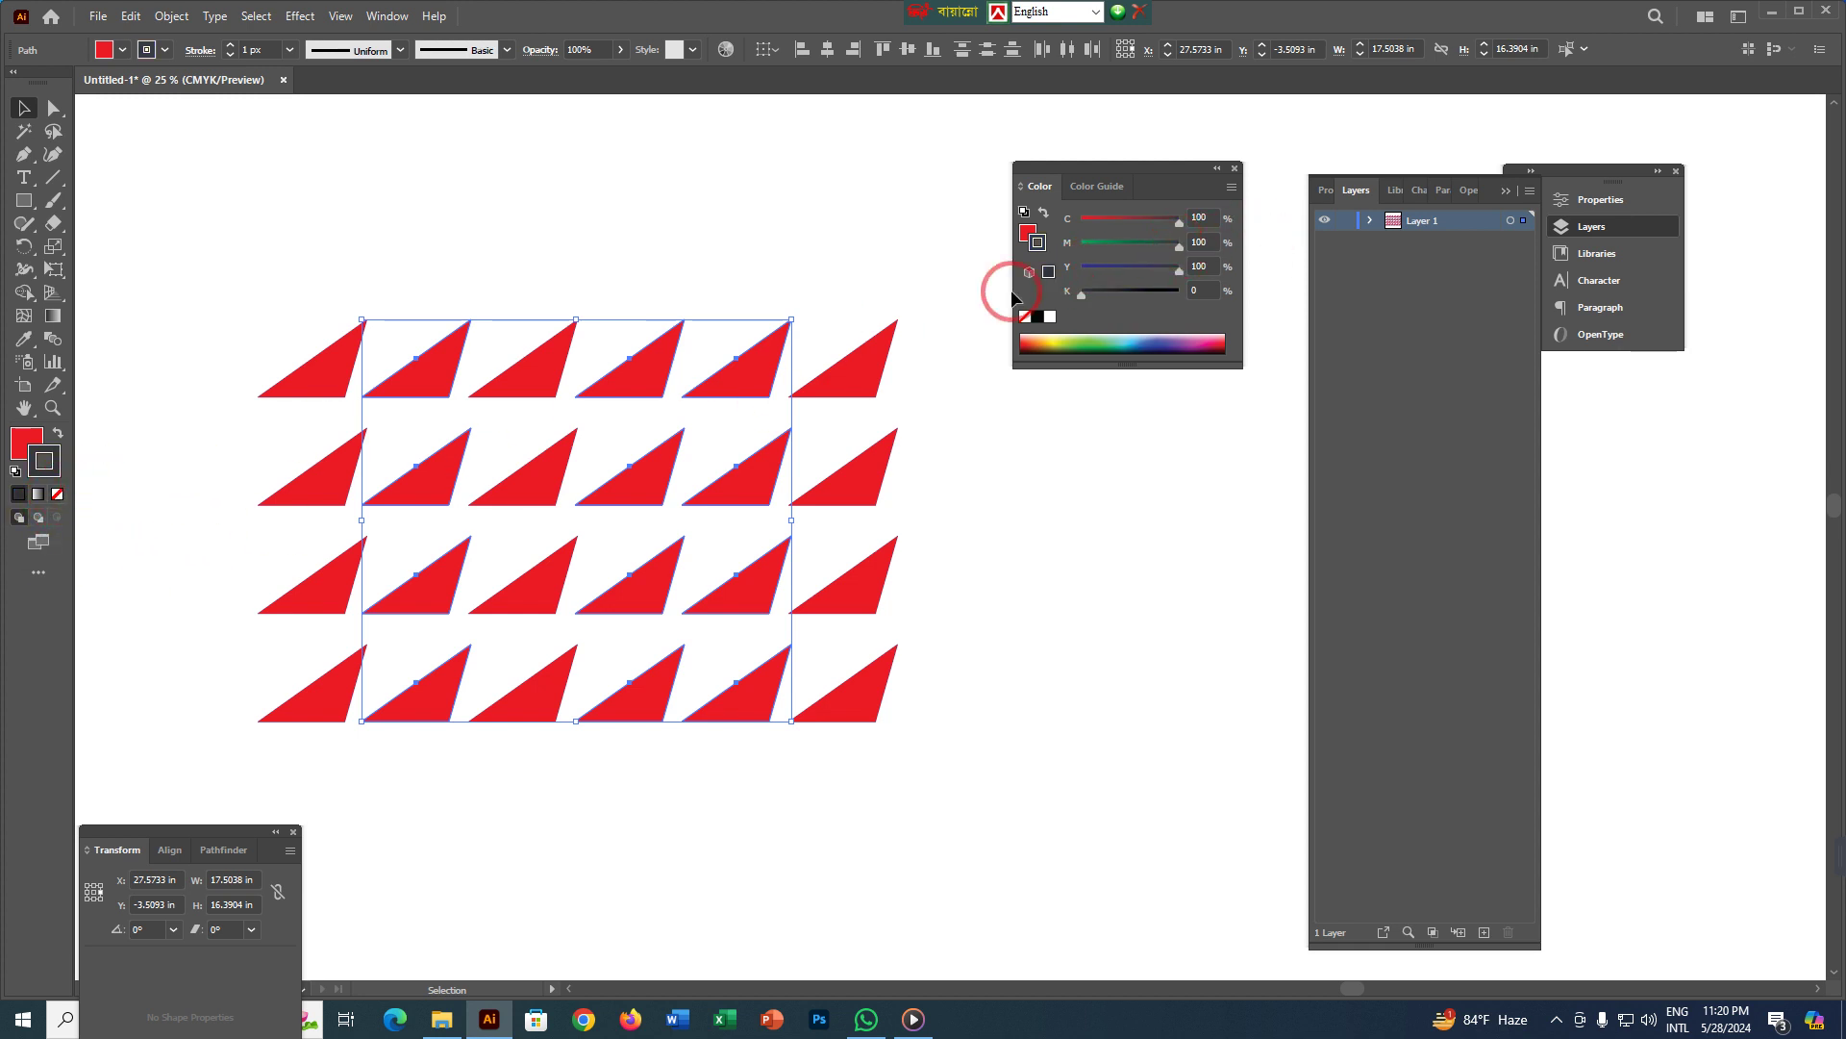
# - Fill the selected triangle columns with dark blue (C 100, M 100, Y 0, K 0) and clear the selection
pyautogui.click(18, 449)
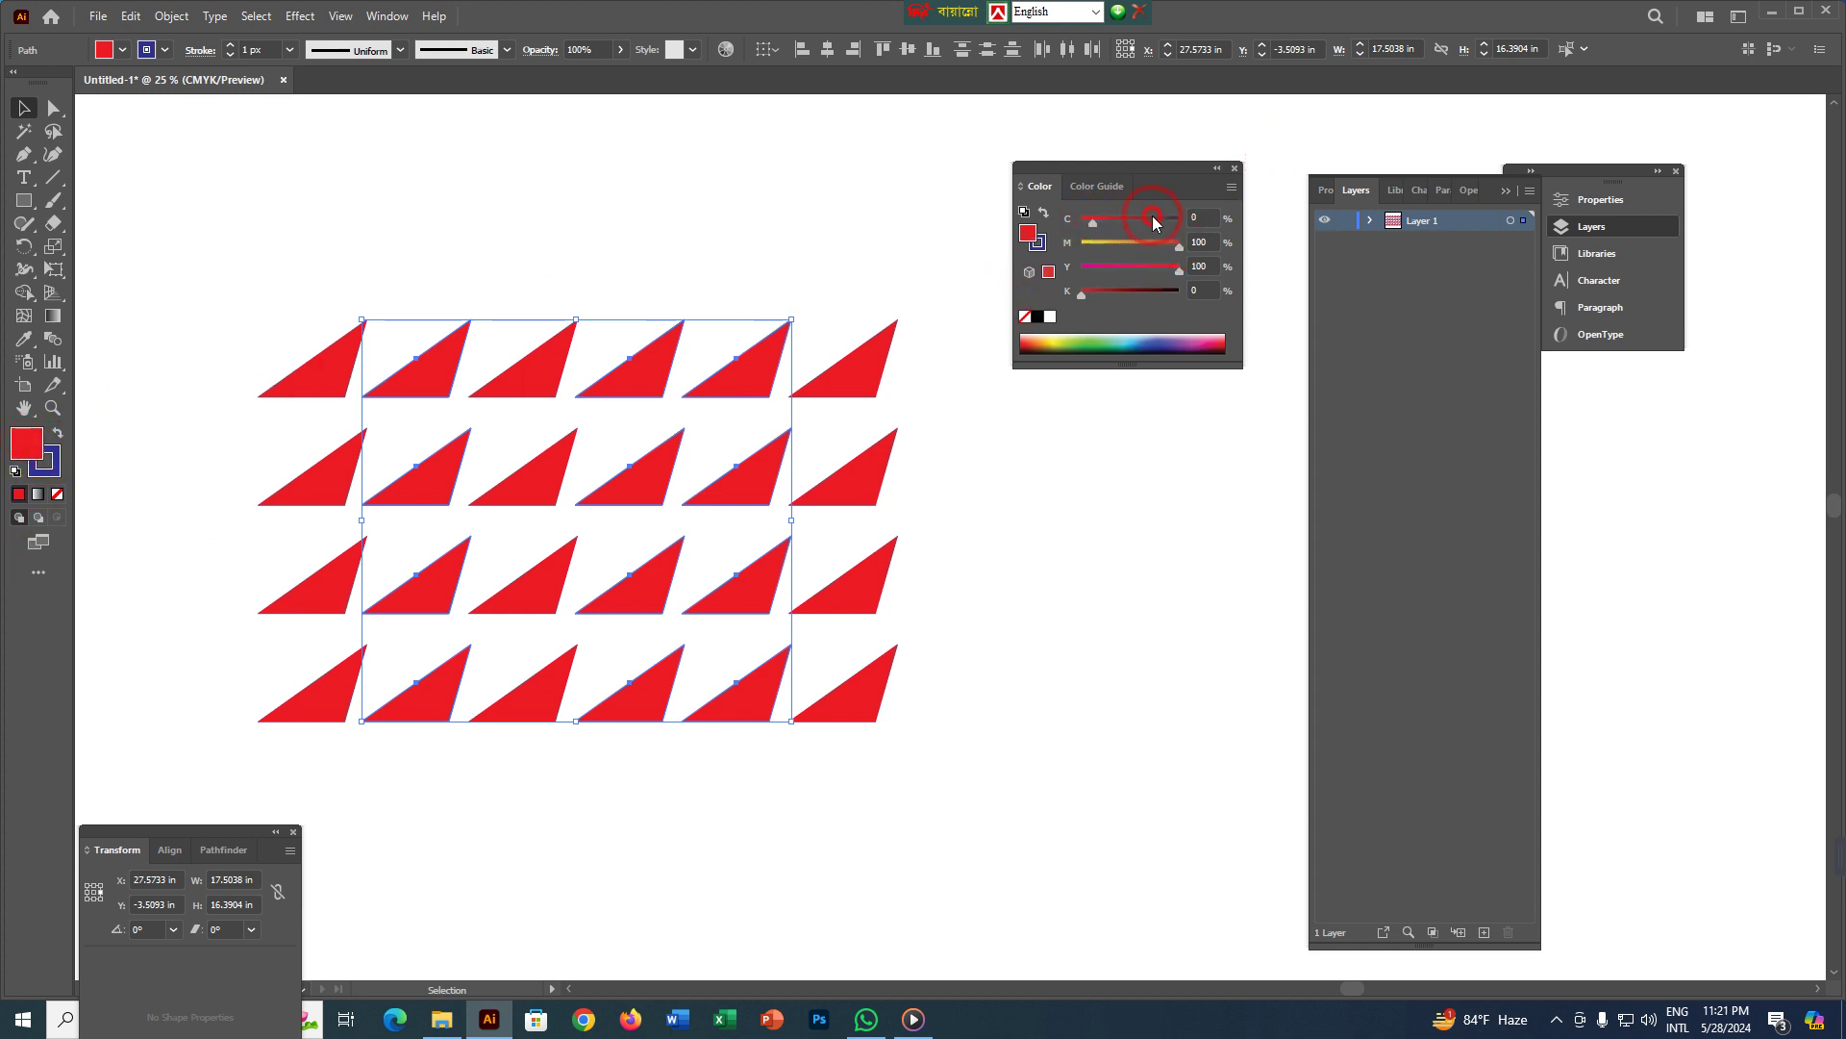
pyautogui.moveTo(1109, 228); pyautogui.dragTo(1233, 214)
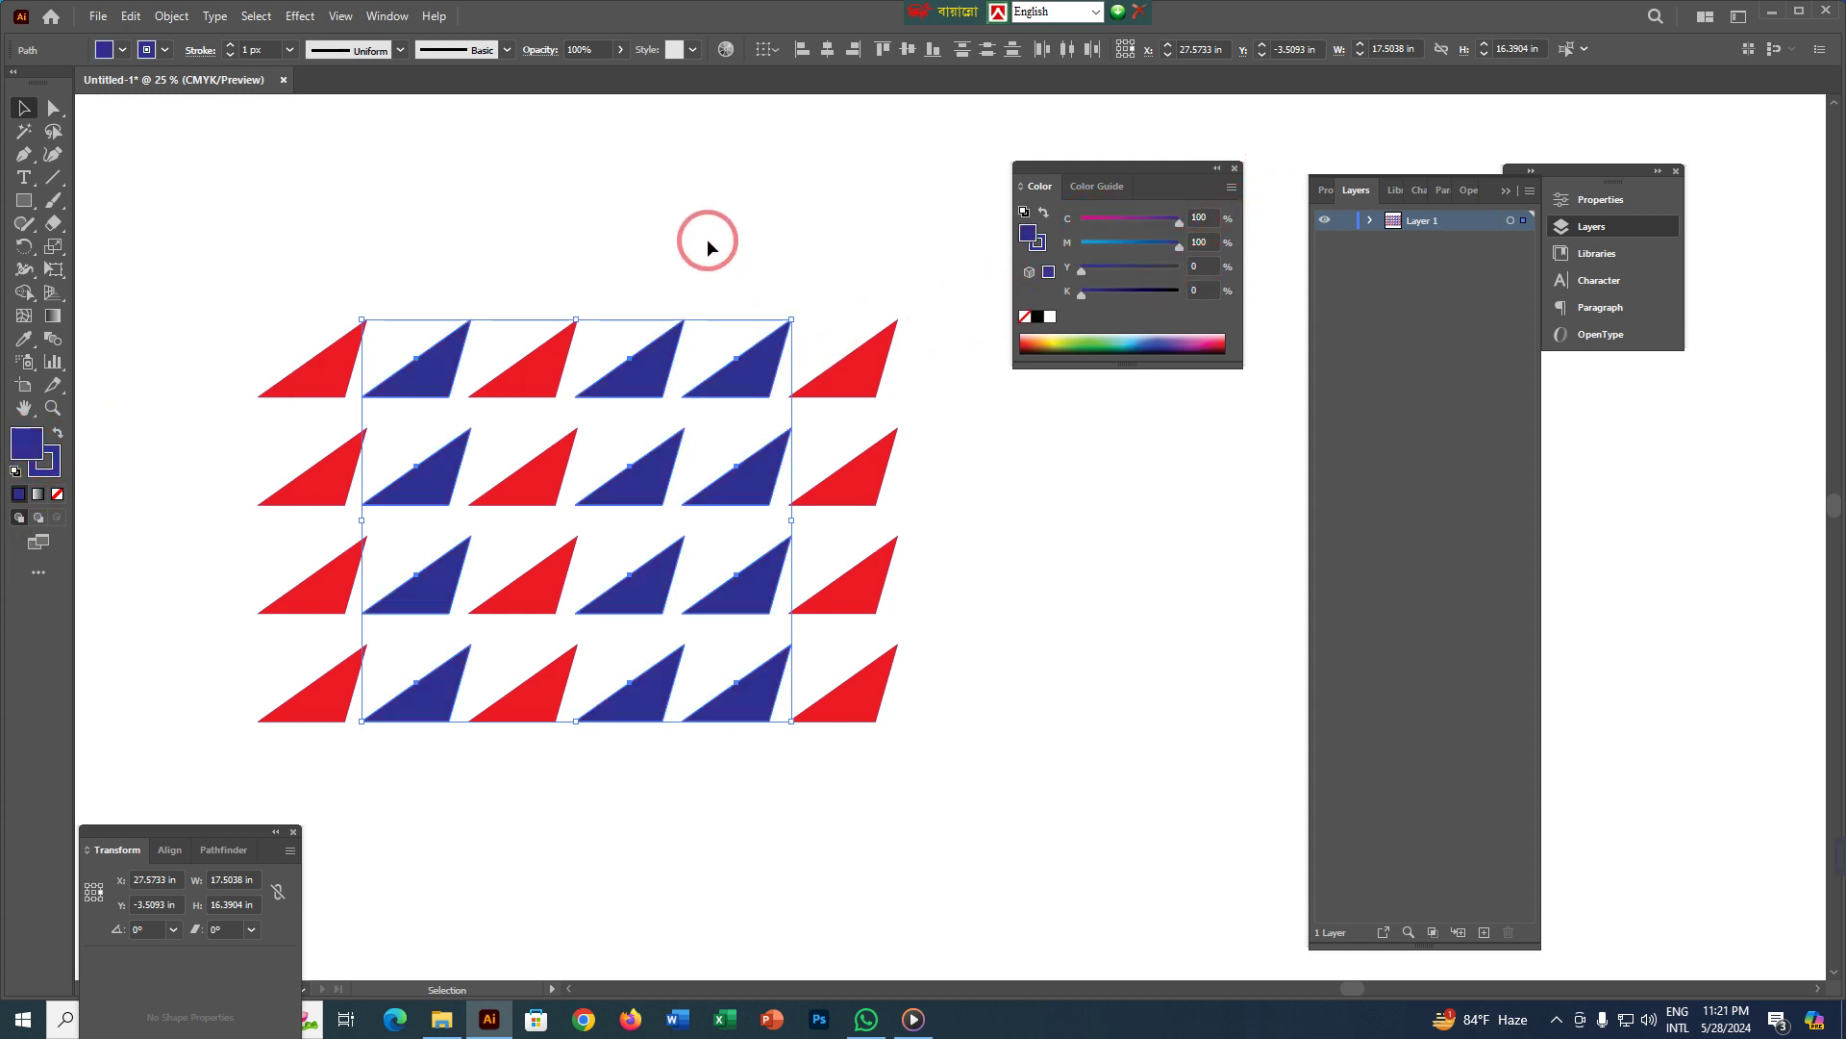
pyautogui.click(699, 407)
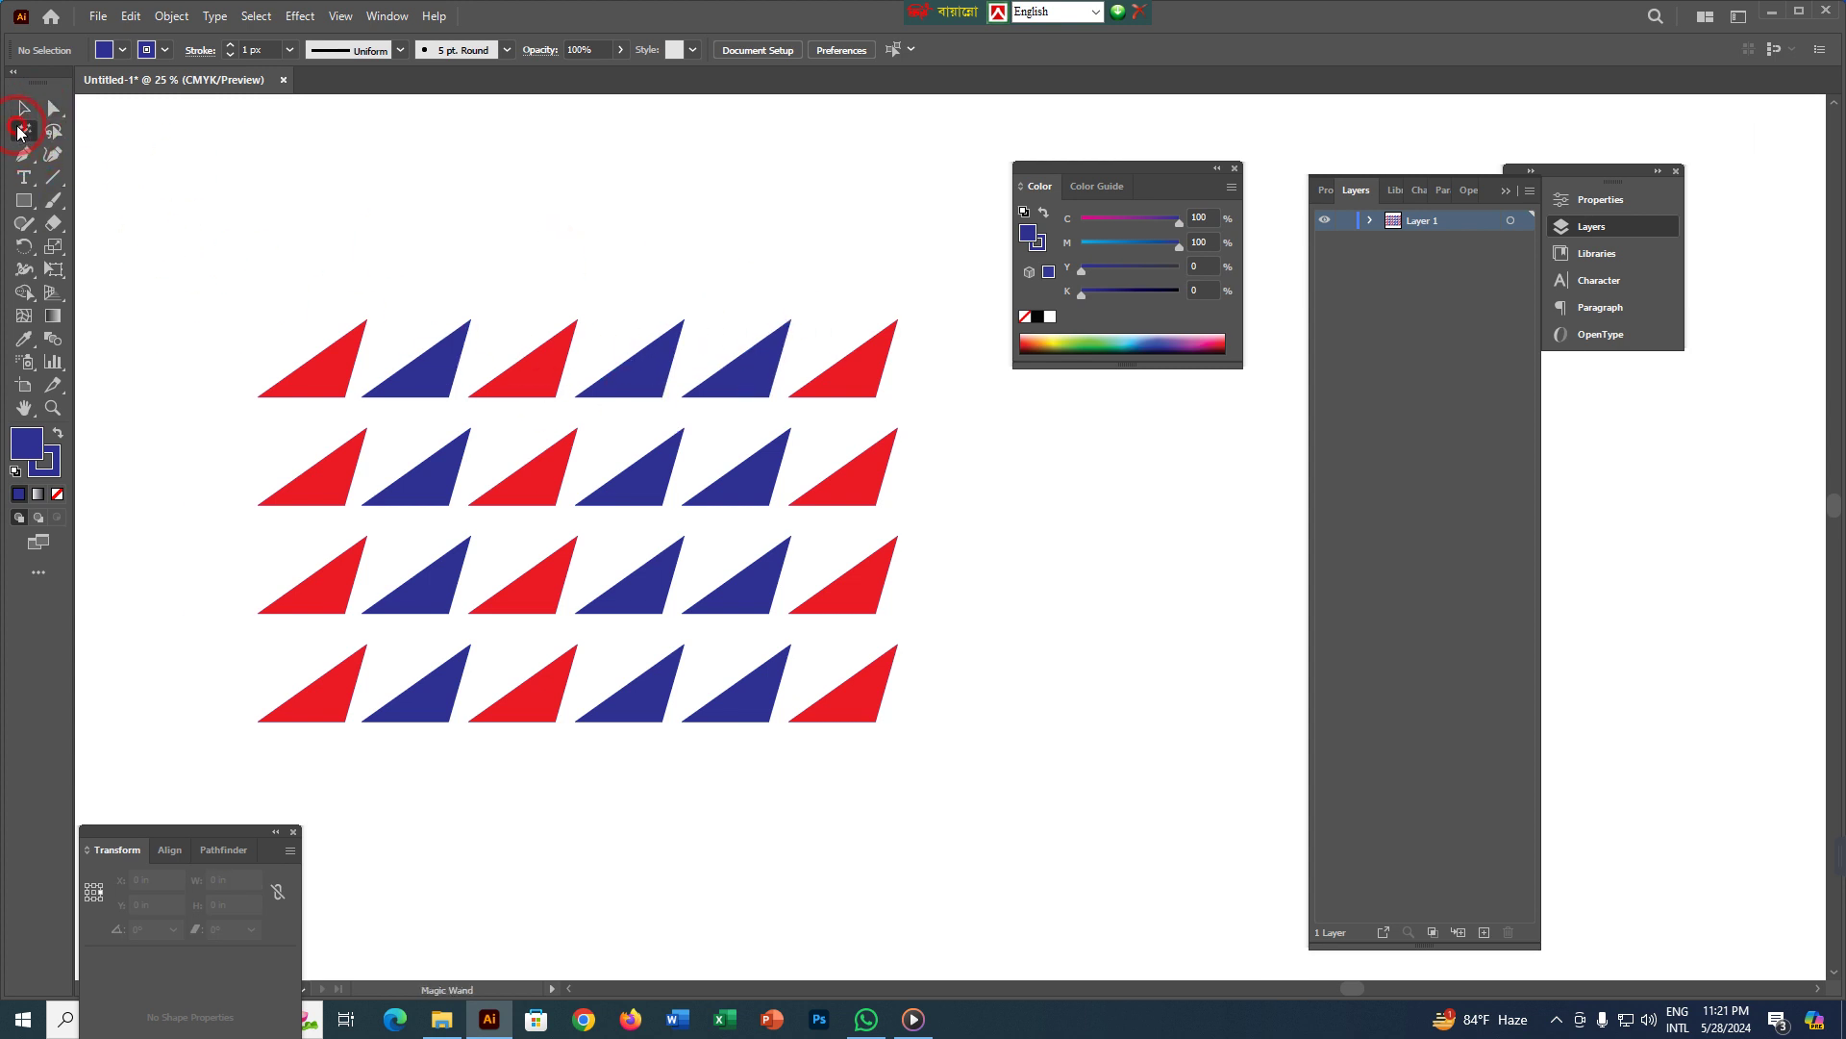
# - Select every red triangle at once with the Magic Wand, and clear the selection
pyautogui.click(309, 375)
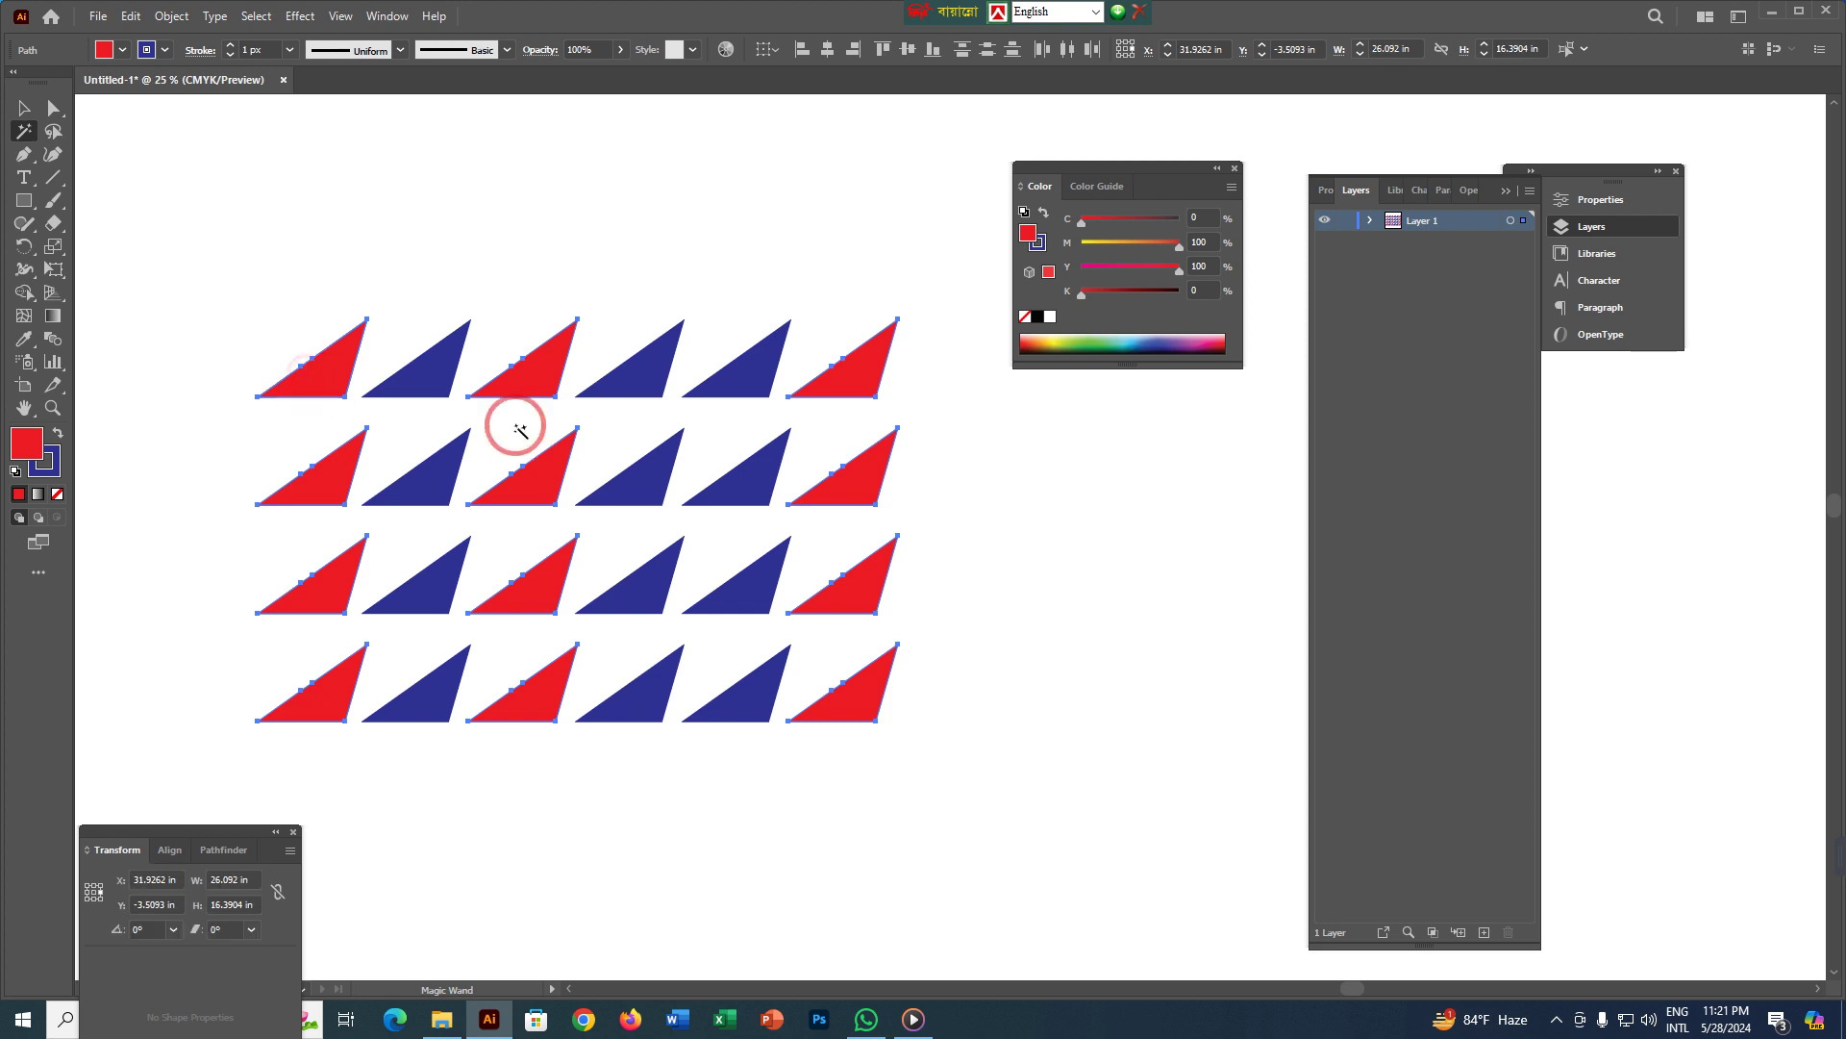
pyautogui.click(27, 110)
pyautogui.click(309, 169)
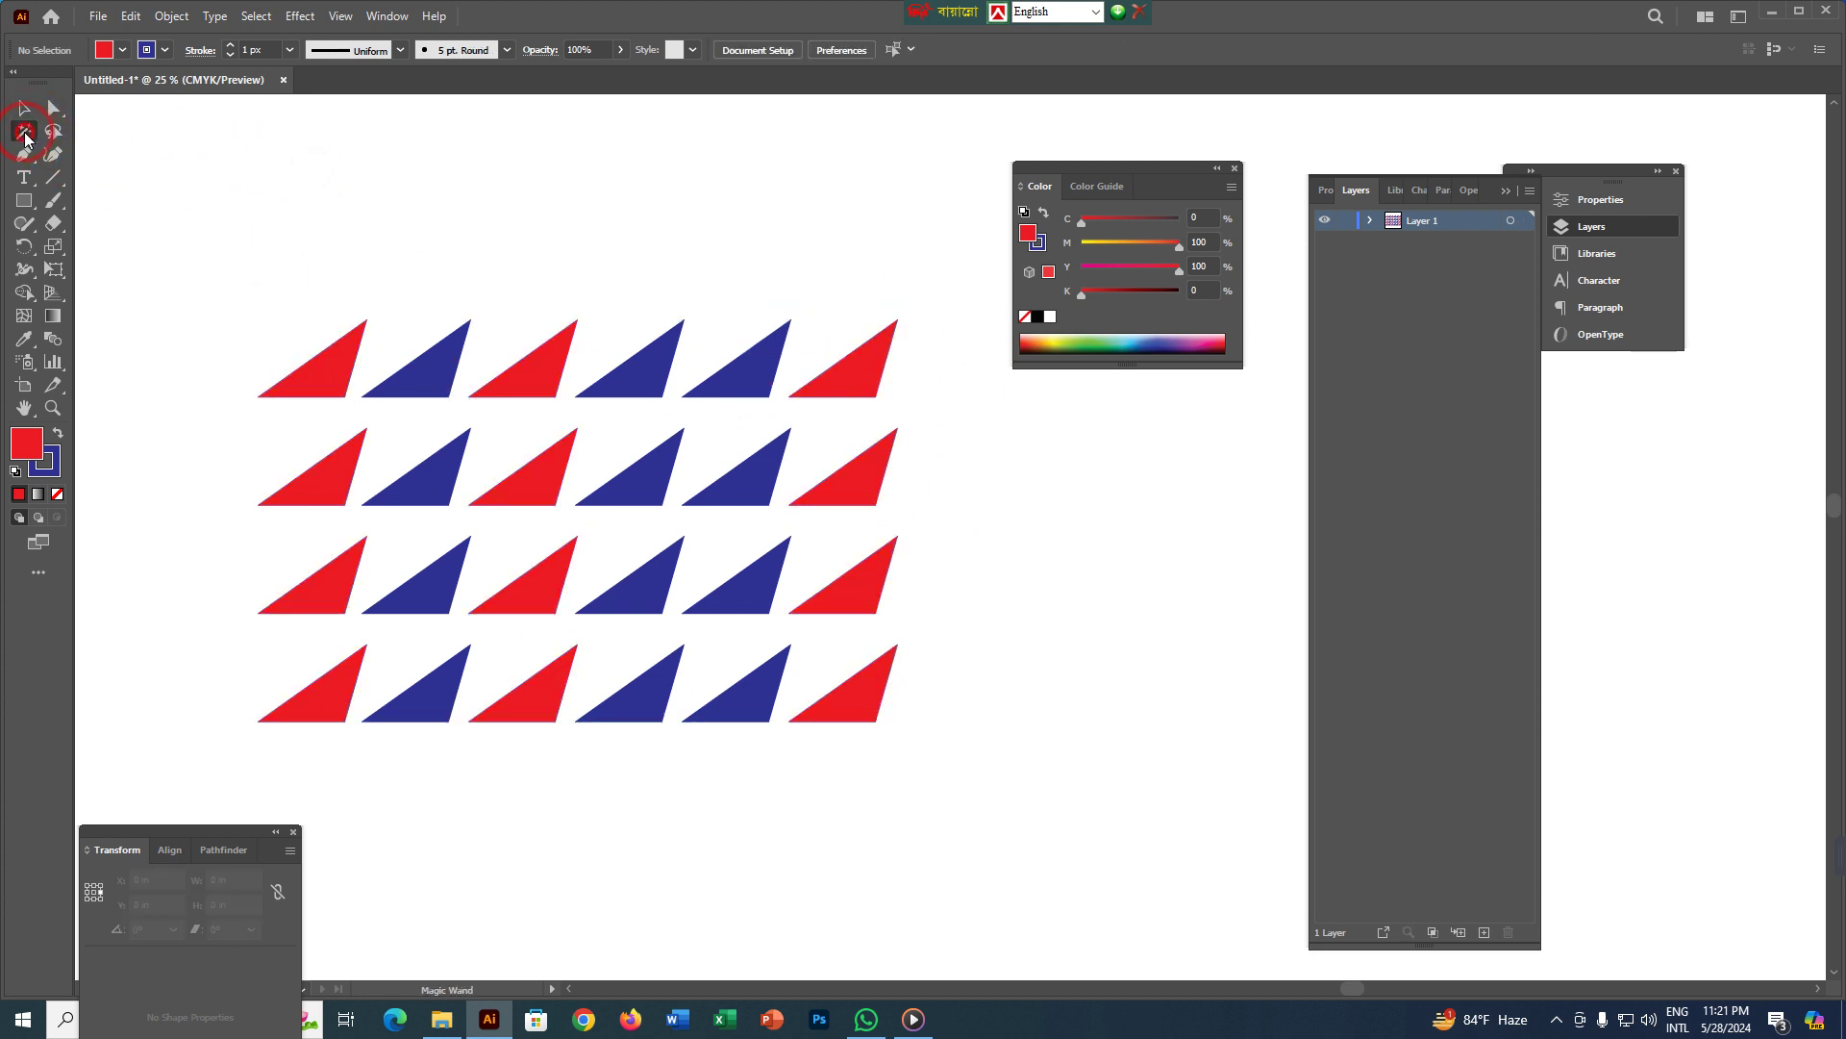
# - Recolor all dark blue triangles green (C 72.55, M 0, Y 100, K 0) using a Magic Wand selection, and deselect them
pyautogui.click(426, 384)
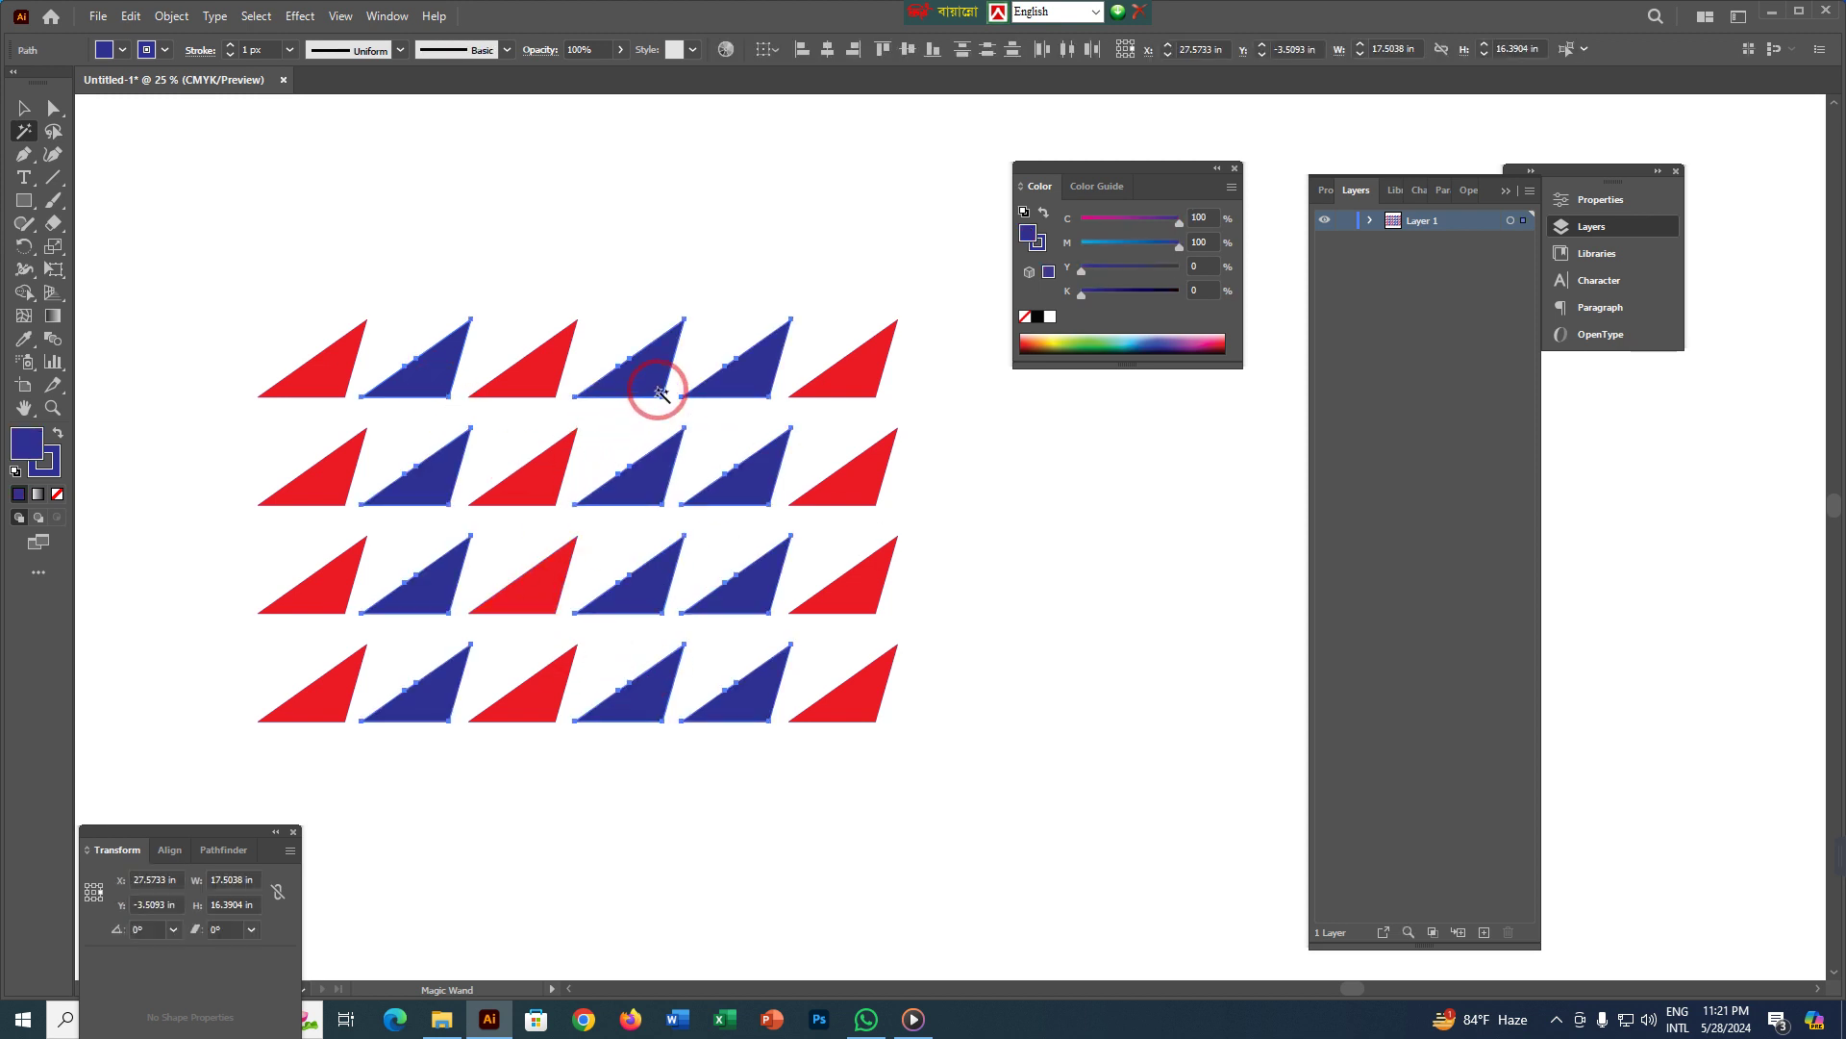
pyautogui.click(1099, 338)
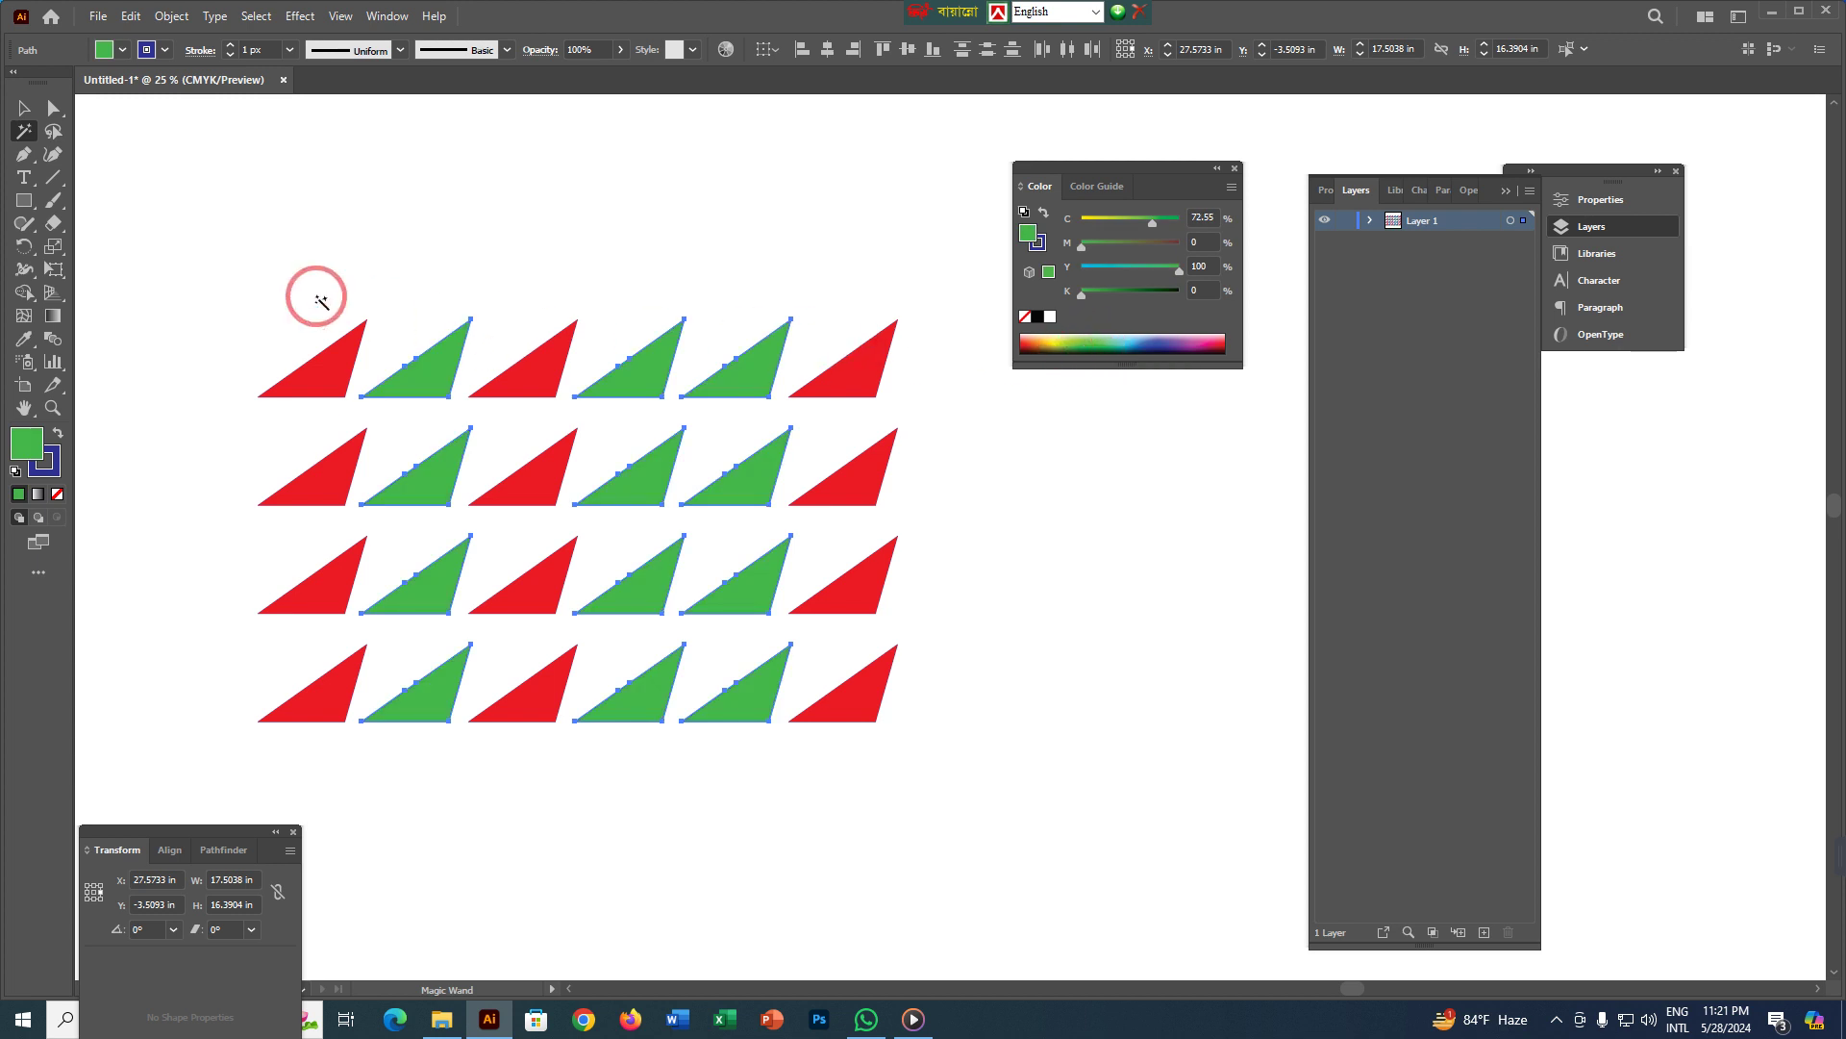
pyautogui.click(21, 107)
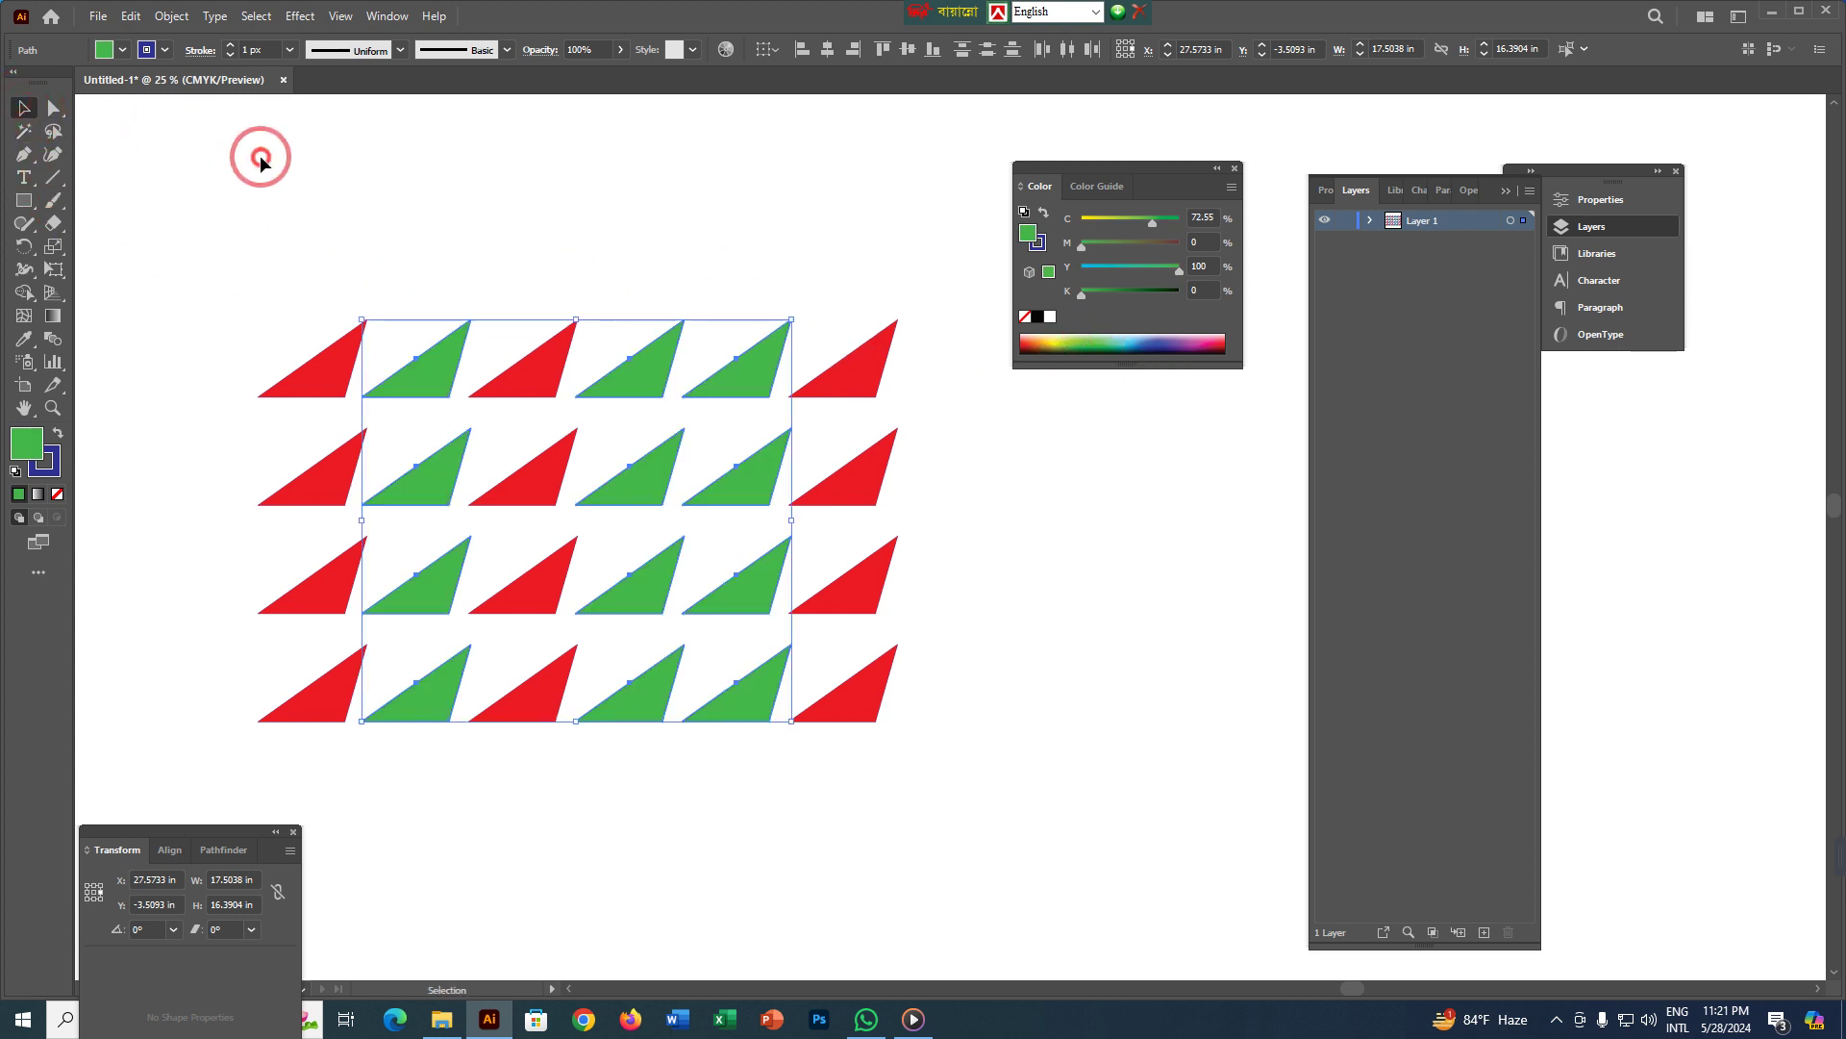
pyautogui.click(260, 162)
# - Place a Lorem ipsum text line below the triangle grid and enlarge it to about 15.17 in wide
pyautogui.click(60, 136)
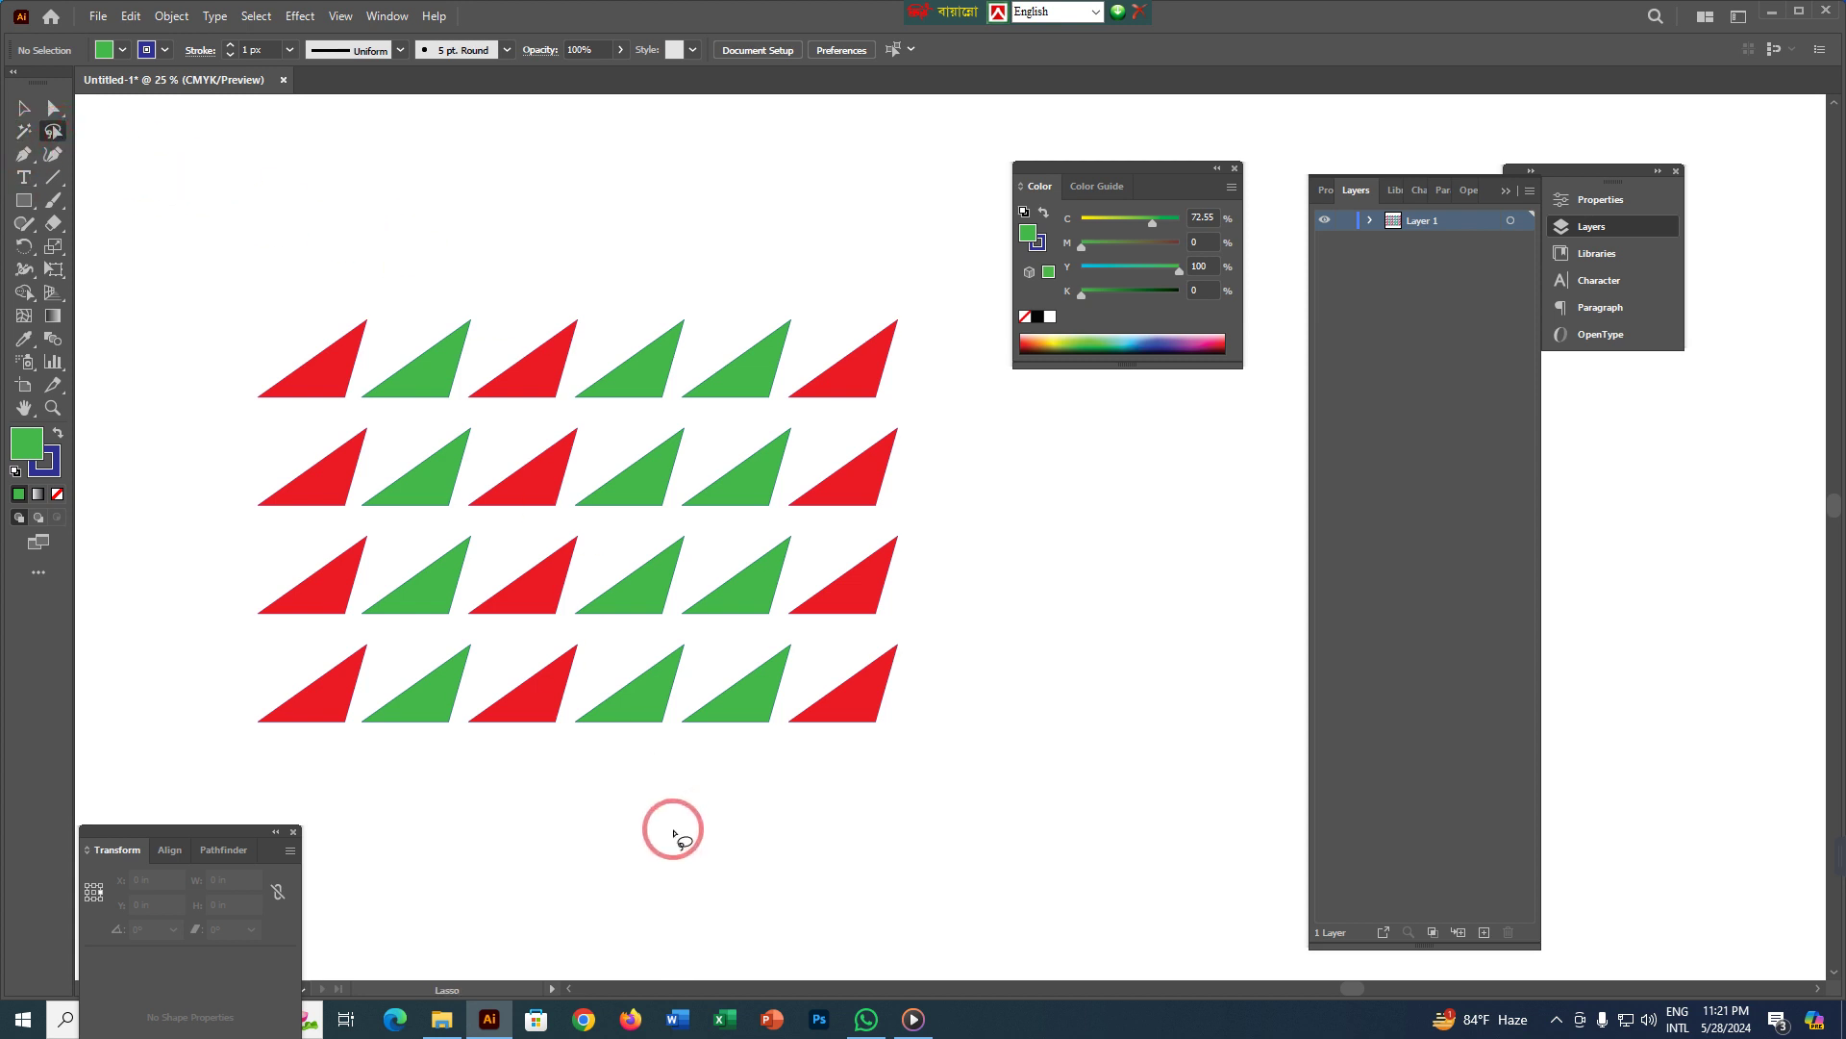
pyautogui.moveTo(680, 838); pyautogui.dragTo(610, 709)
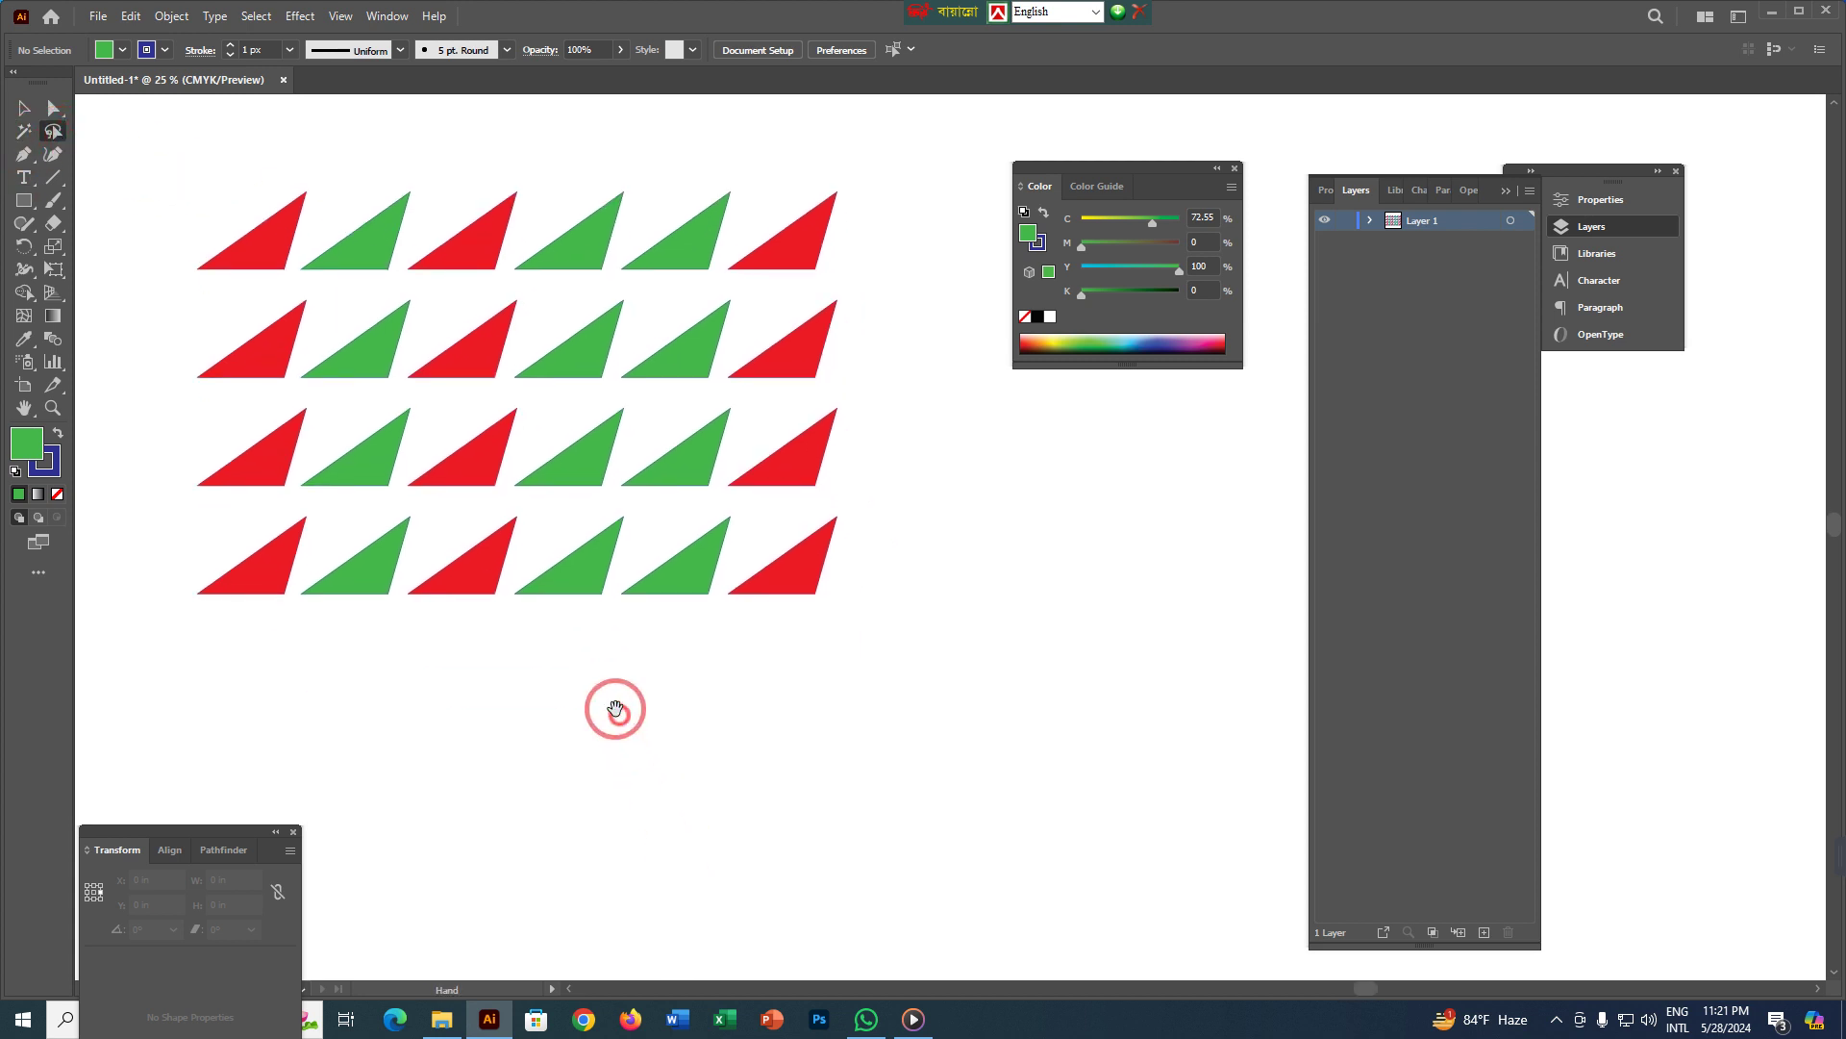
pyautogui.click(26, 179)
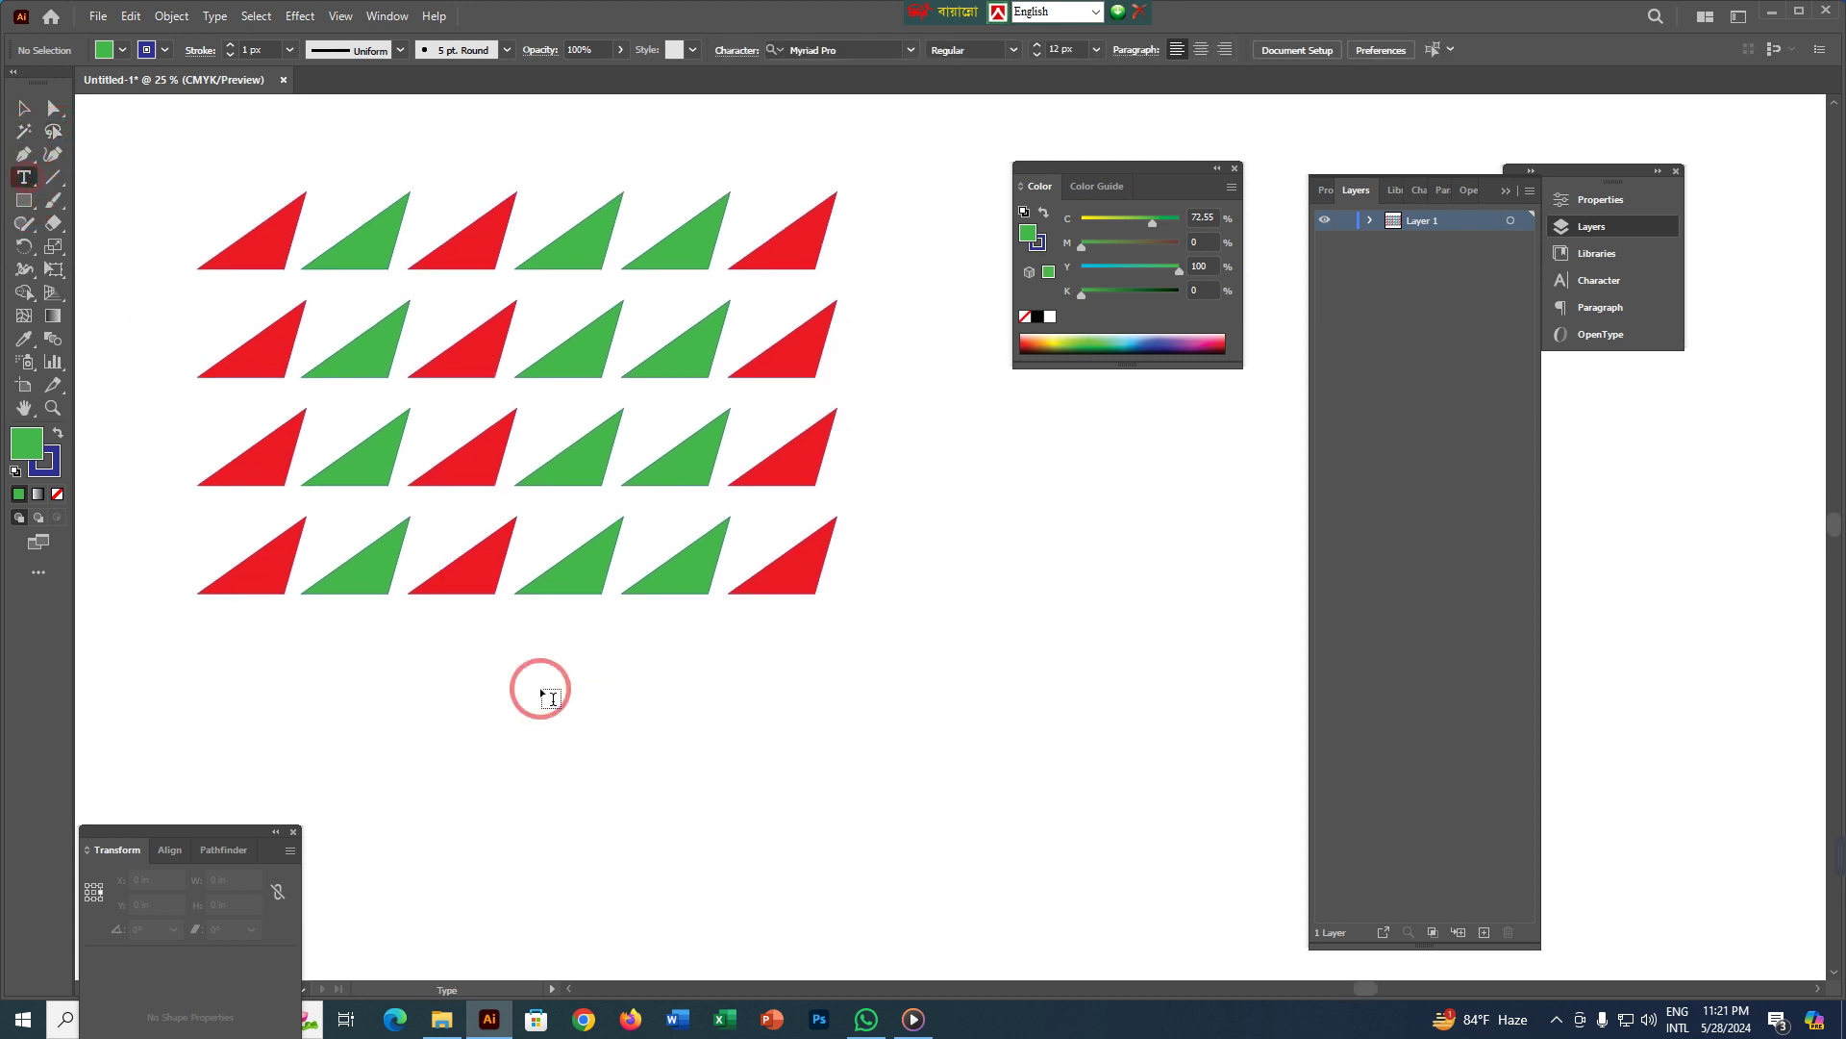
pyautogui.click(428, 754)
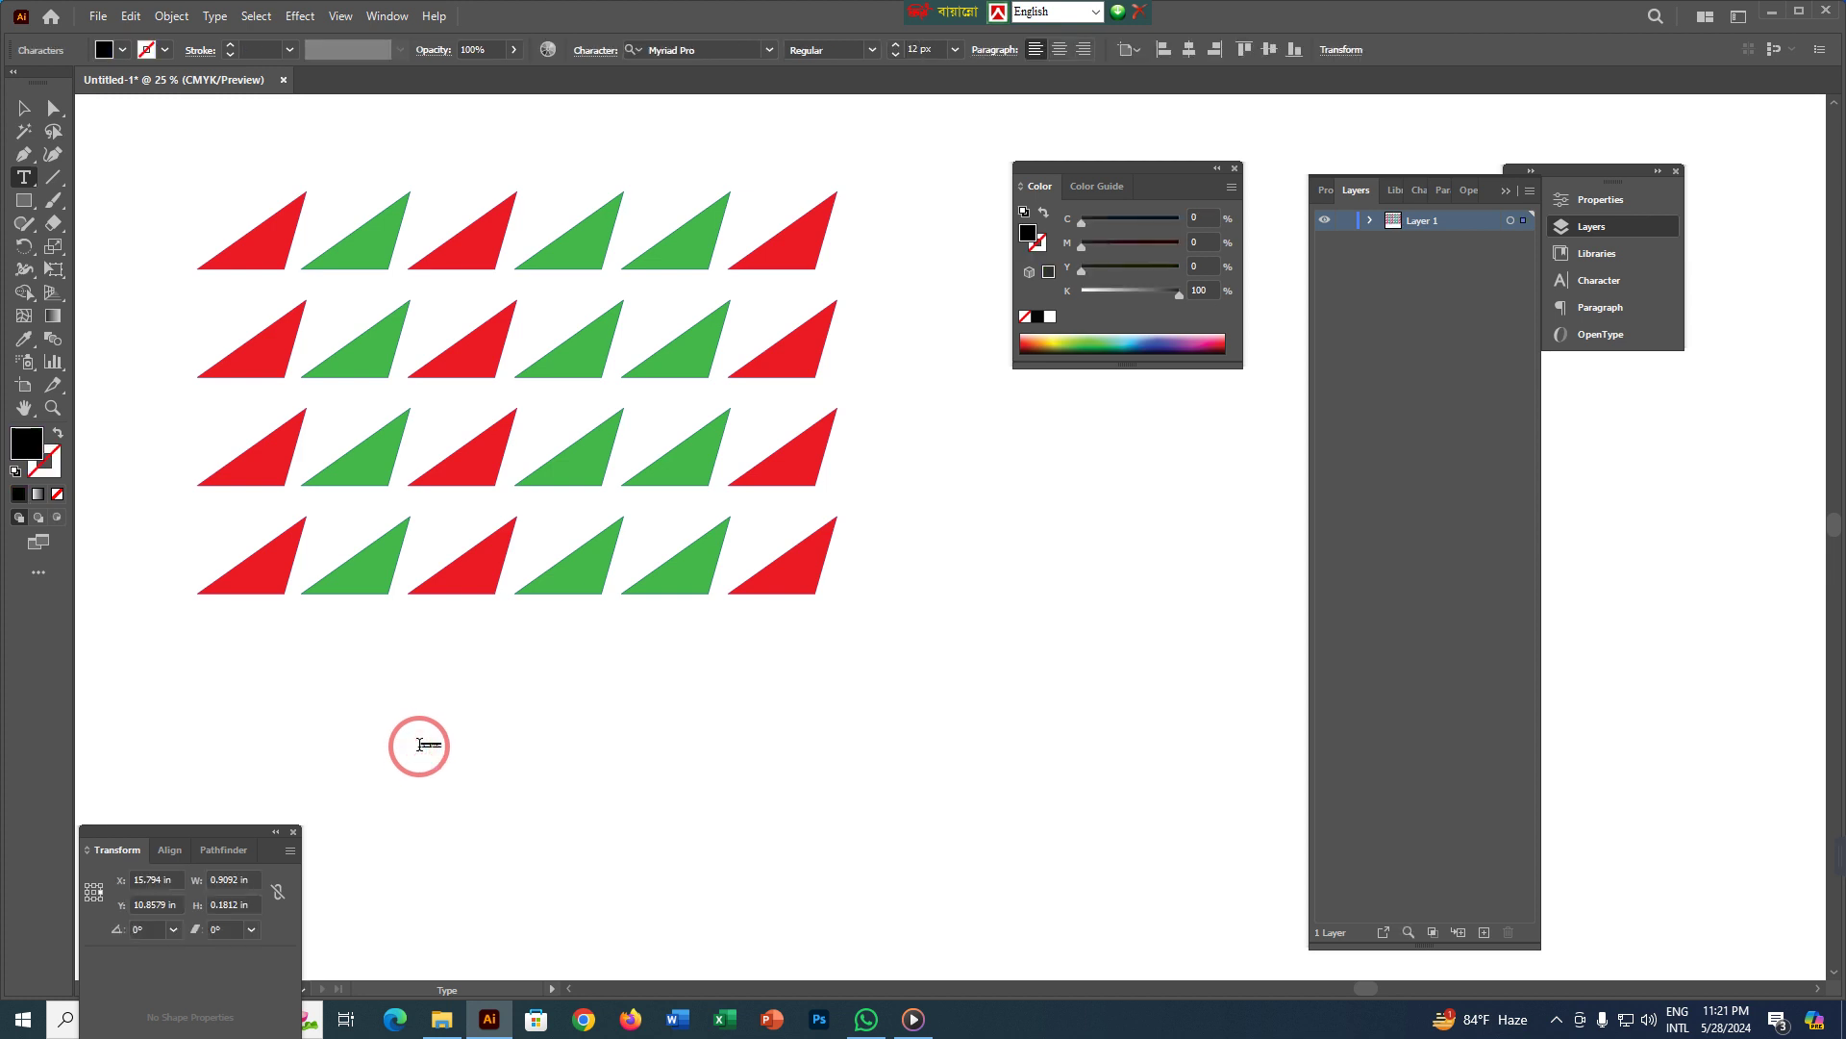
pyautogui.press('Escape')
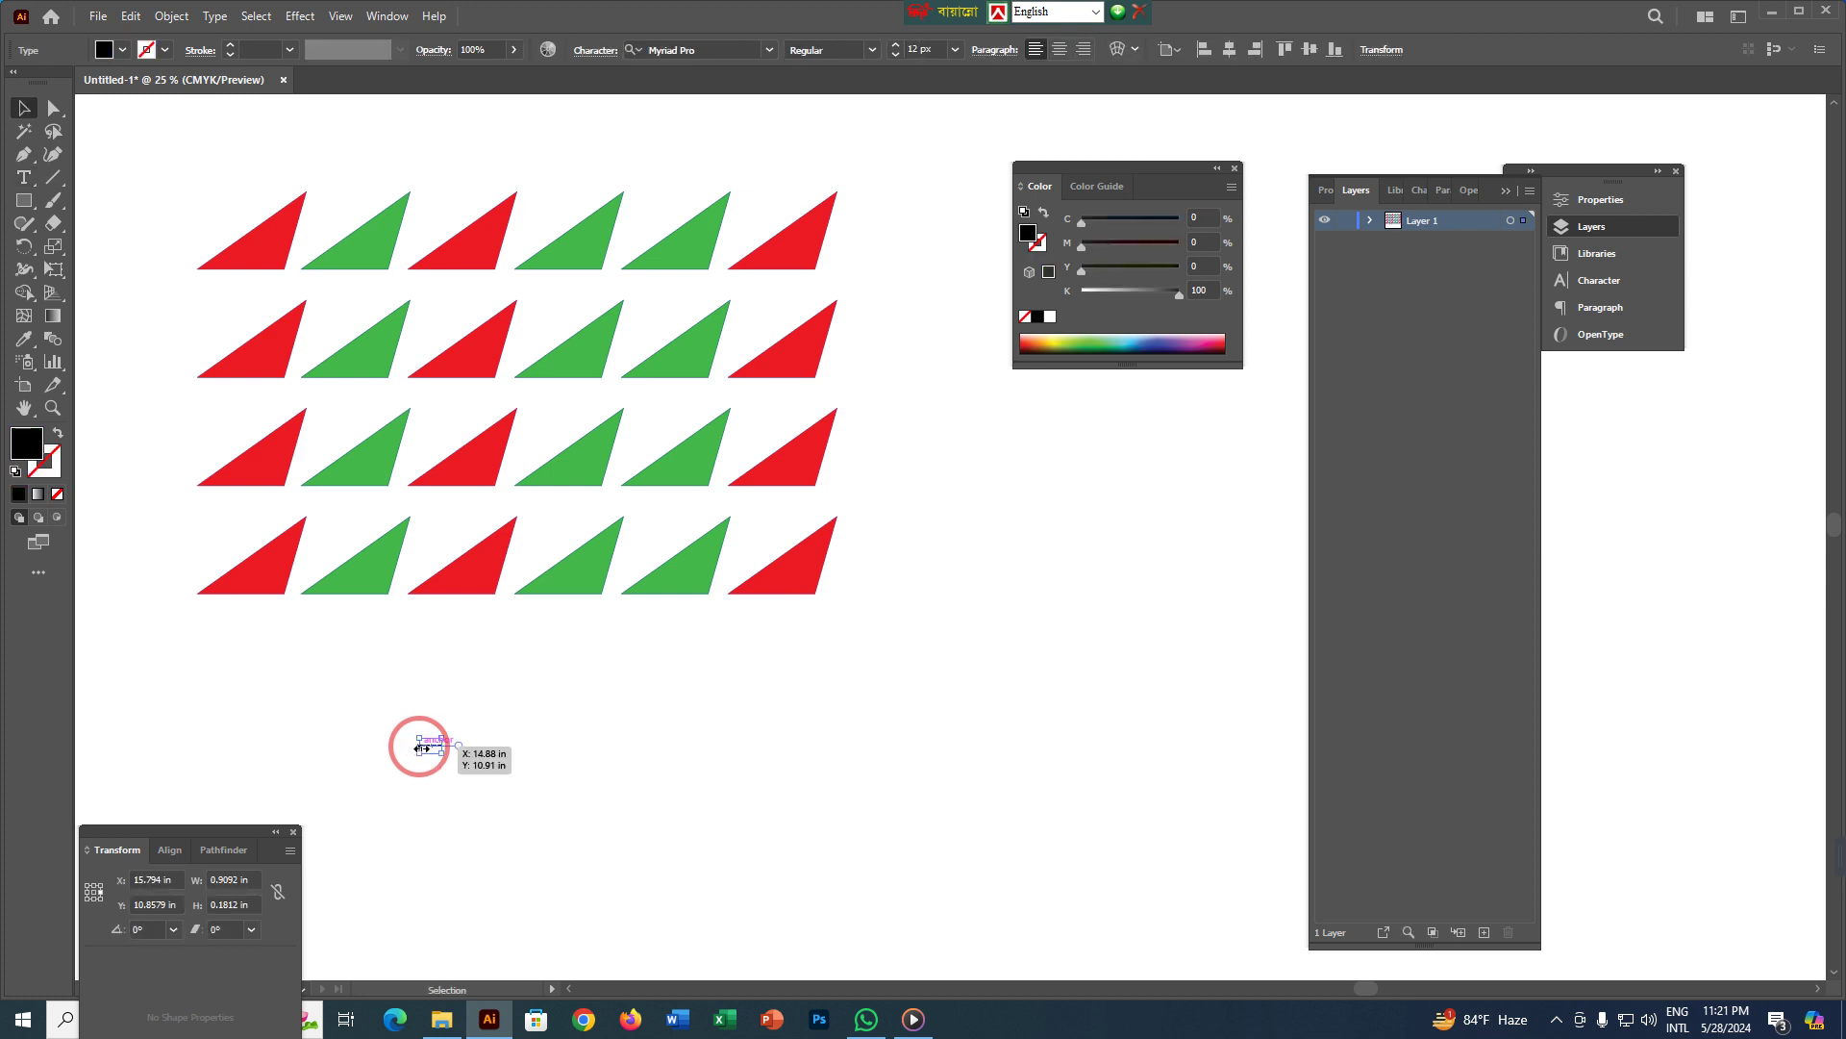
pyautogui.moveTo(443, 753); pyautogui.dragTo(663, 710)
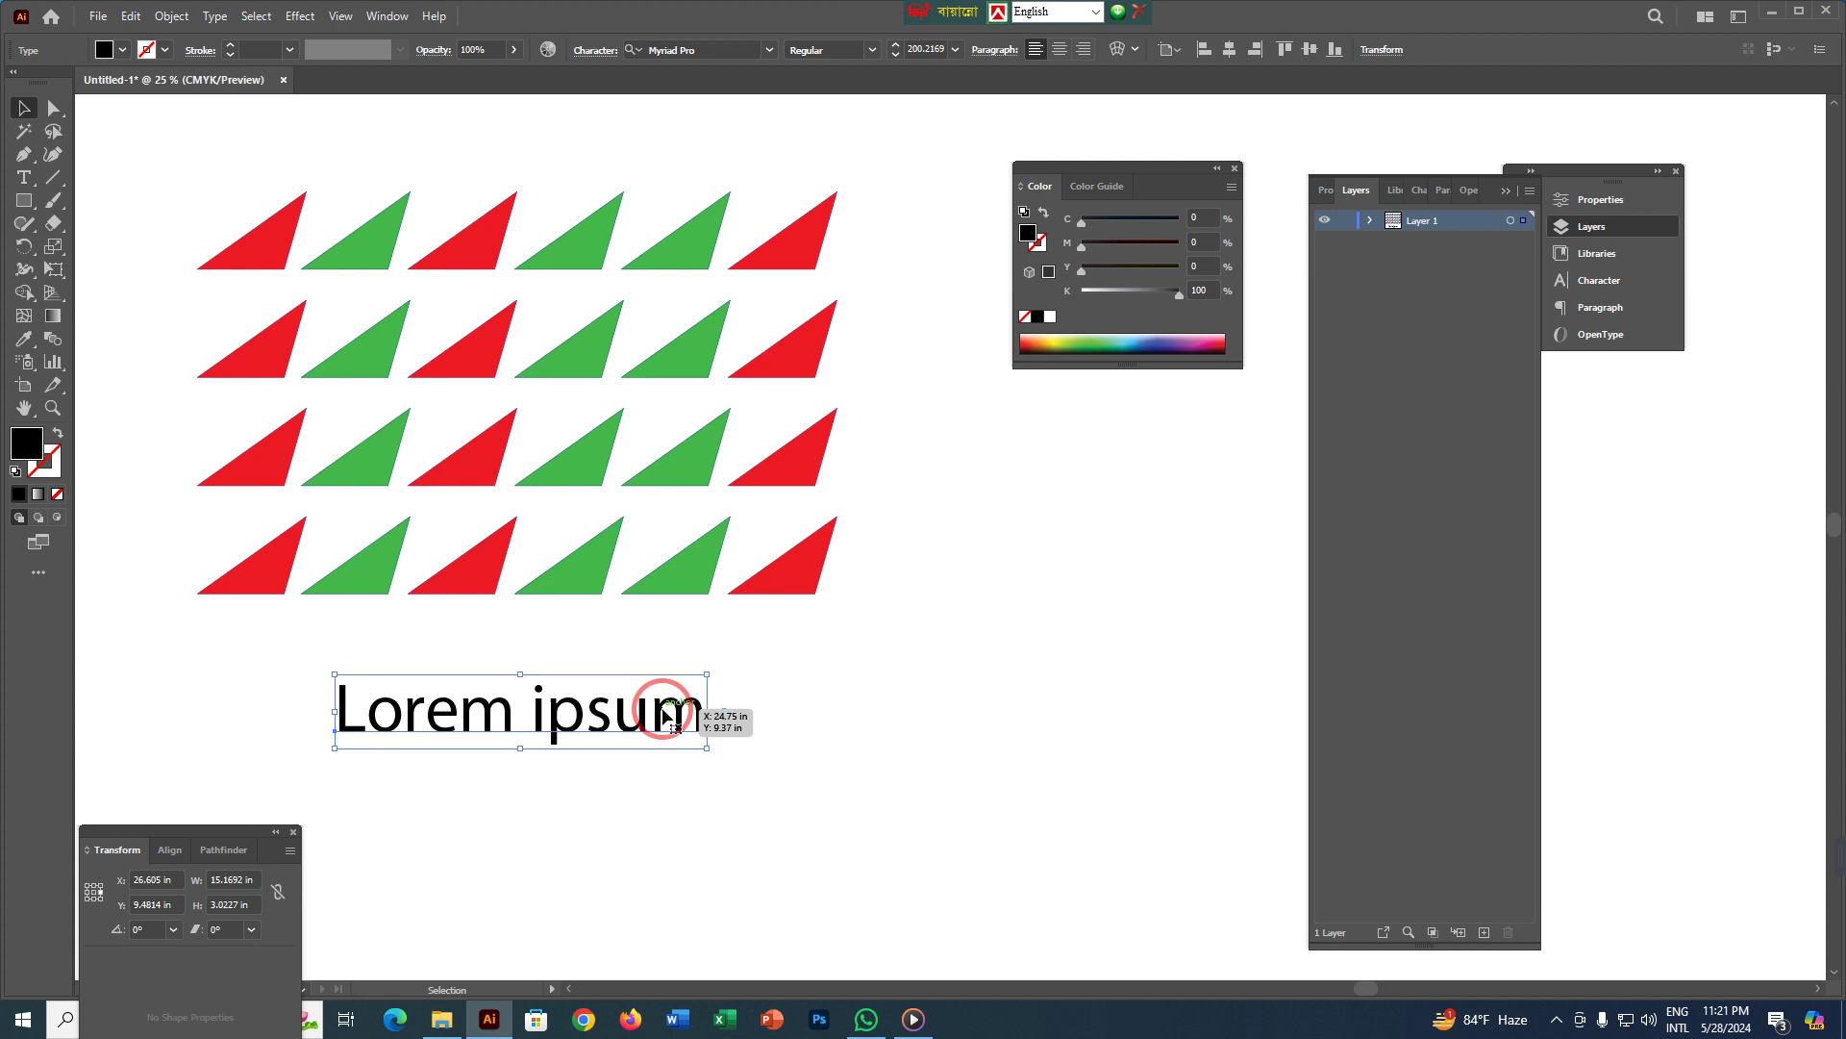
# - Convert the Lorem ipsum text to outlines and clear the selection
pyautogui.hotkey('ctrl', 'shift', 'o')
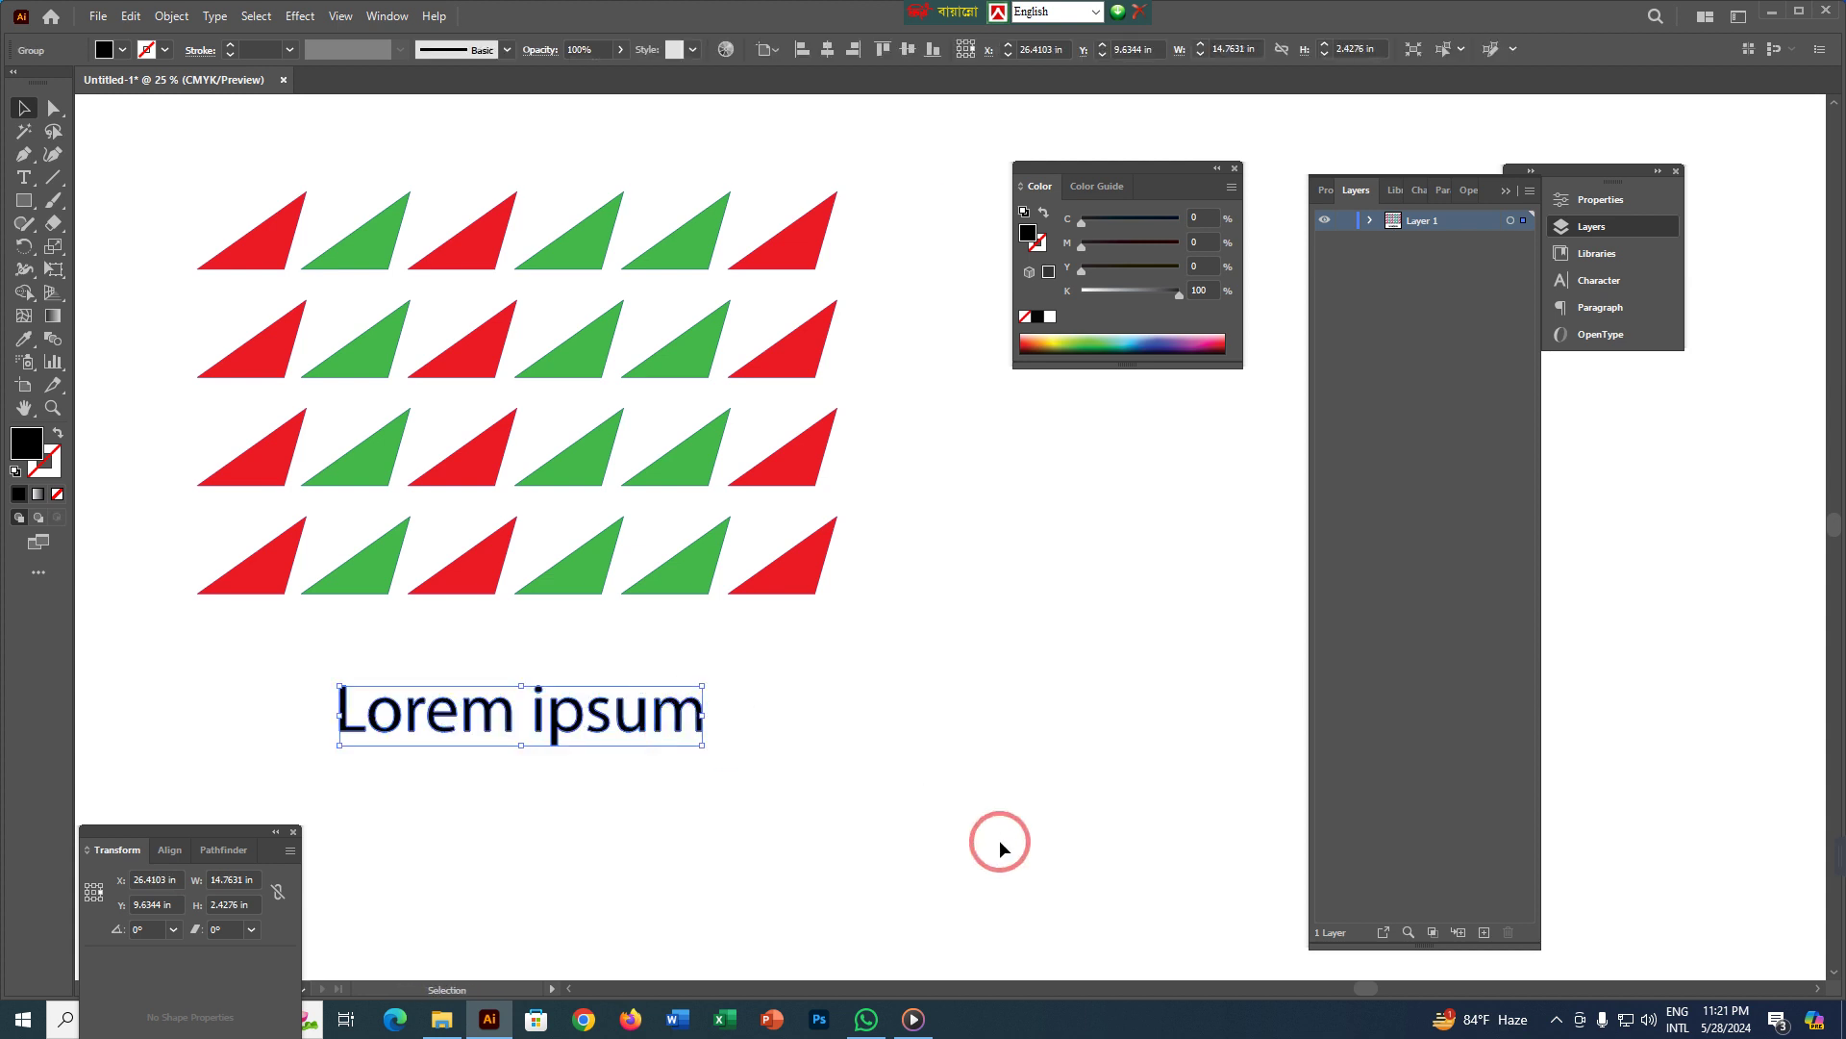
pyautogui.click(1007, 842)
pyautogui.scroll(3, 558, 708)
pyautogui.moveTo(526, 709); pyautogui.dragTo(781, 710)
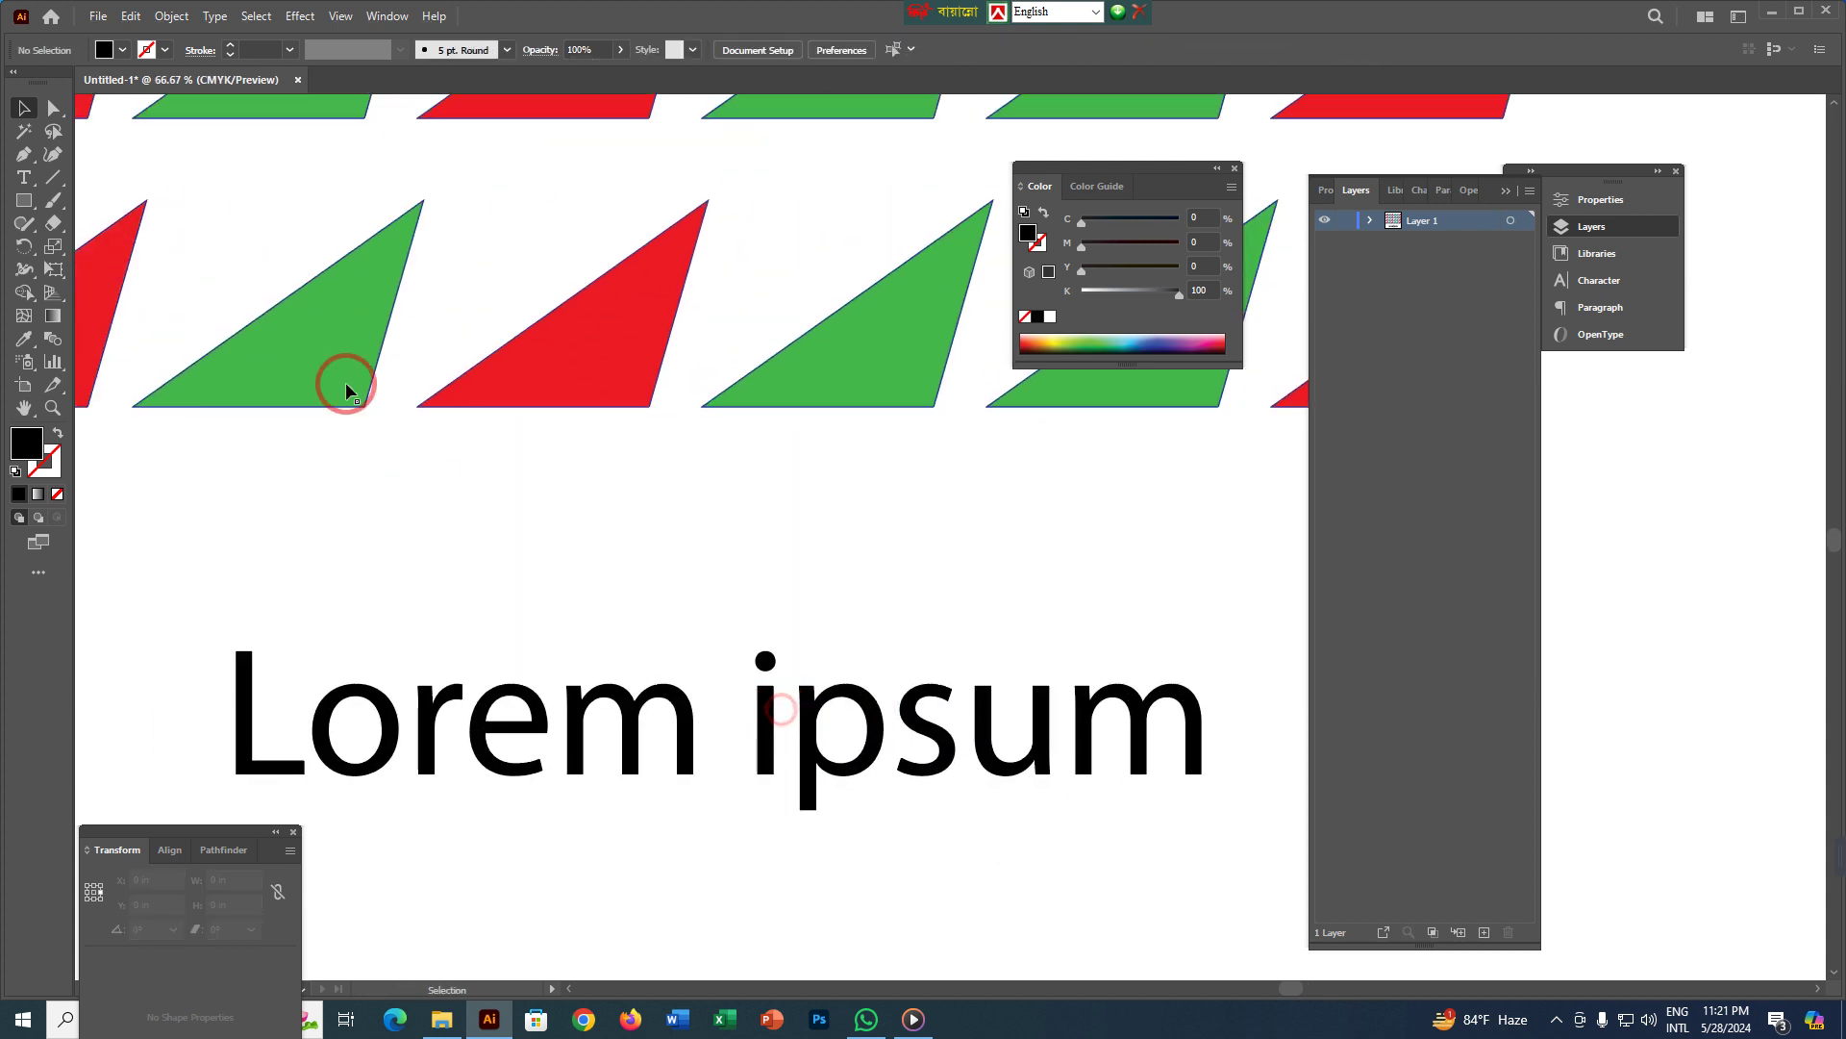
# - Try recoloring the dot of the letter i light green (C 50.2, Y 60.78), and undo the color change
pyautogui.click(52, 109)
pyautogui.moveTo(729, 618); pyautogui.dragTo(804, 677)
pyautogui.click(1106, 331)
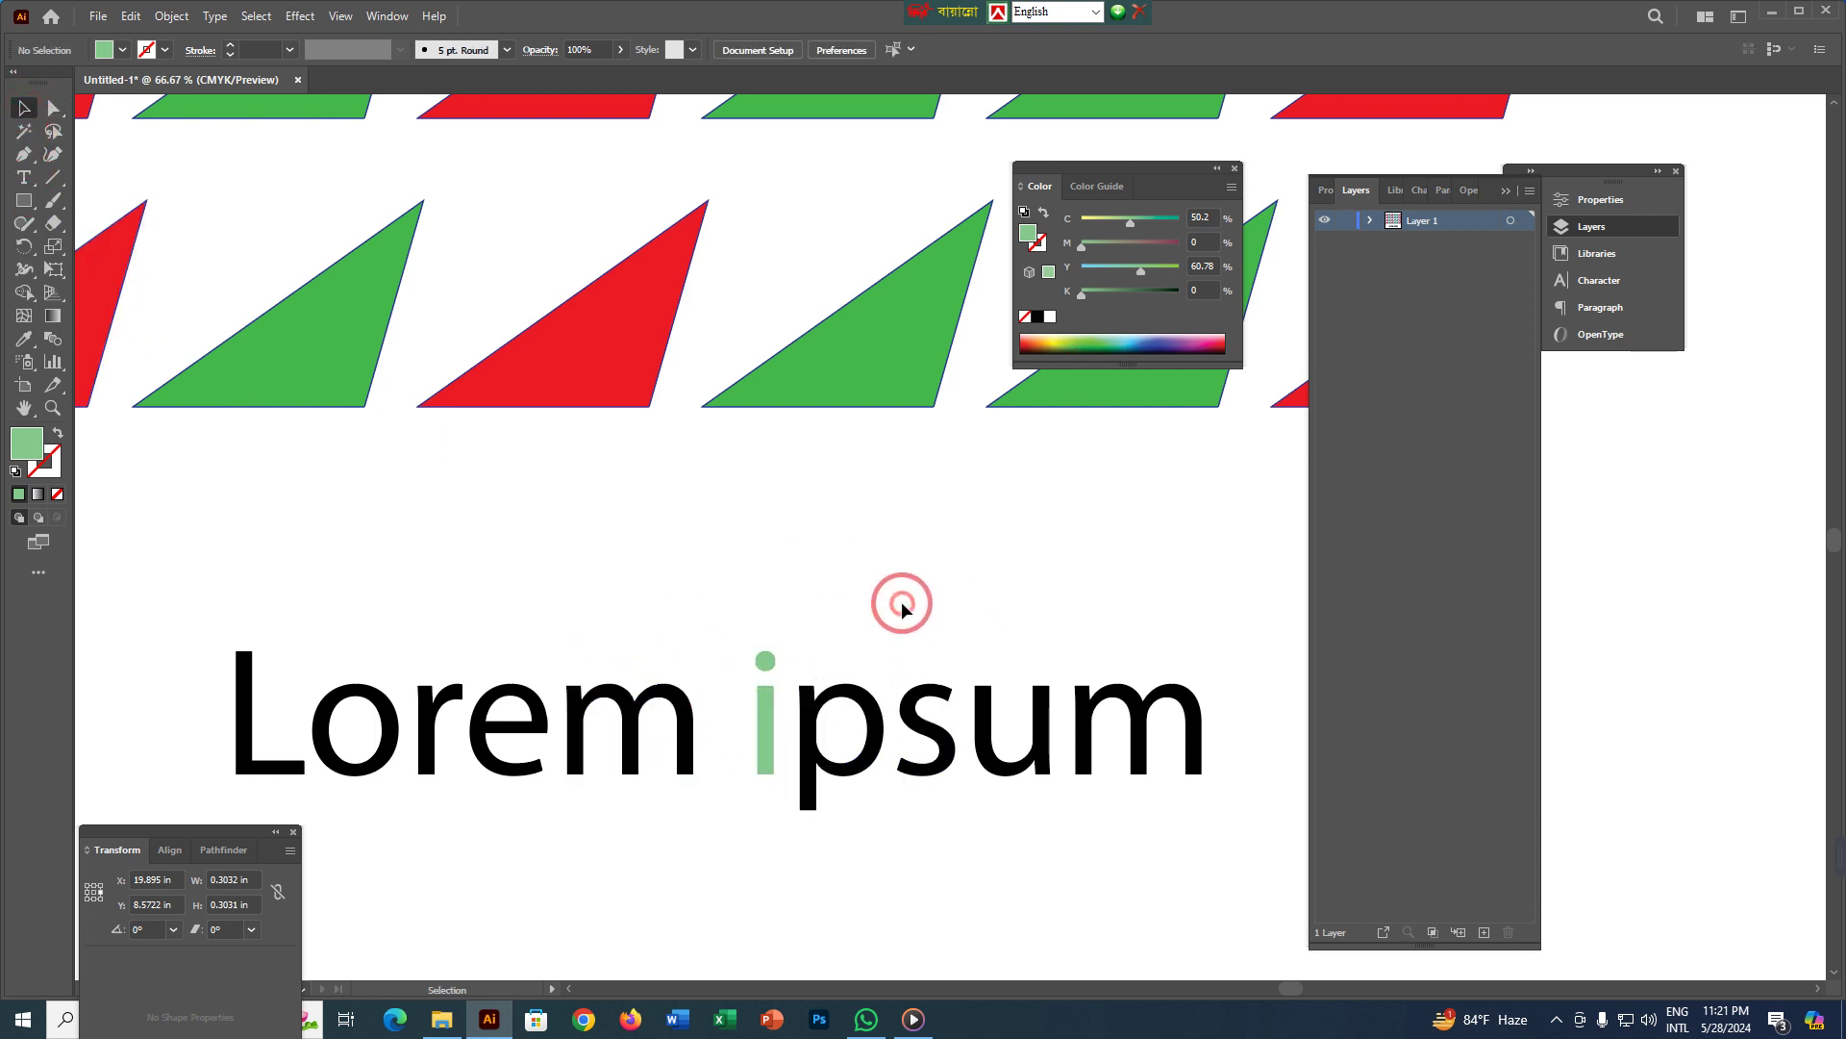
pyautogui.hotkey('ctrl', 'z')
# - Select only the dot above the letter i, and remove and restore it in place as a path separate from the stem
pyautogui.scroll(2, 777, 645)
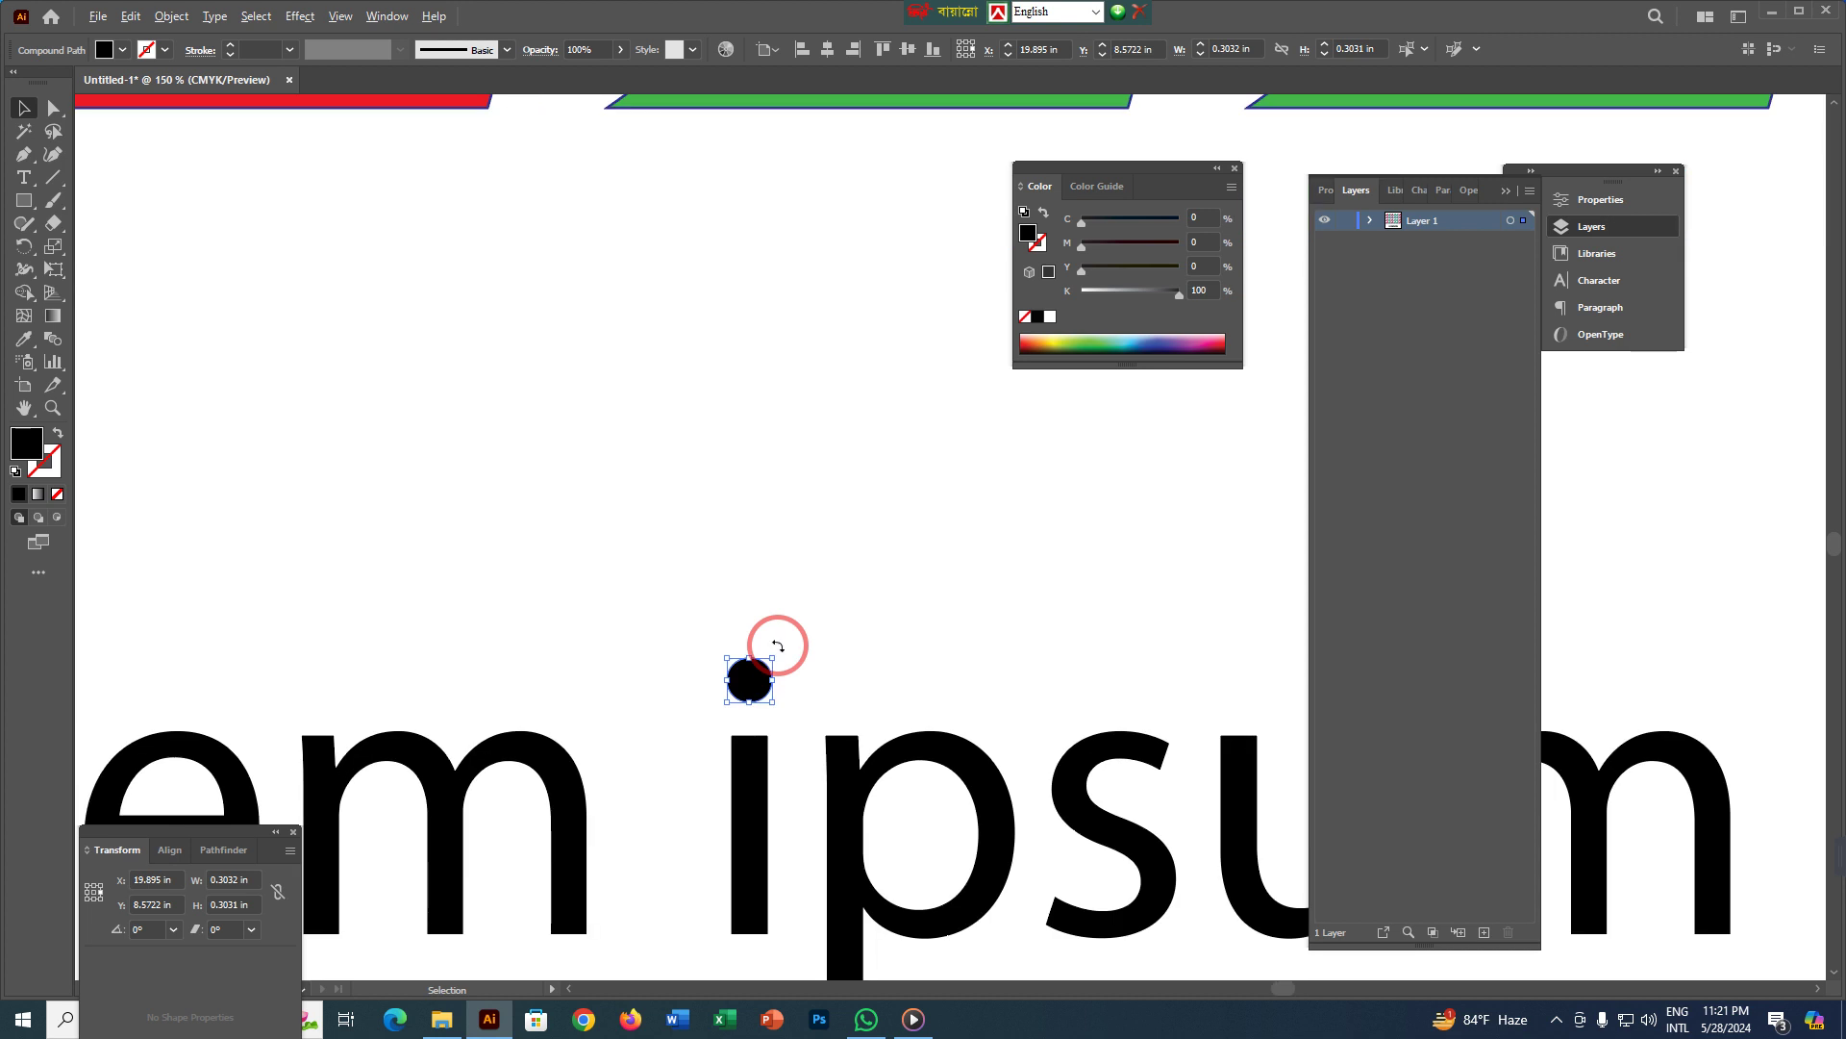
pyautogui.click(808, 616)
pyautogui.press('a')
pyautogui.moveTo(692, 598); pyautogui.dragTo(812, 710)
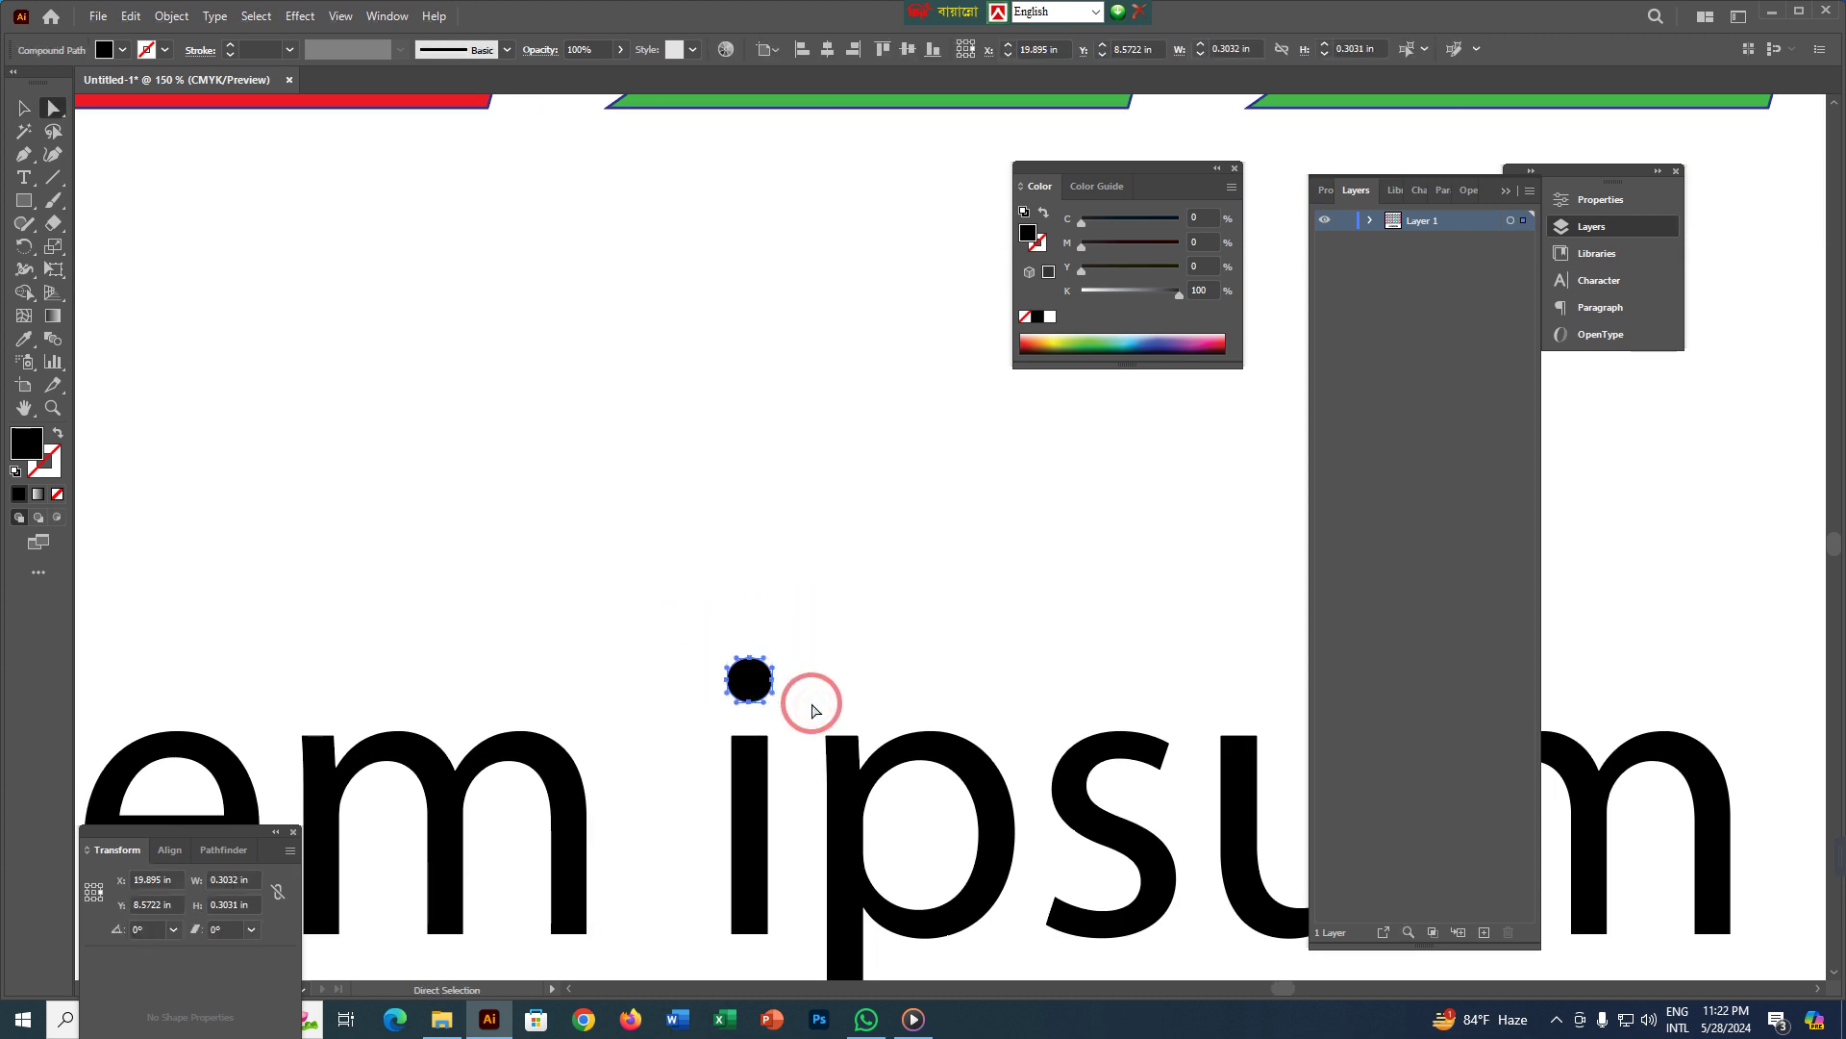
pyautogui.click(704, 573)
pyautogui.moveTo(679, 630); pyautogui.dragTo(790, 718)
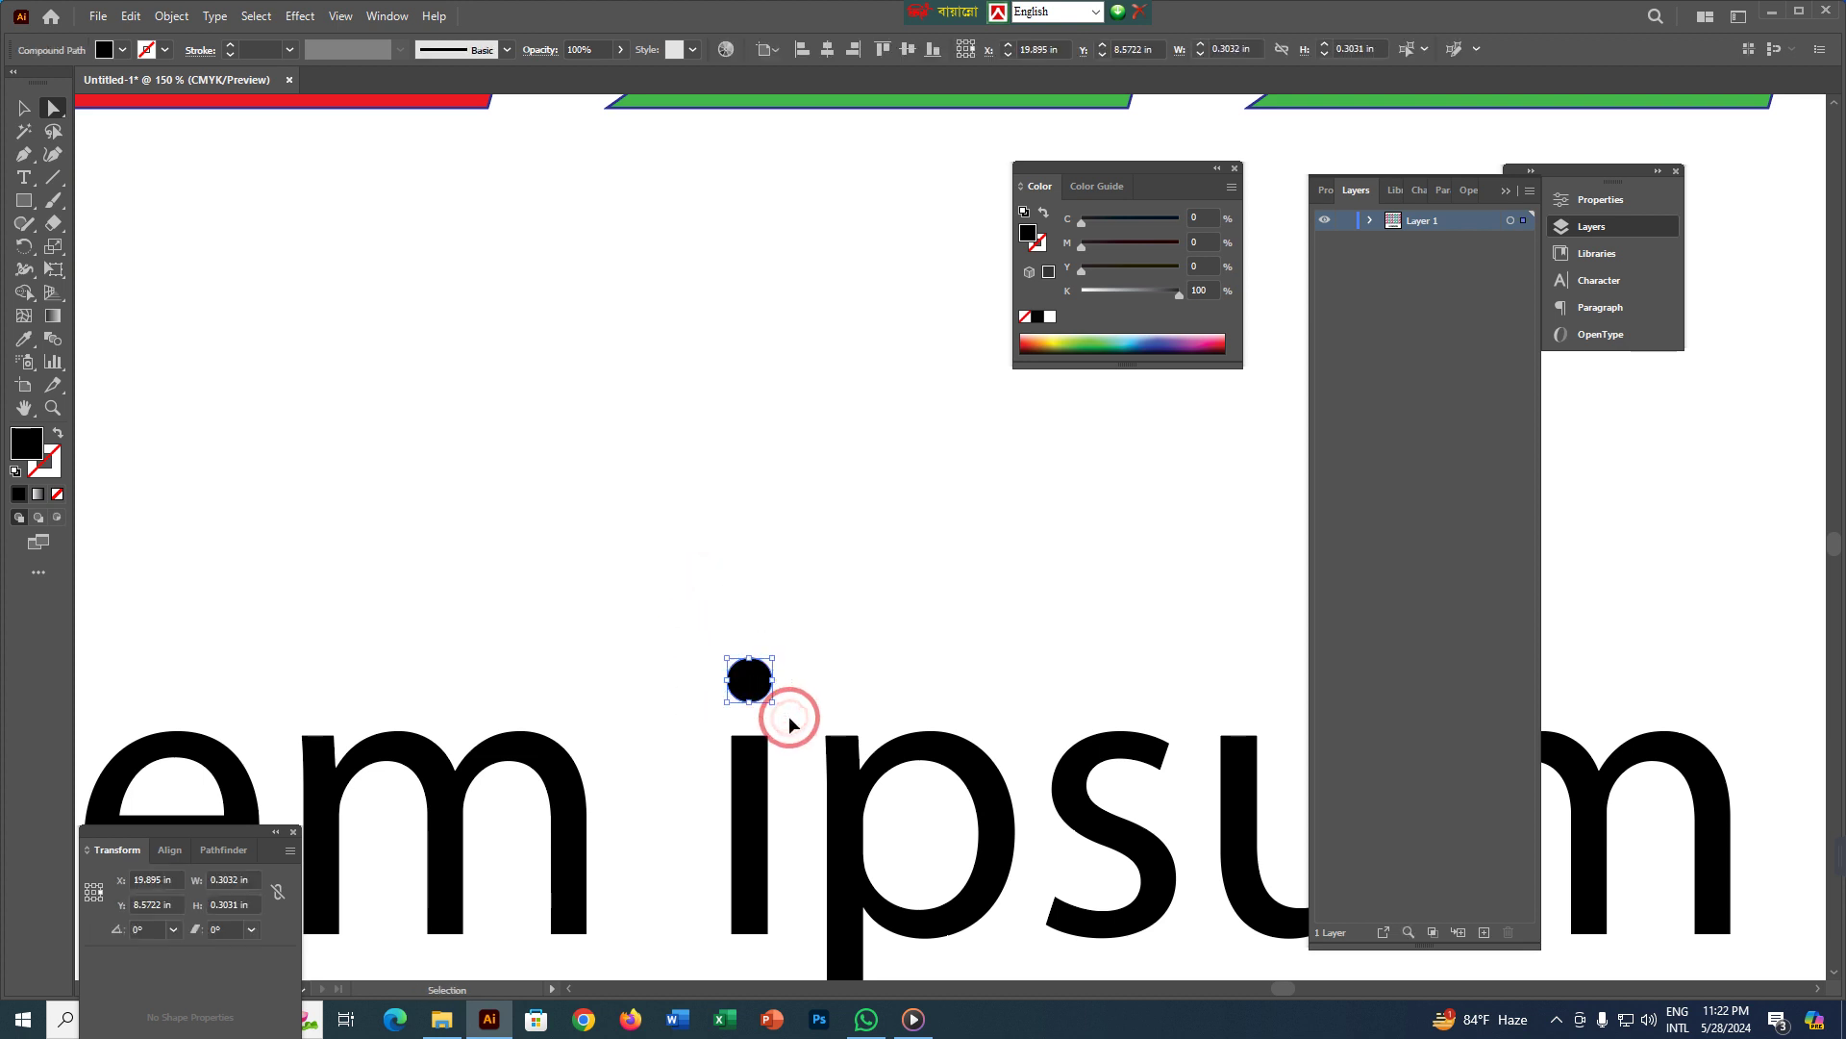
pyautogui.press('Delete')
pyautogui.hotkey('ctrl', 'z')
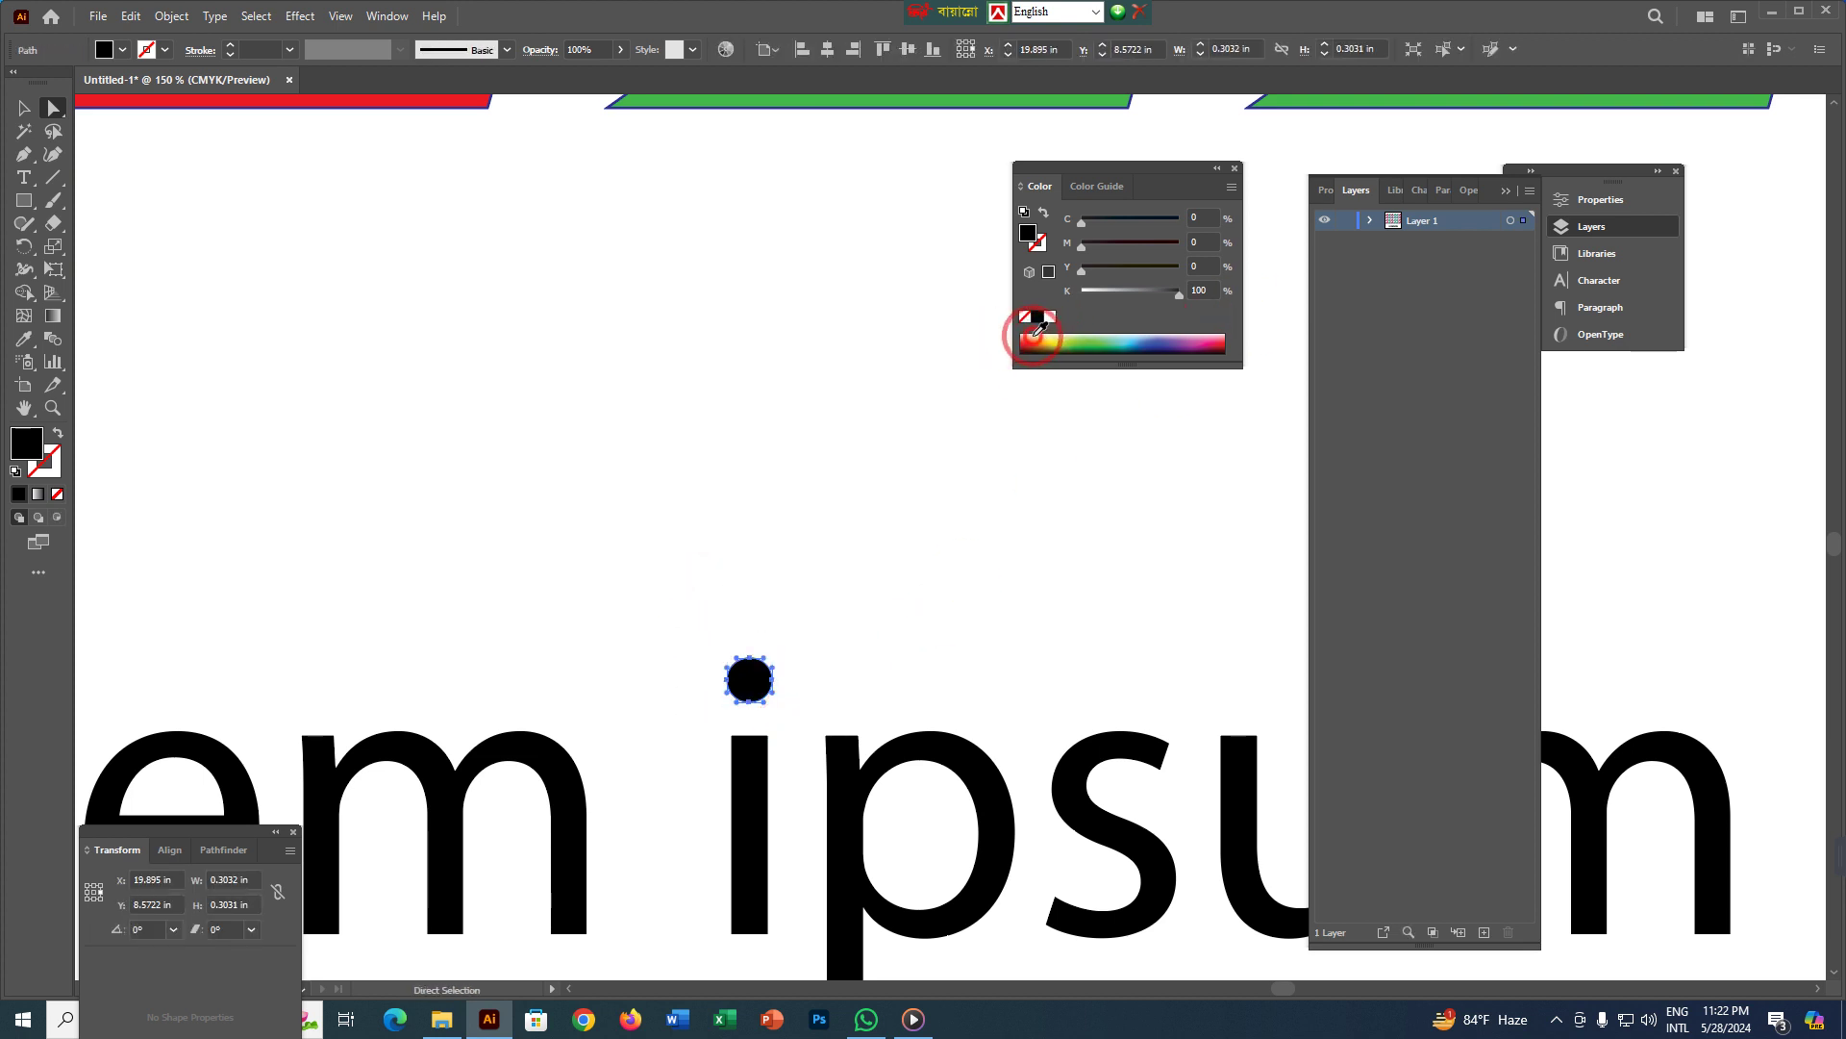
# - Fill the i's dot with pink (C 0, M 100, Y 46.67, K 0), and undo everything back to the live text
pyautogui.click(1033, 337)
pyautogui.moveTo(1170, 244); pyautogui.dragTo(1253, 231)
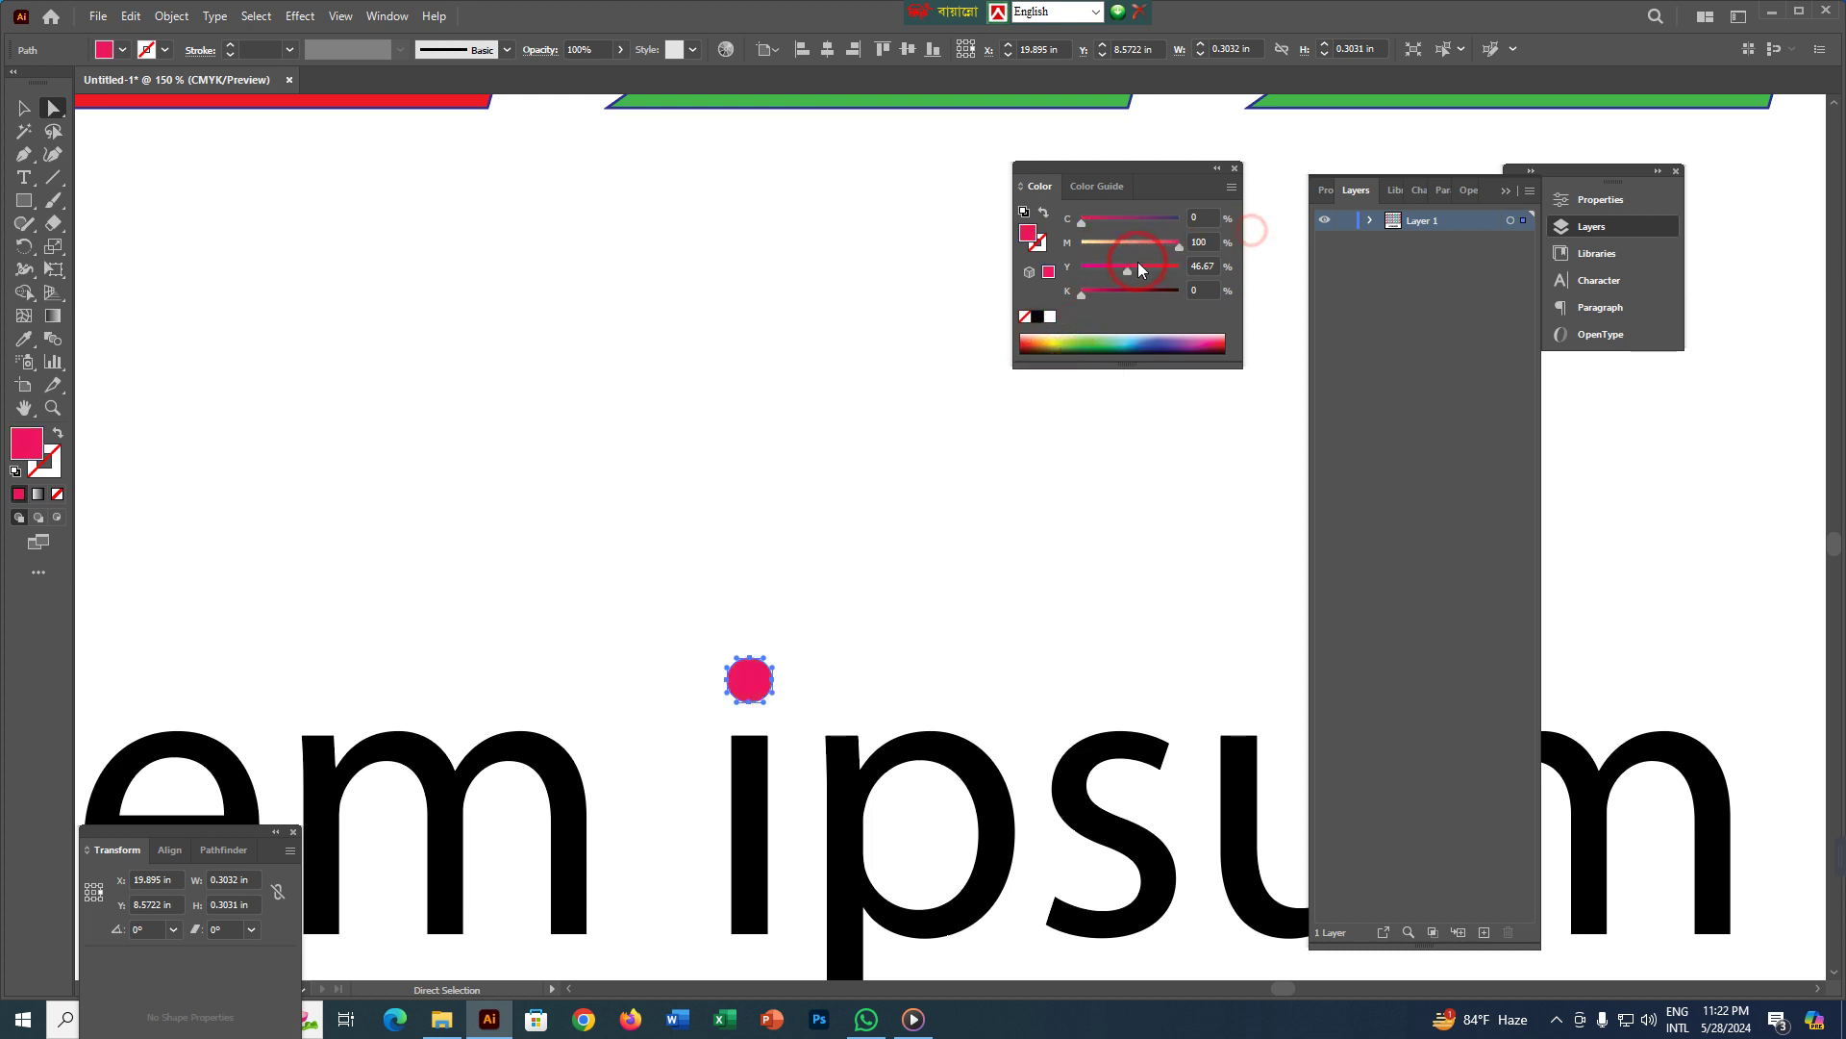
pyautogui.hotkey('ctrl', 'z')
pyautogui.hotkey('ctrl', 'z')
pyautogui.hotkey('ctrl', 'z')
pyautogui.hotkey('ctrl', 'z')
pyautogui.hotkey('ctrl', 'z')
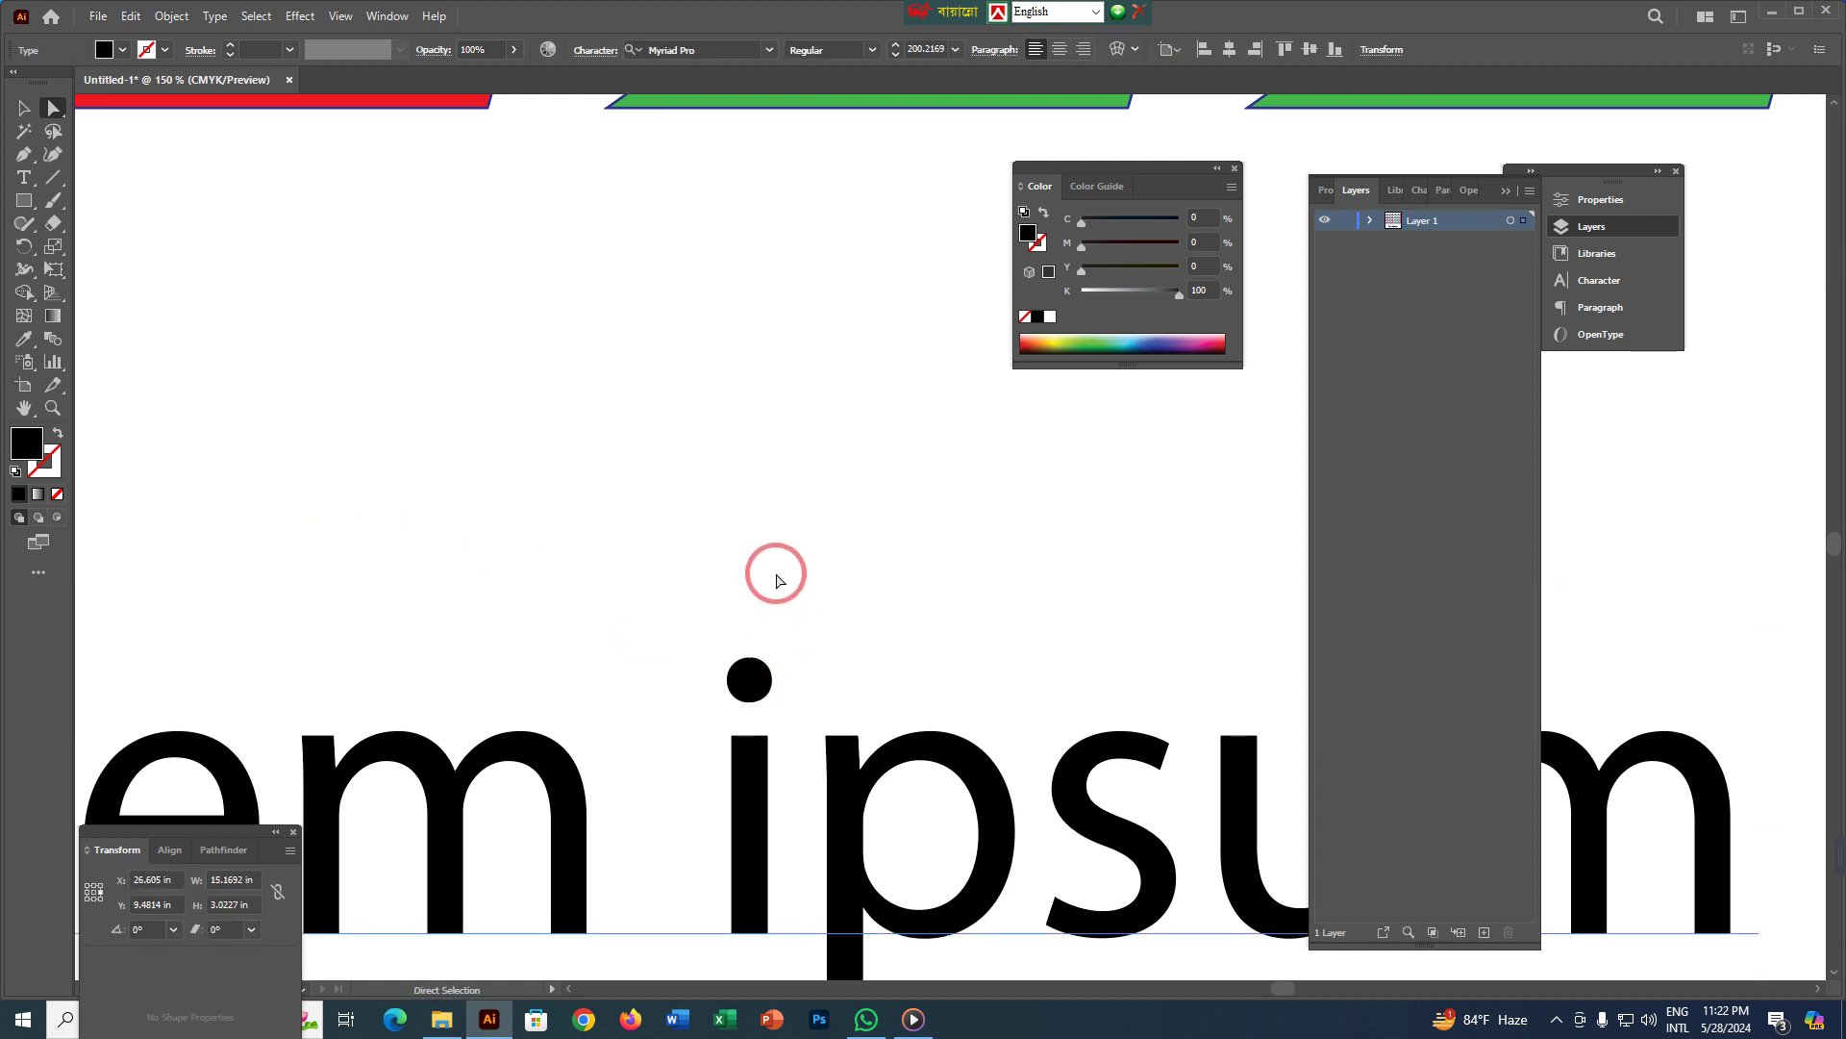
# - Move the Lorem ipsum text down to about X 26.89 in, Y 10.21 in, and convert it to outlines
pyautogui.click(777, 577)
pyautogui.moveTo(758, 631); pyautogui.dragTo(799, 736)
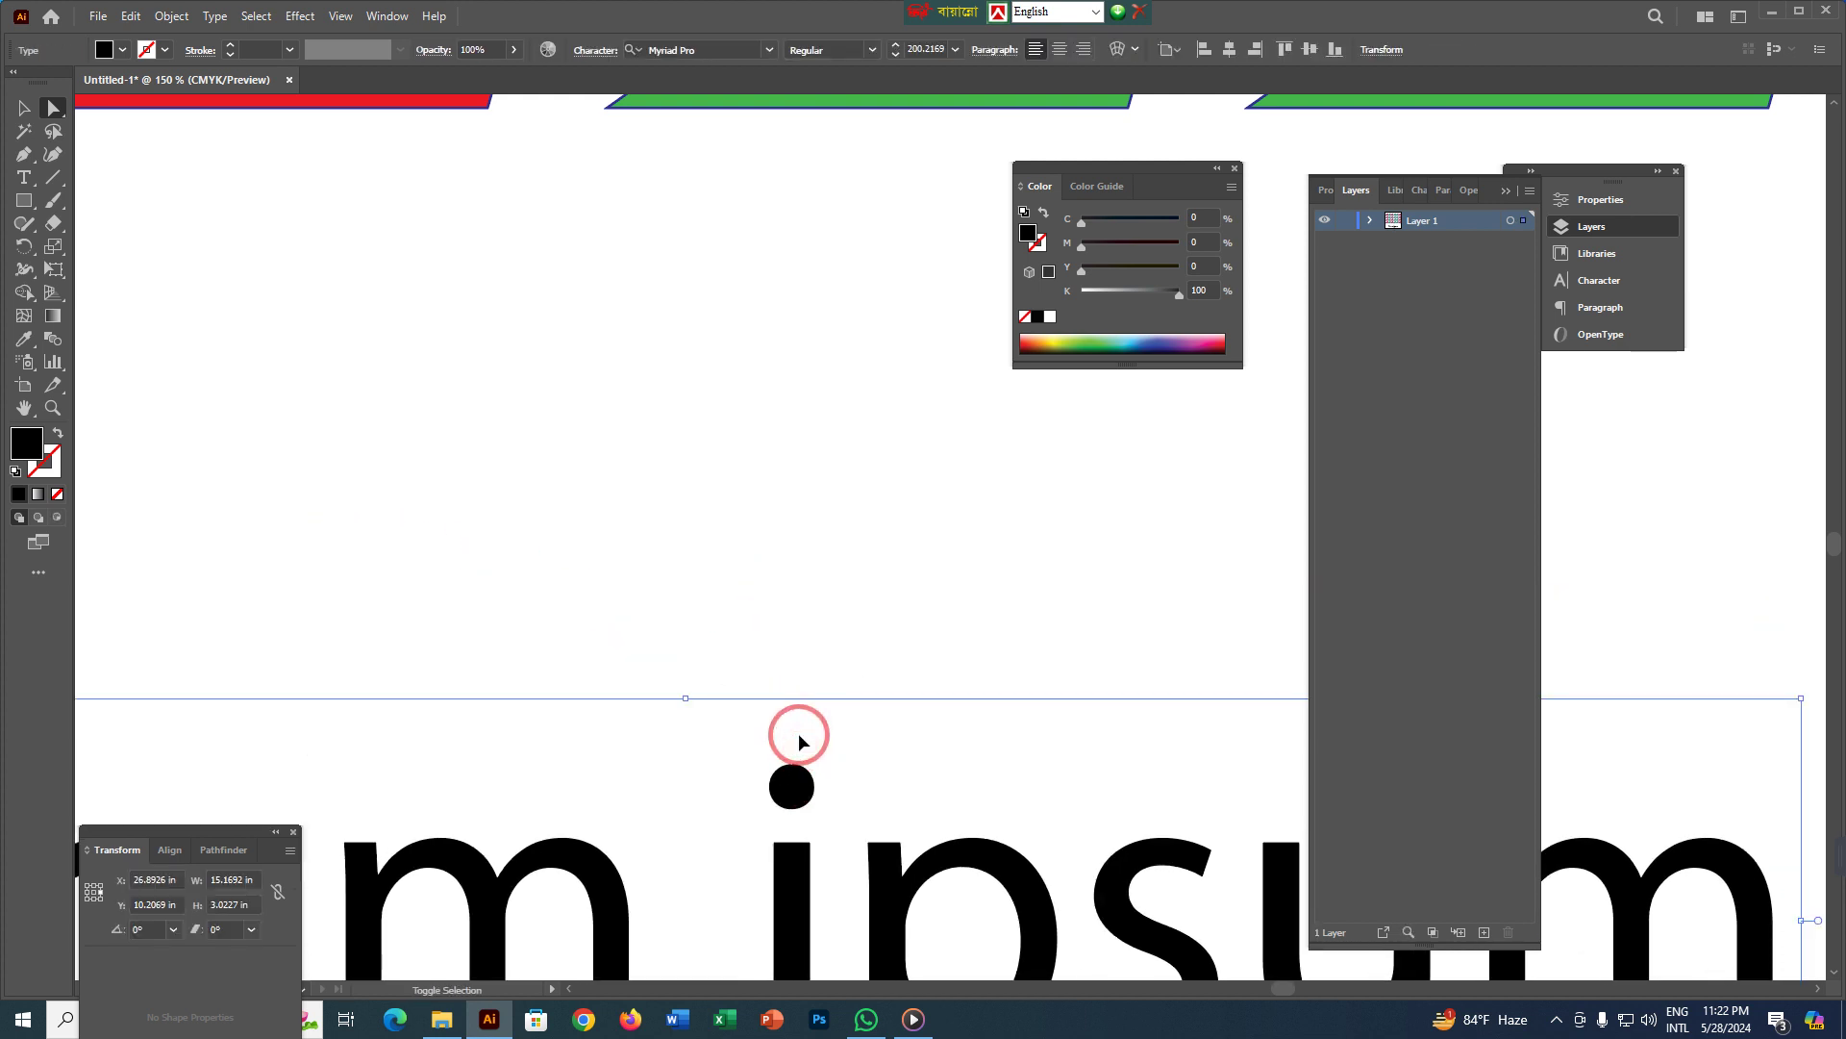
pyautogui.hotkey('ctrl', 'shift', 'o')
pyautogui.click(914, 673)
# - Move the letter s up beside the i so its lower curve wraps closely around the i's dot
pyautogui.moveTo(1092, 754); pyautogui.dragTo(919, 477)
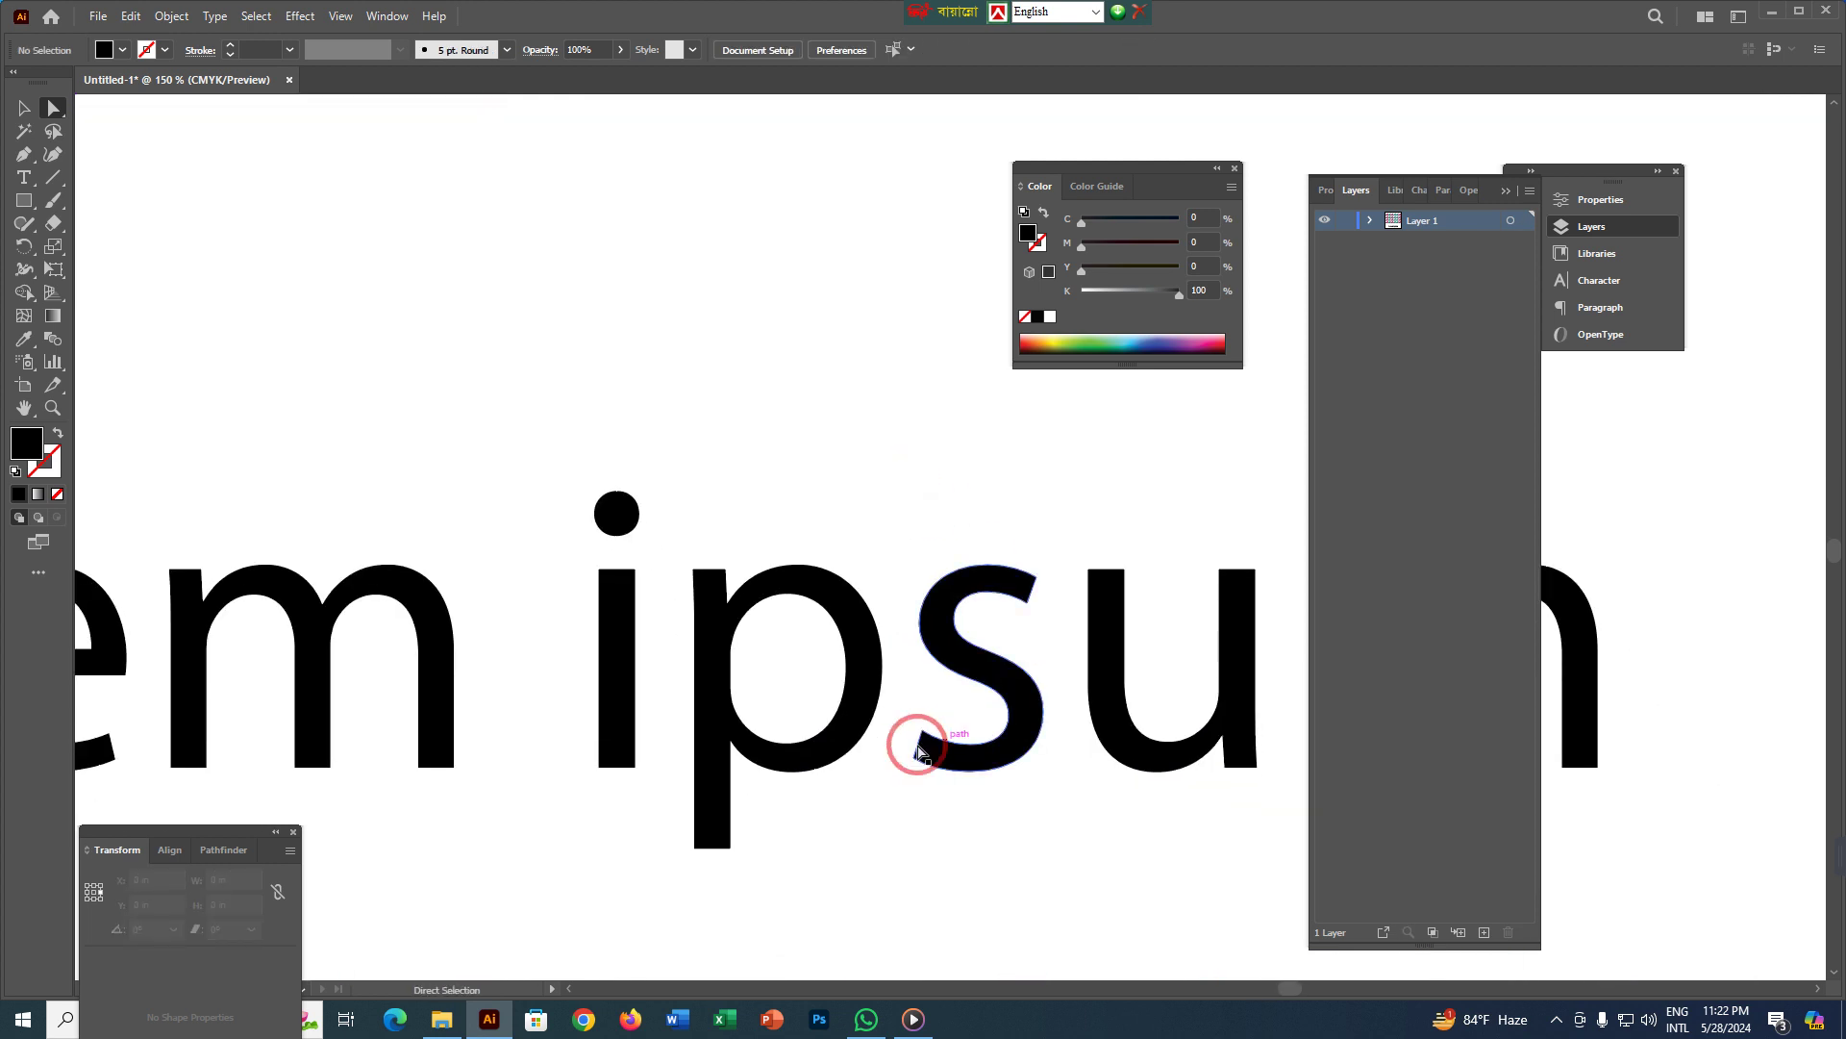
pyautogui.moveTo(918, 702); pyautogui.dragTo(651, 550)
pyautogui.scroll(4, 660, 528)
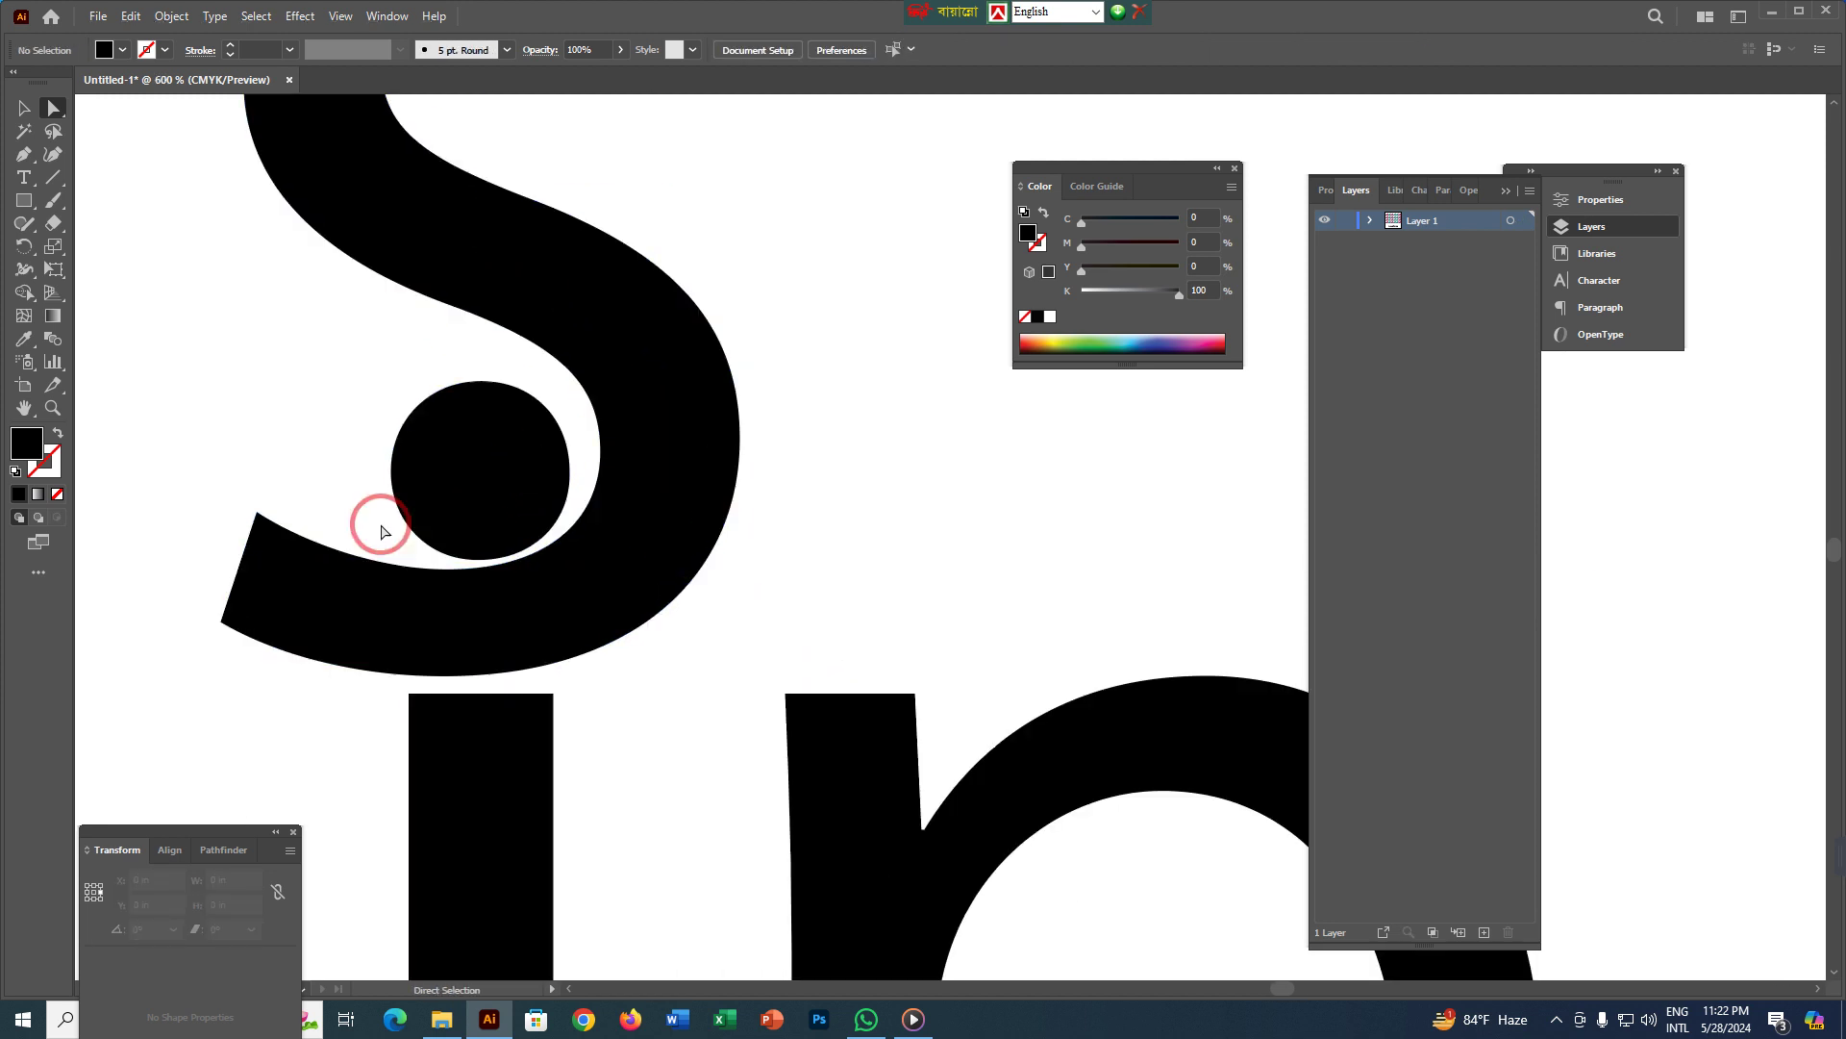
# - Lasso only the i's dot inside the curve of the s, and cut and paste it in front
pyautogui.moveTo(324, 338); pyautogui.dragTo(607, 575)
pyautogui.click(330, 389)
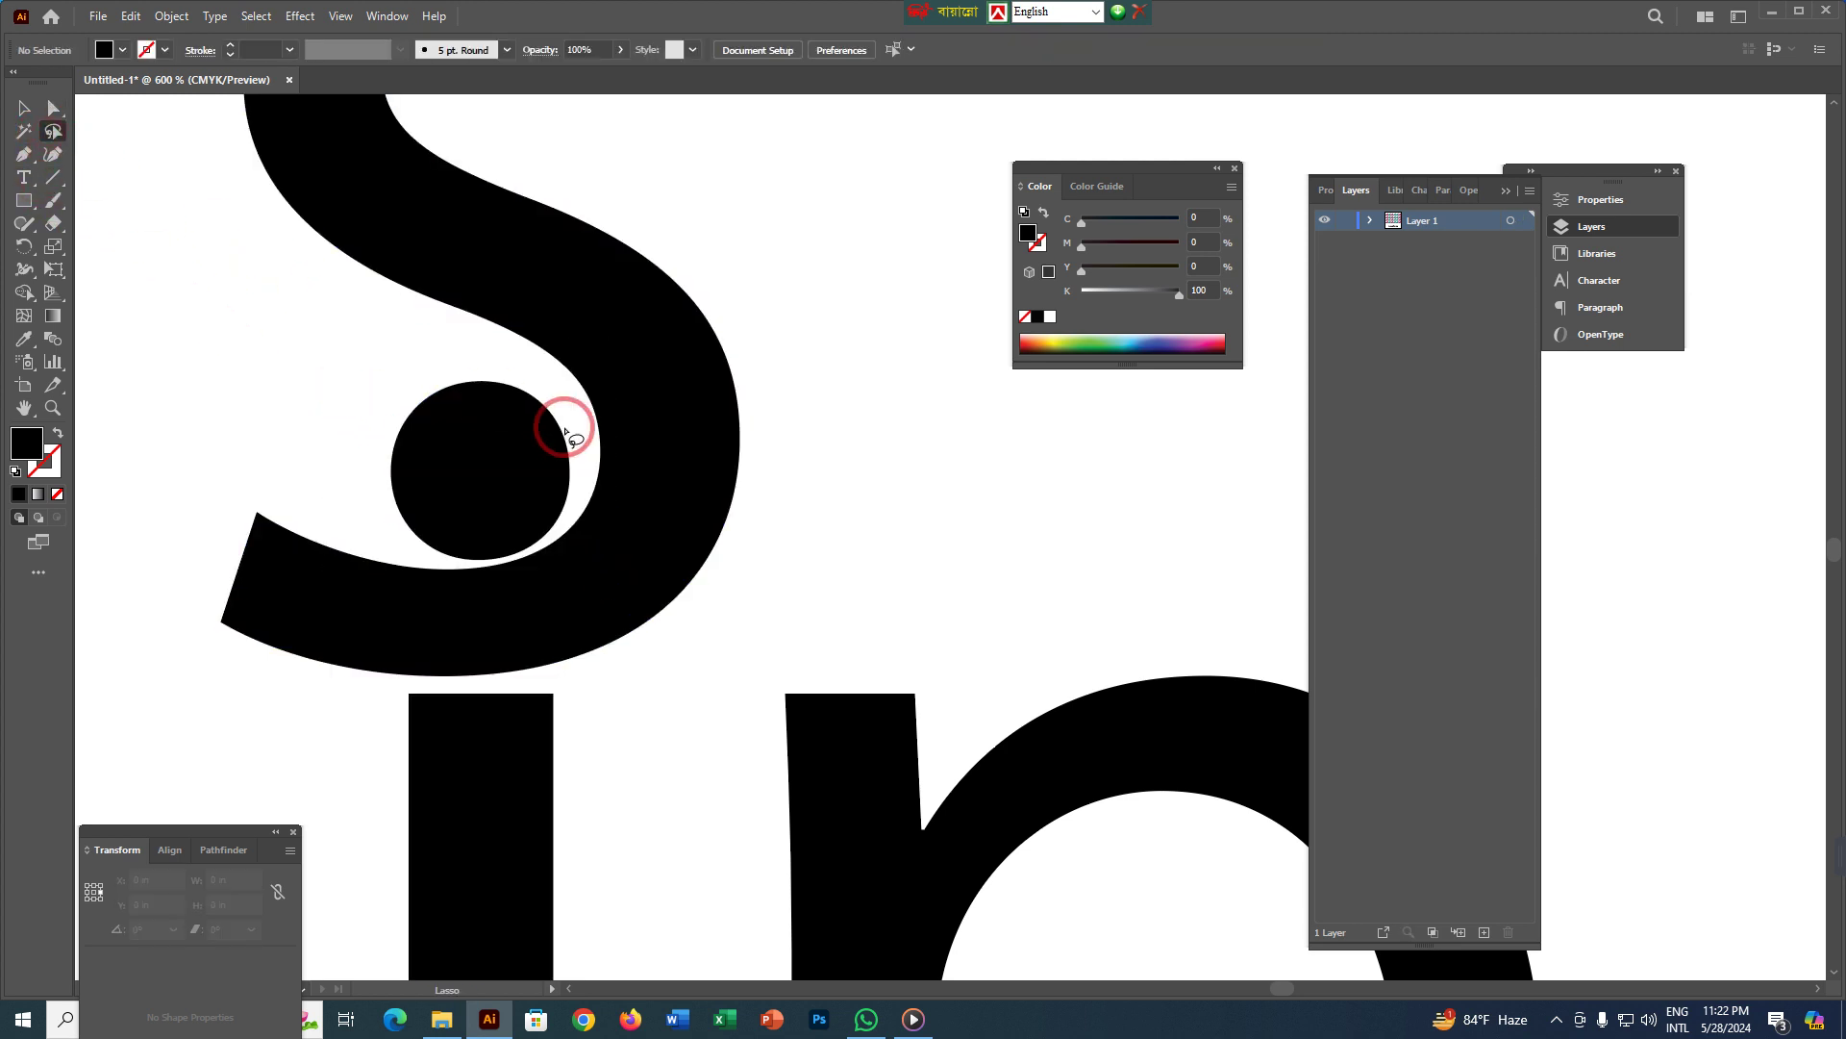
pyautogui.moveTo(567, 520); pyautogui.dragTo(532, 548)
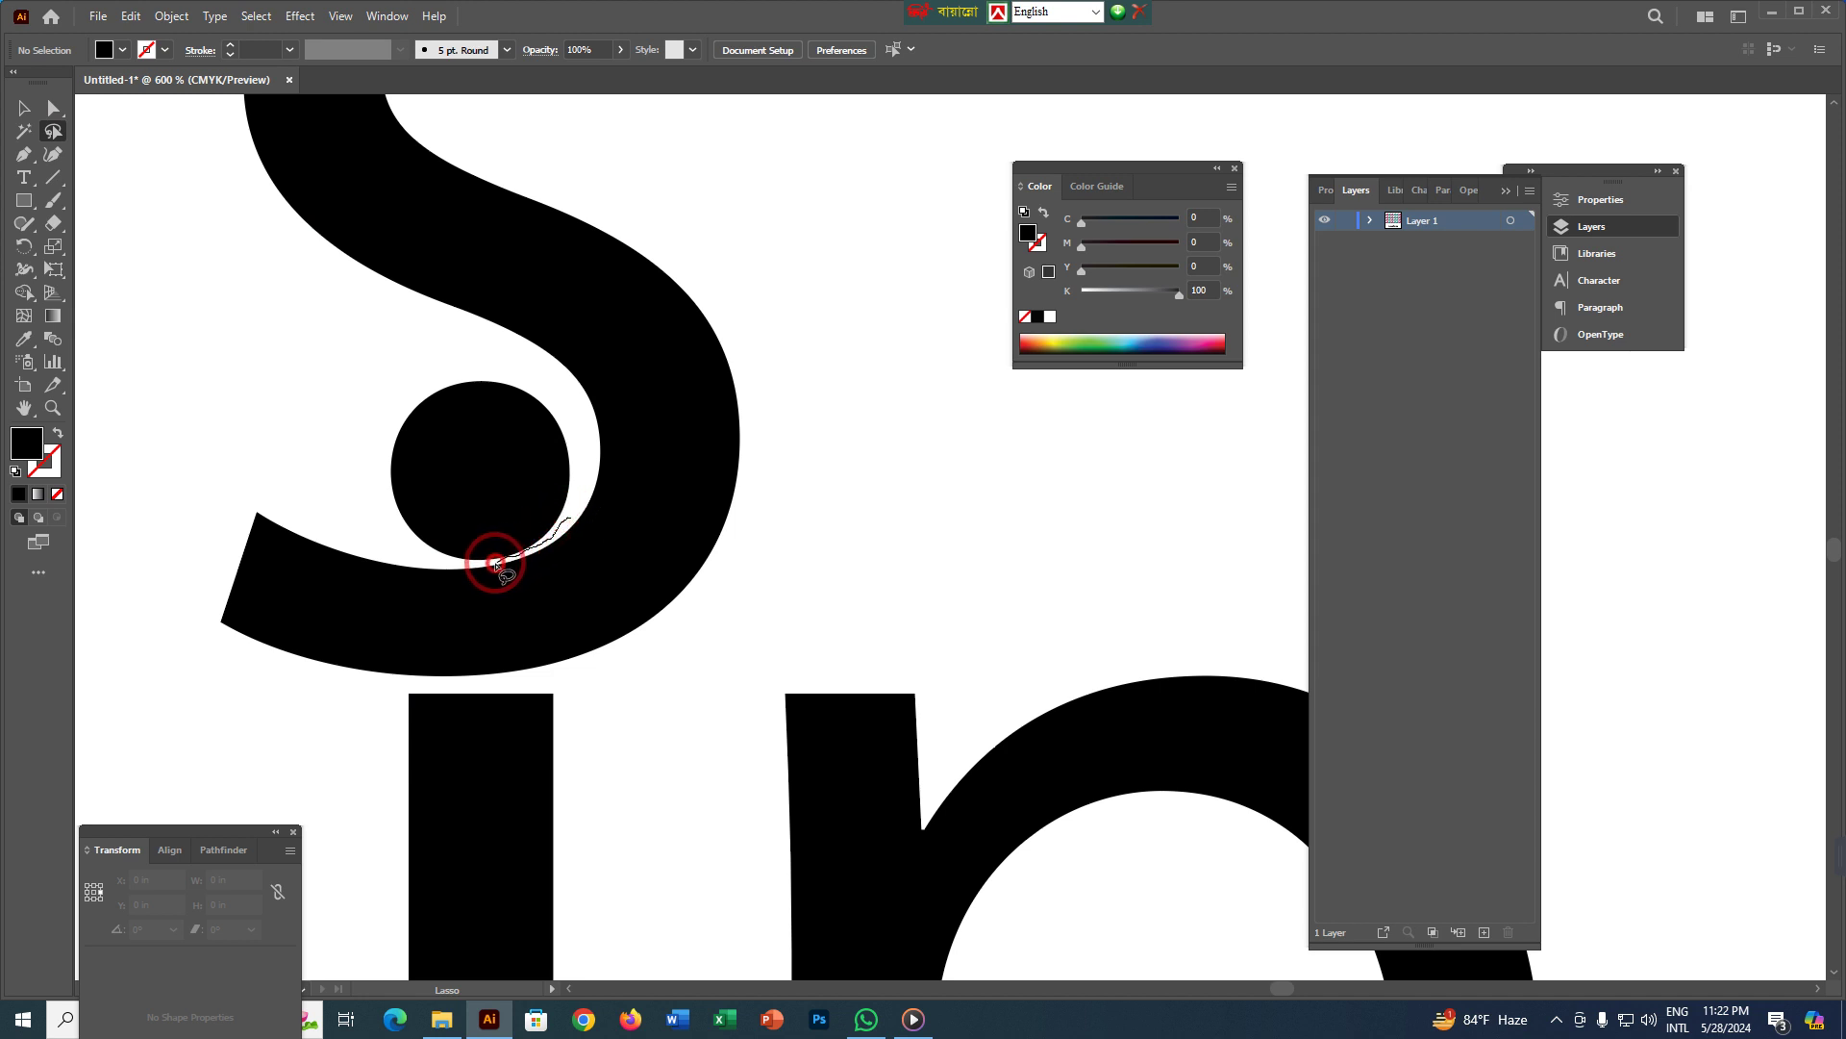
pyautogui.moveTo(479, 565)
pyautogui.mouseDown()
pyautogui.moveTo(427, 558)
pyautogui.moveTo(364, 505)
pyautogui.moveTo(320, 370)
pyautogui.moveTo(442, 348)
pyautogui.moveTo(527, 360)
pyautogui.moveTo(568, 411)
pyautogui.moveTo(567, 515)
pyautogui.mouseUp()
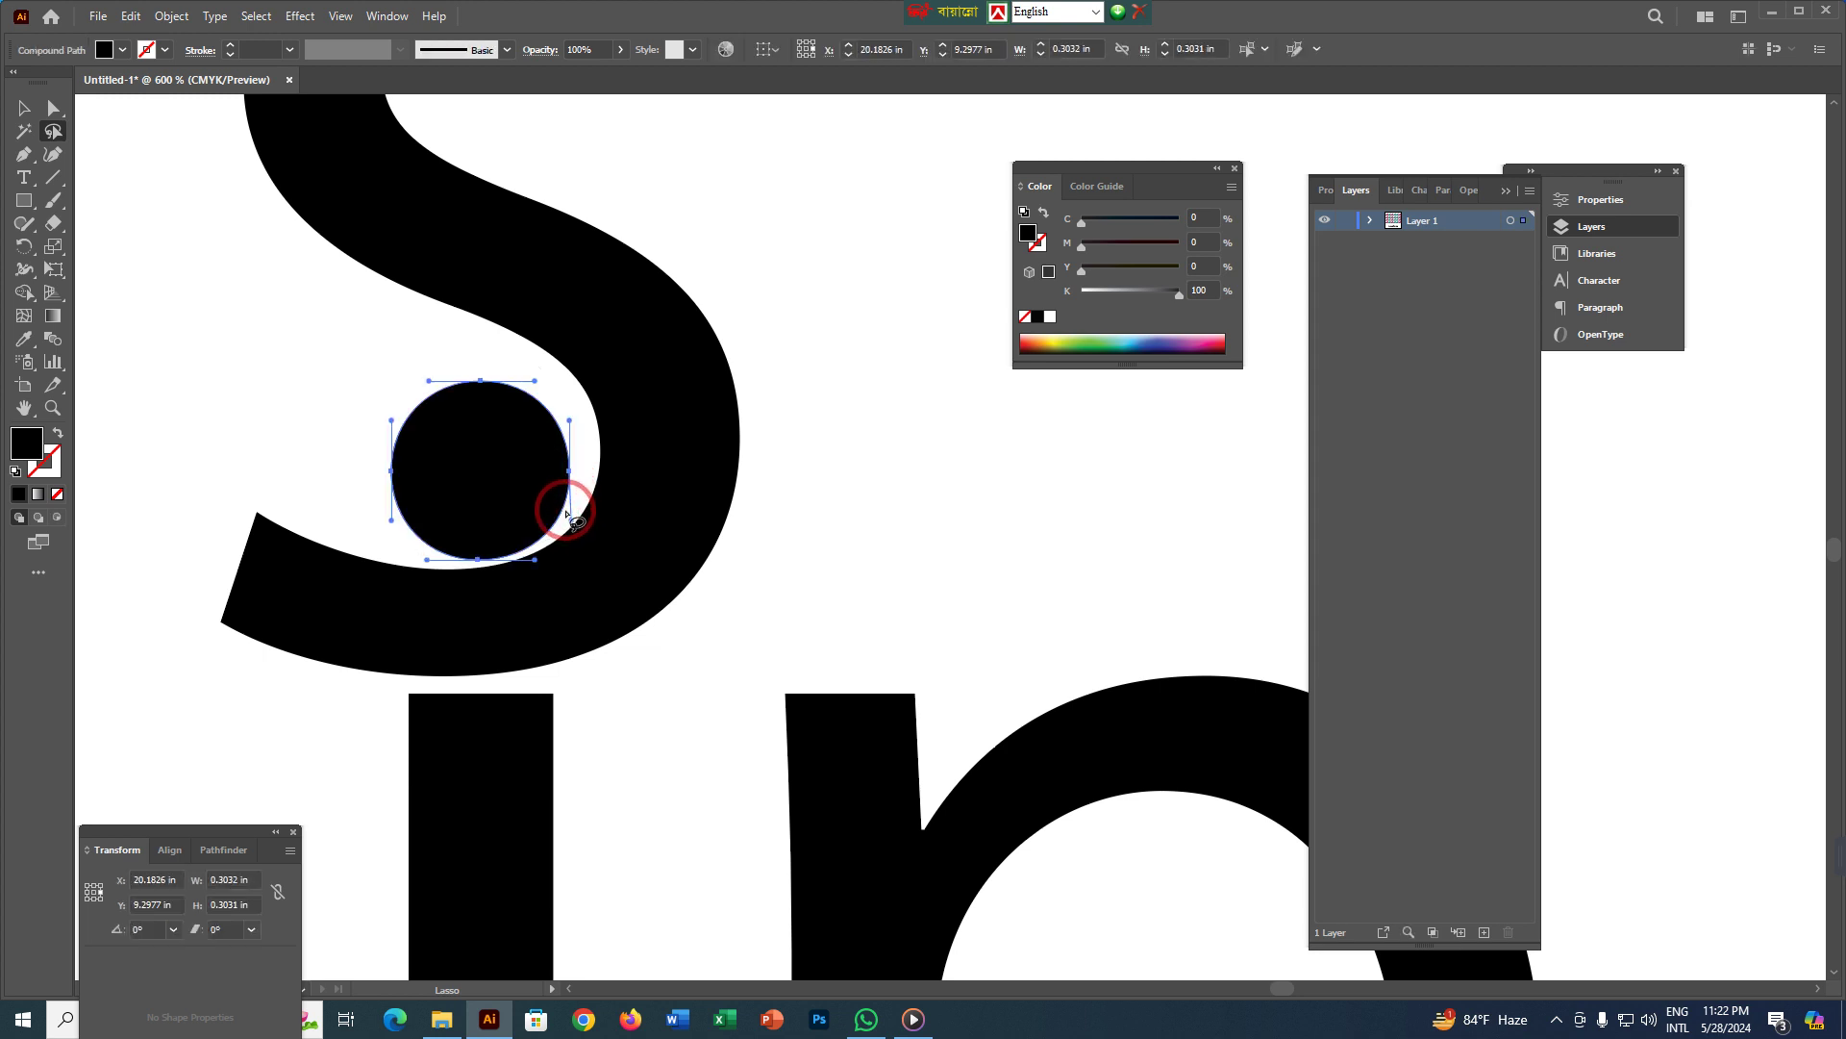
pyautogui.hotkey('ctrl', 'x')
pyautogui.hotkey('ctrl', 'f')
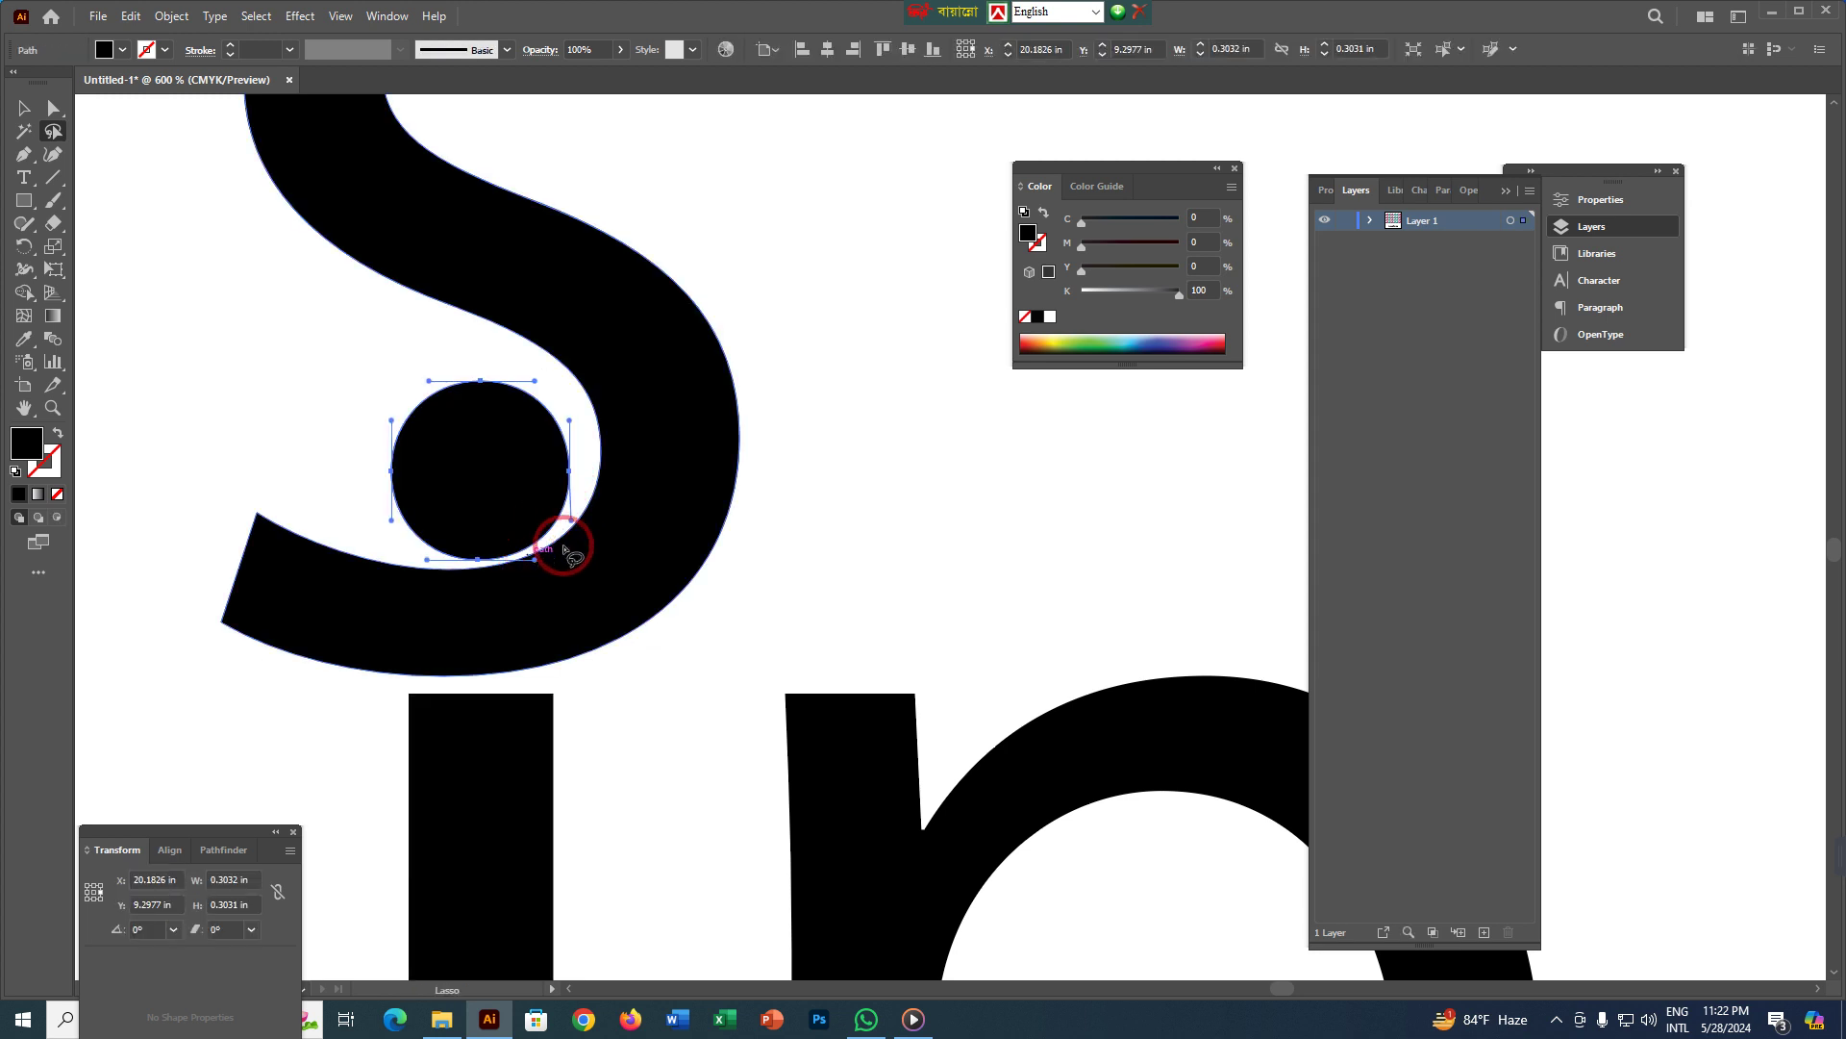
# - Fill the separated dot of the i with light green (C 52.94, M 0, Y 60.78, K 0) and deselect it
pyautogui.click(1098, 337)
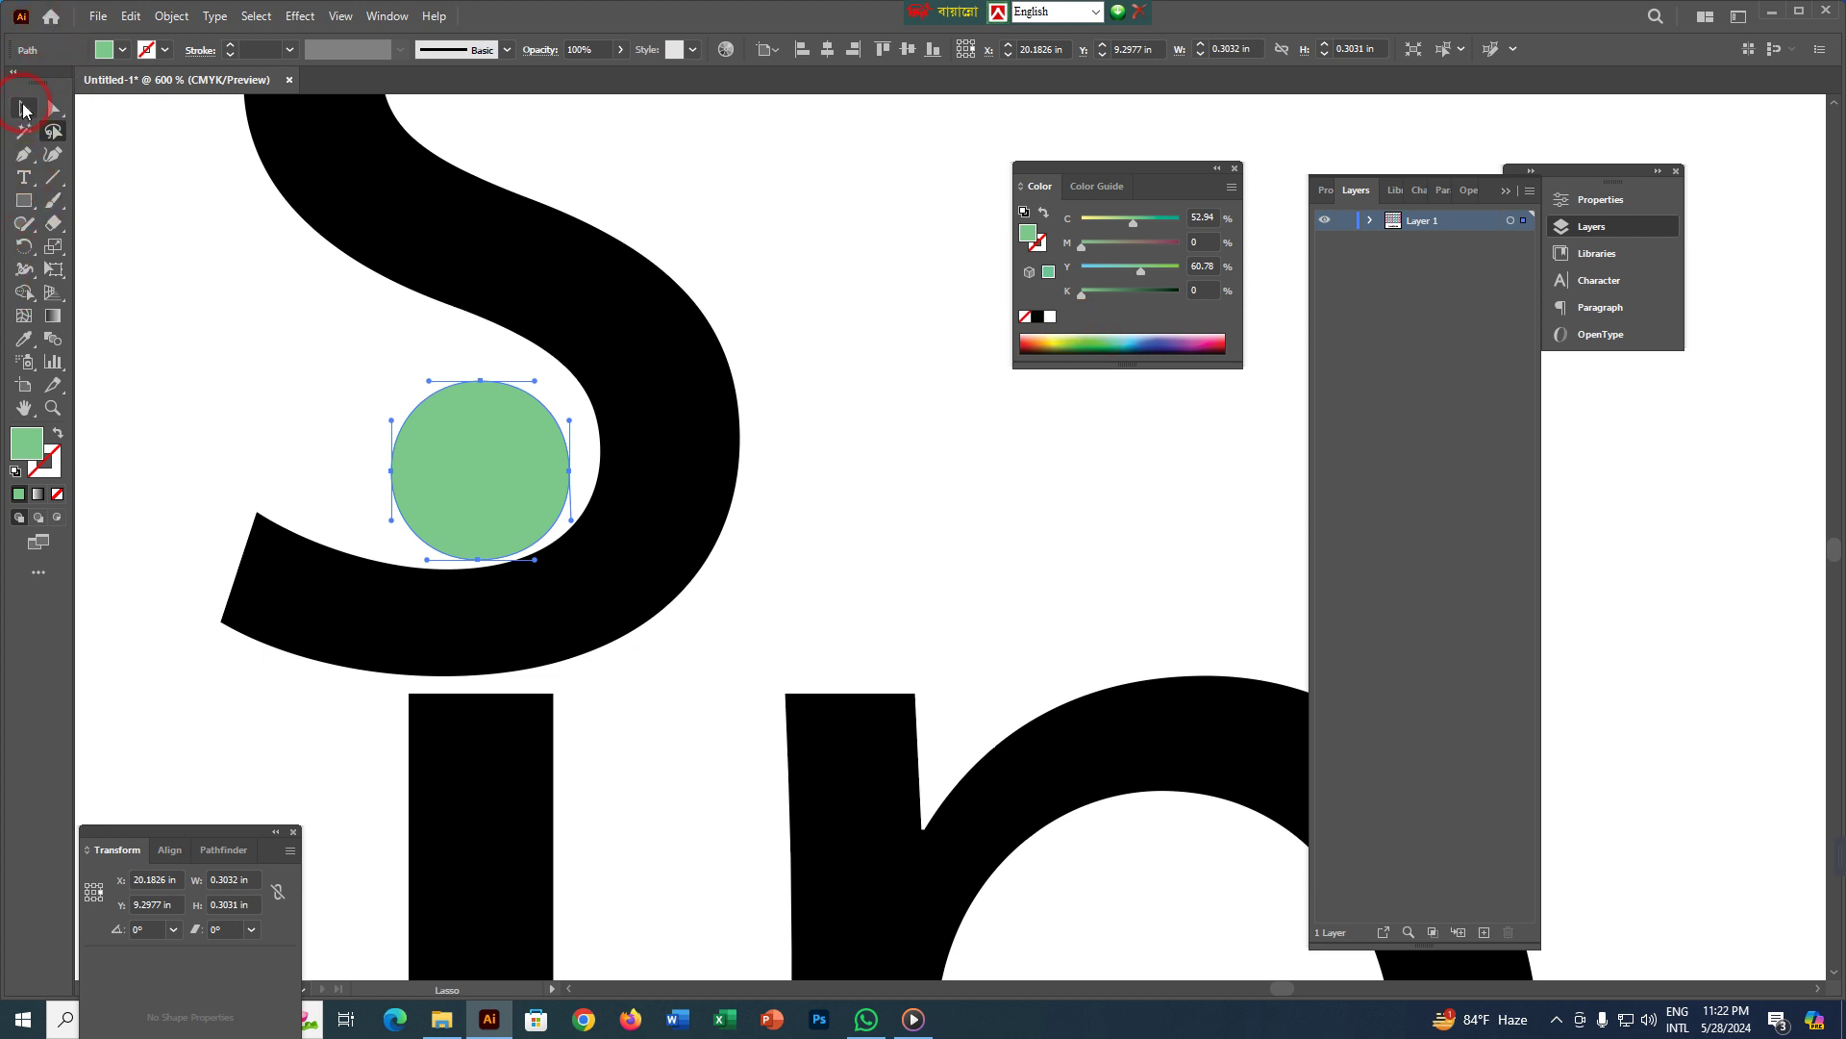
pyautogui.click(304, 370)
pyautogui.scroll(-5, 329, 391)
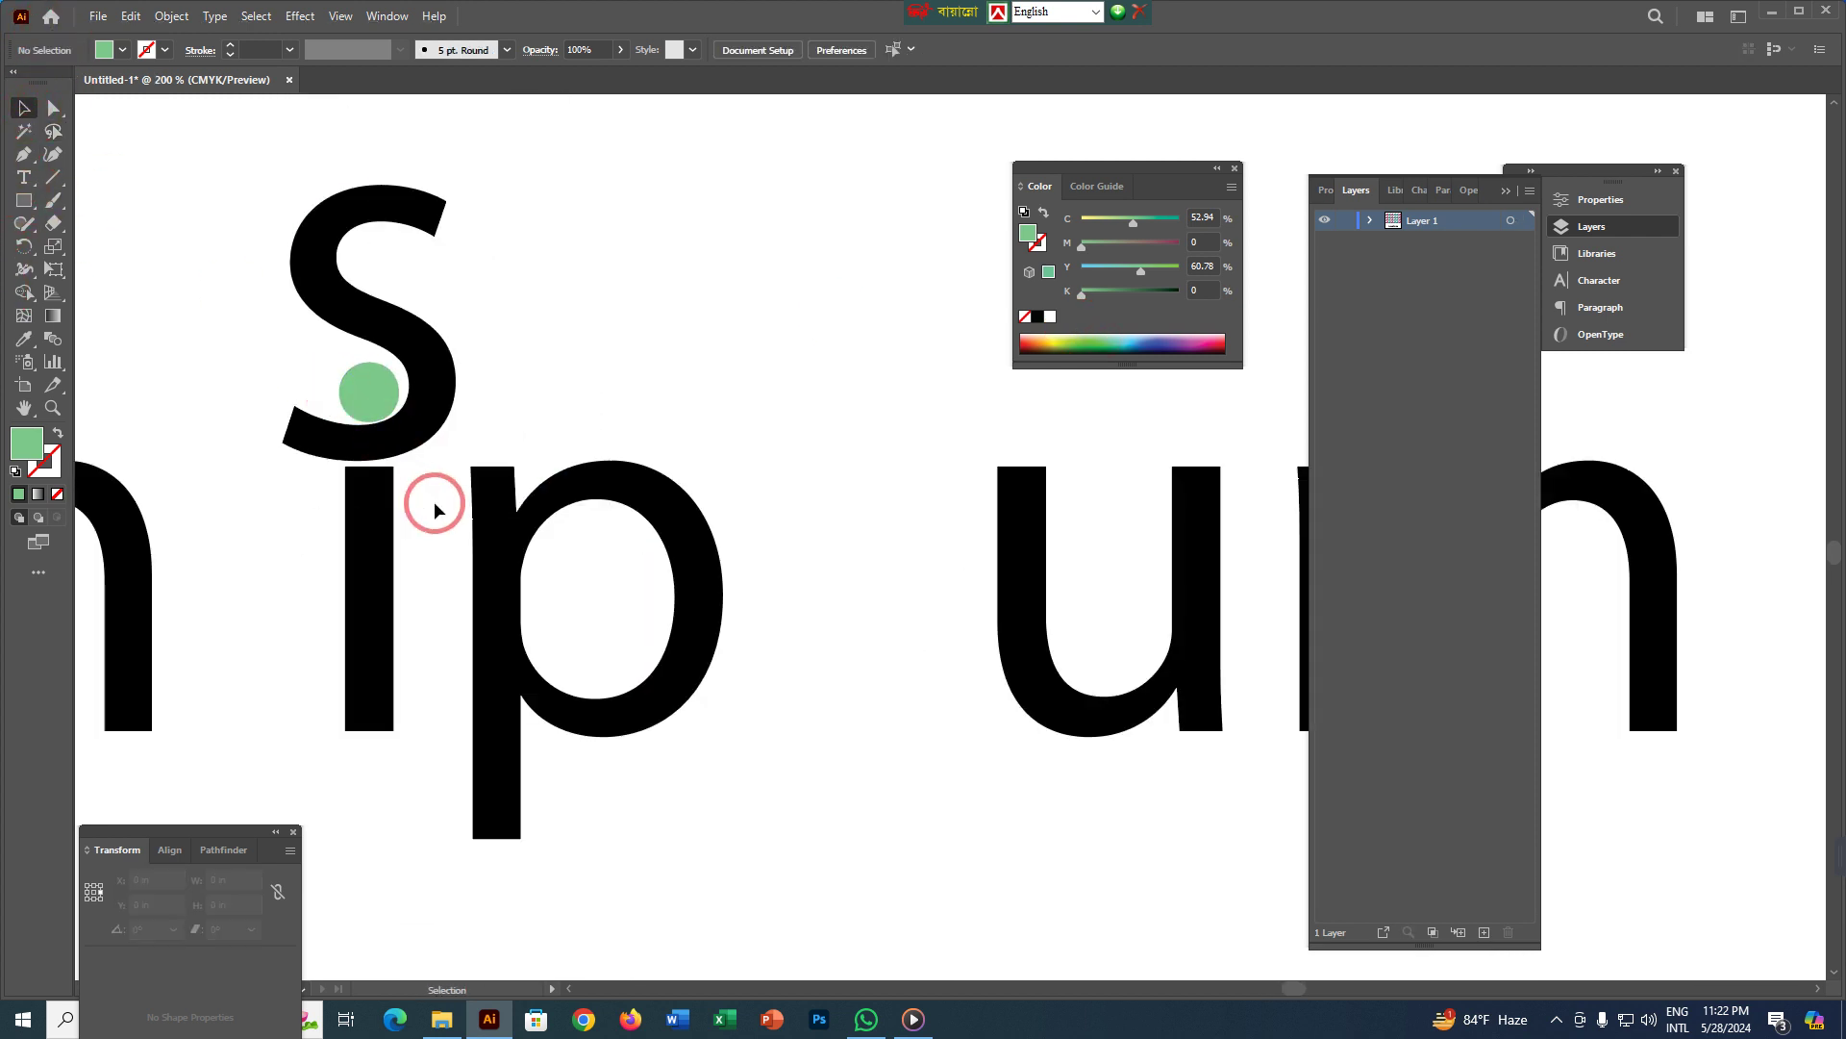
# - Delete all of the outlined Lorem ipsum lettering, including the green dot, and activate the Pen tool
pyautogui.scroll(-1, 433, 503)
pyautogui.scroll(-1, 807, 680)
pyautogui.scroll(-1, 817, 759)
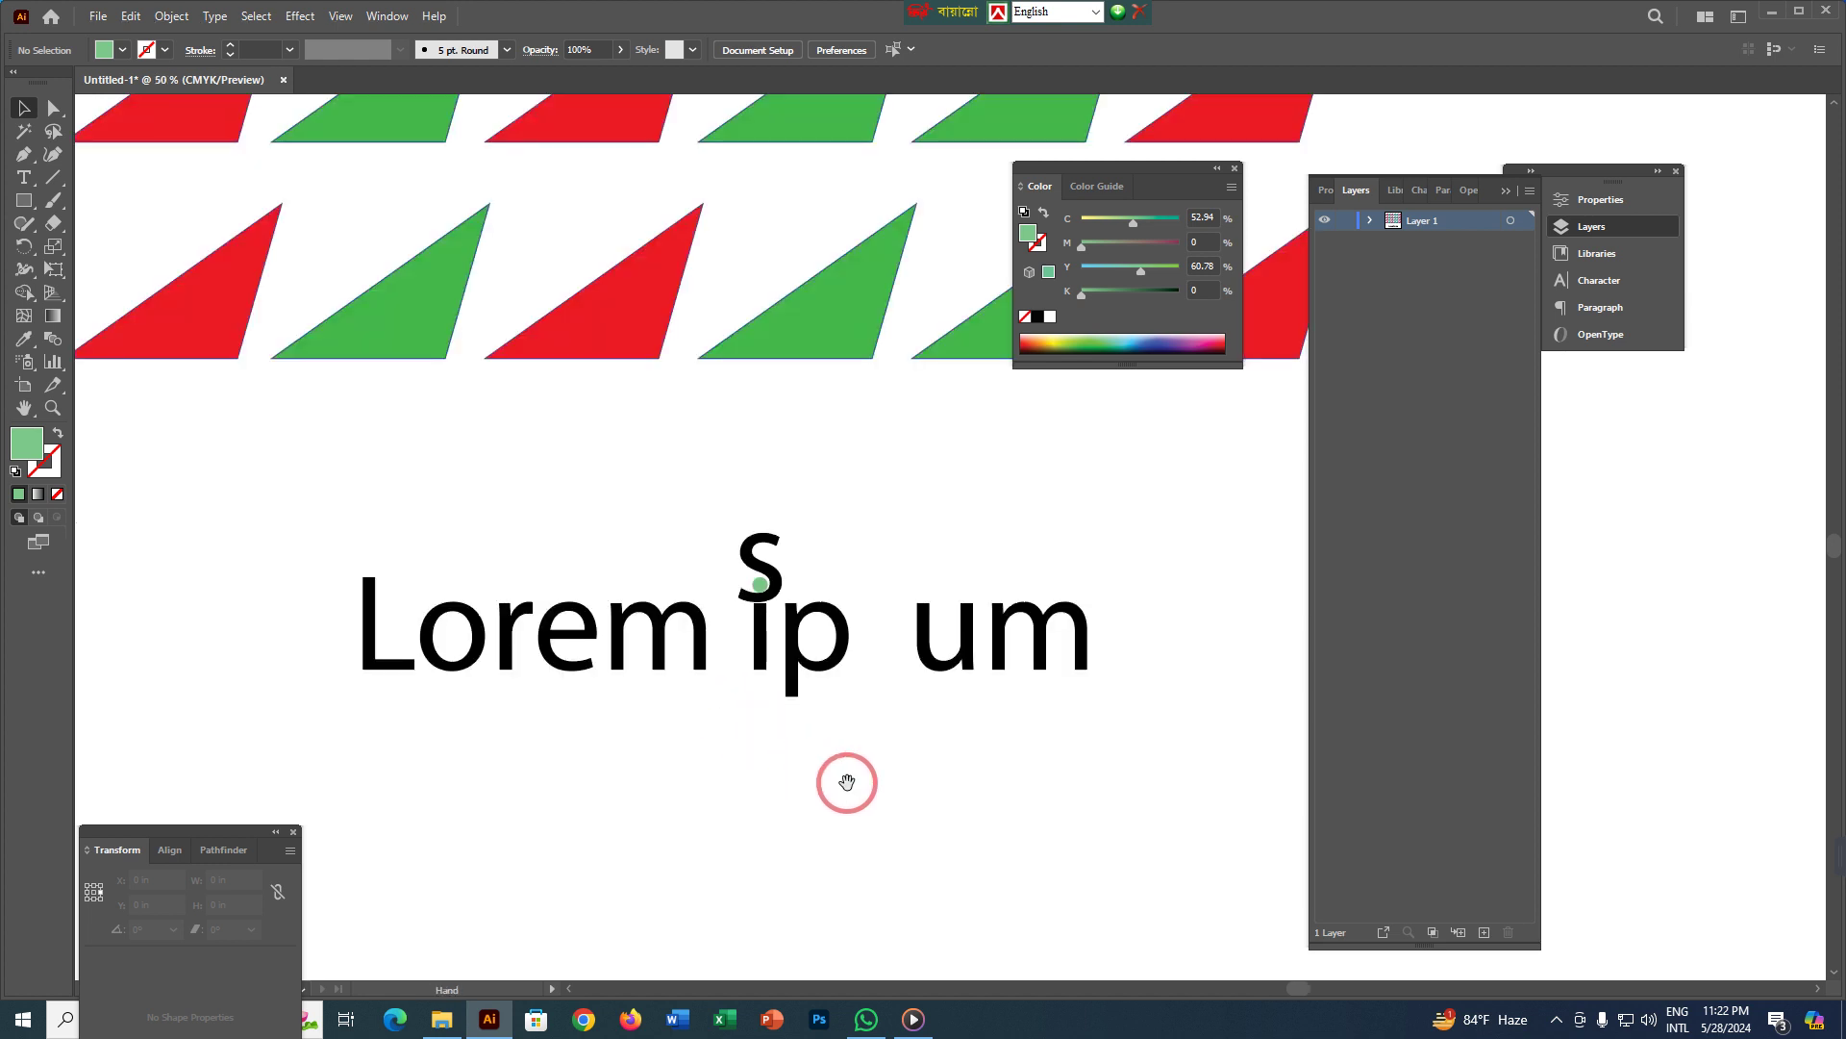
pyautogui.moveTo(177, 515); pyautogui.dragTo(1183, 787)
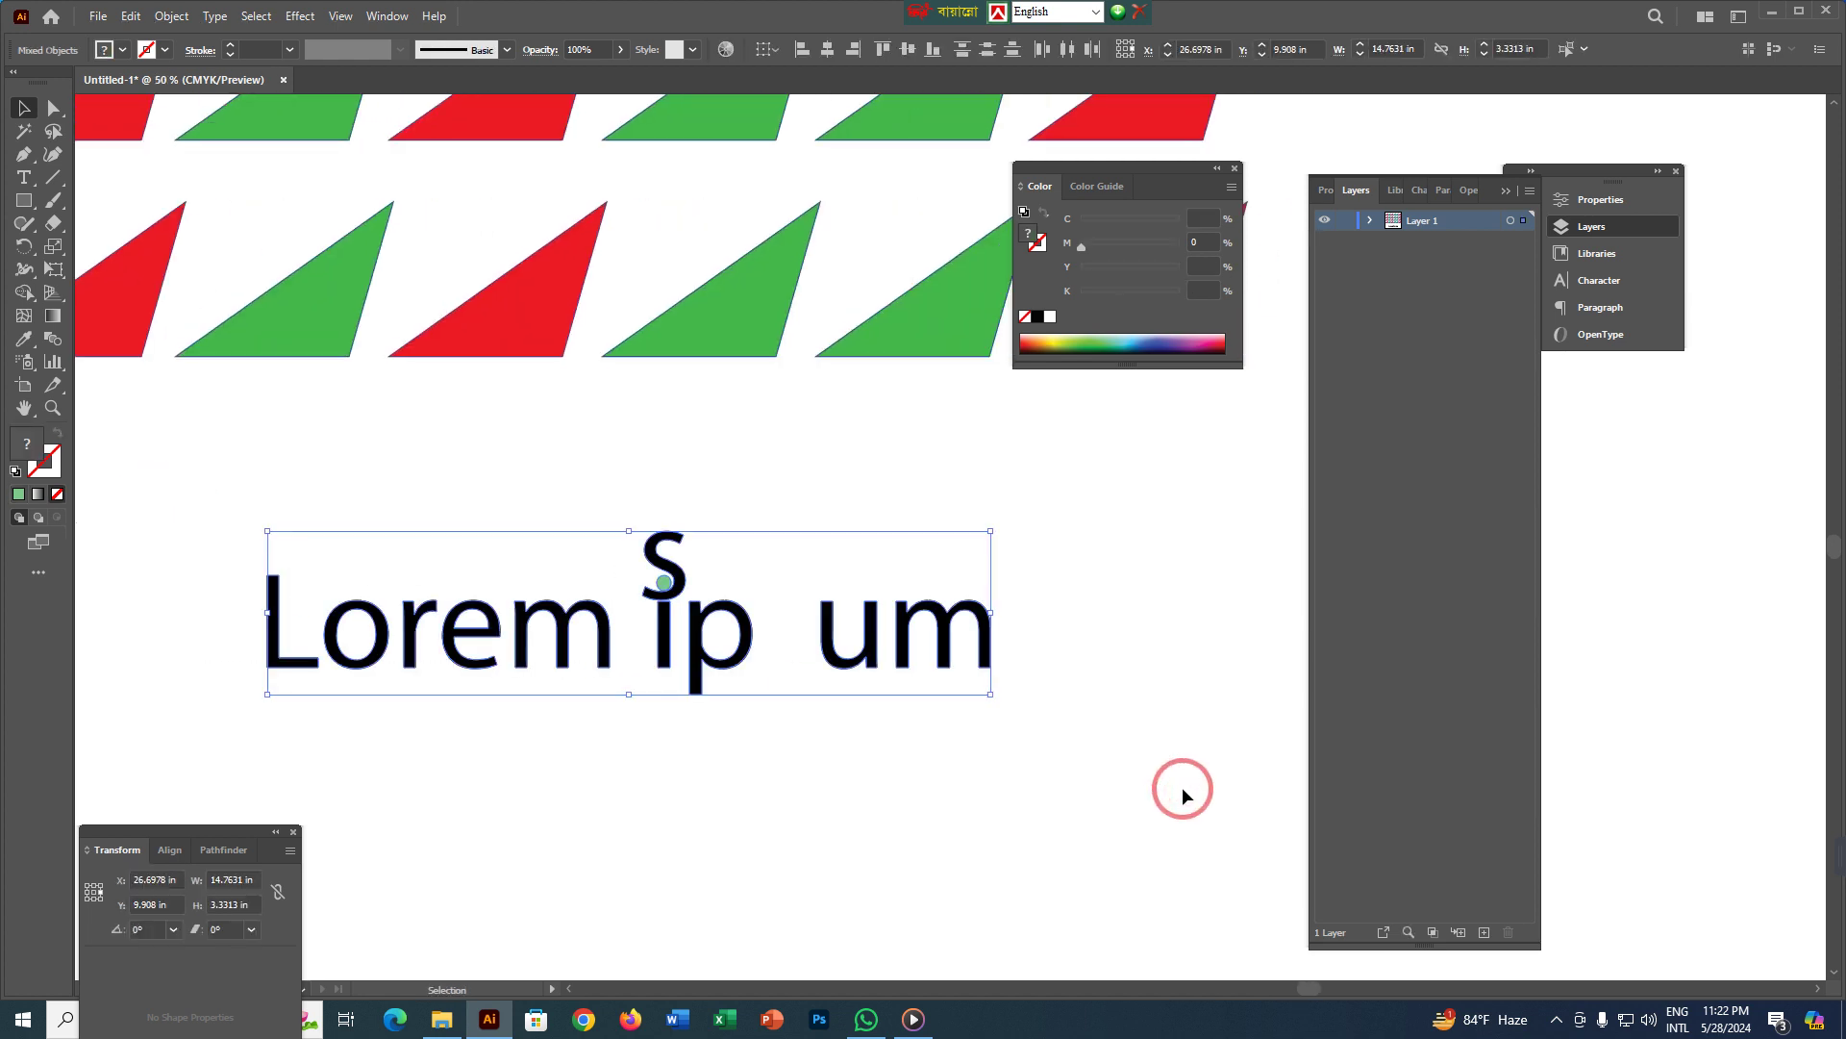
pyautogui.press('Delete')
pyautogui.click(177, 271)
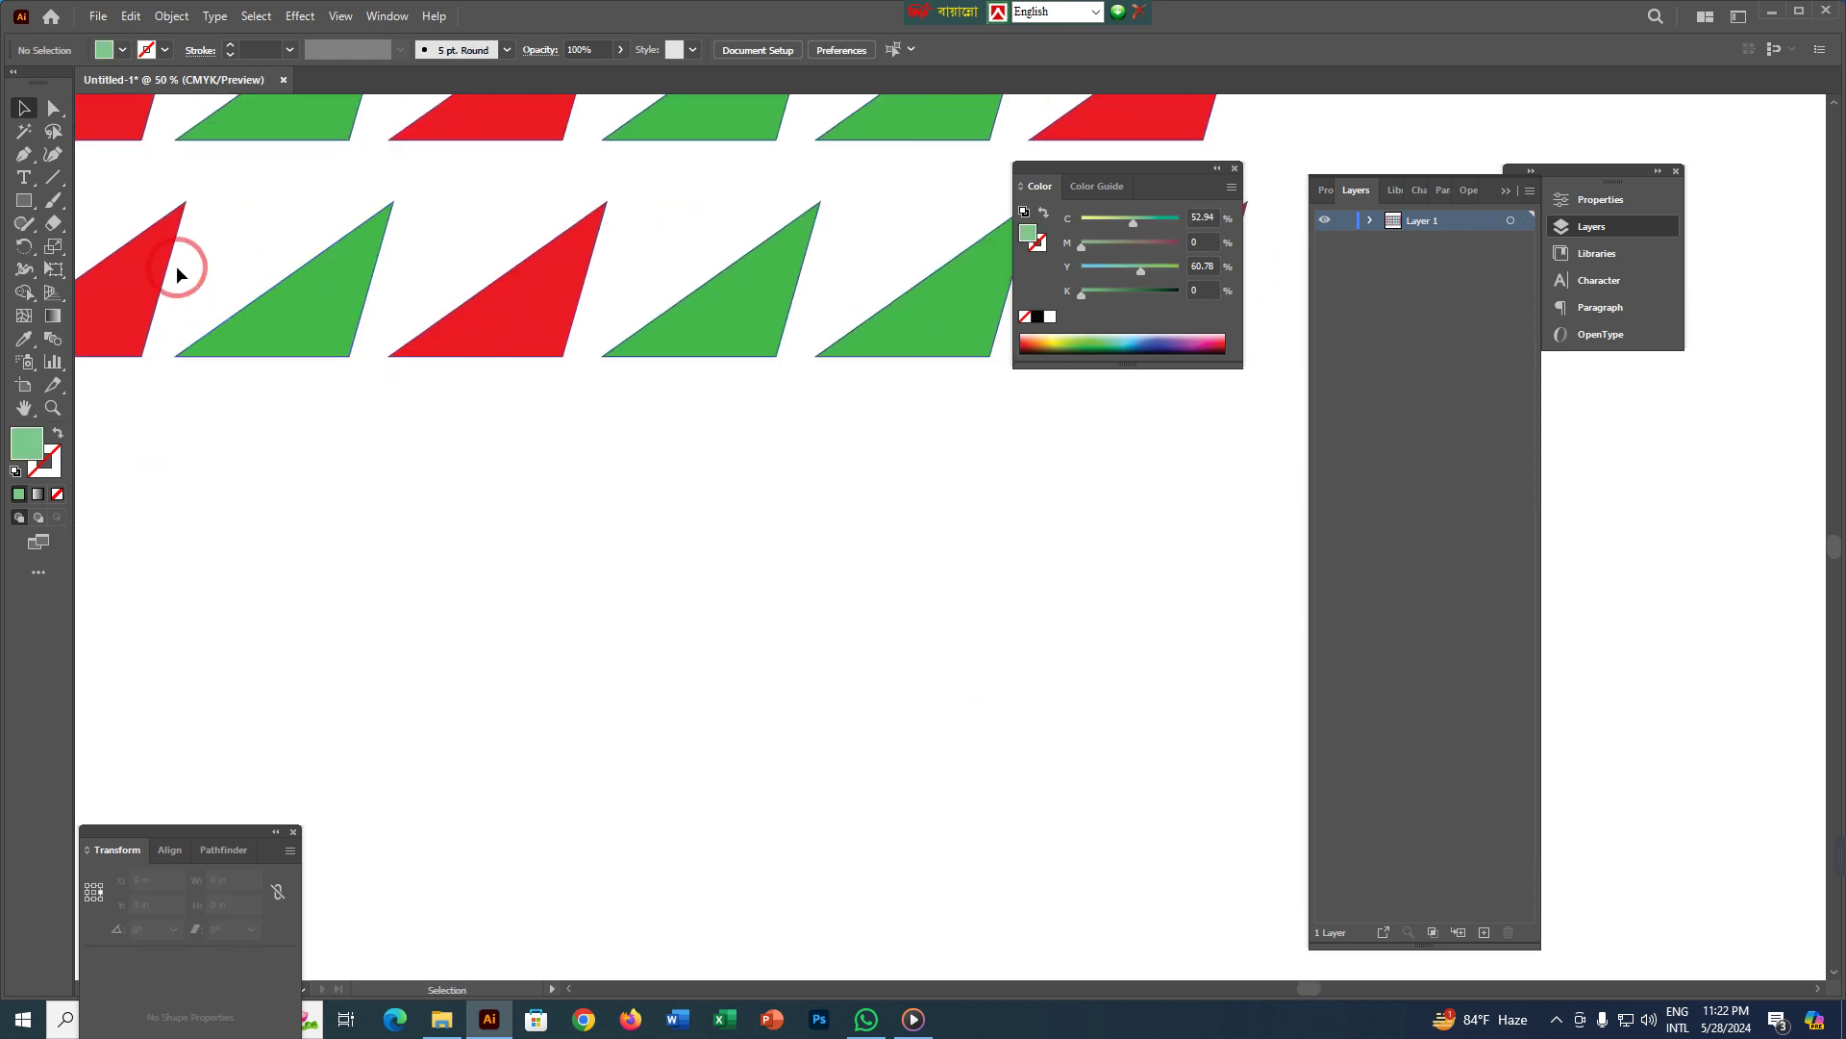
pyautogui.click(22, 165)
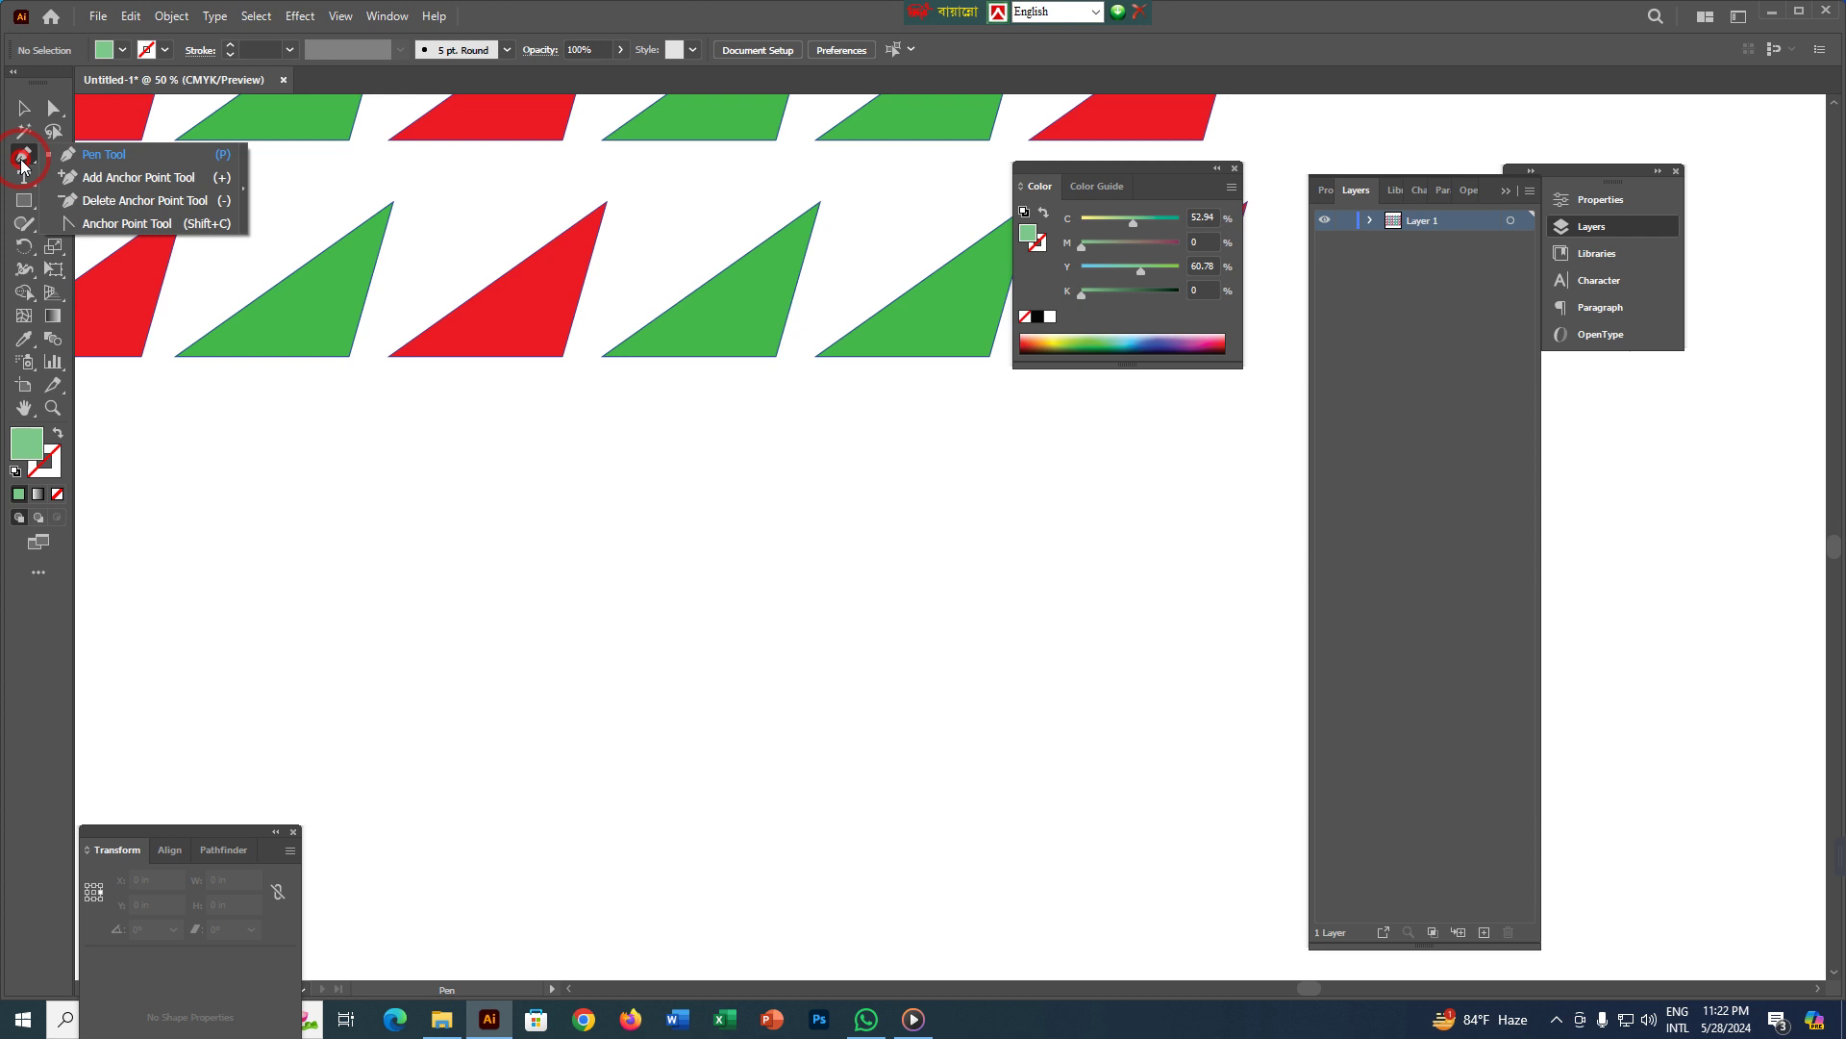
# - Switch to Google Chrome with the Person 1 profile and open a new tab for a search
pyautogui.click(584, 1022)
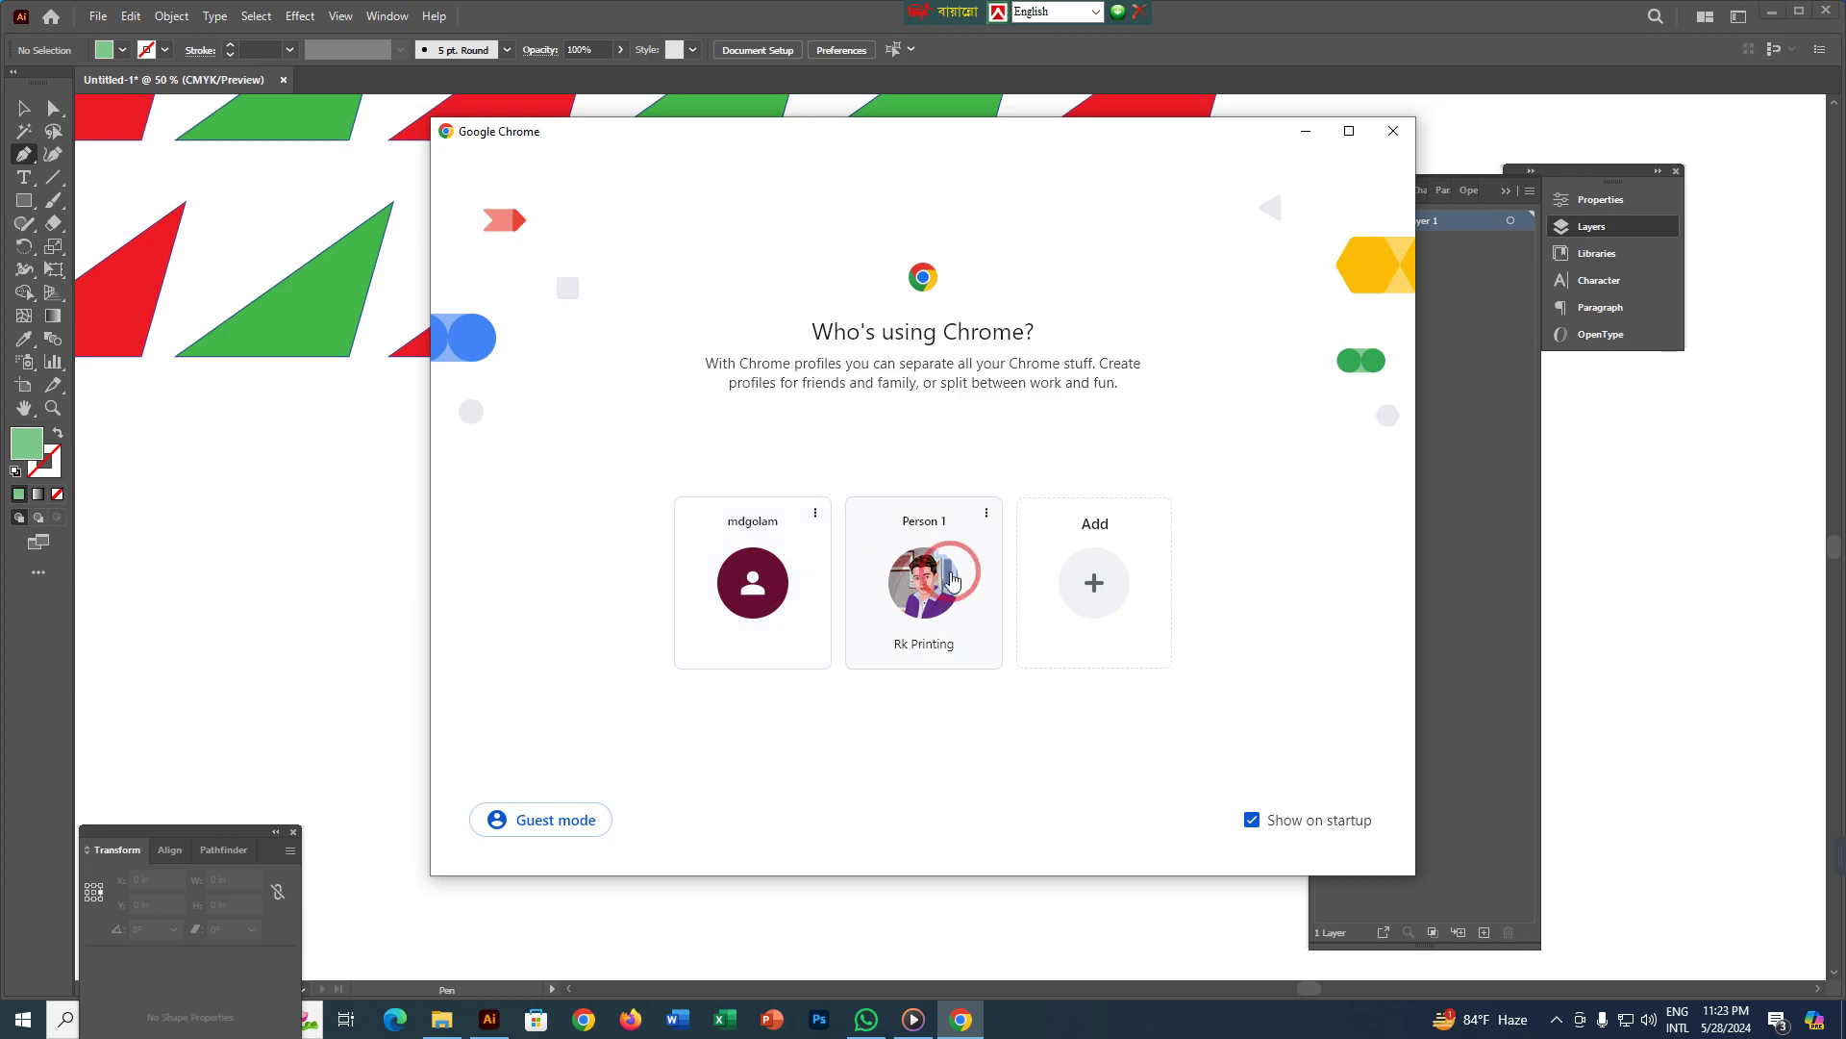
pyautogui.click(919, 598)
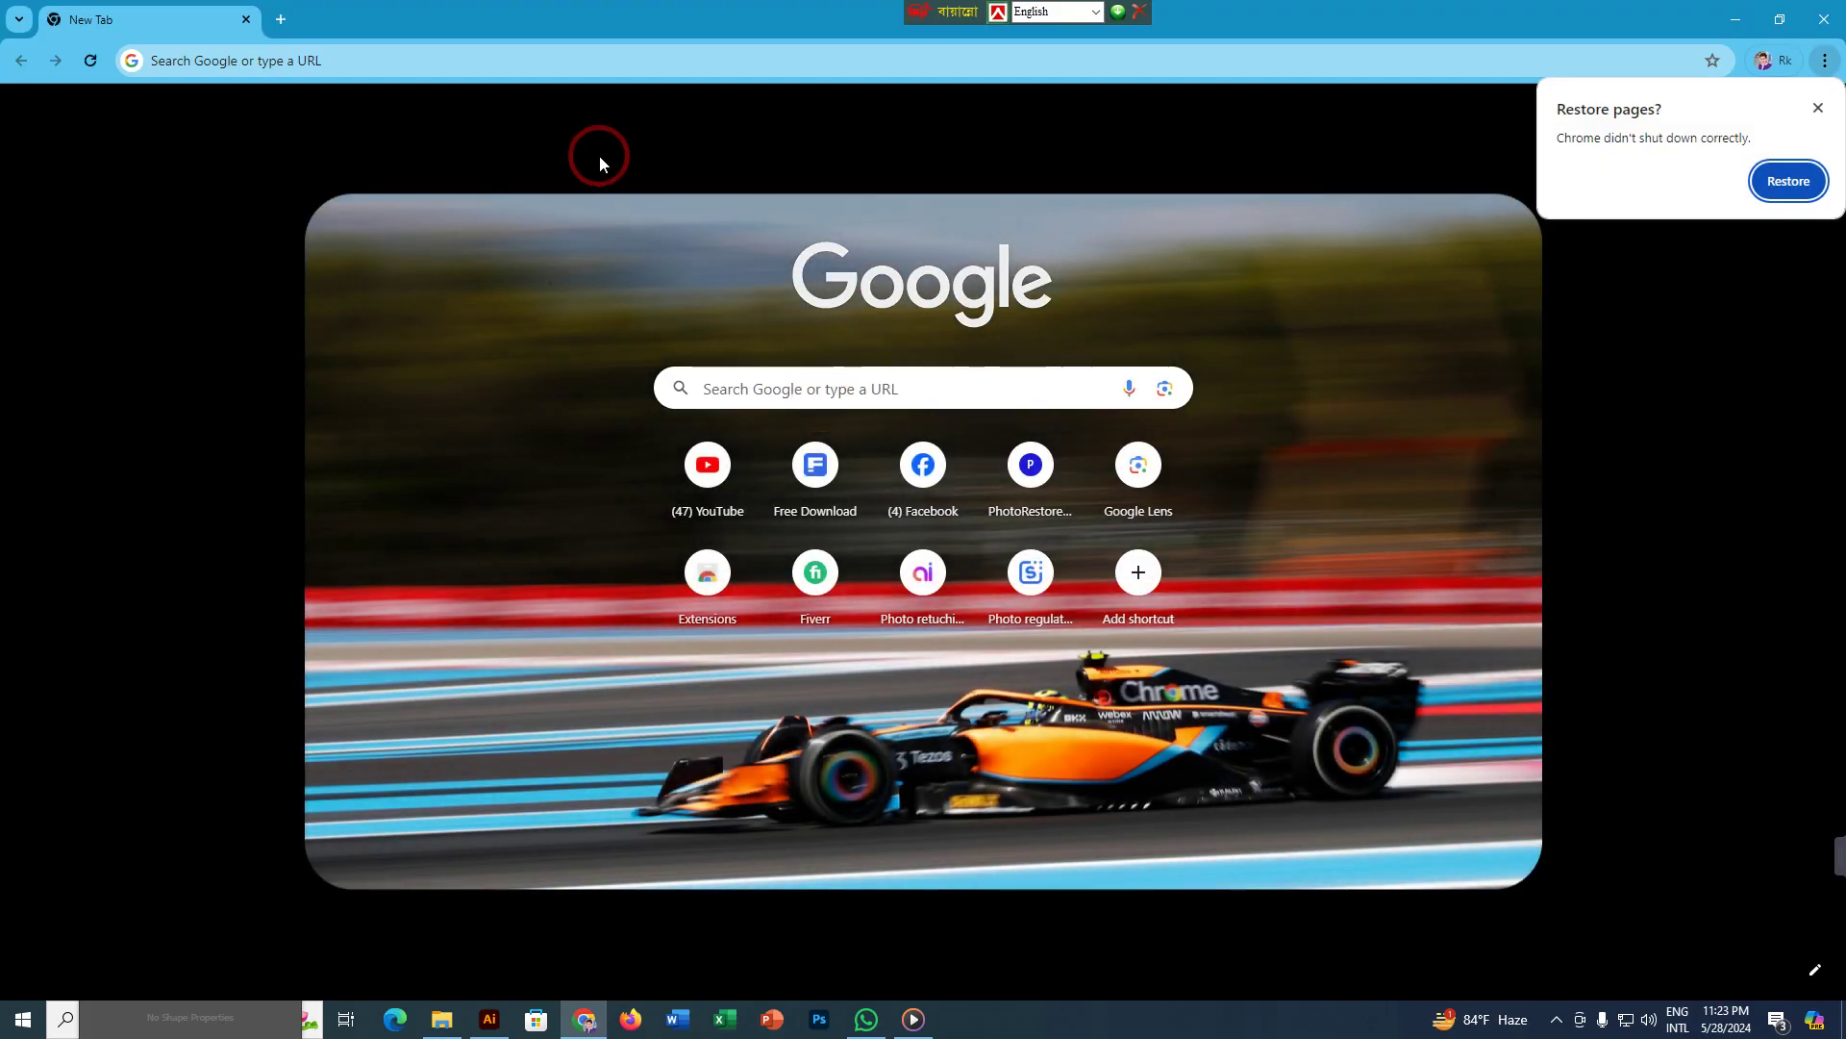
pyautogui.click(282, 20)
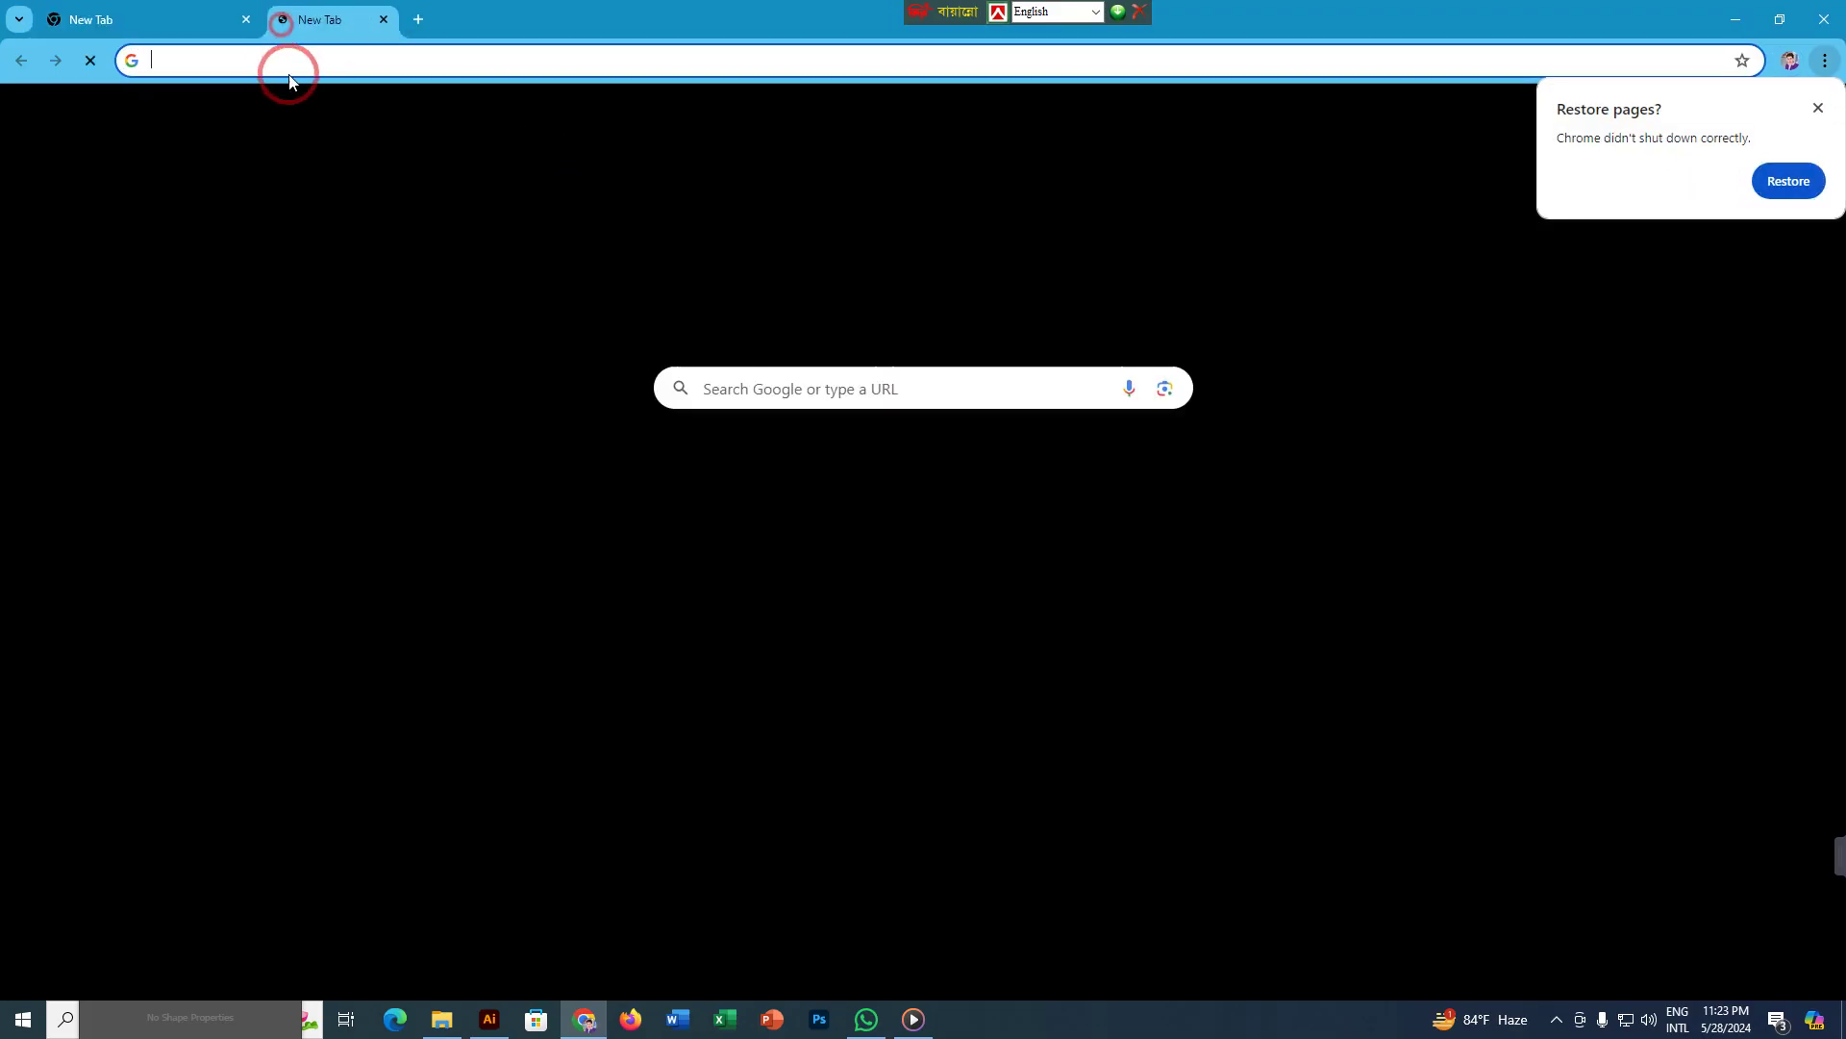
pyautogui.click(293, 64)
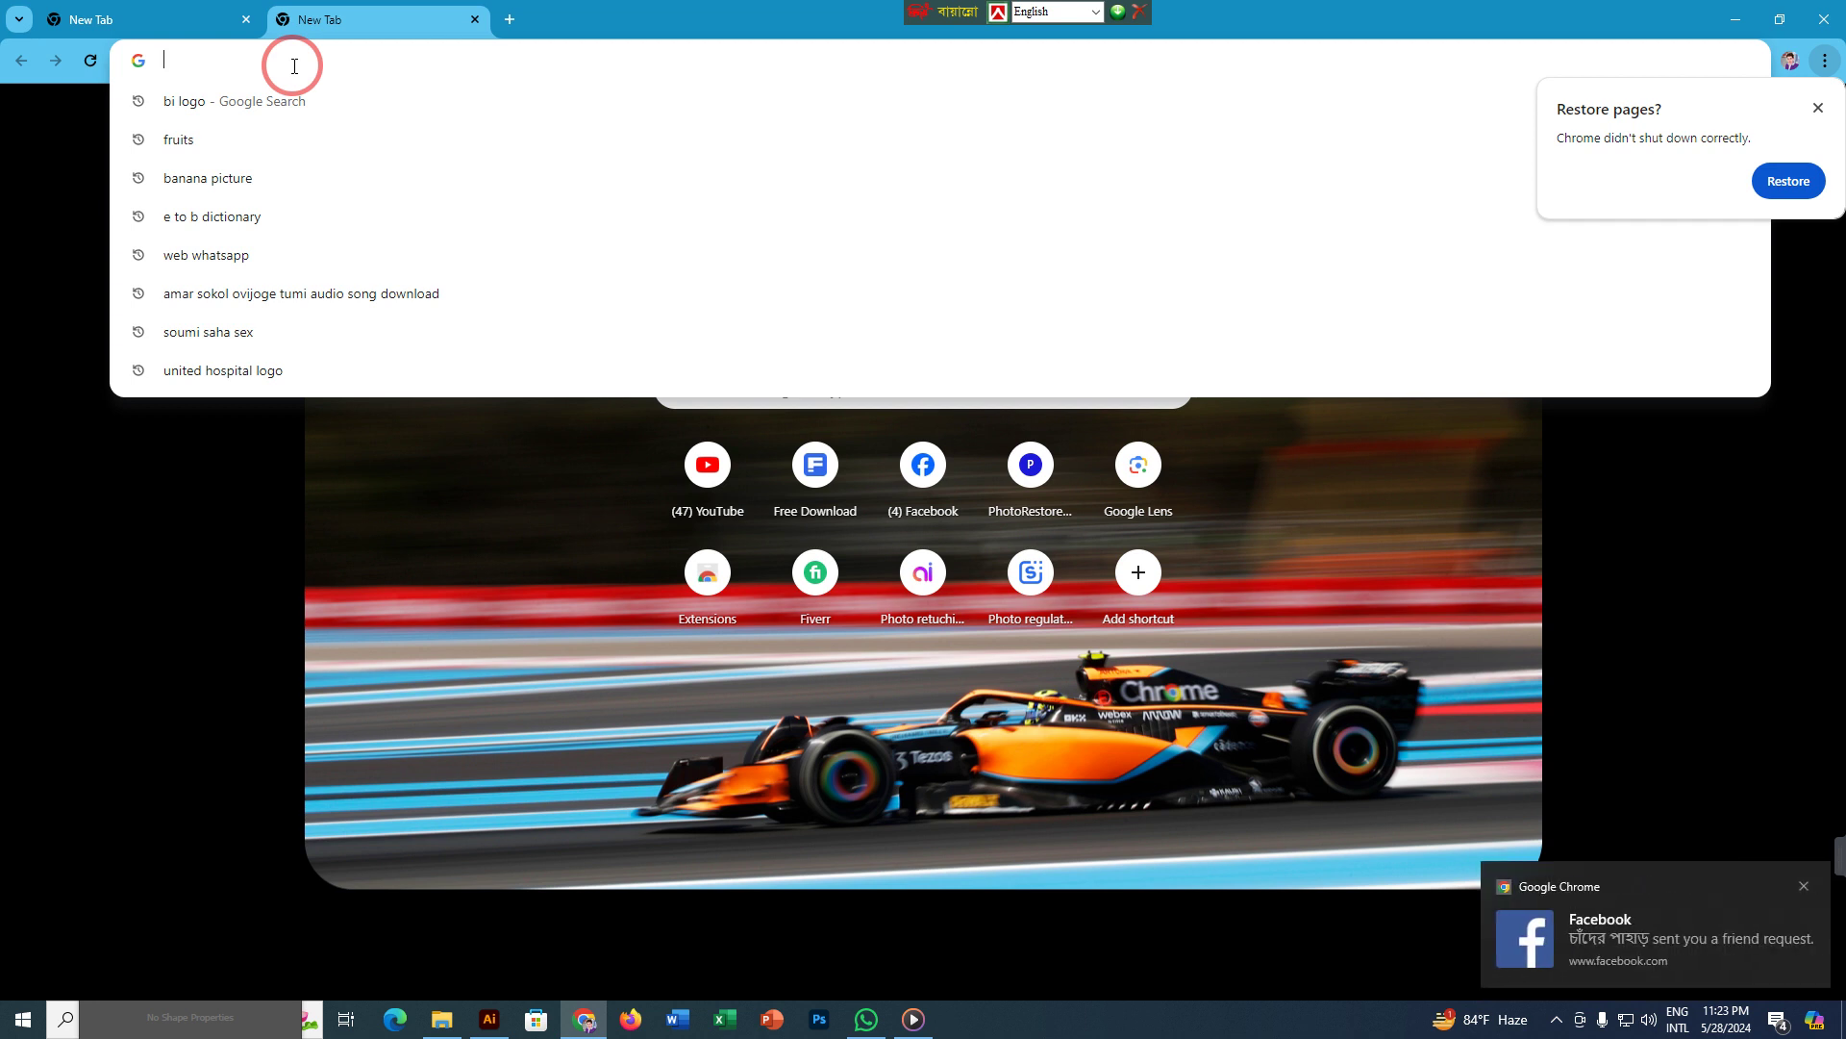
# - Search Google for "visiting card", dismiss the Facebook notification, and show the image results
pyautogui.write('visi')
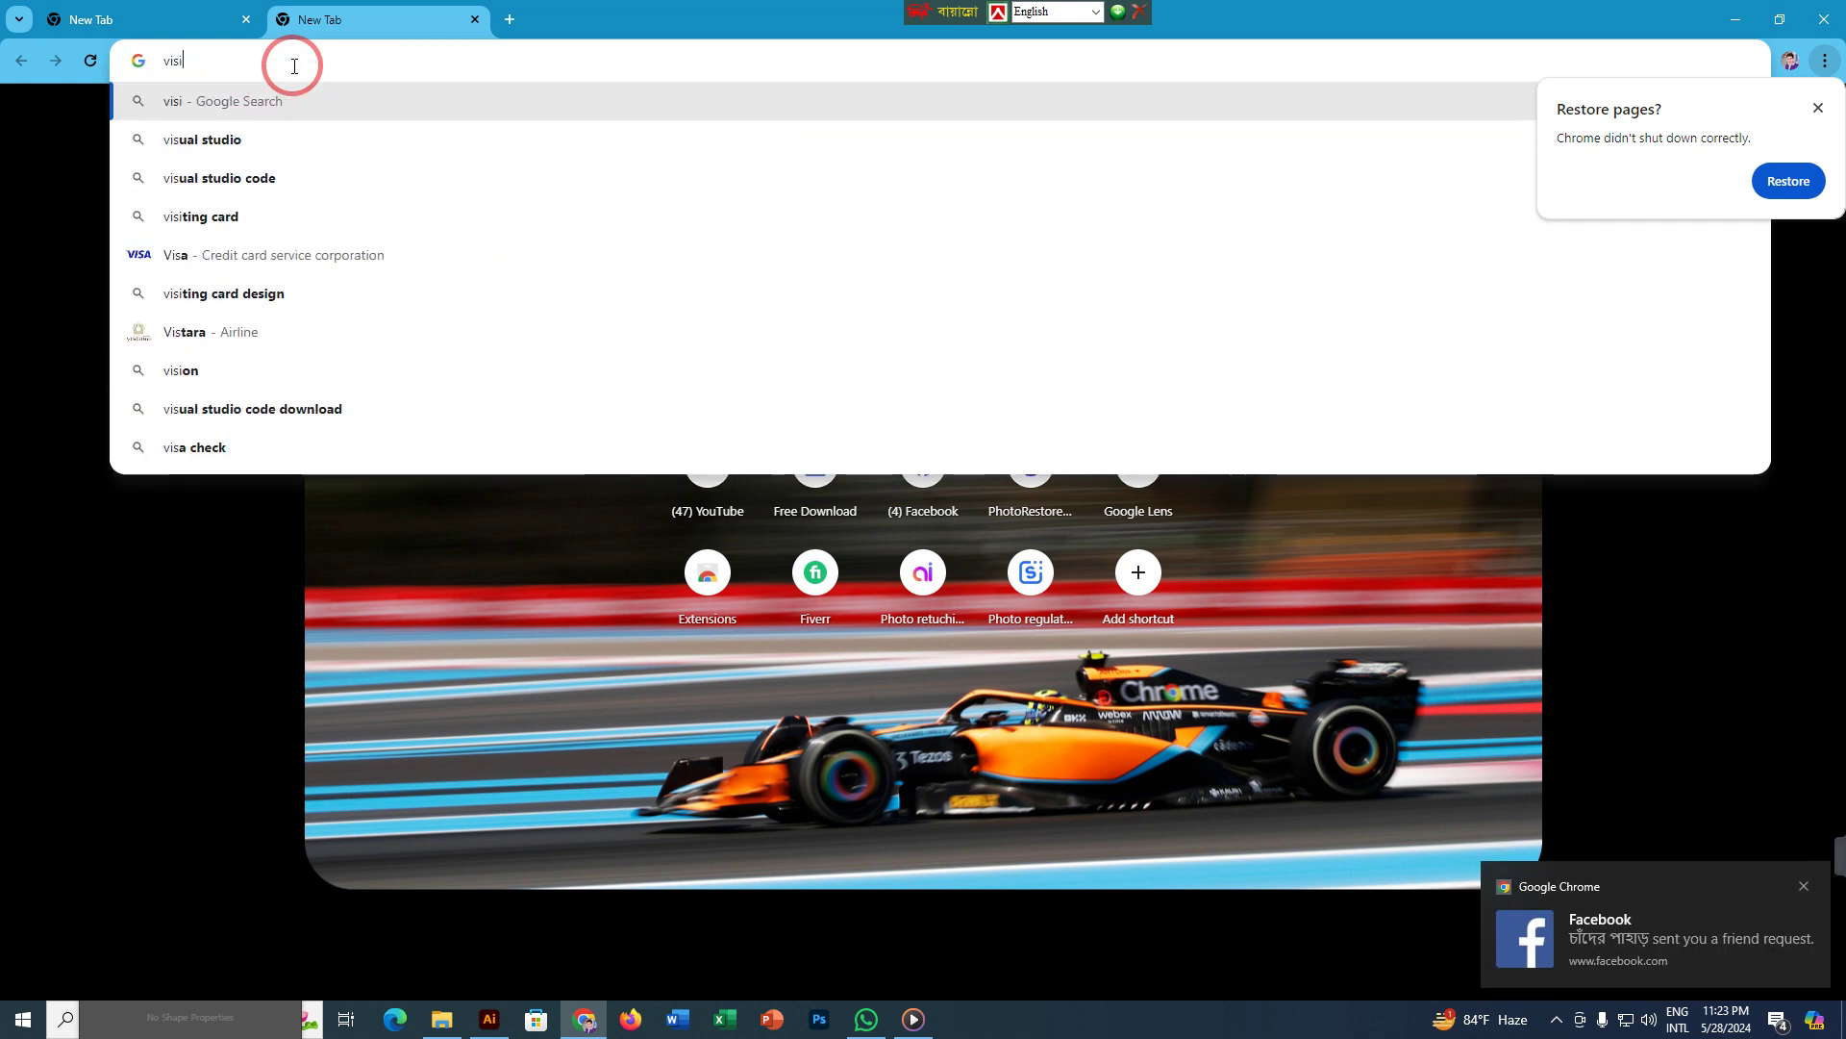
pyautogui.write('ting')
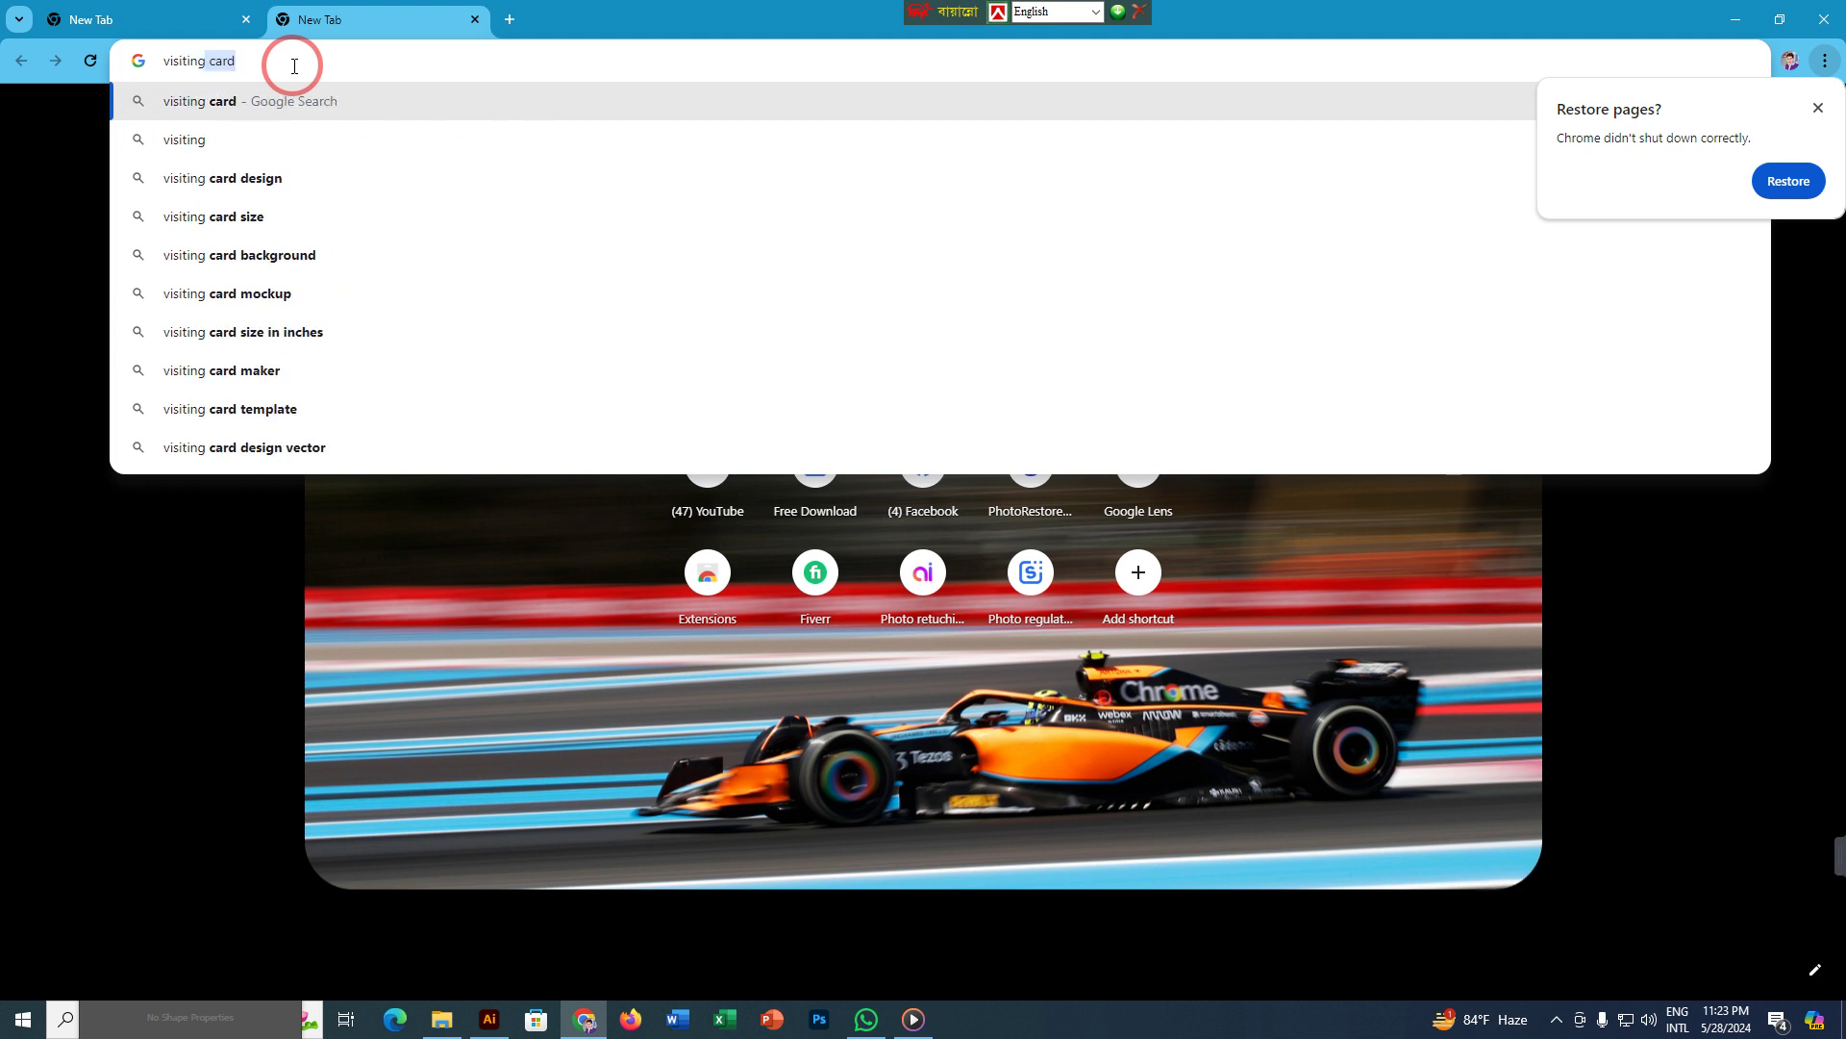
pyautogui.click(295, 65)
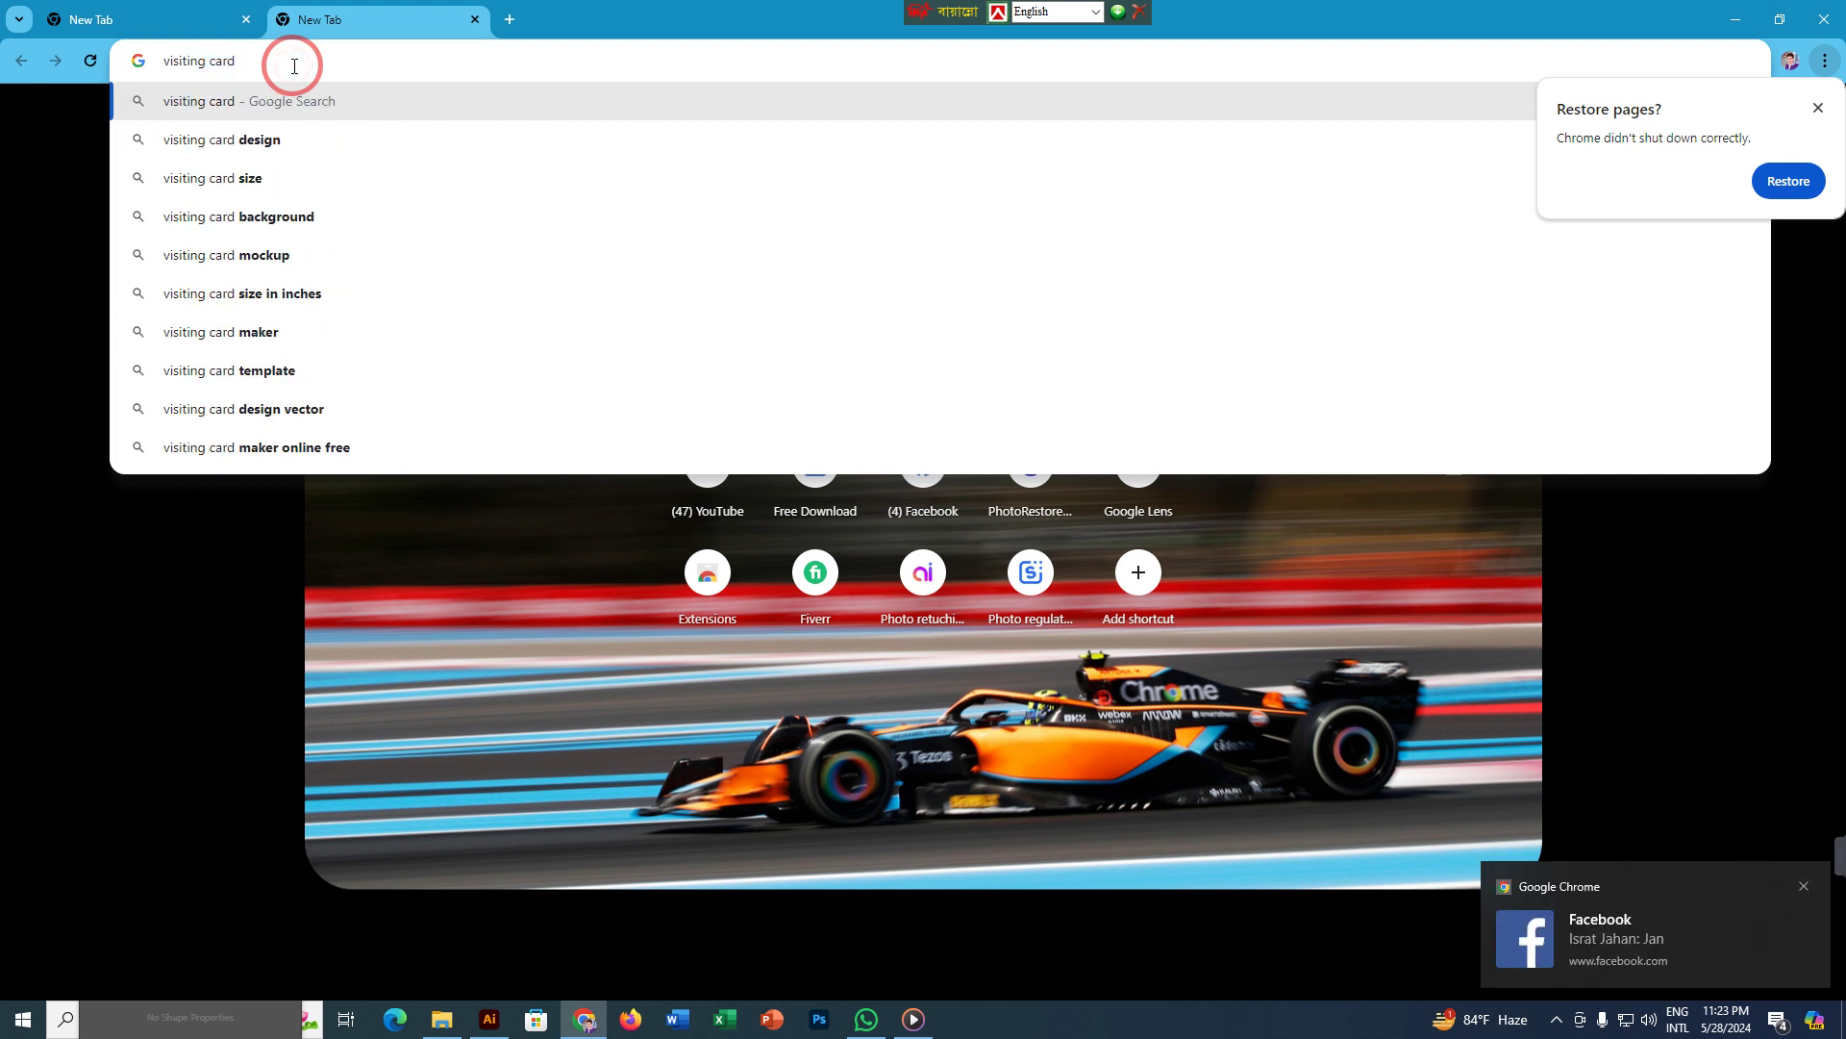
pyautogui.press('Return')
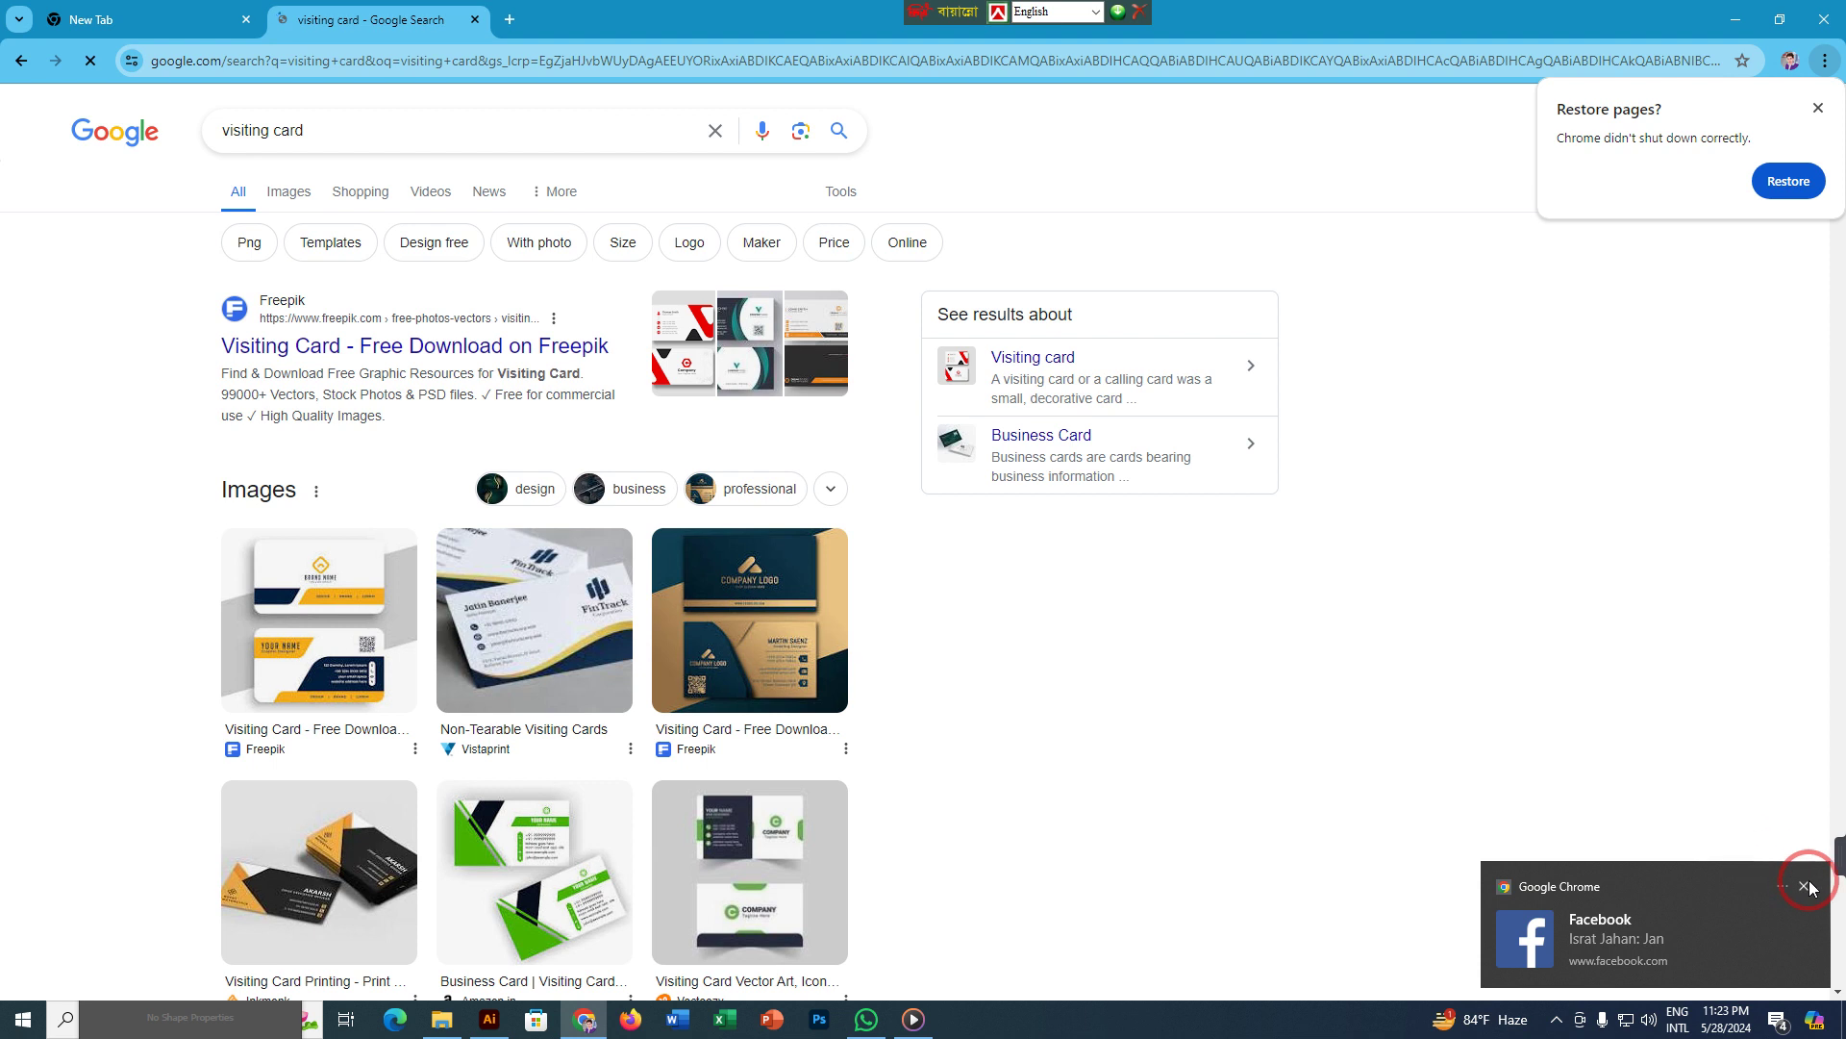
pyautogui.click(1805, 888)
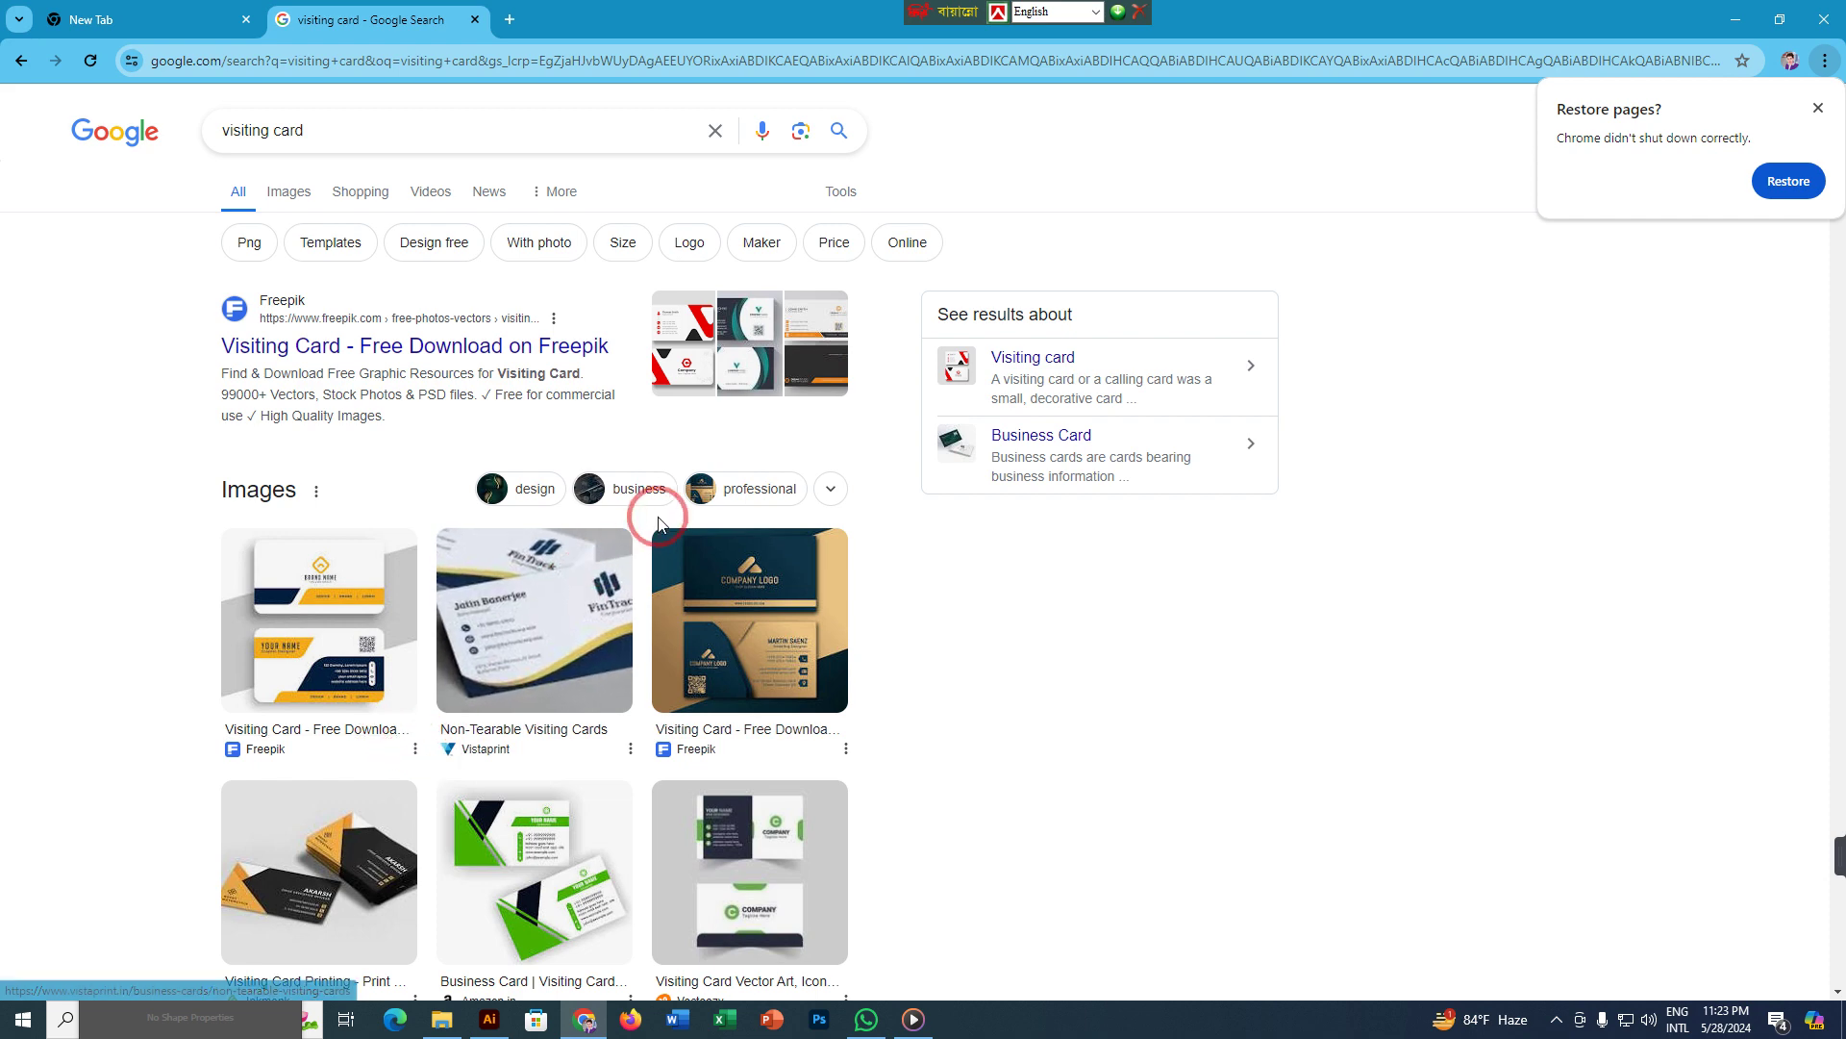
pyautogui.click(281, 192)
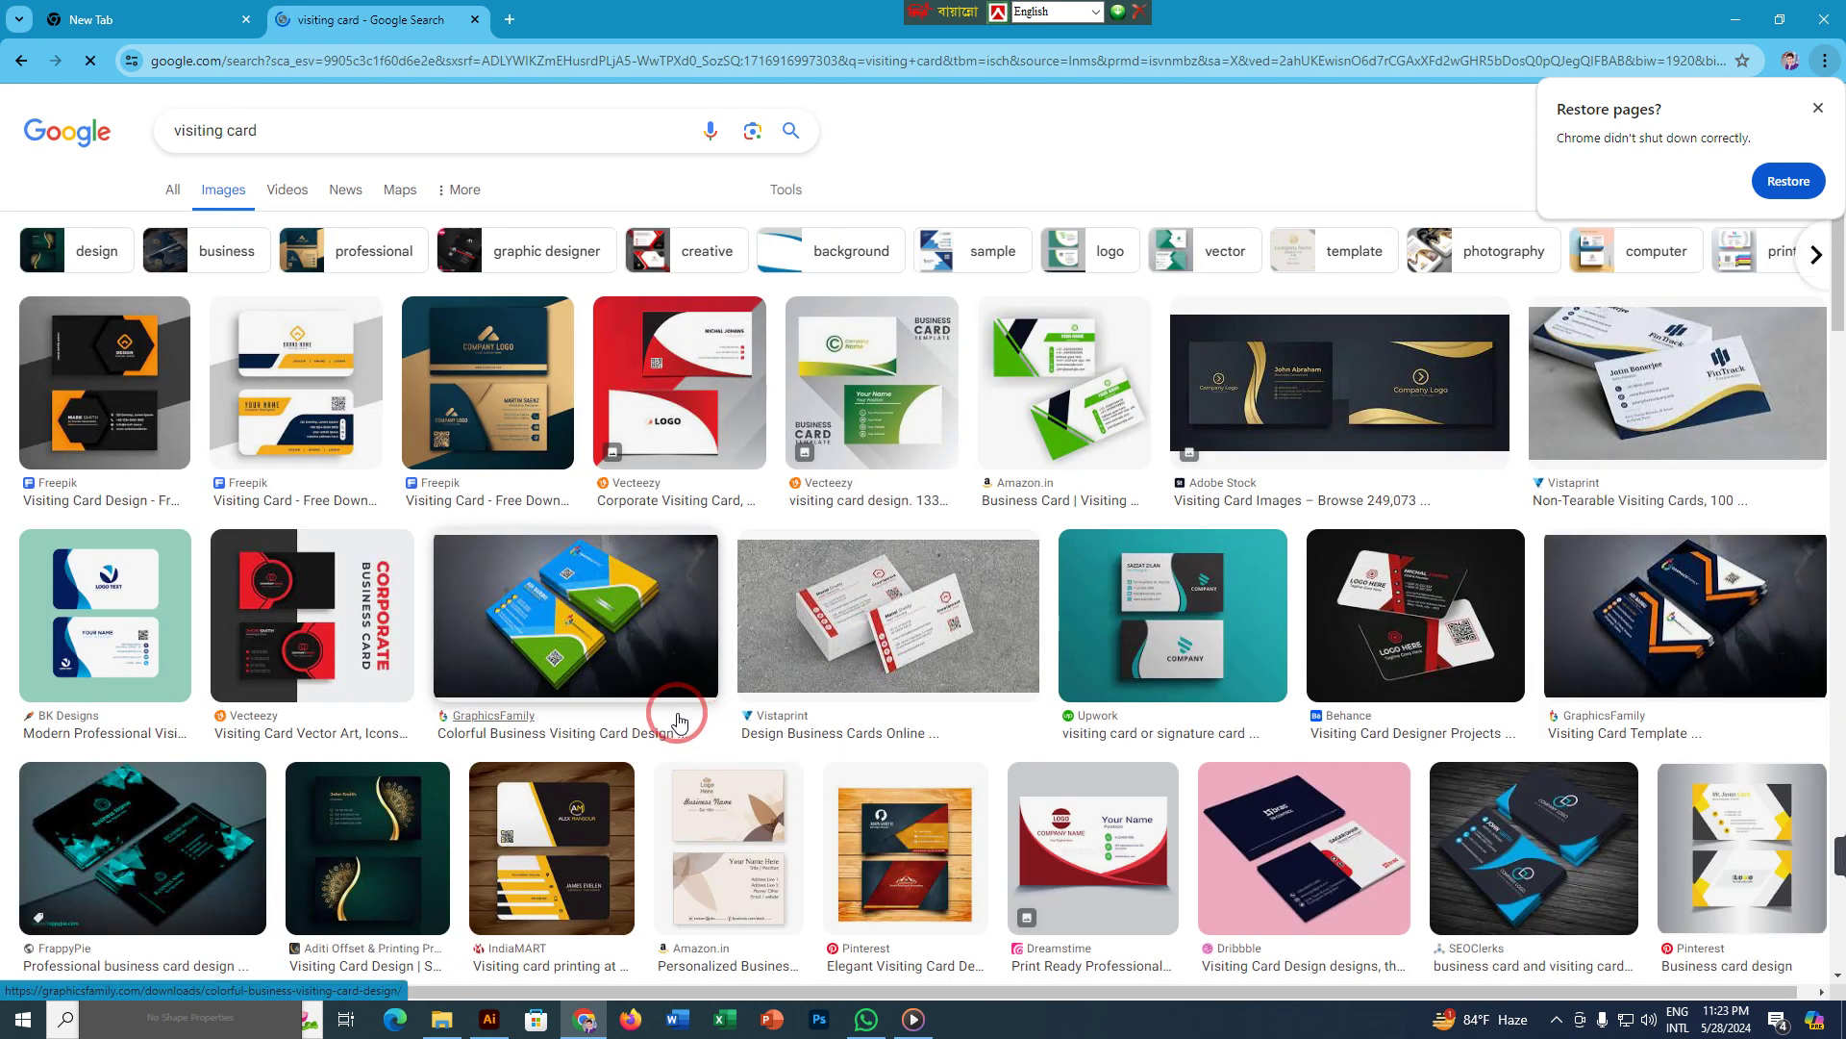
# - Look through the visiting card image results for a design suitable as a tracing example
pyautogui.scroll(-5, 678, 719)
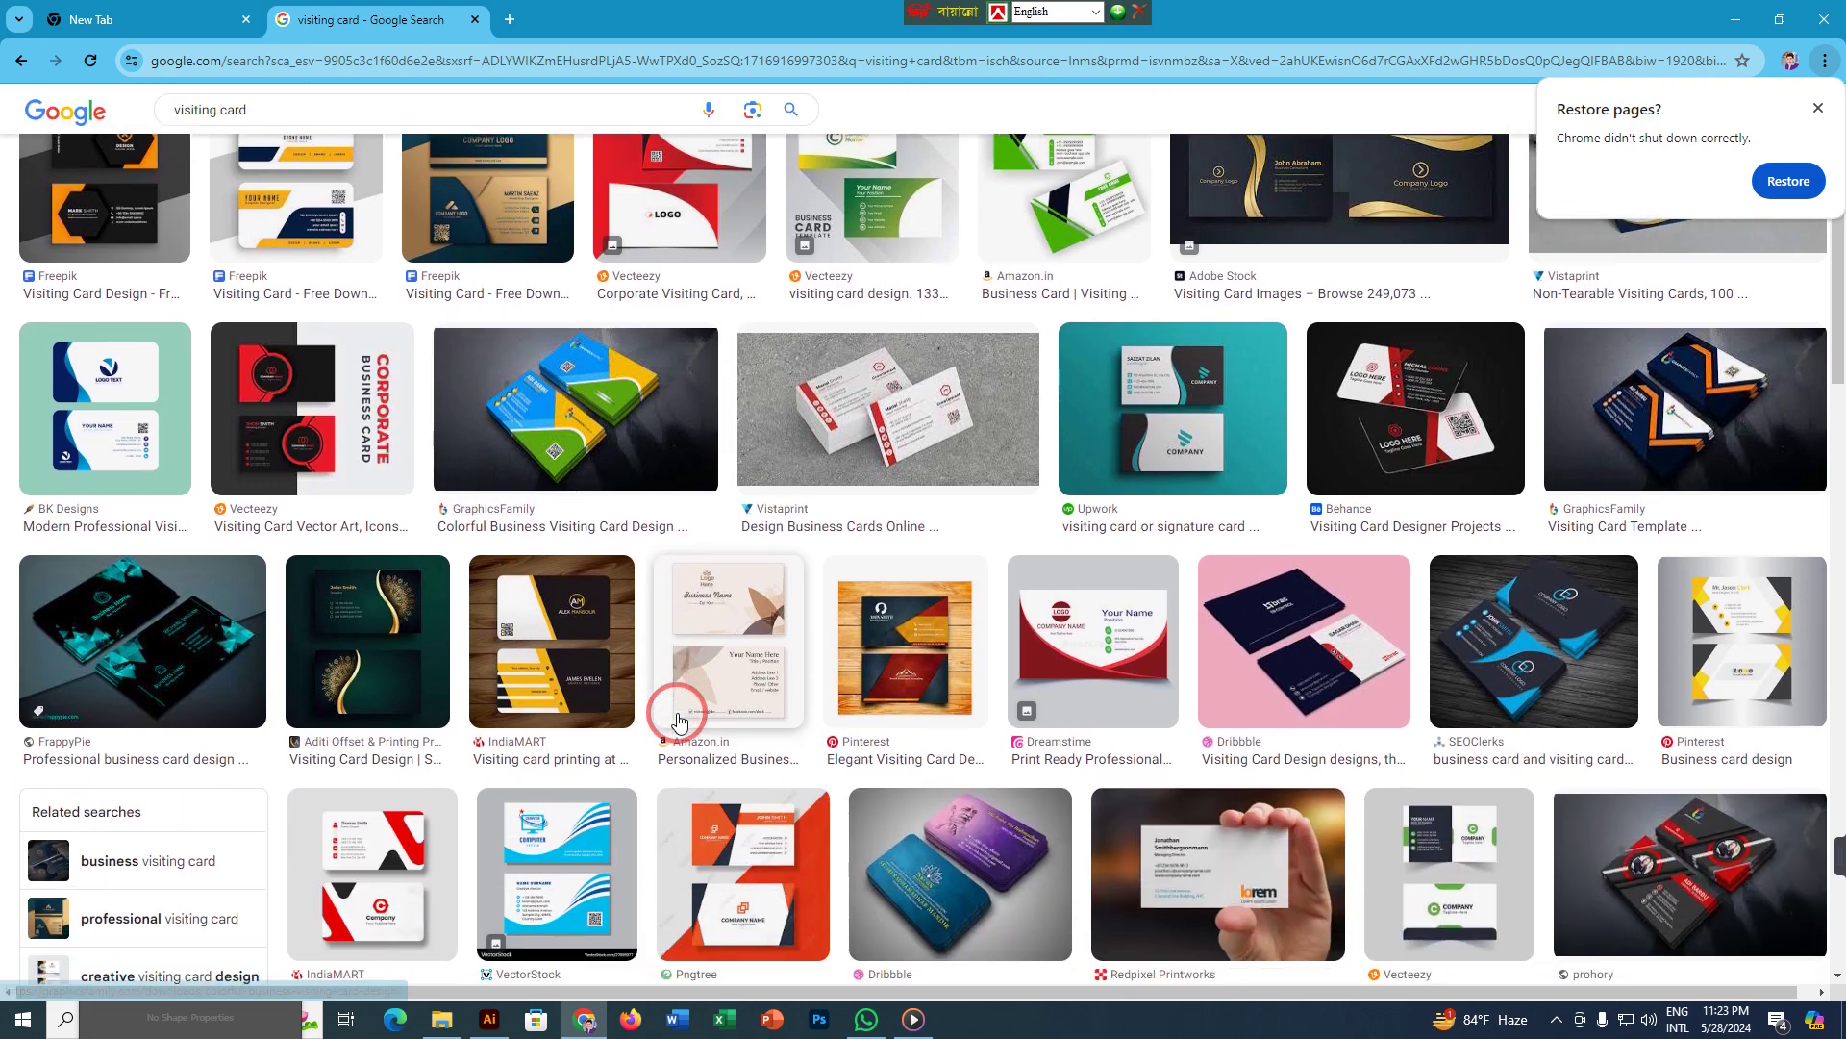
pyautogui.scroll(-7, 678, 719)
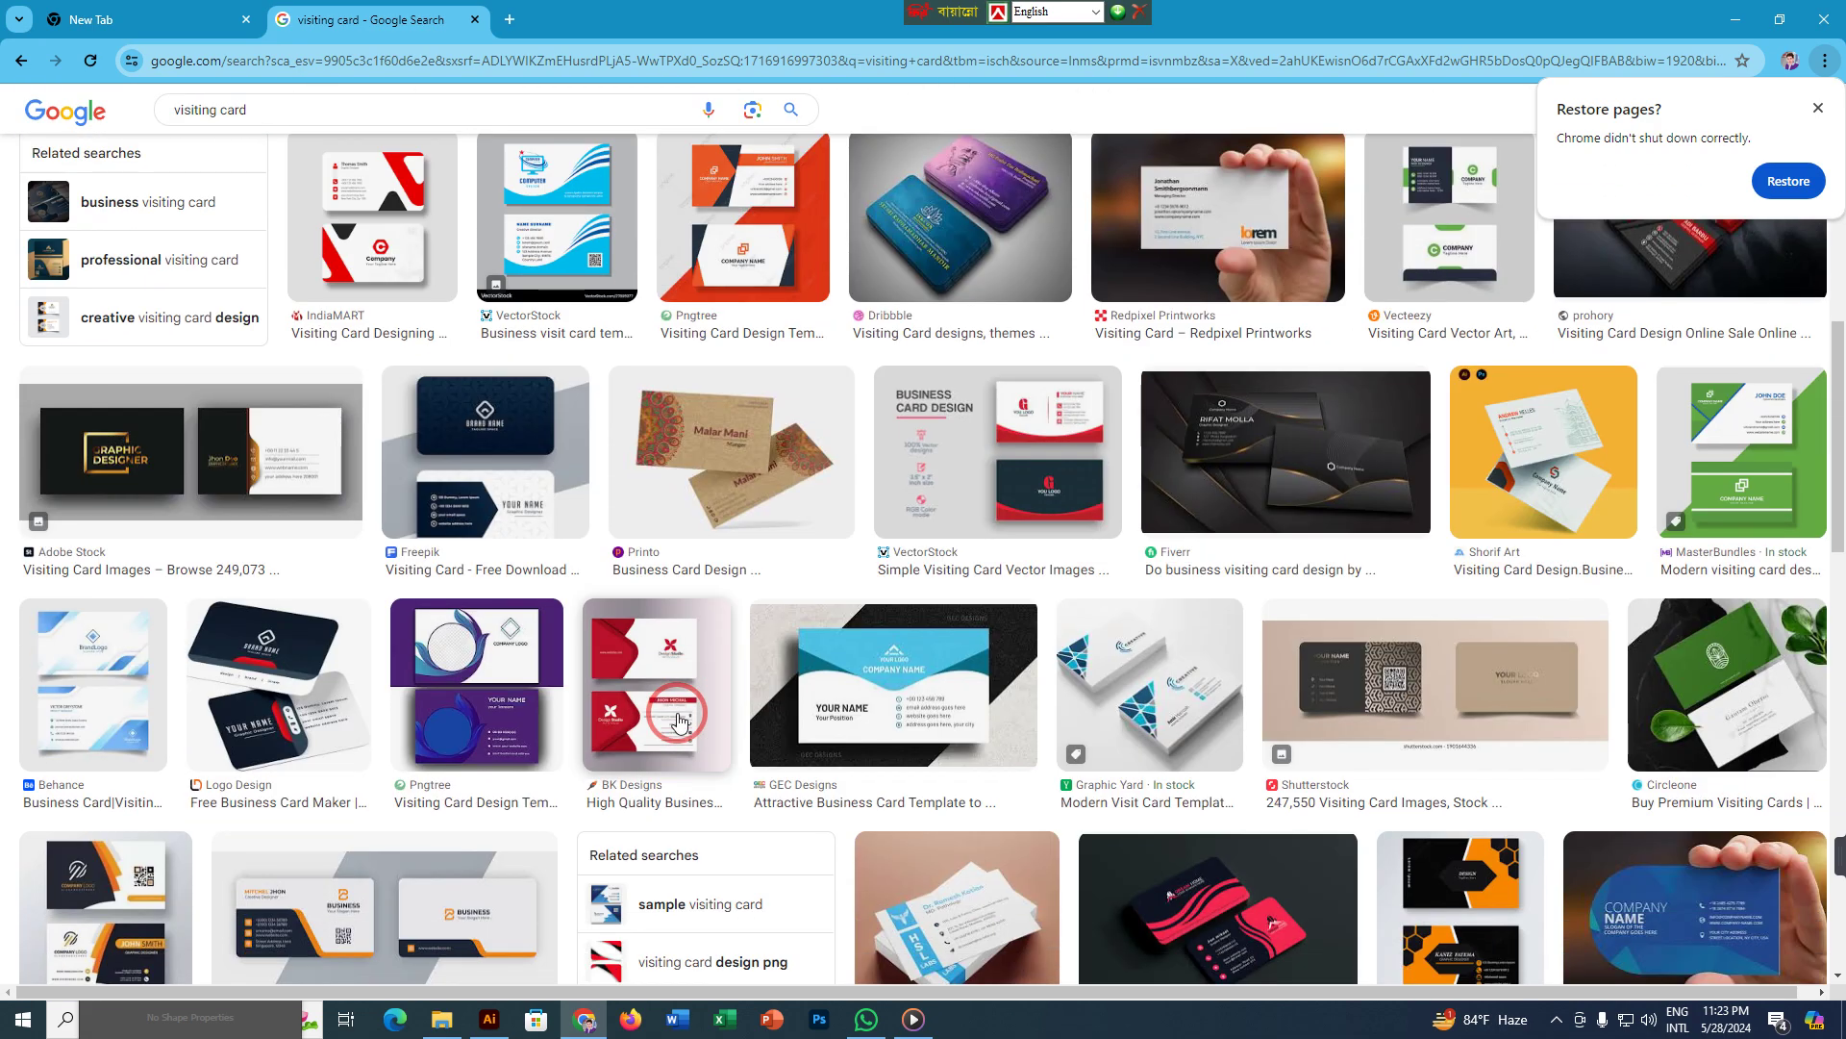
pyautogui.scroll(-9, 678, 719)
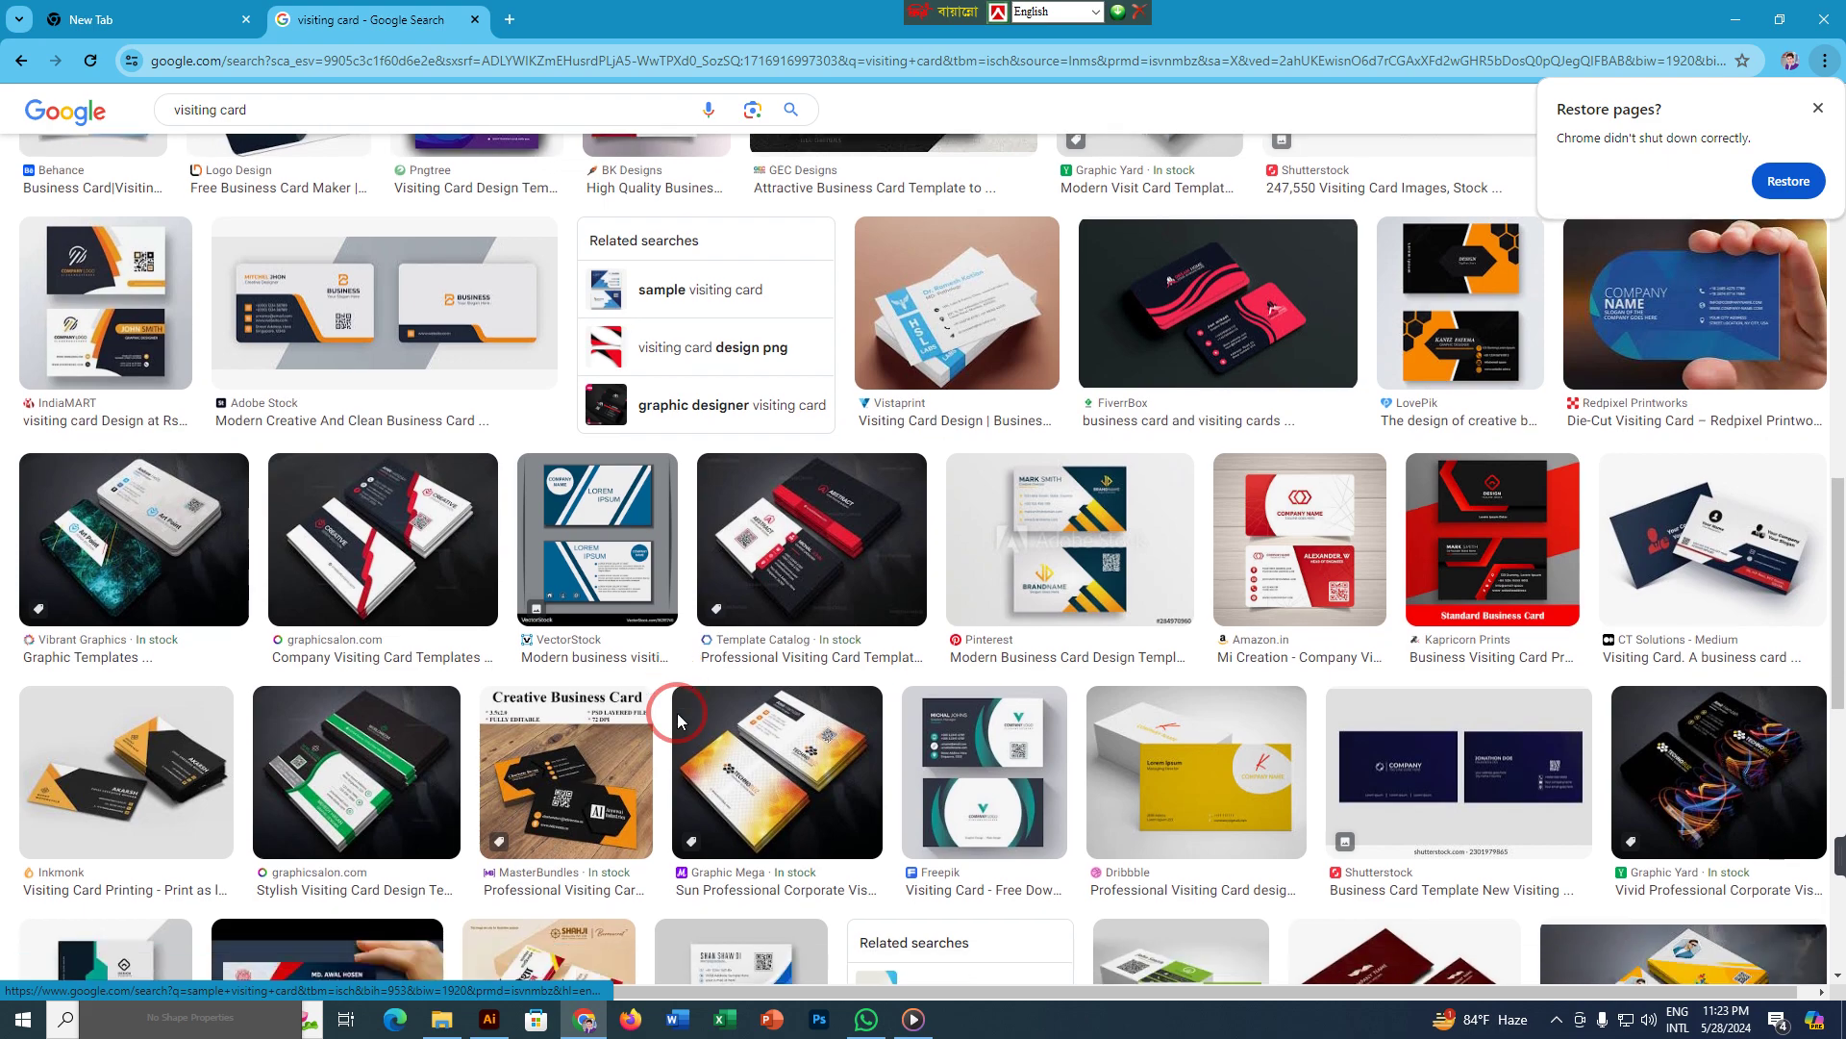
pyautogui.scroll(-5, 682, 725)
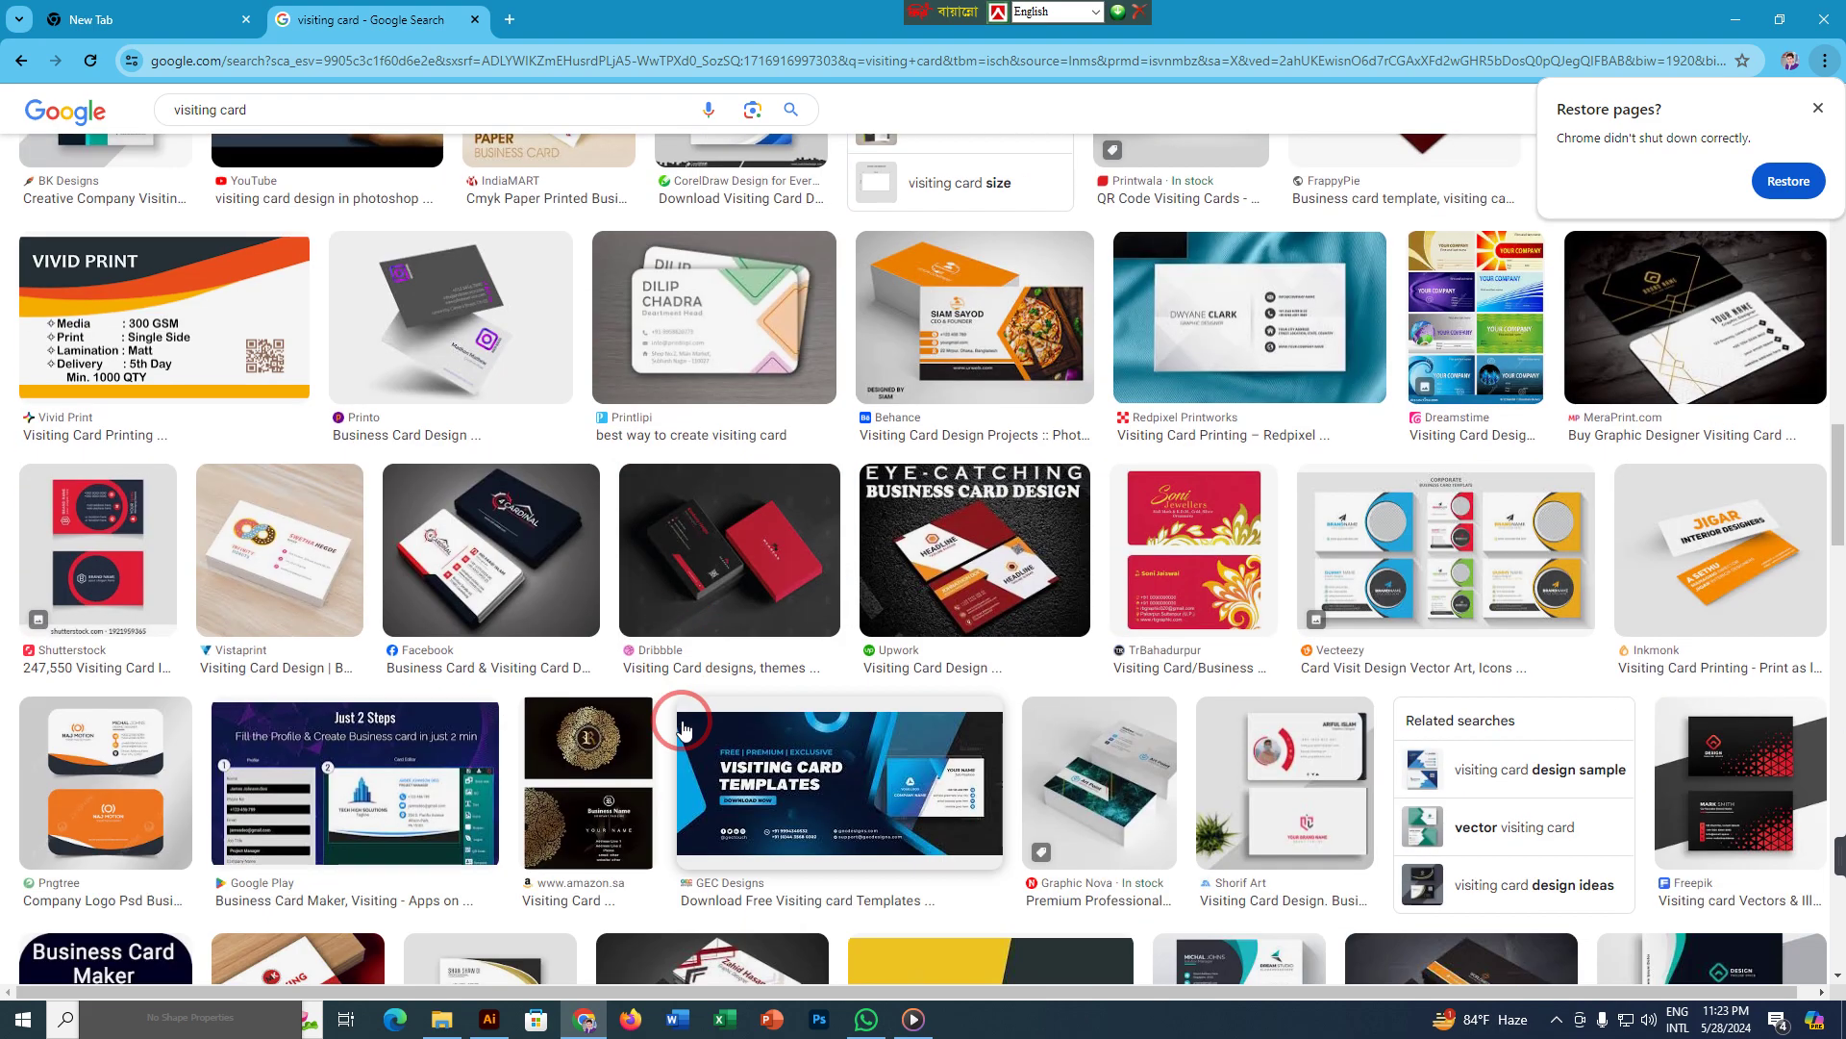
pyautogui.scroll(-7, 682, 728)
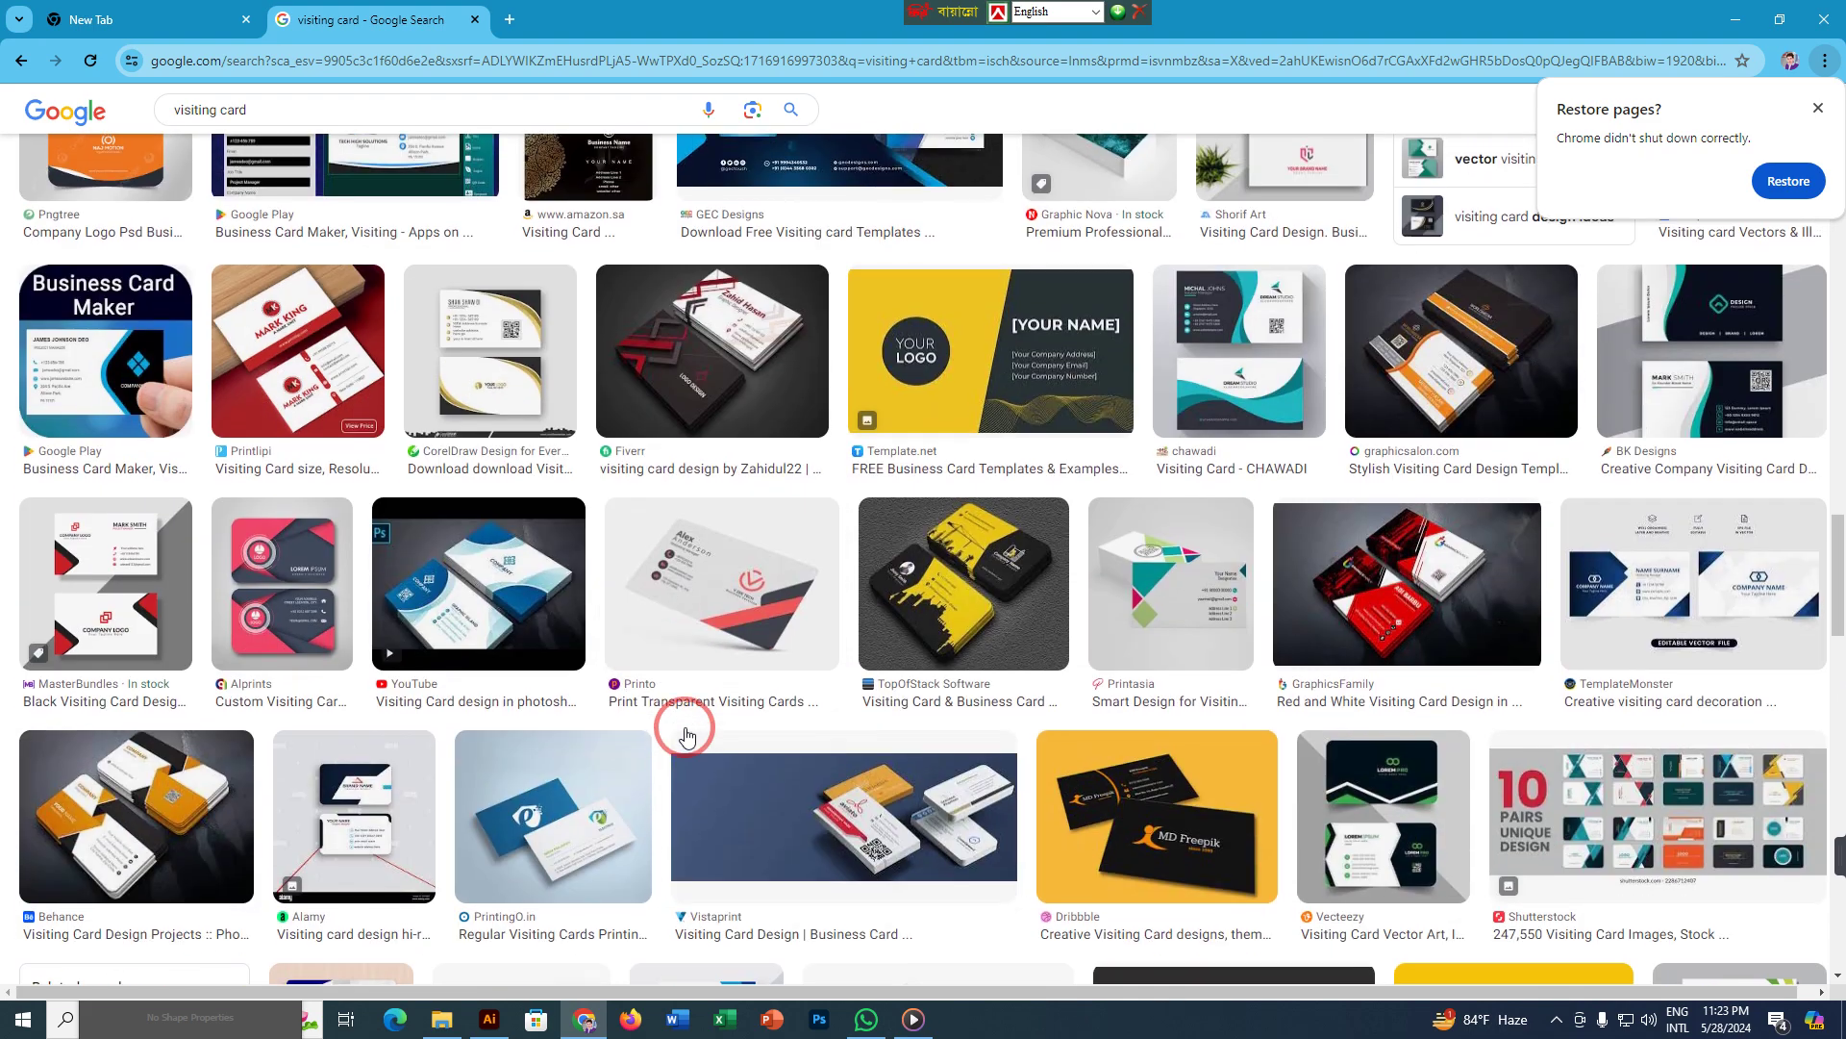
pyautogui.scroll(-4, 685, 736)
pyautogui.scroll(3, 686, 735)
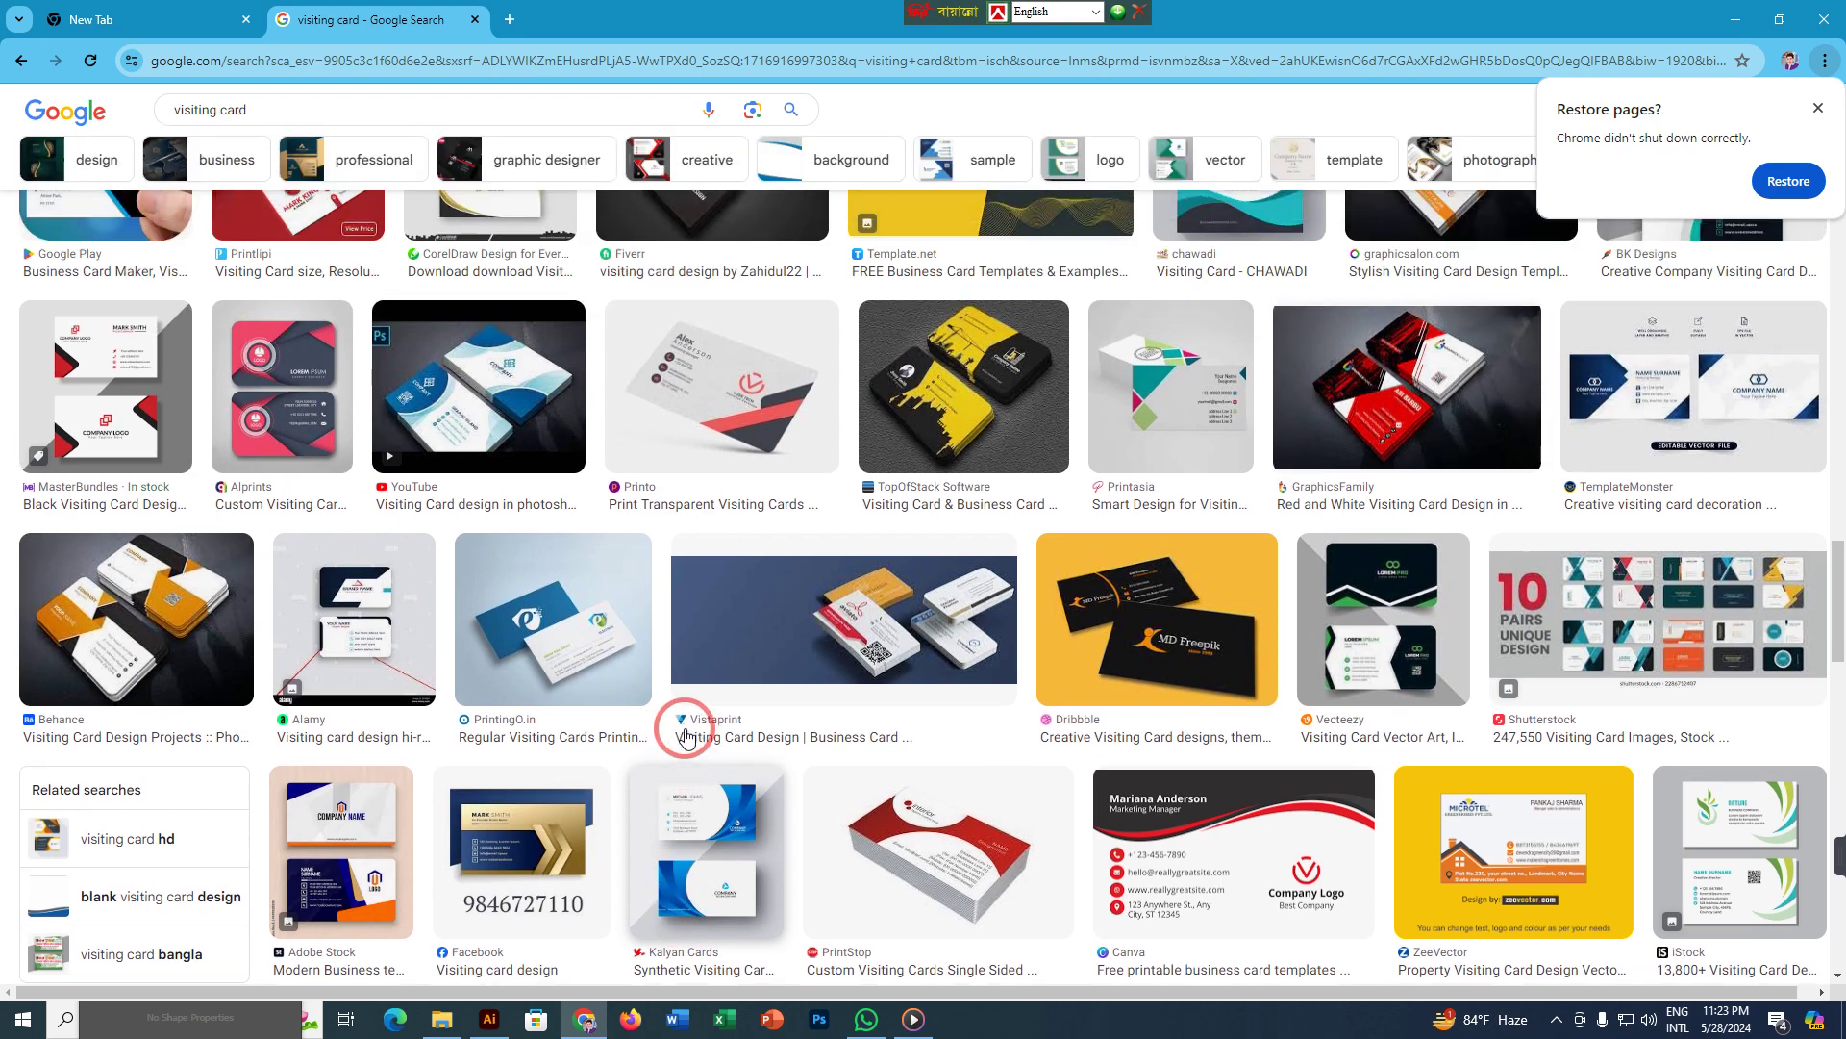
pyautogui.scroll(2, 123, 548)
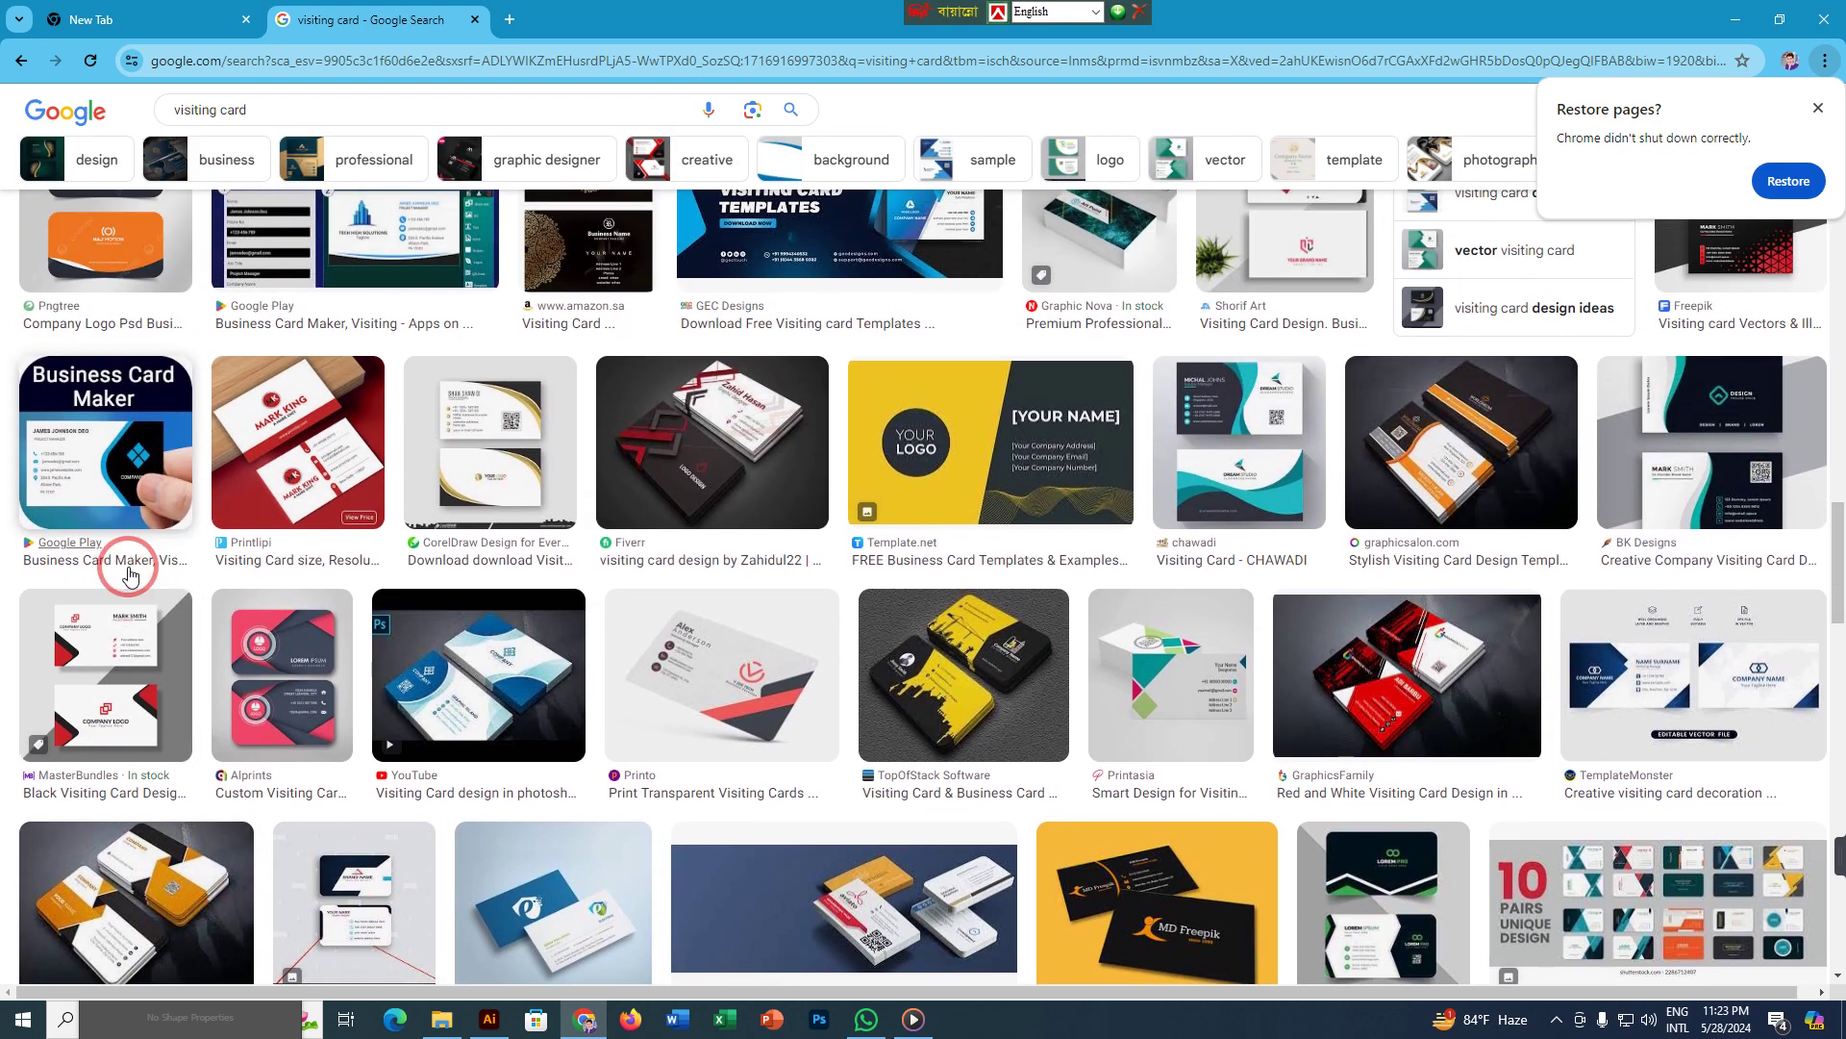
pyautogui.scroll(5, 664, 543)
pyautogui.scroll(3, 671, 553)
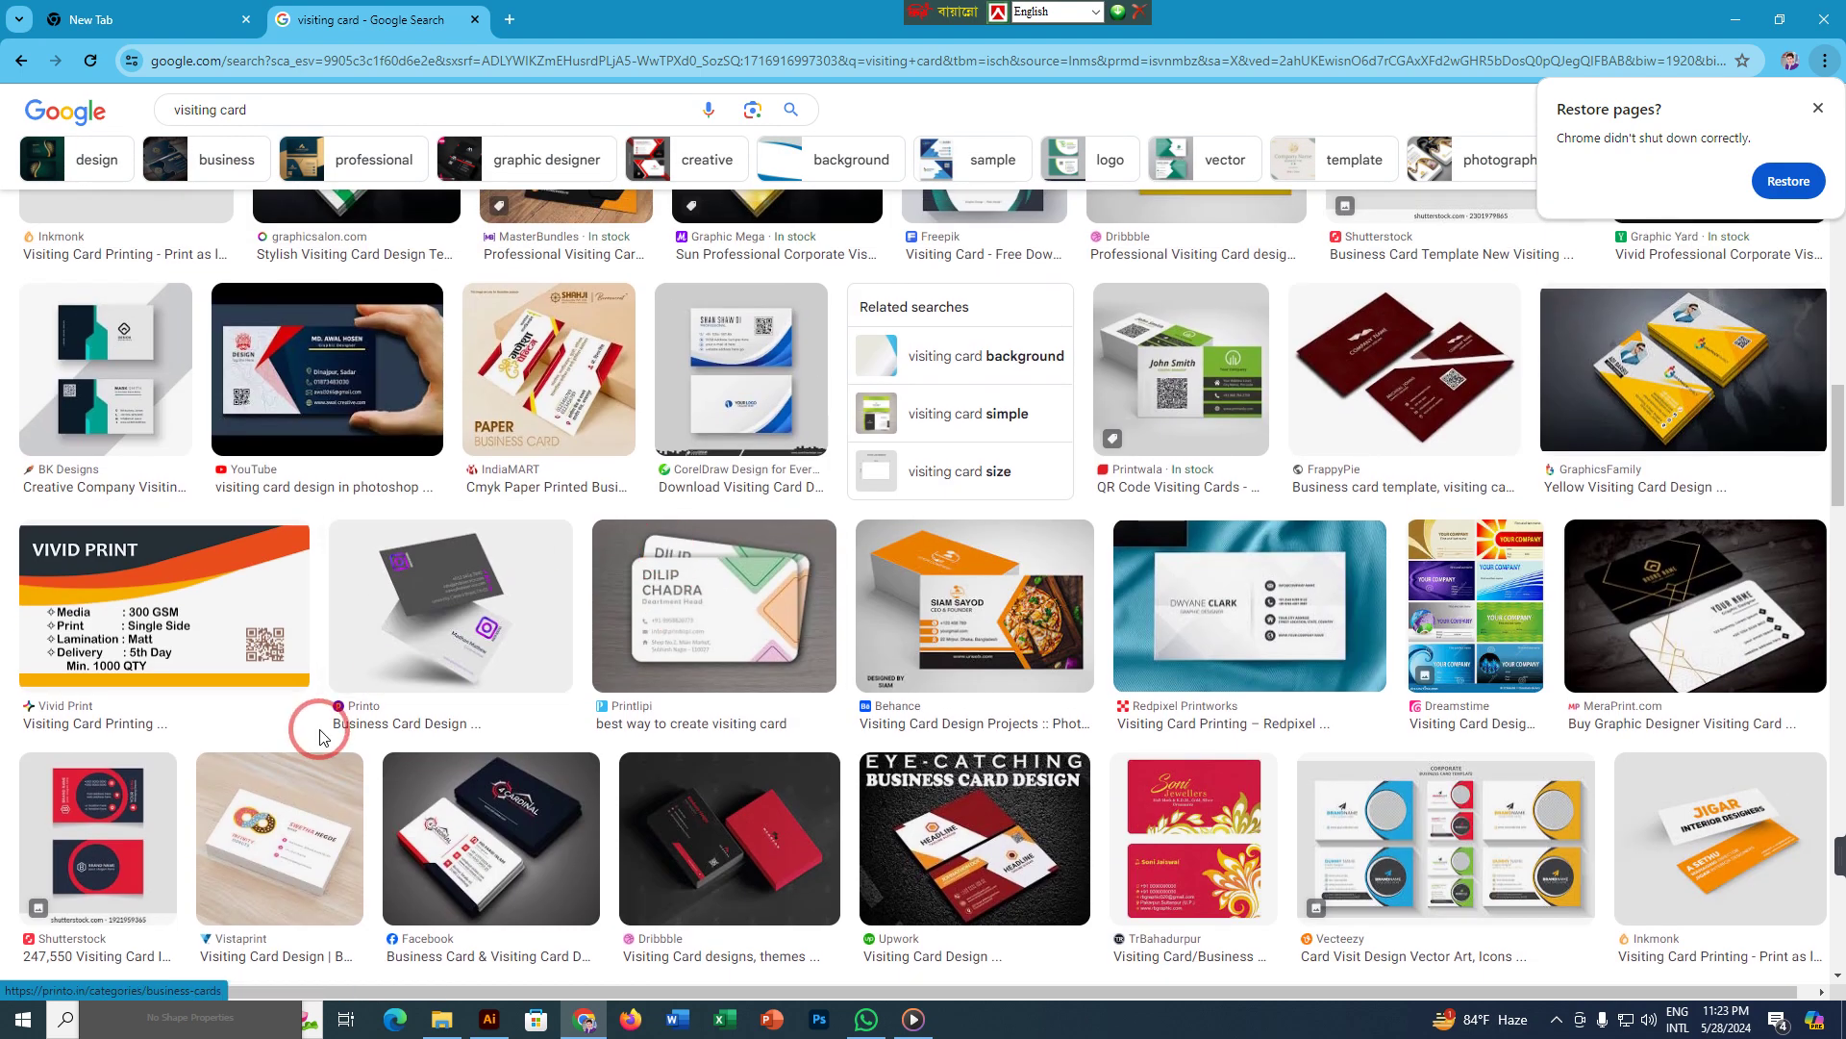
pyautogui.scroll(4, 660, 618)
pyautogui.scroll(8, 549, 711)
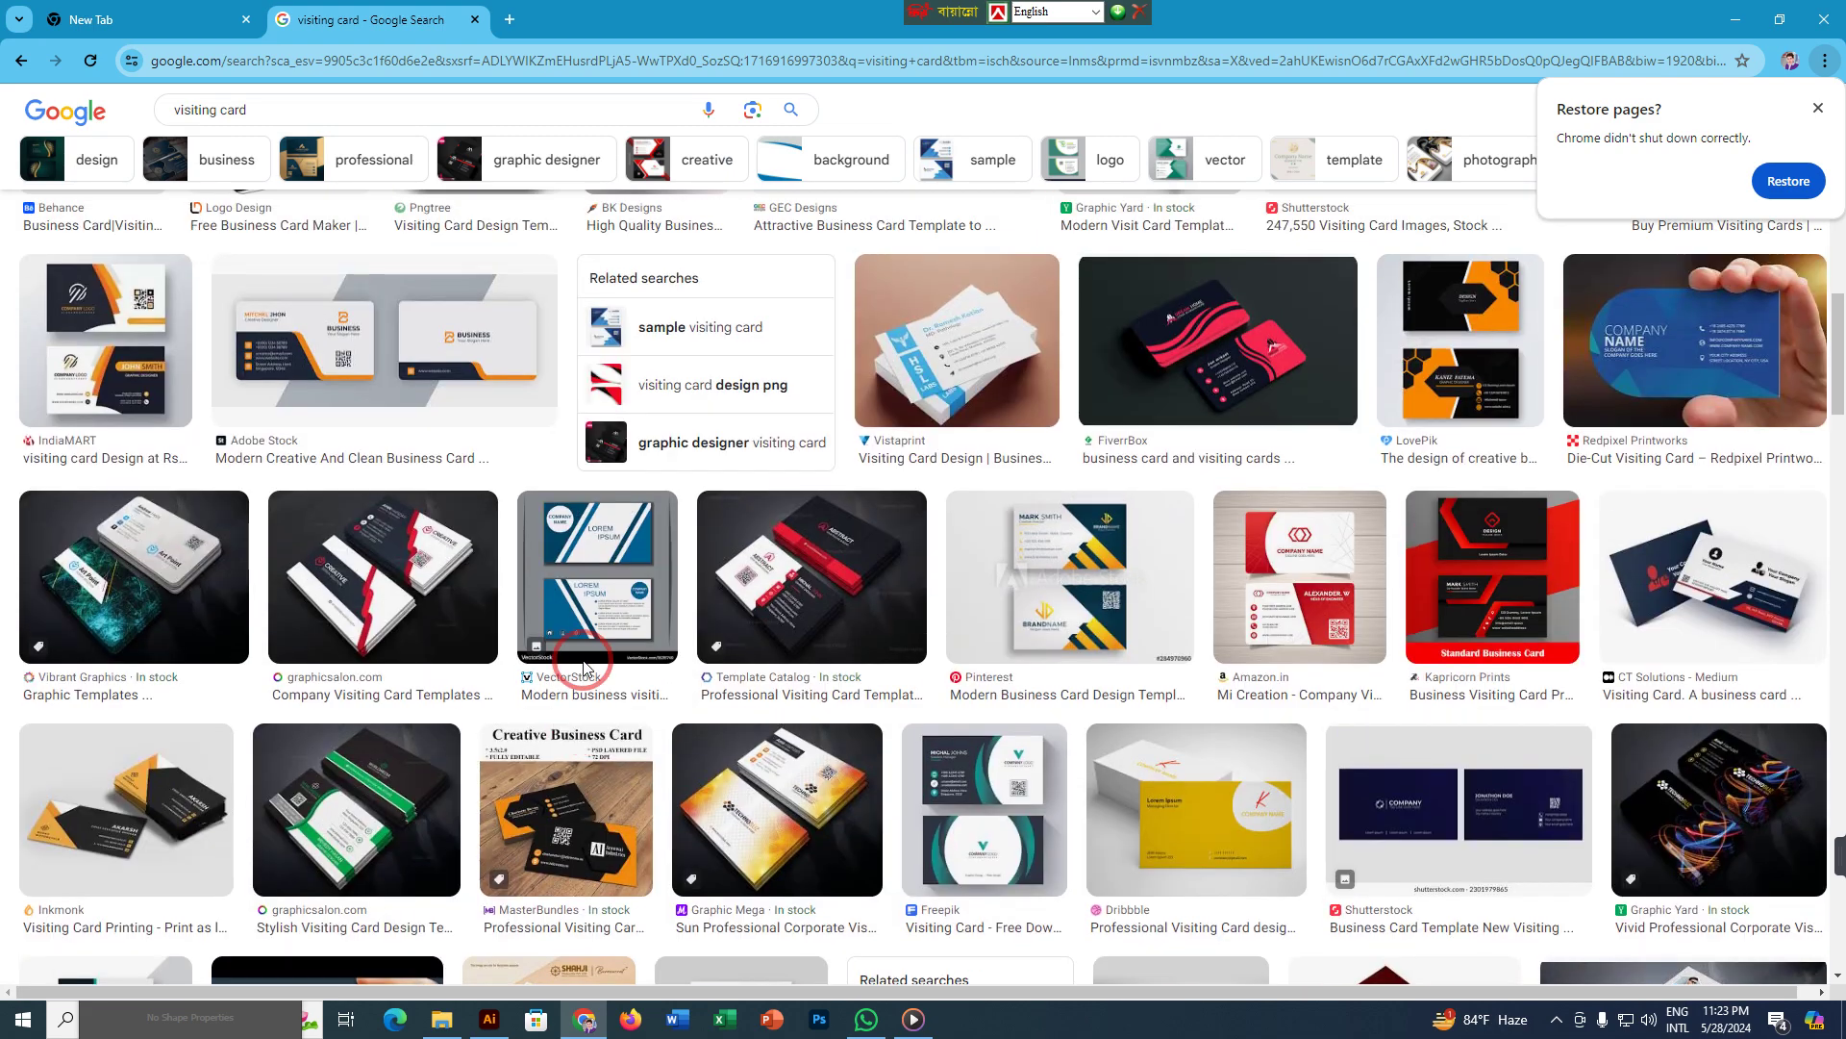
pyautogui.scroll(3, 606, 640)
pyautogui.scroll(2, 621, 635)
pyautogui.scroll(4, 620, 634)
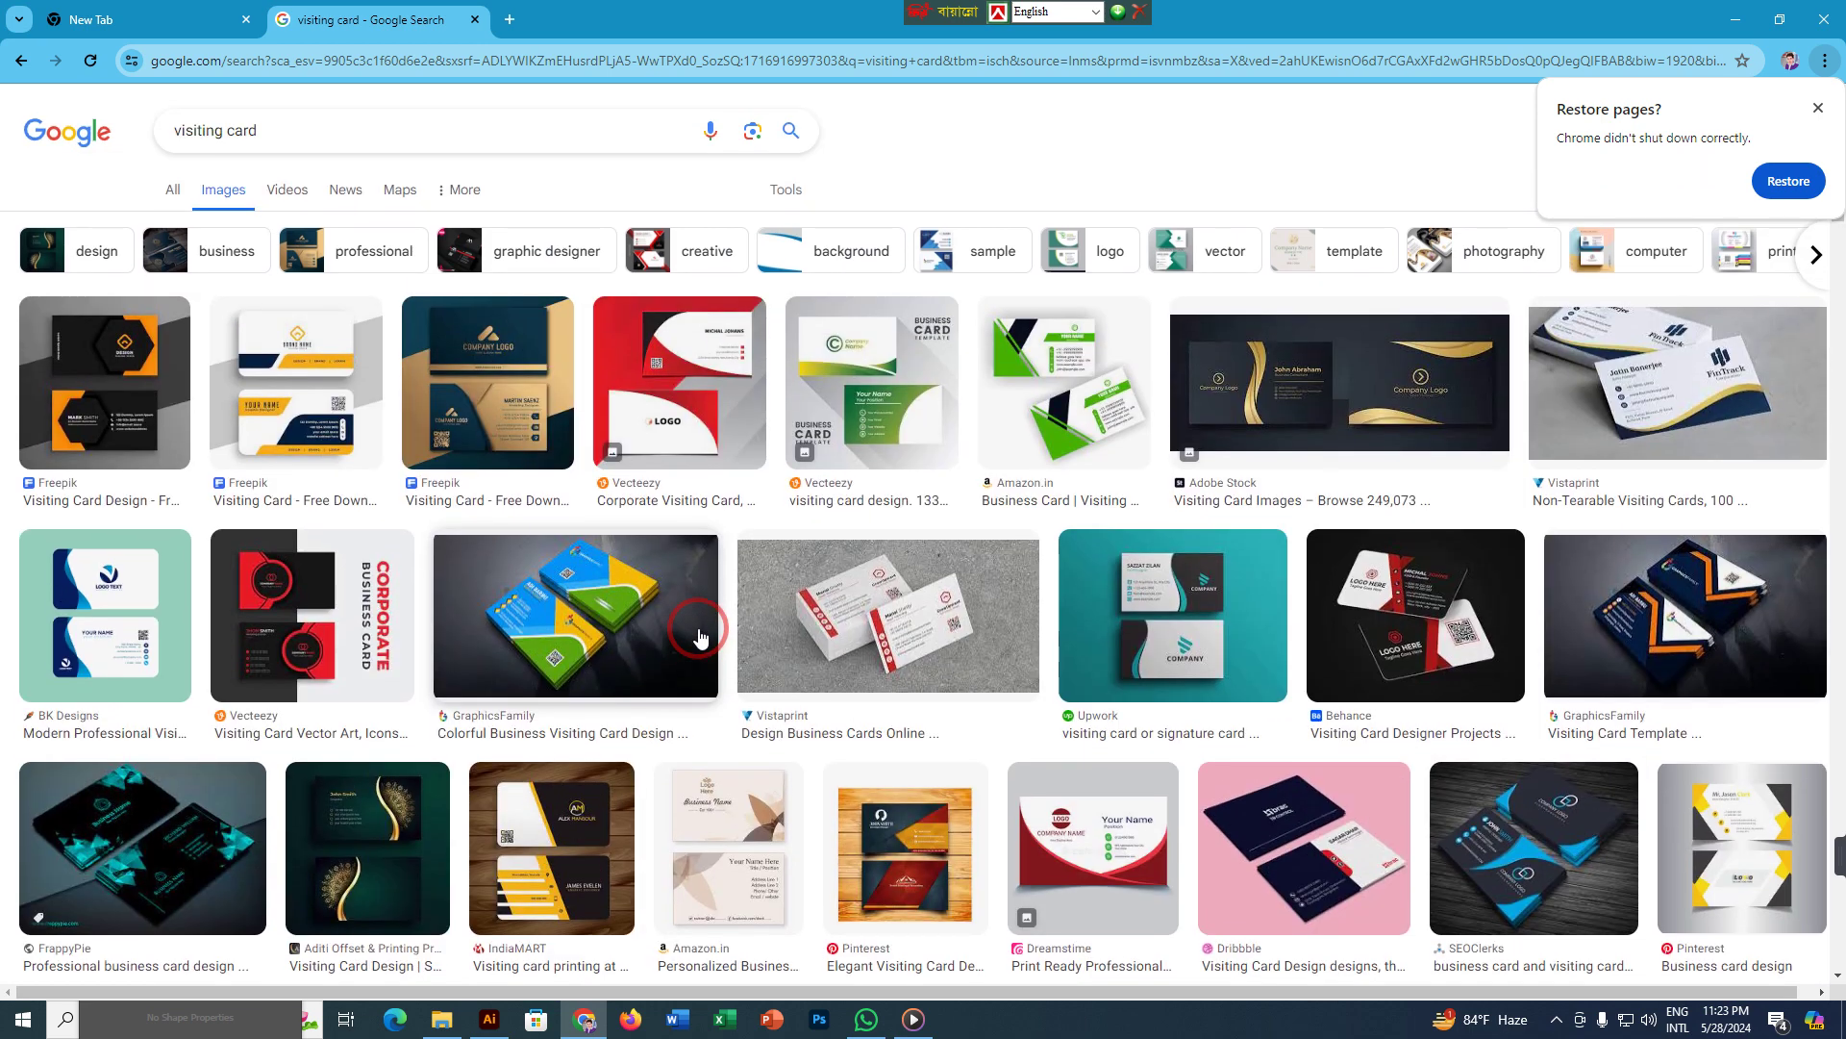
# - Open the red and white BK Designs visiting card image from the results and copy the image
pyautogui.scroll(-5, 699, 637)
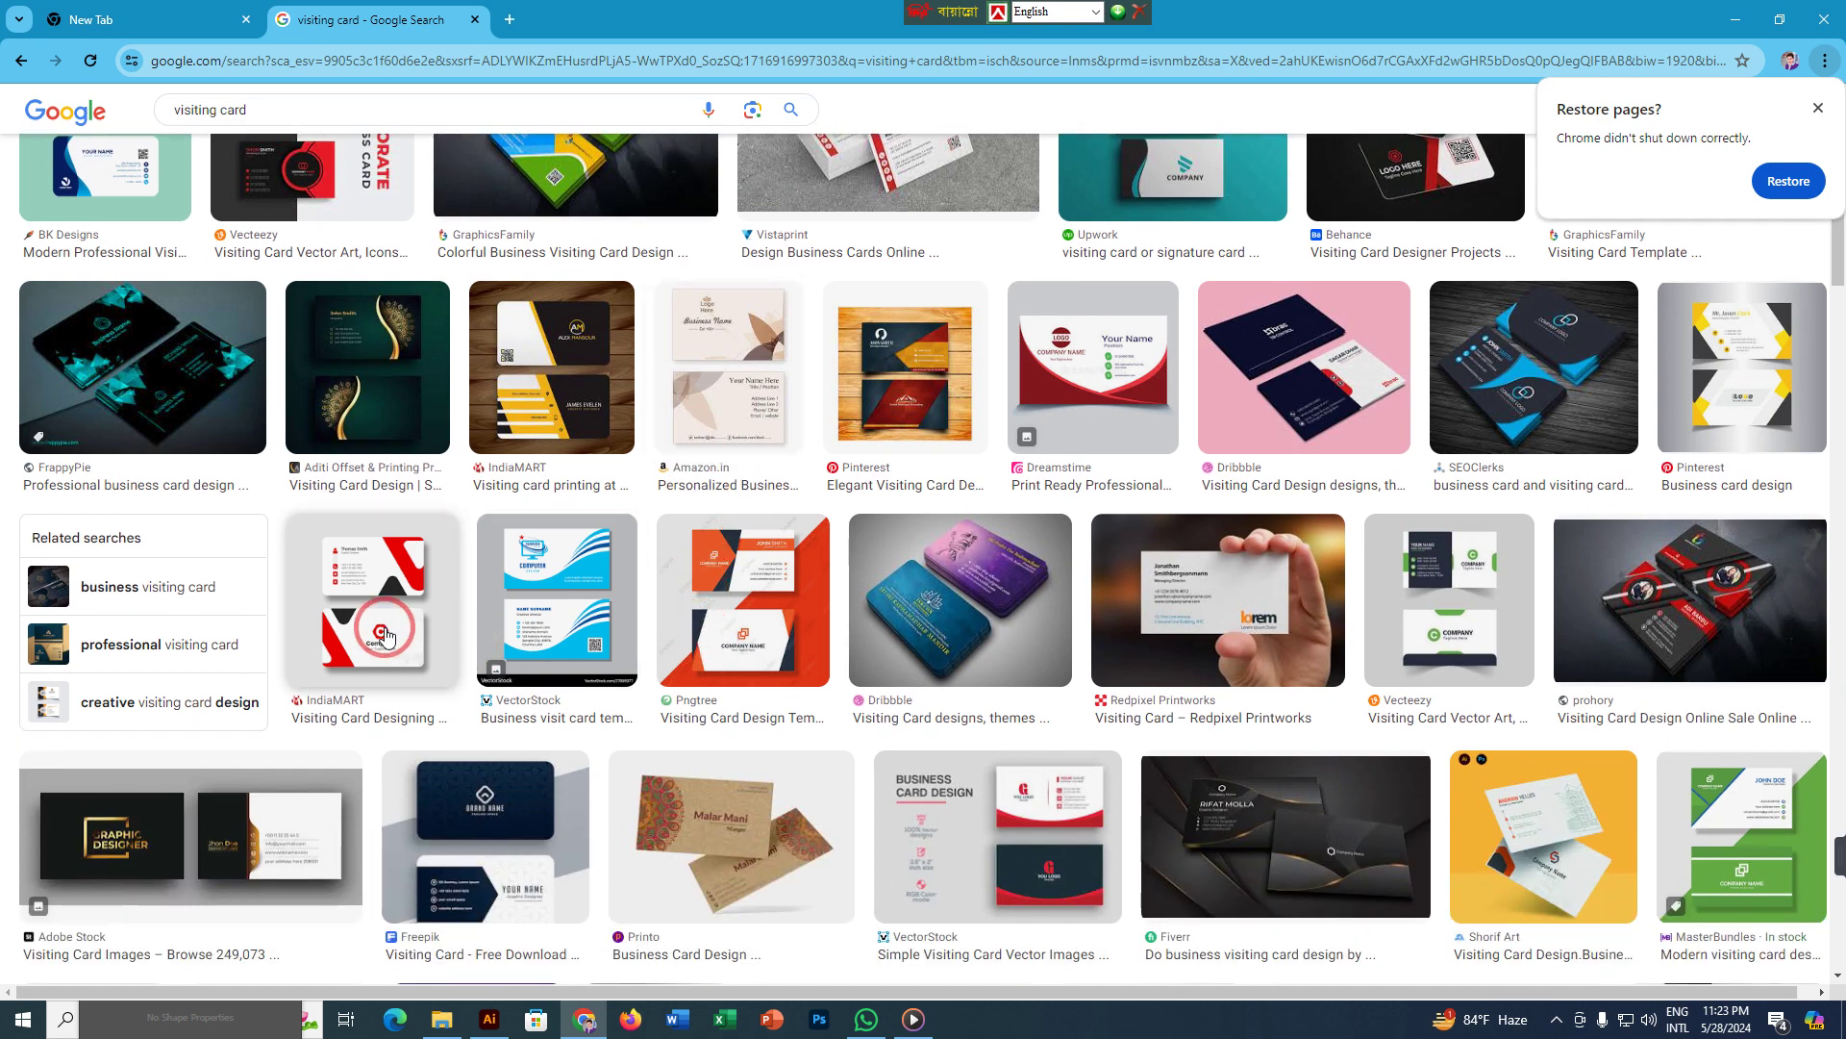
pyautogui.scroll(-3, 384, 635)
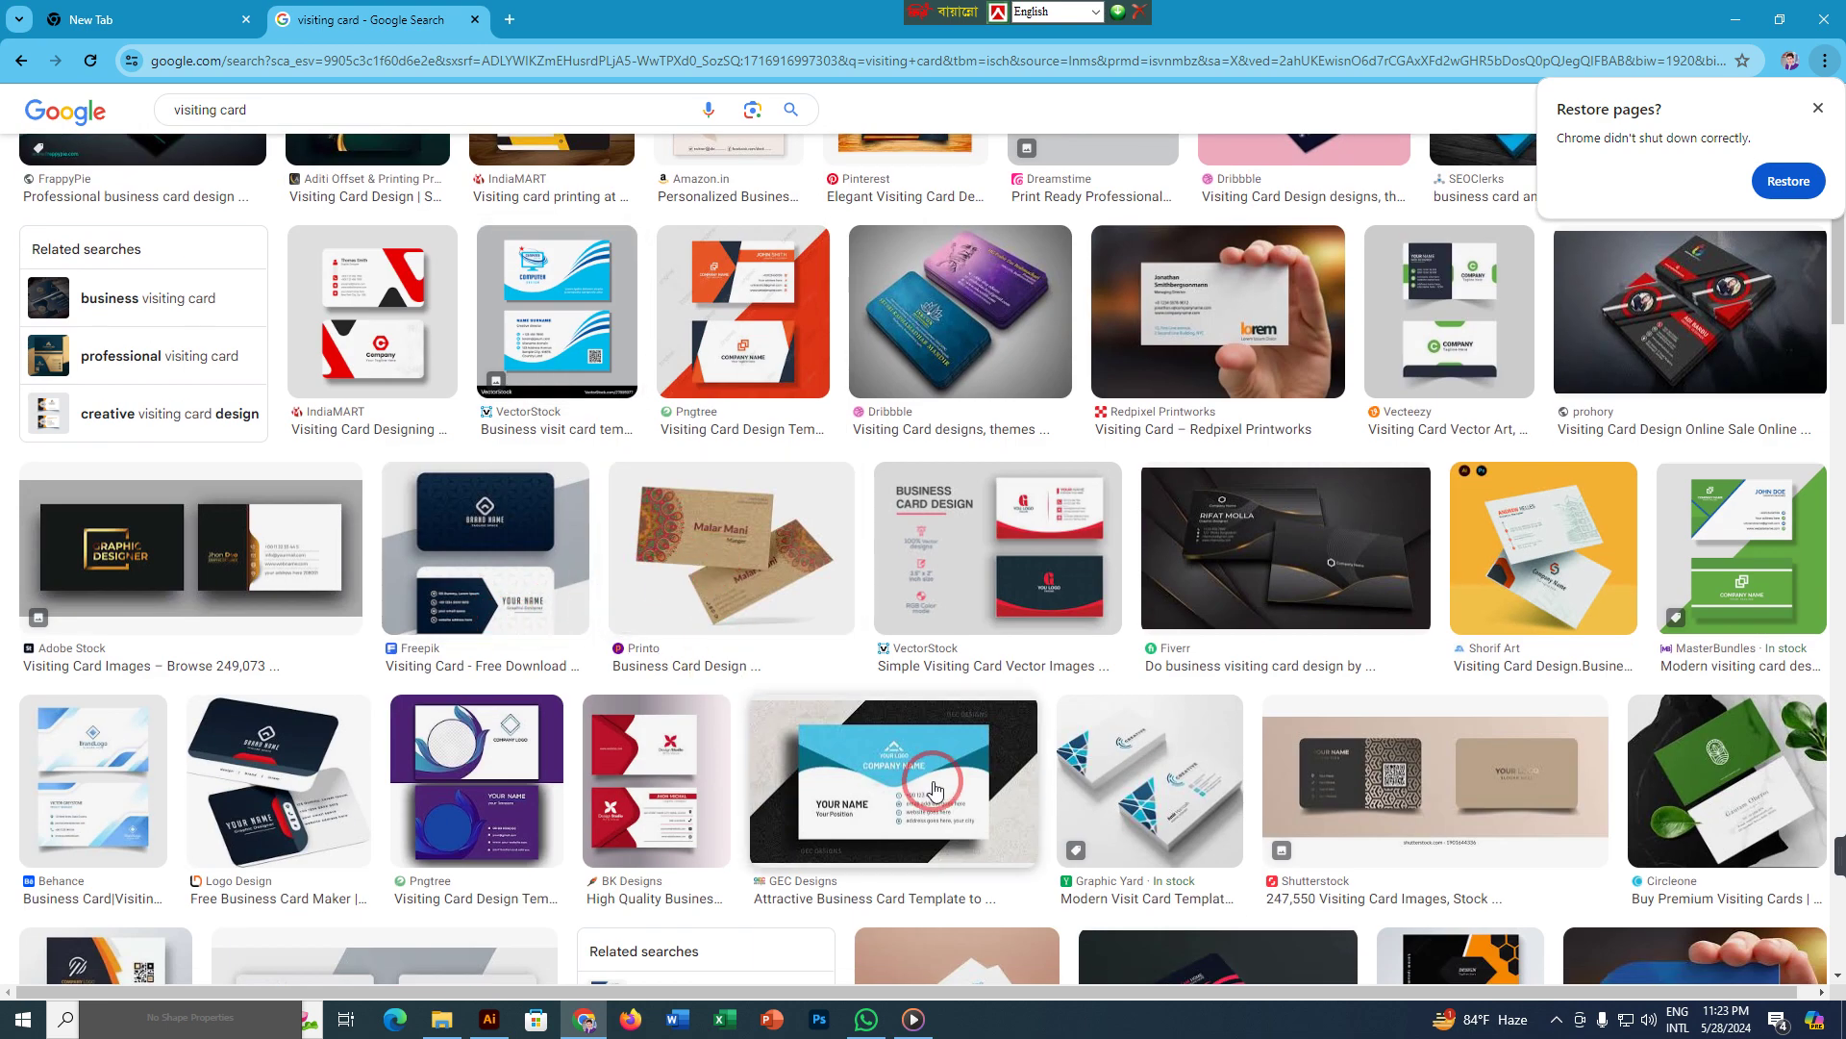
pyautogui.click(683, 782)
pyautogui.rightClick(1435, 420)
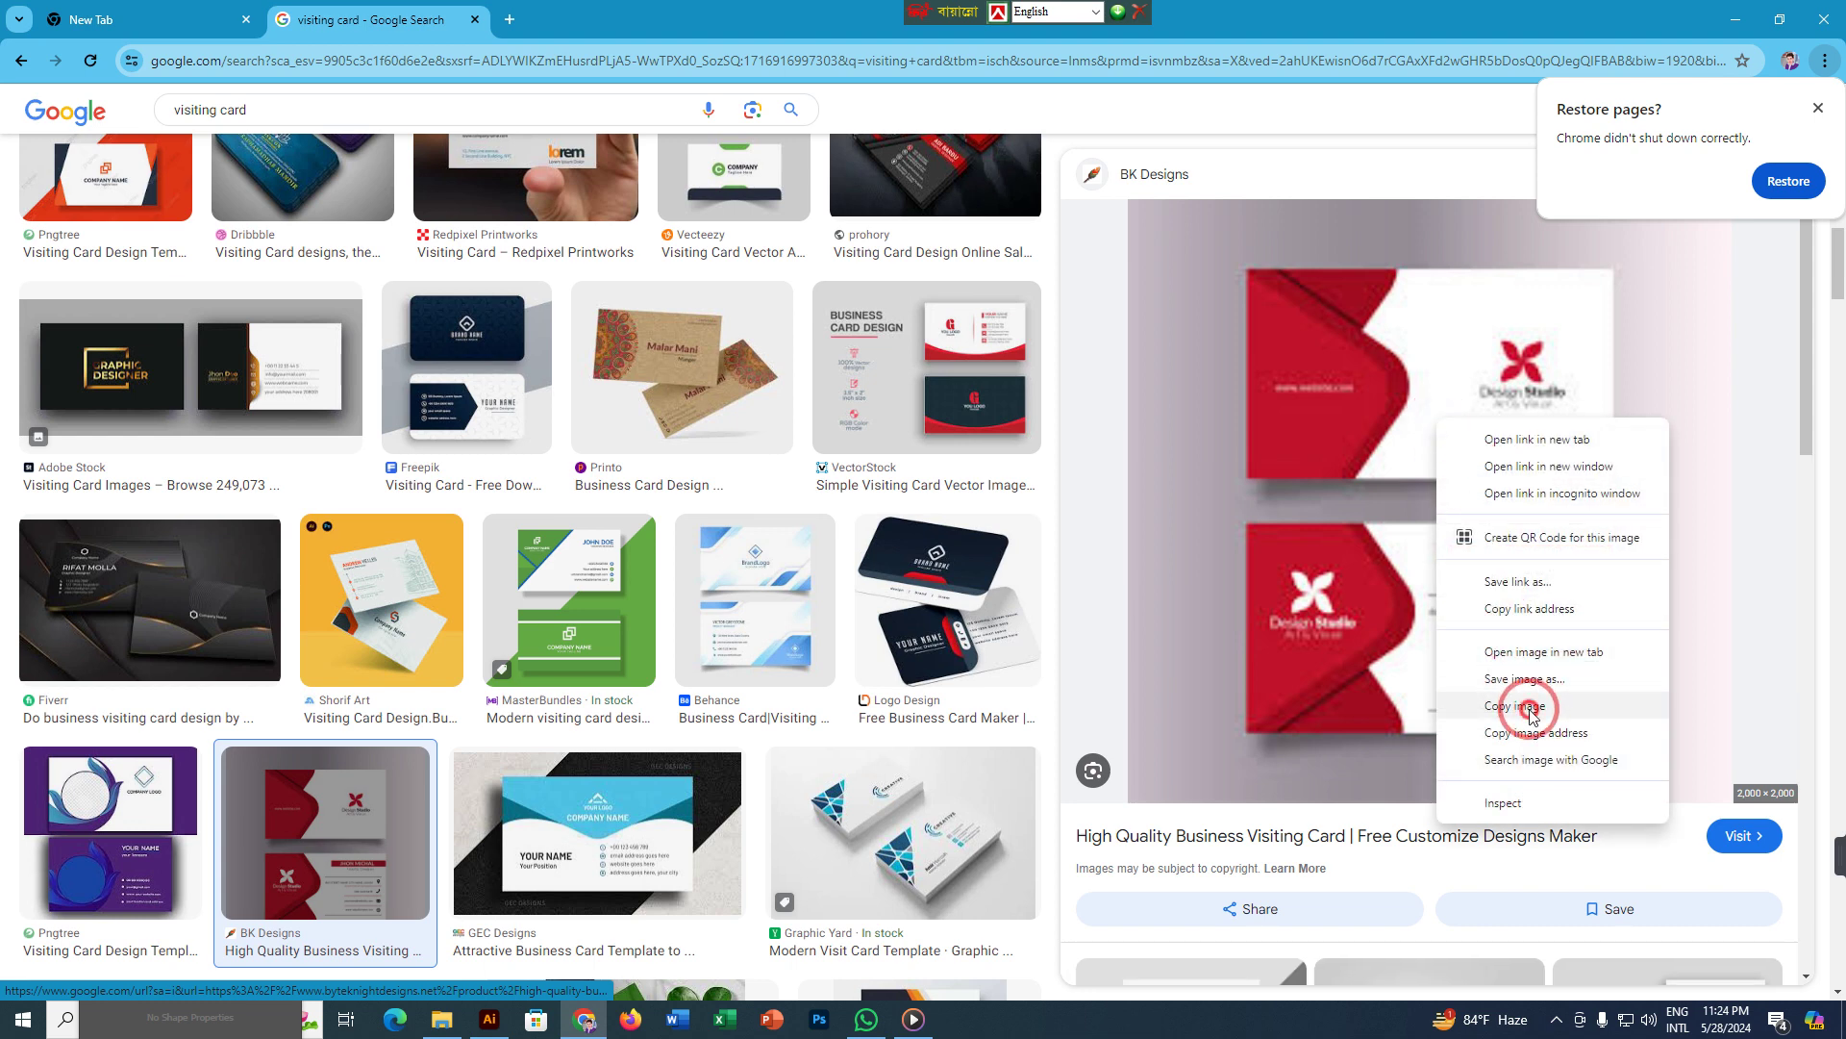
pyautogui.click(1529, 710)
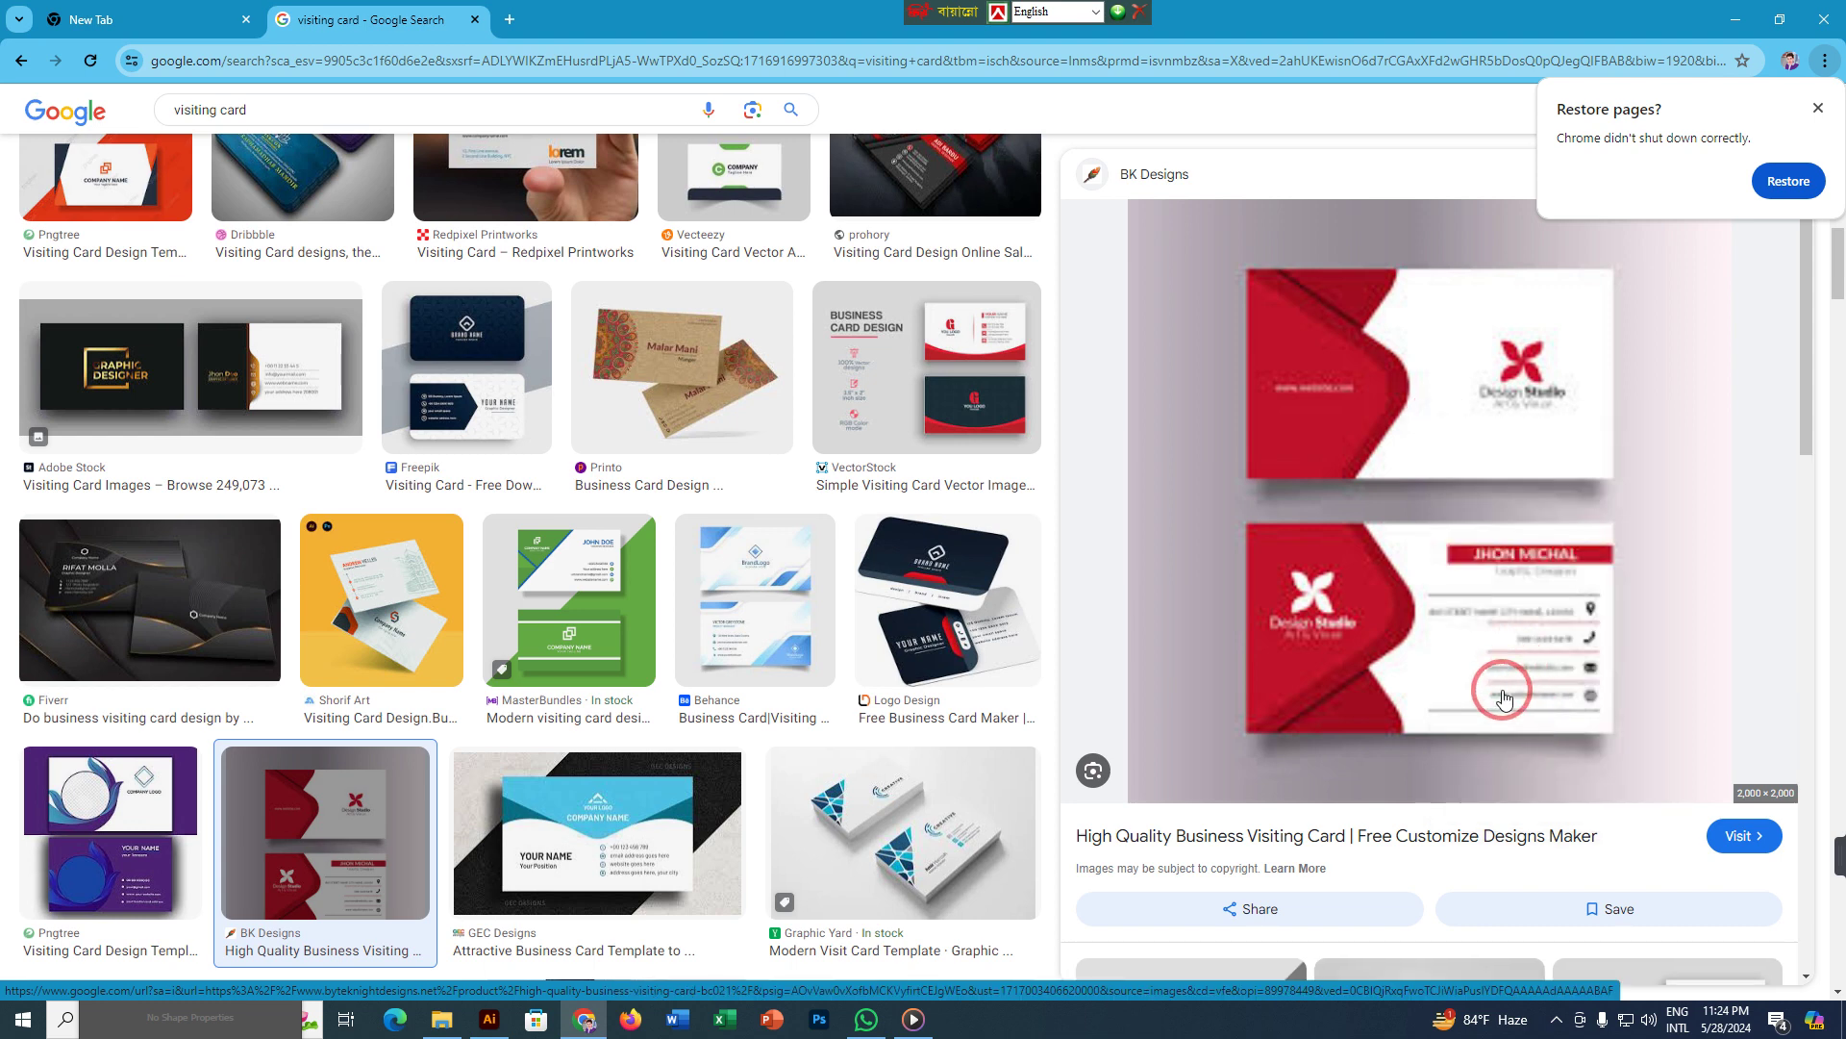
# - Switch back to Illustrator, paste the copied card image, and move it to about X 16.57 in, Y 10.13 in
pyautogui.hotkey('alt', 'Tab')
pyautogui.hotkey('ctrl', 'v')
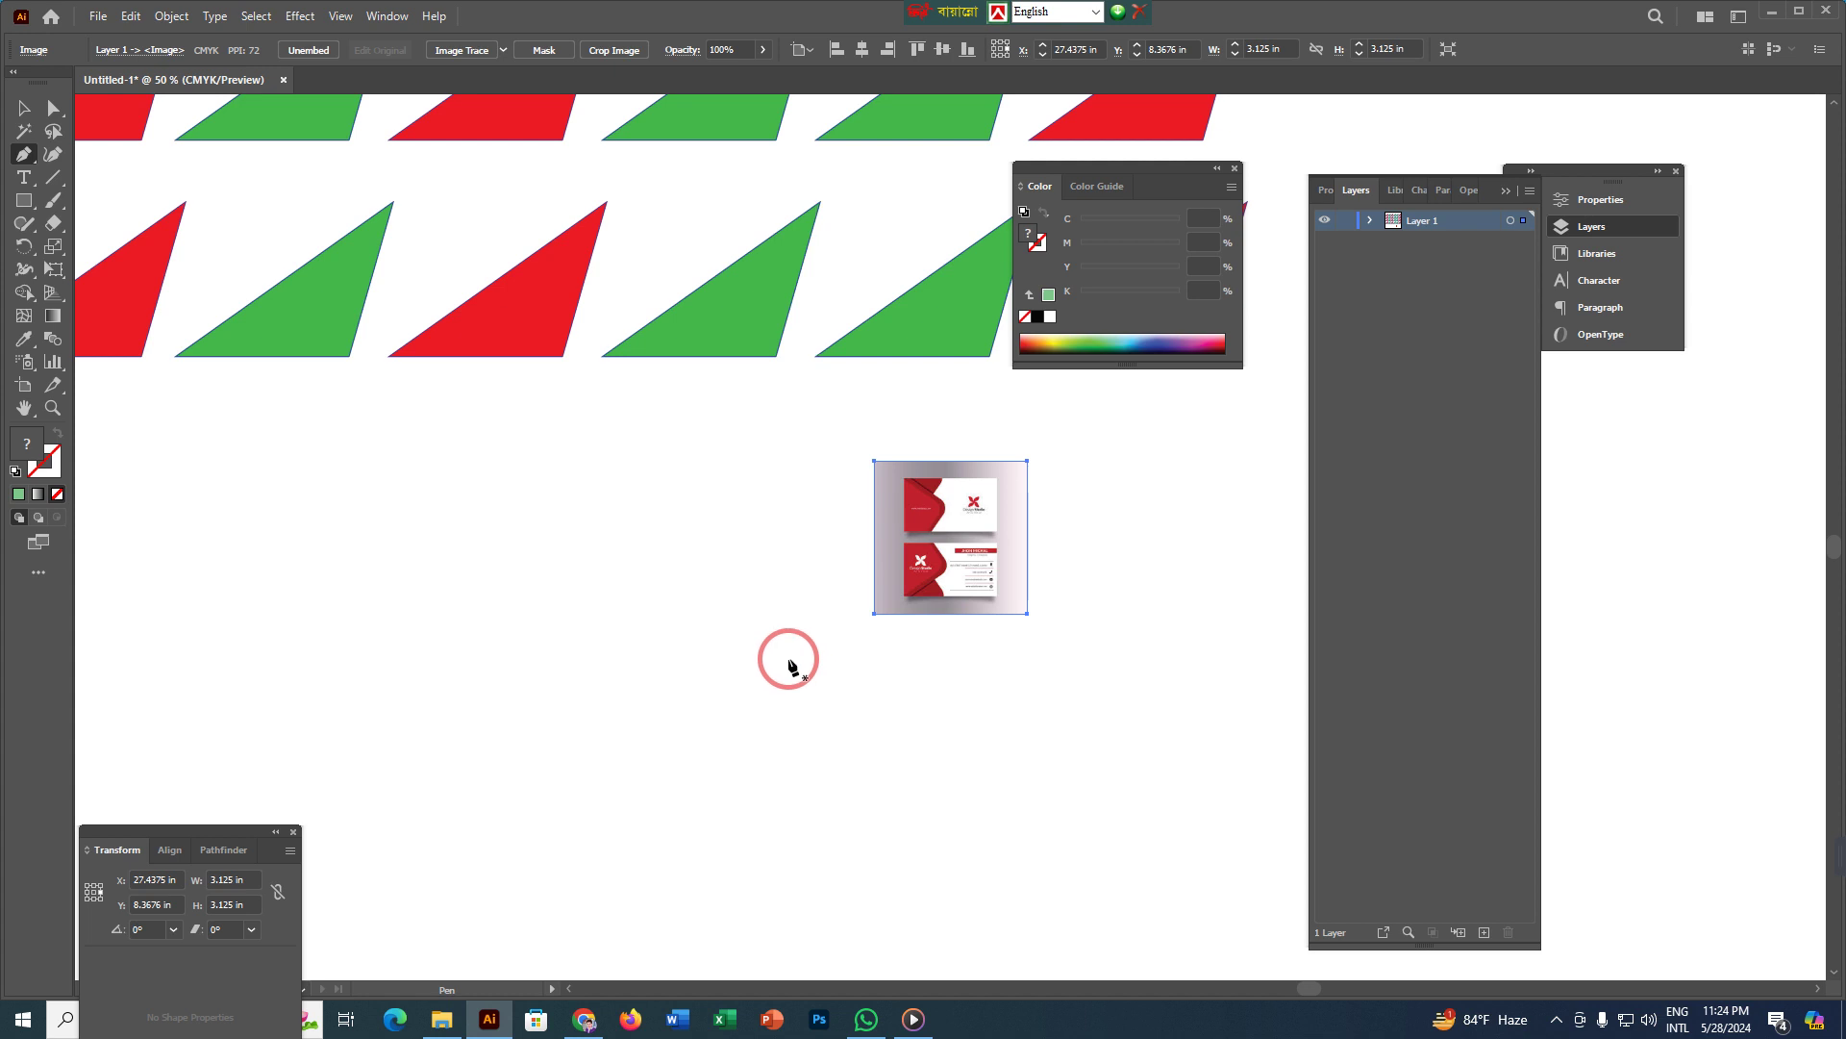
pyautogui.moveTo(968, 590); pyautogui.dragTo(438, 668)
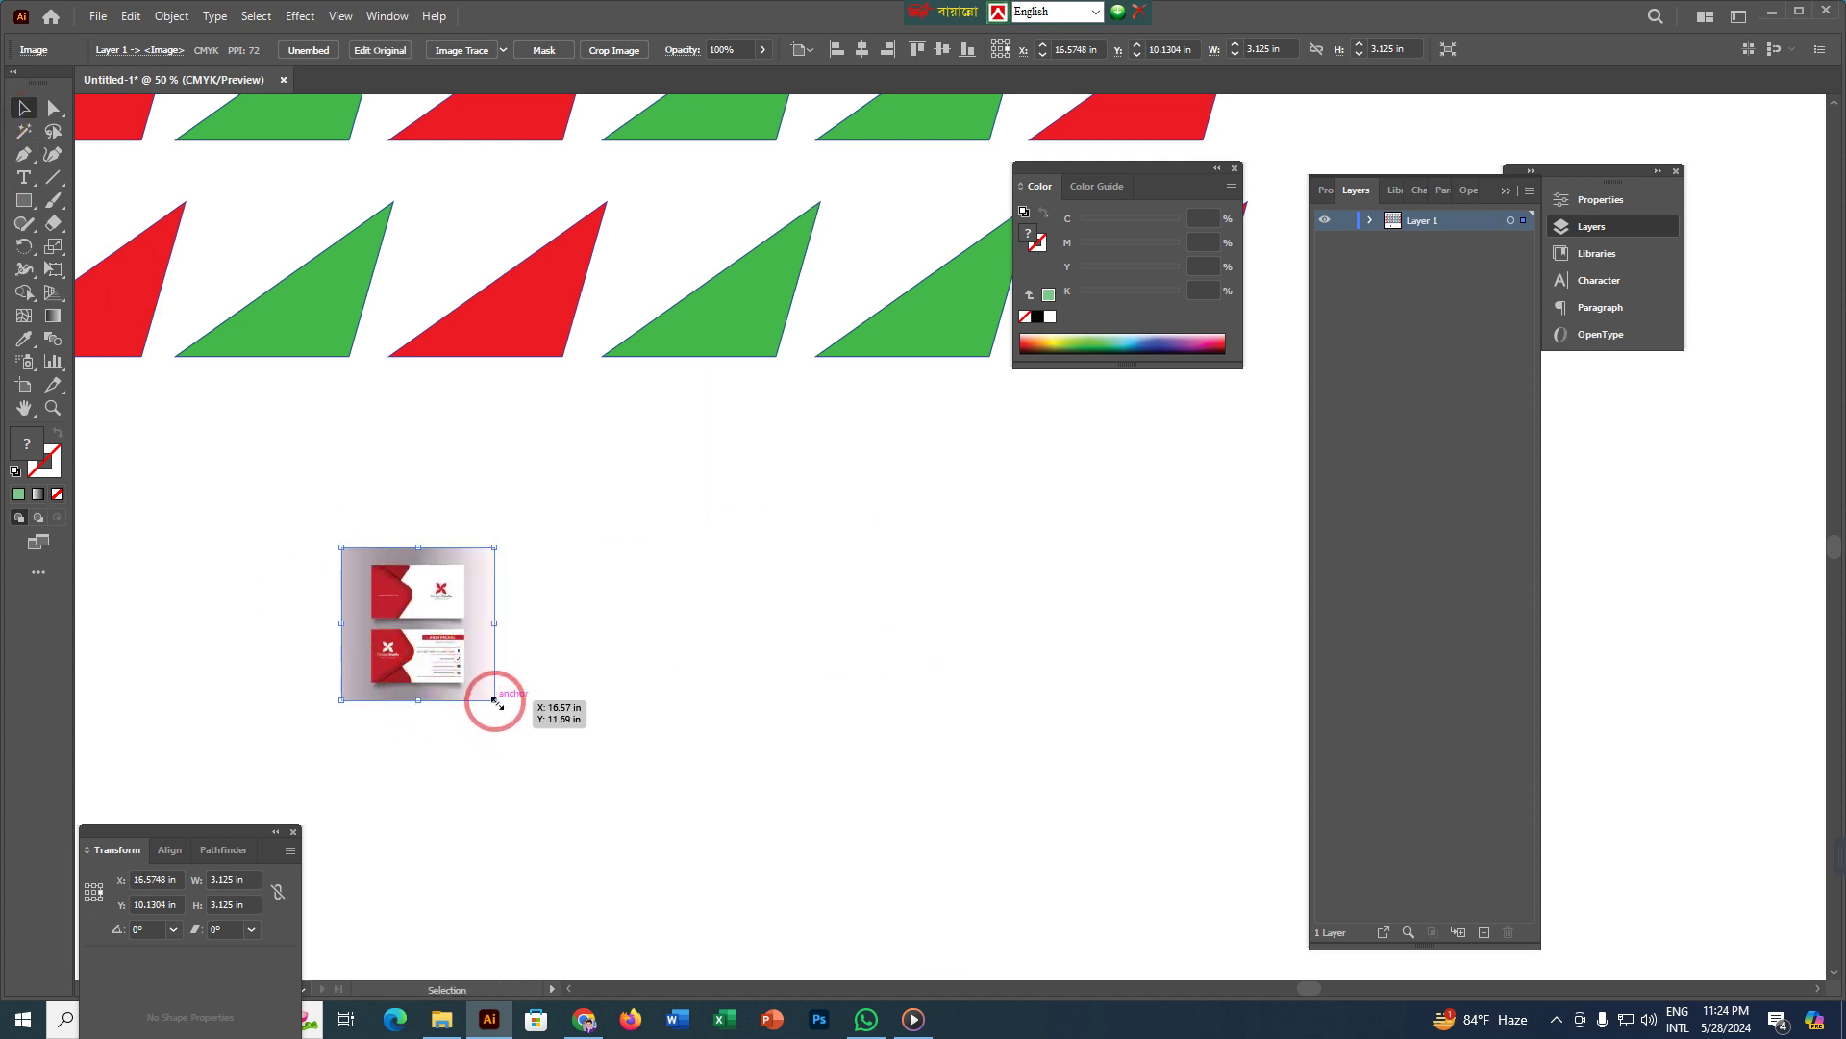
# - Enlarge the card image to about 11.12 in square and place it at about X 23.13 in, Y 21.78 in, below the triangle grid
pyautogui.moveTo(495, 701); pyautogui.dragTo(693, 895)
pyautogui.scroll(-3, 738, 810)
pyautogui.moveTo(775, 812); pyautogui.dragTo(602, 479)
pyautogui.moveTo(490, 449); pyautogui.dragTo(533, 638)
pyautogui.scroll(3, 533, 643)
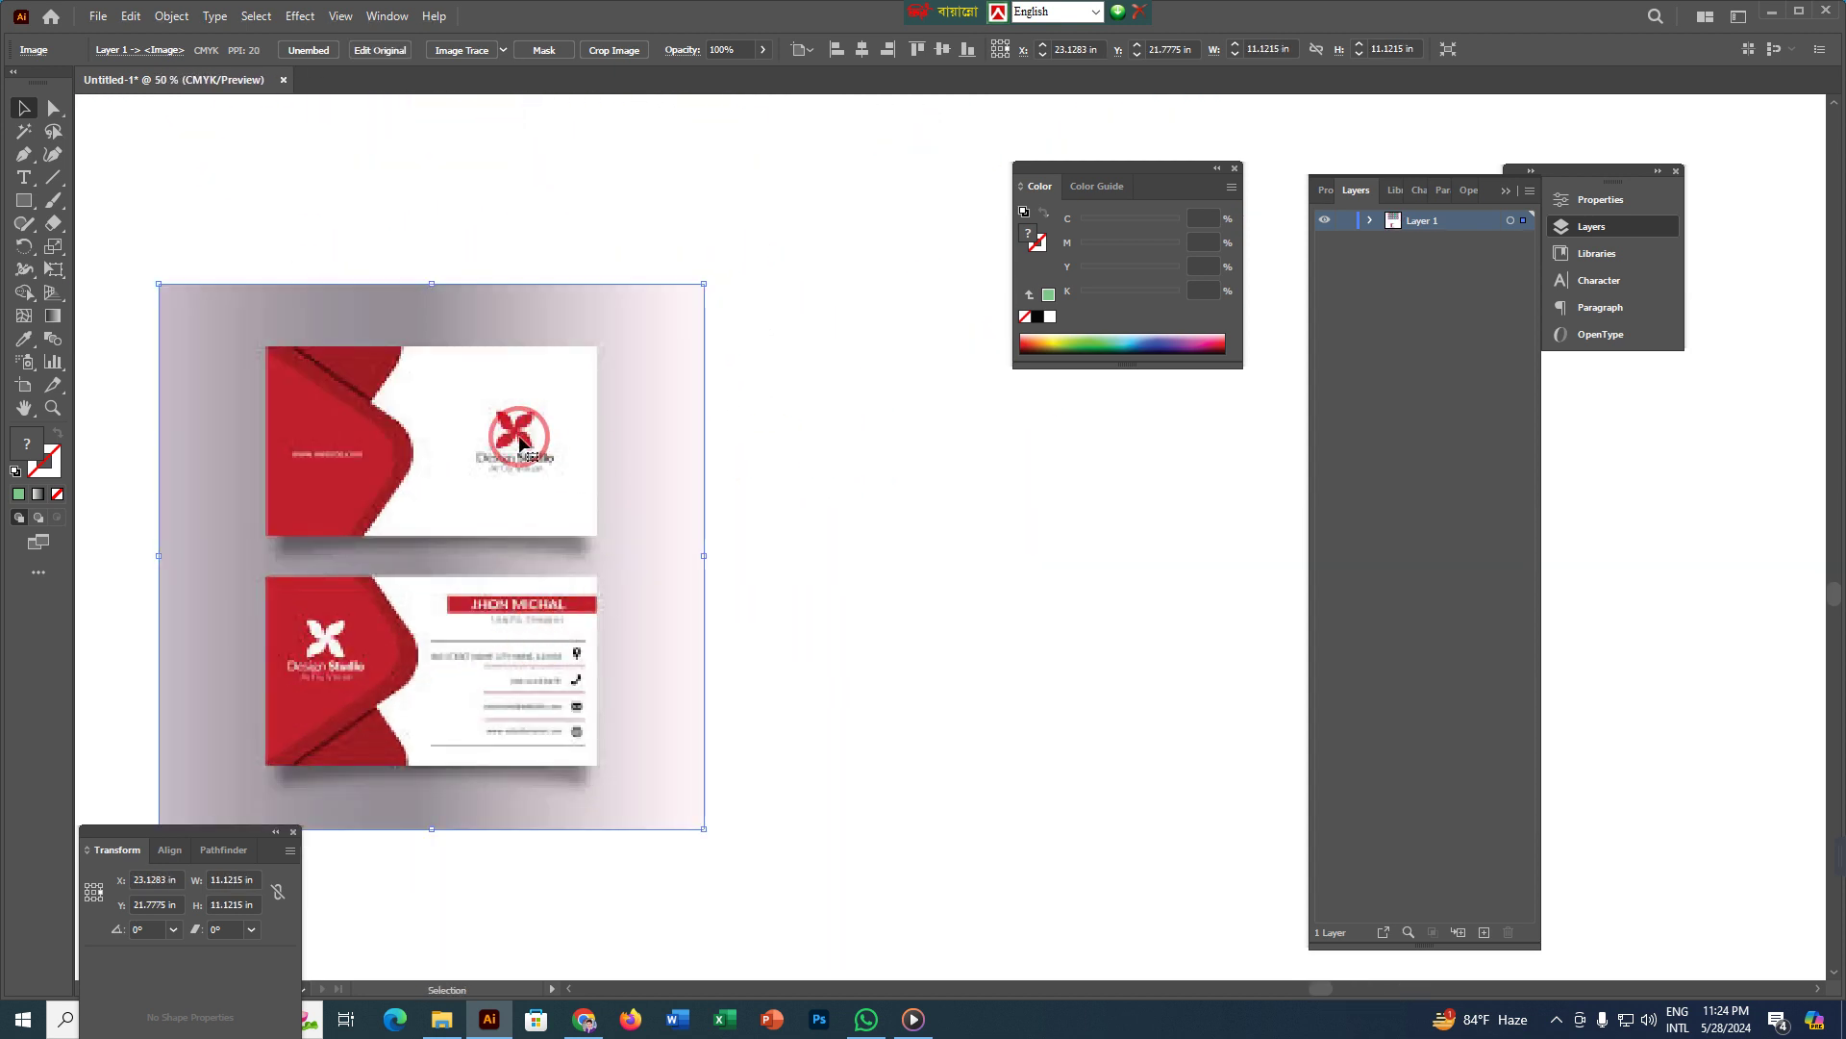
# - Switch to Chrome, dismiss the offer to restore pages, and return to the start of the visiting card image results
pyautogui.hotkey('alt', 'Tab')
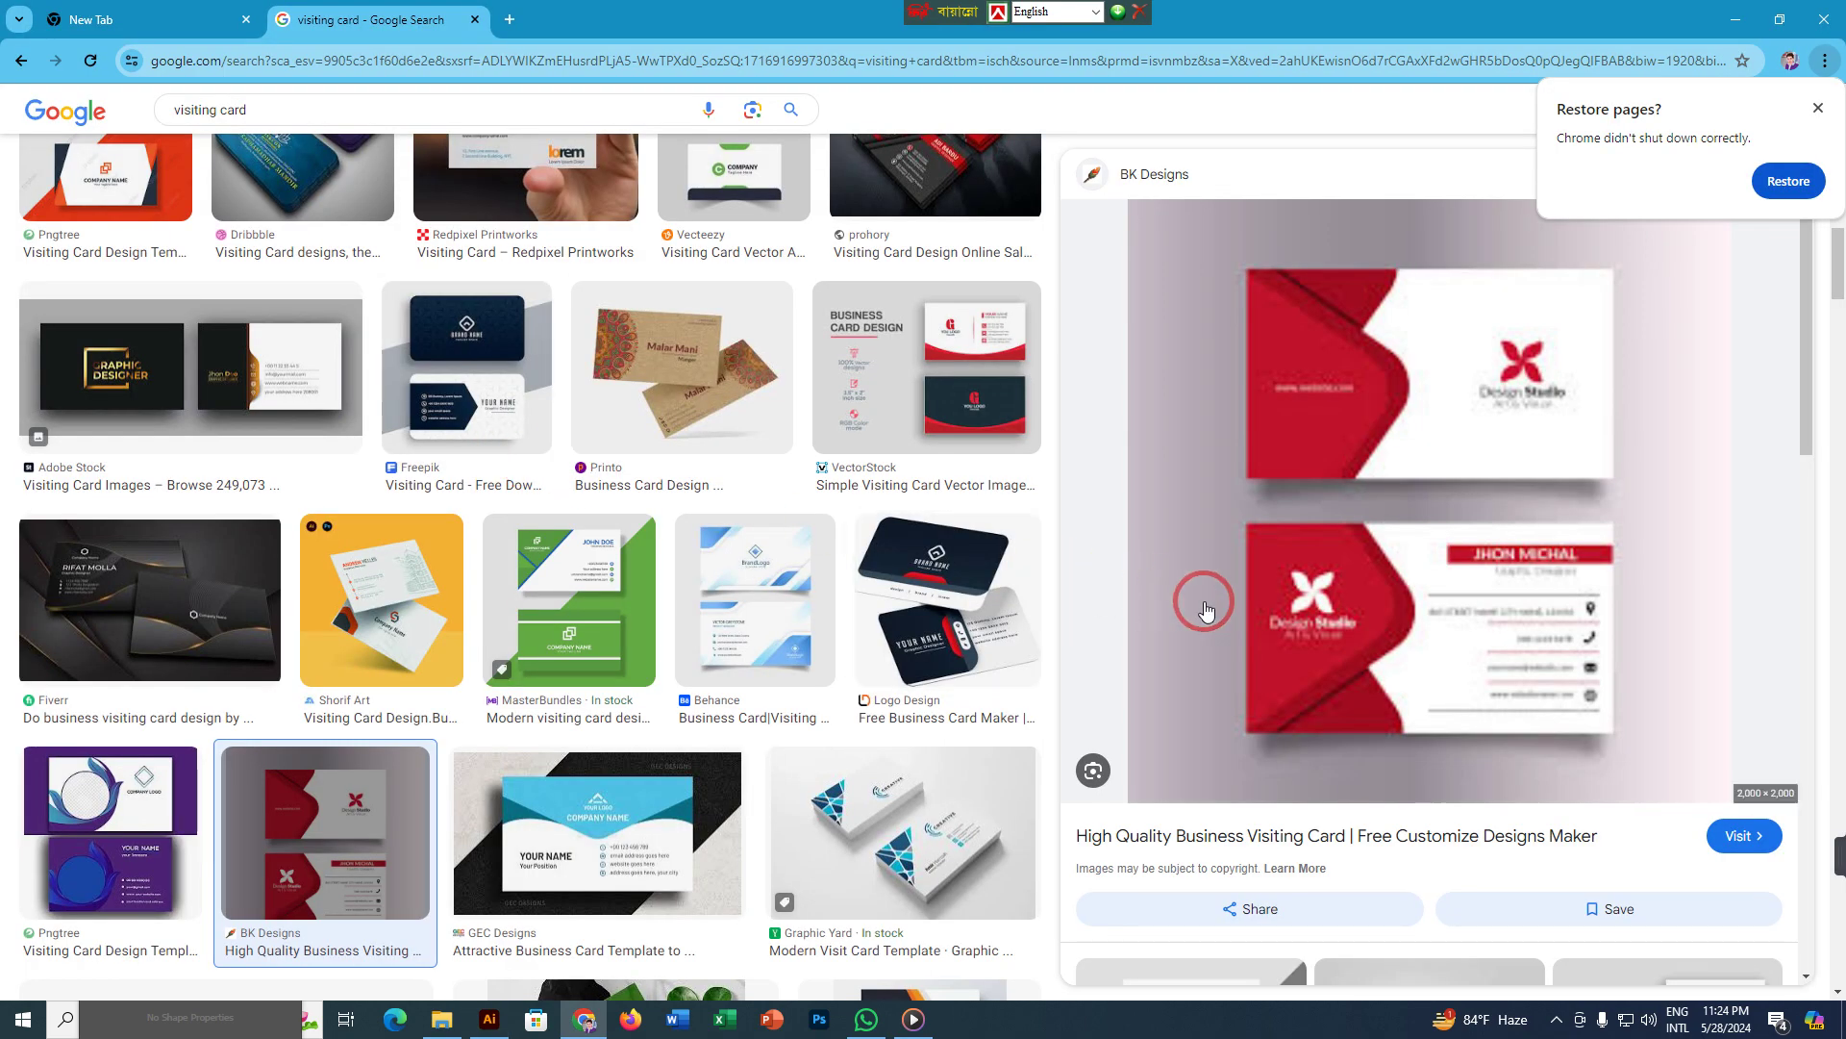
pyautogui.click(1818, 108)
pyautogui.scroll(5, 692, 328)
pyautogui.scroll(4, 693, 328)
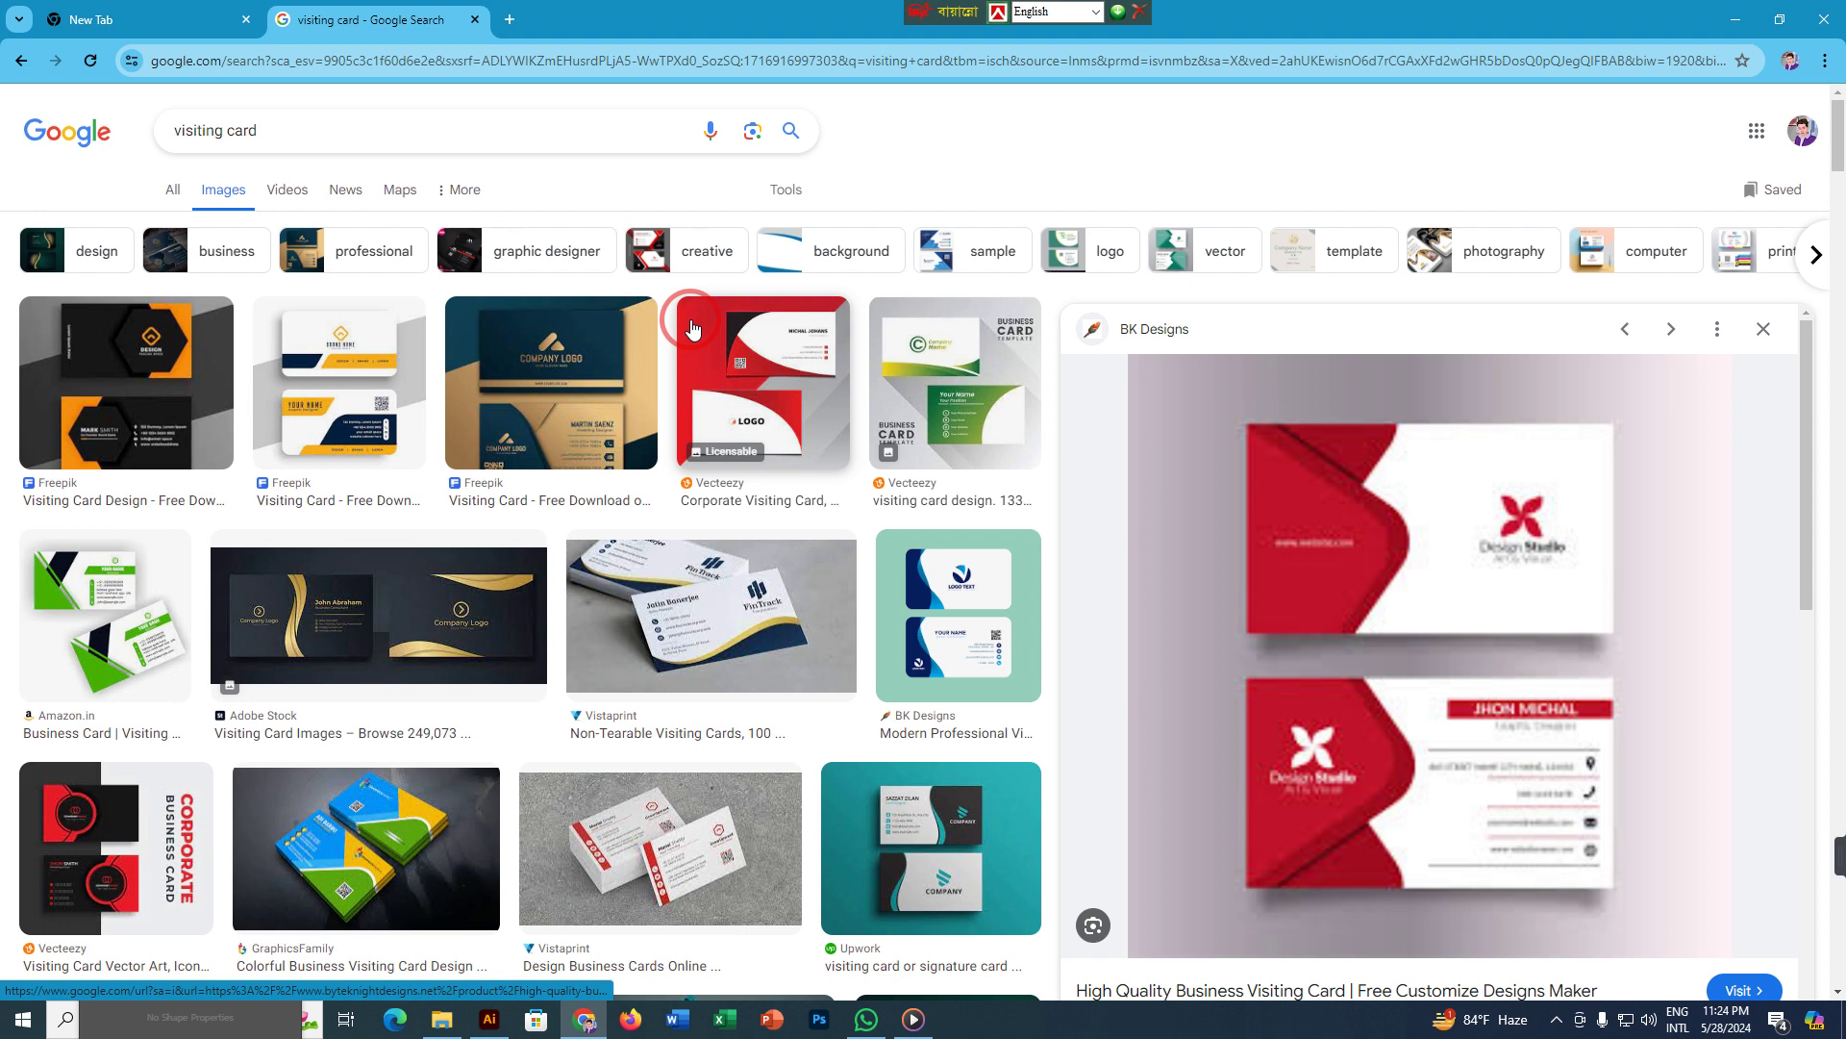
# - Filter the visiting card image results to the Large size
pyautogui.click(787, 191)
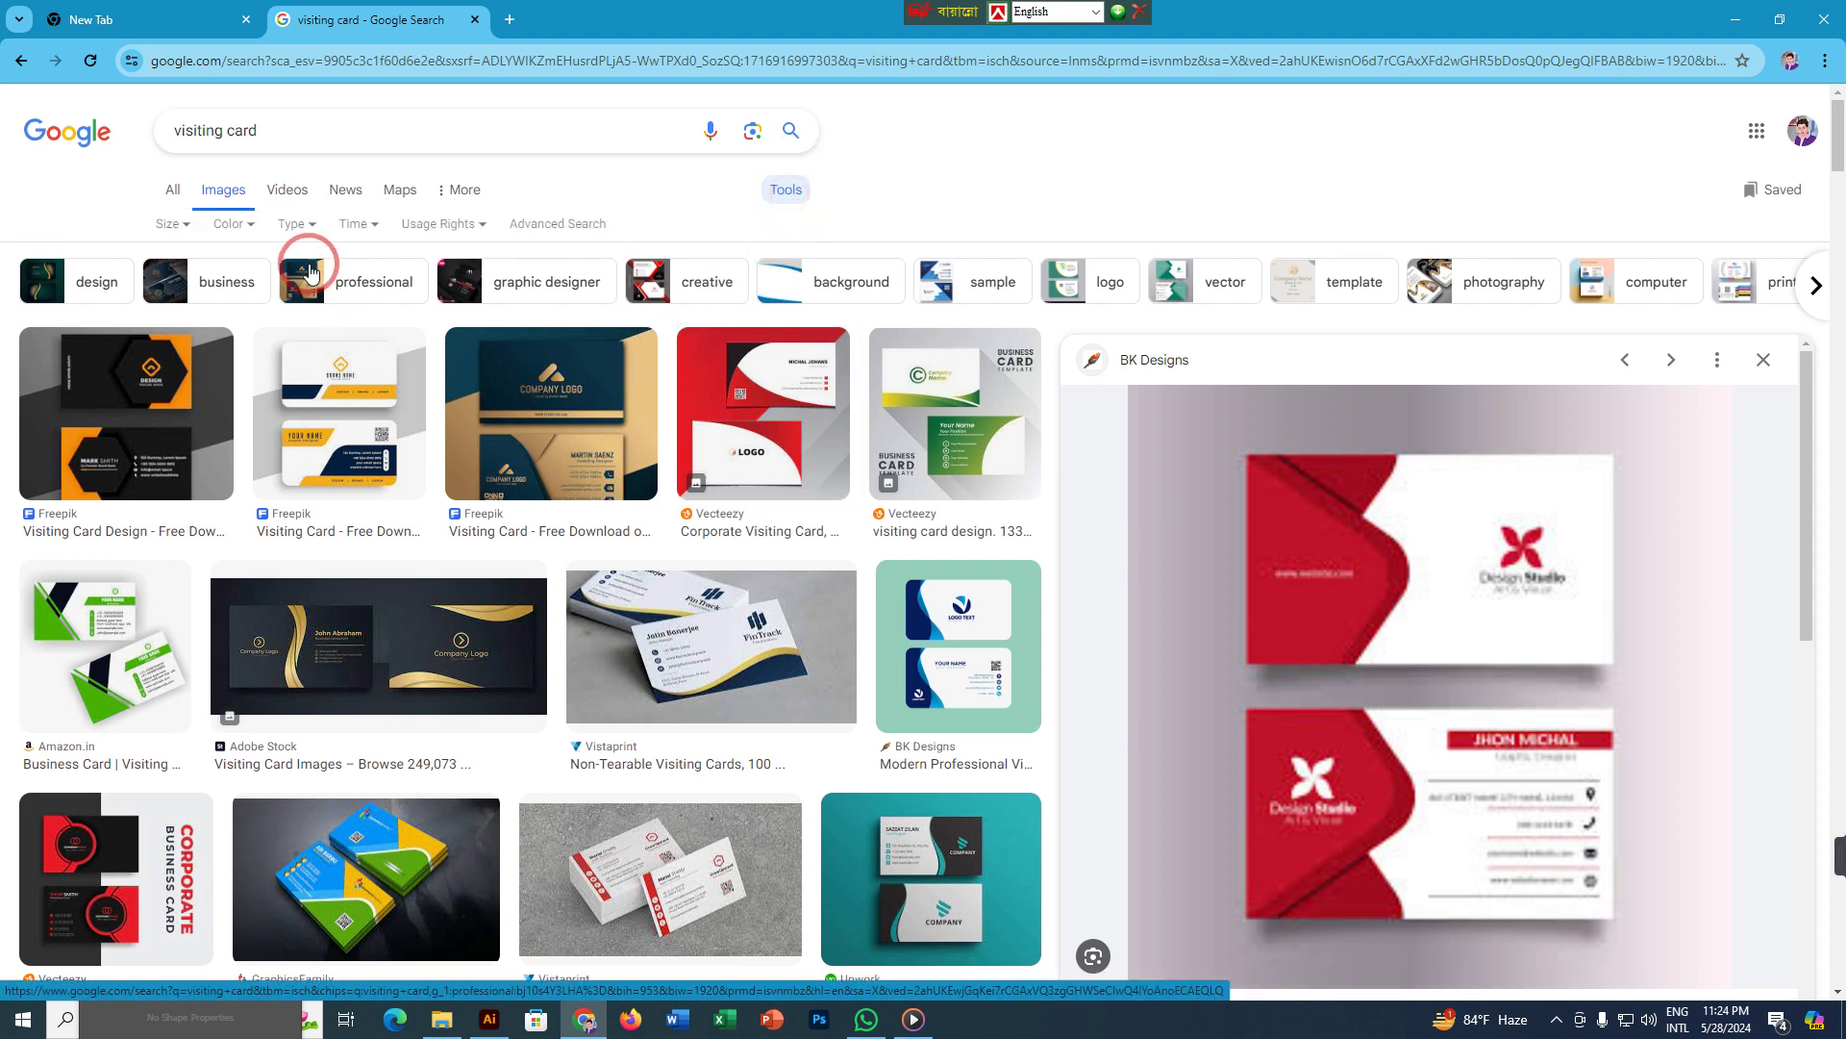
pyautogui.click(179, 224)
pyautogui.click(222, 289)
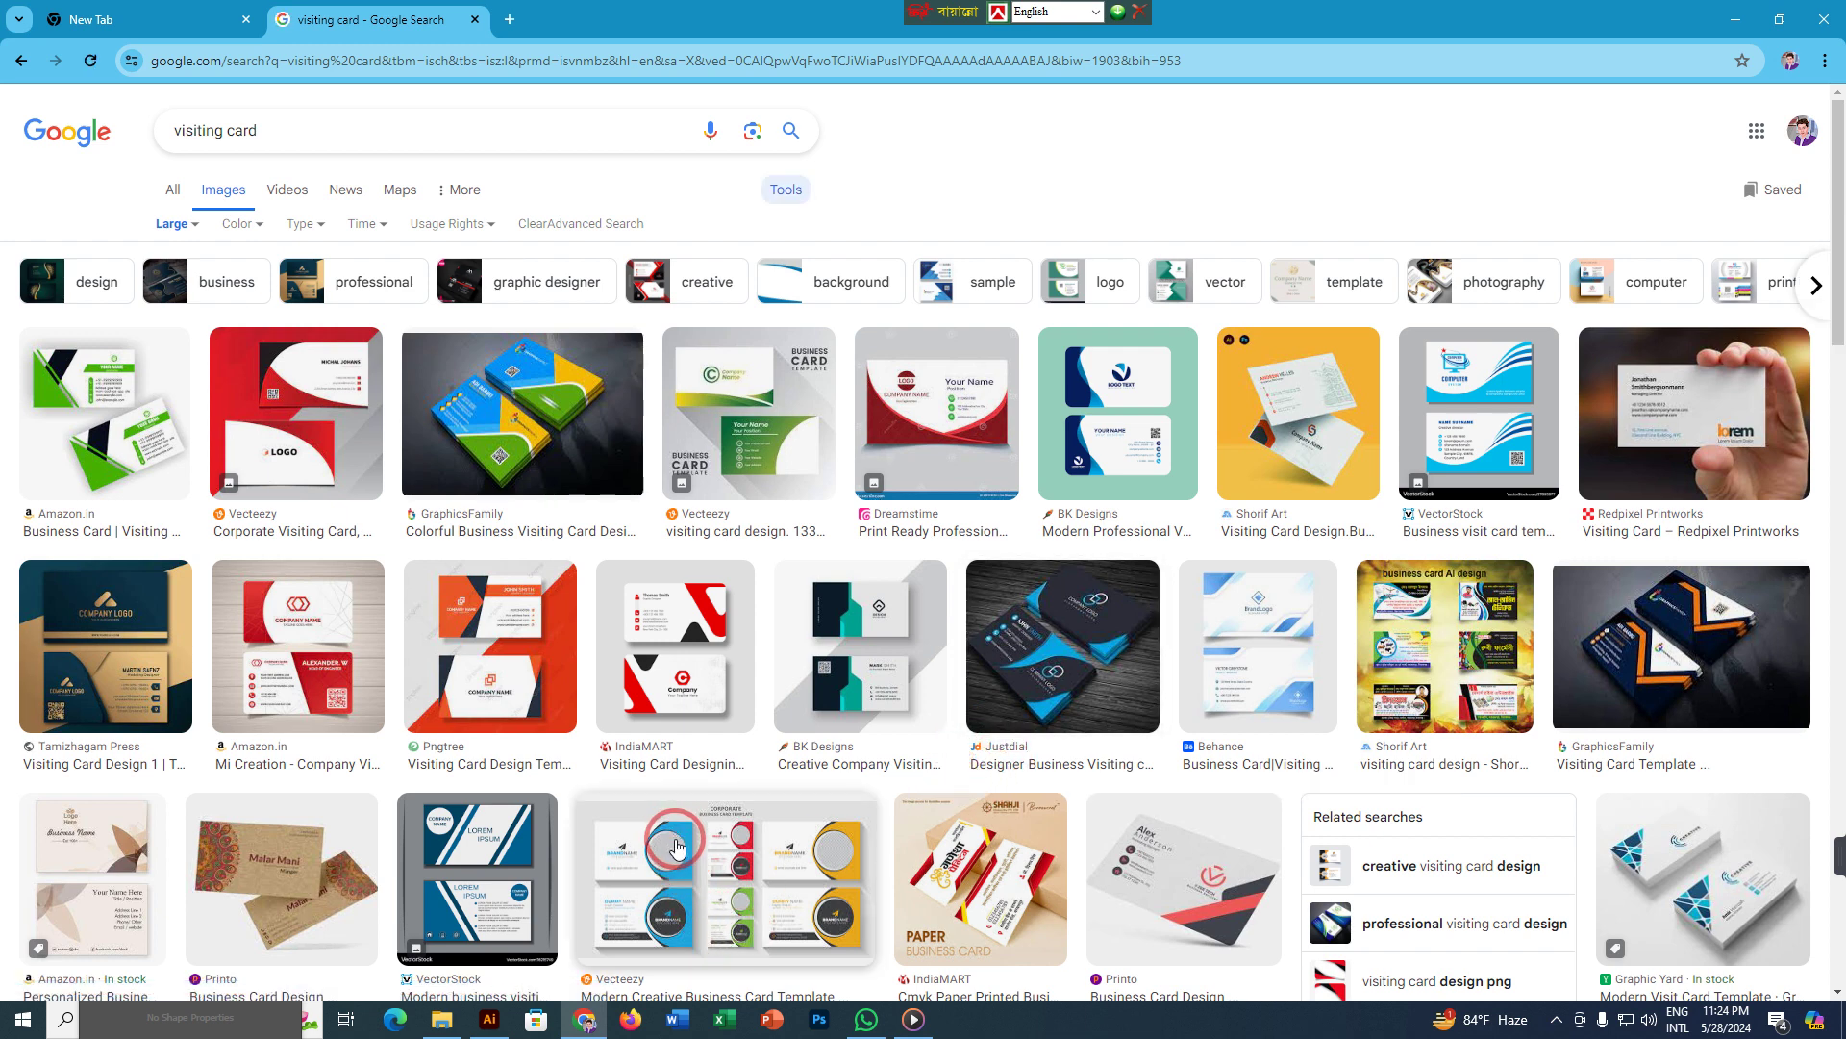
# - Open the Shorif Art visiting card image with the plant on a grey background and copy the image
pyautogui.scroll(-7, 676, 847)
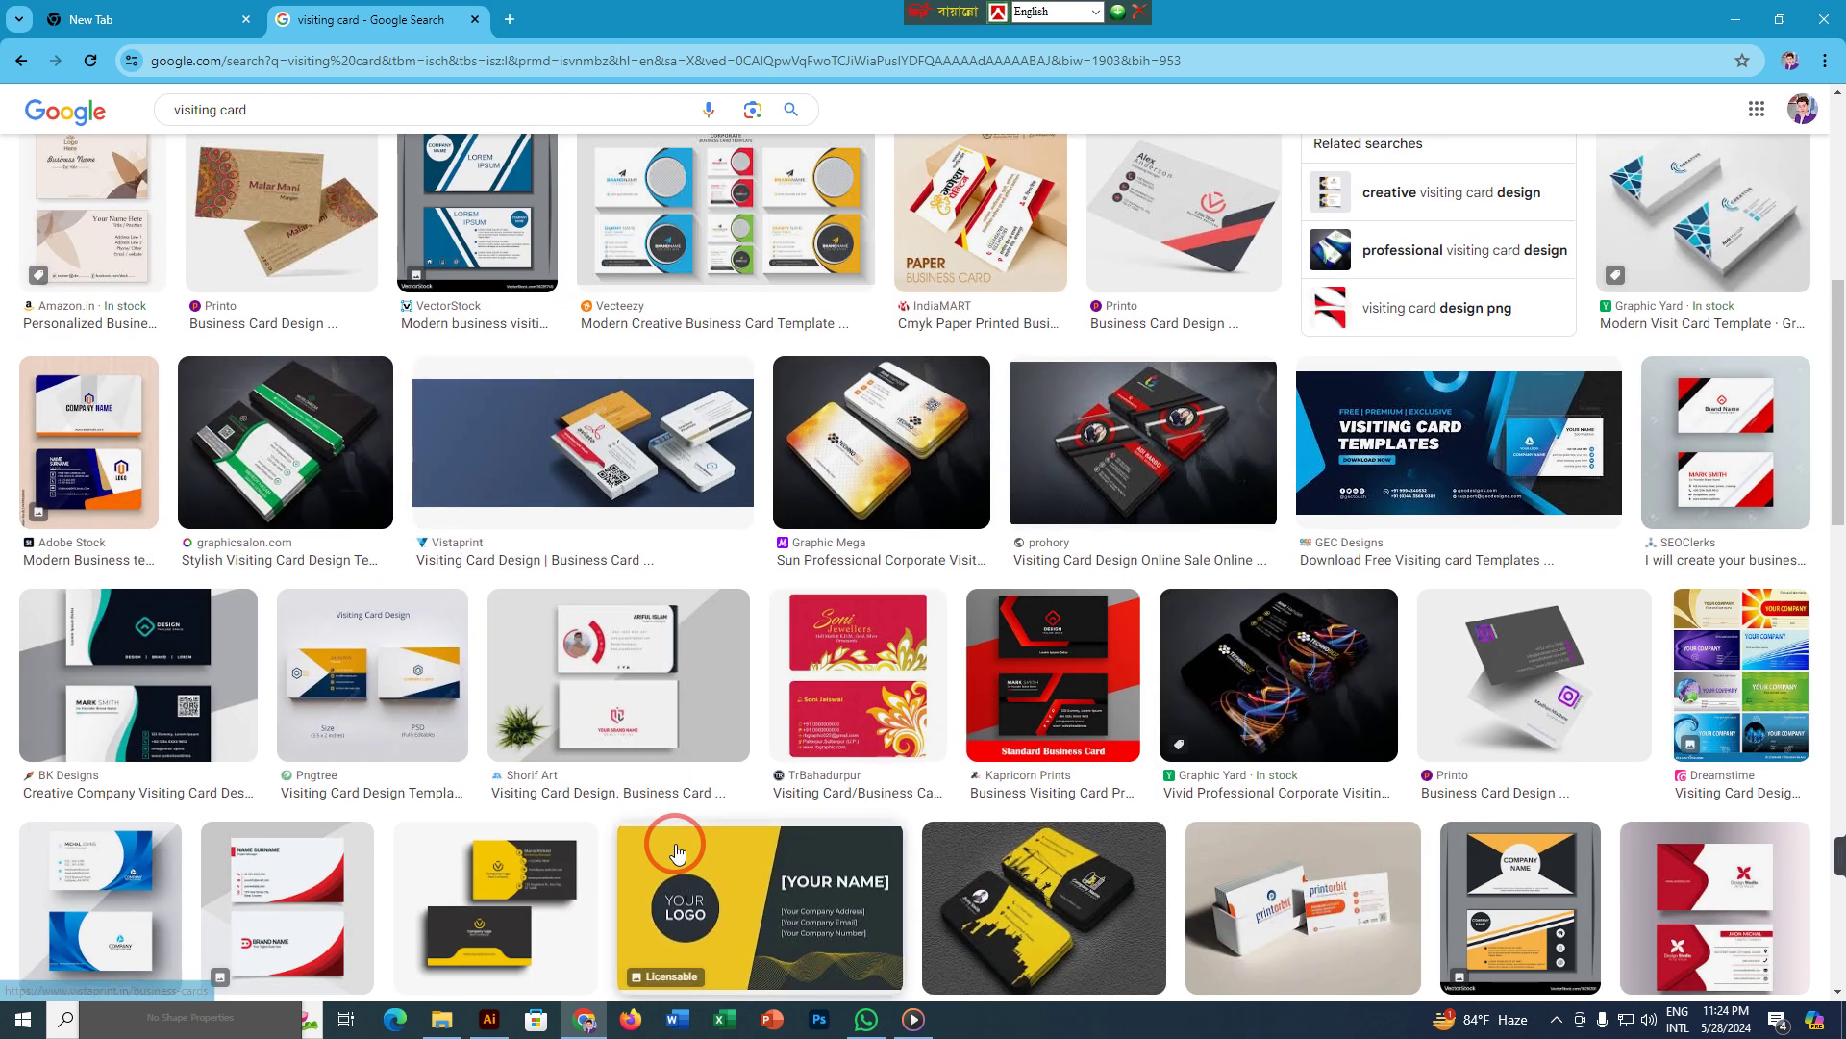
pyautogui.click(621, 713)
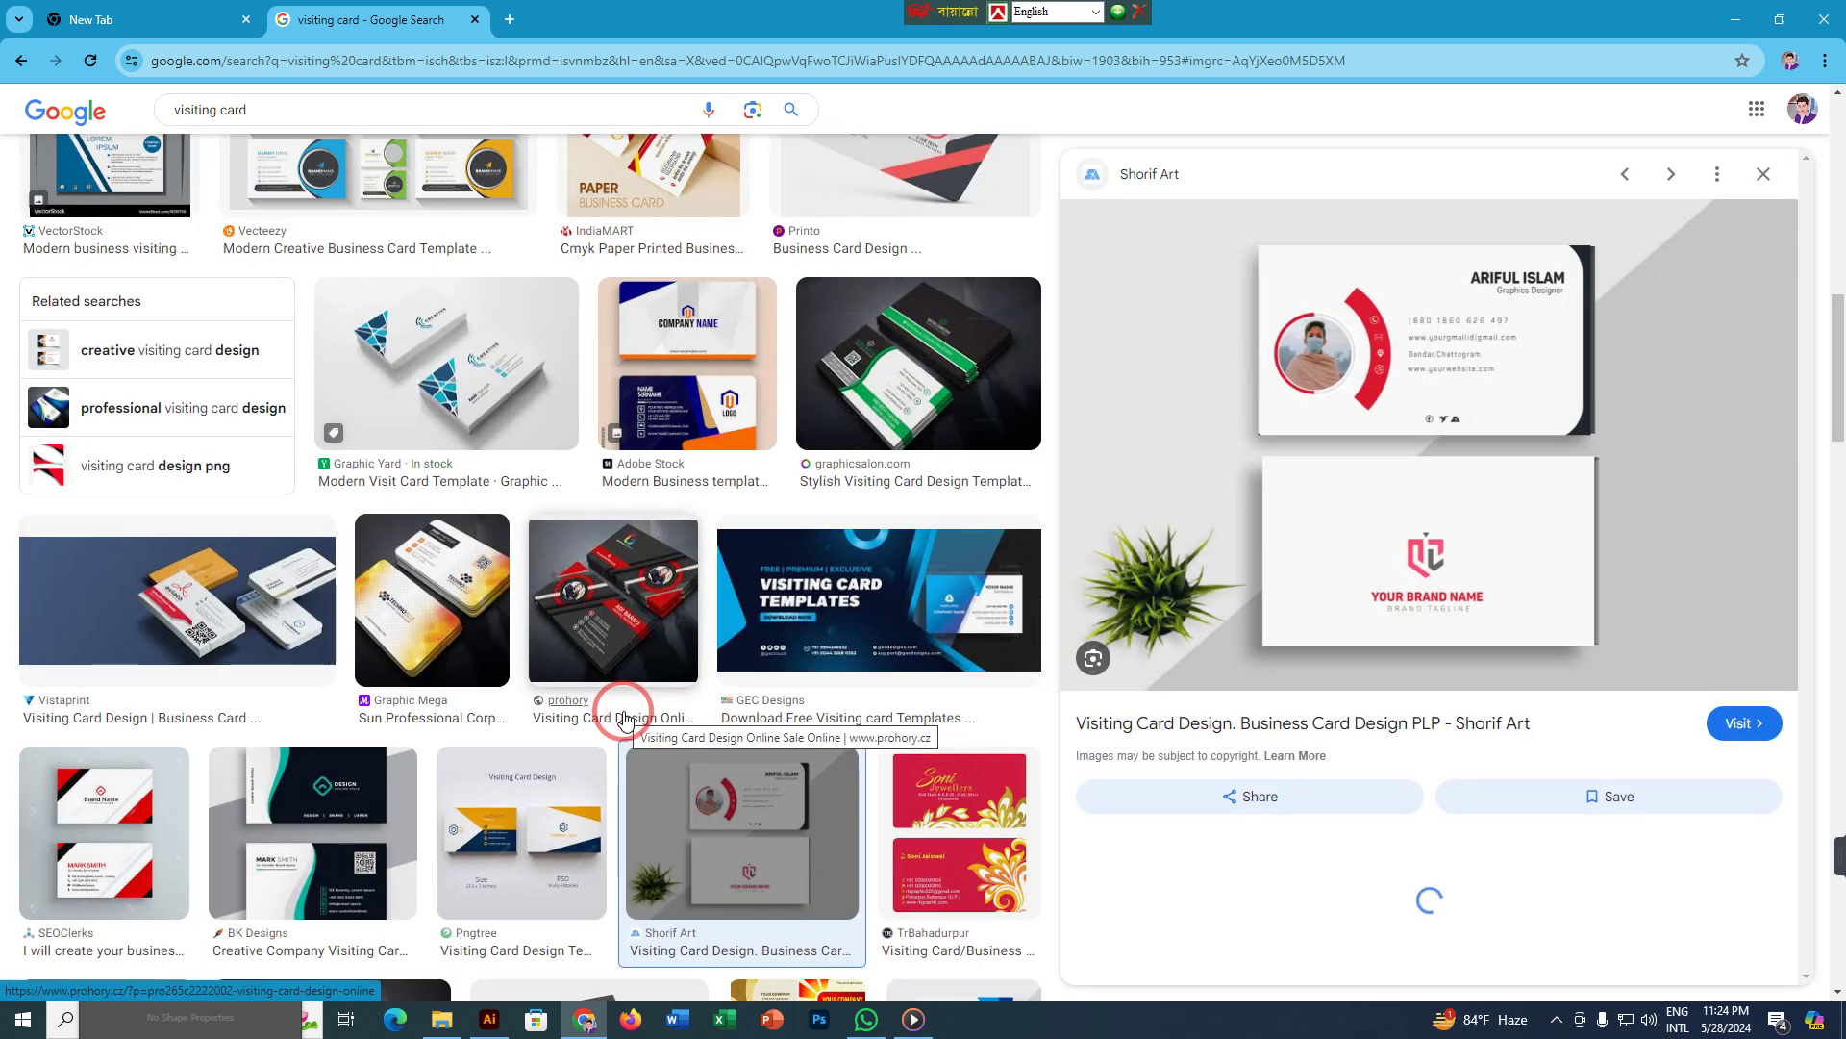
pyautogui.rightClick(1353, 587)
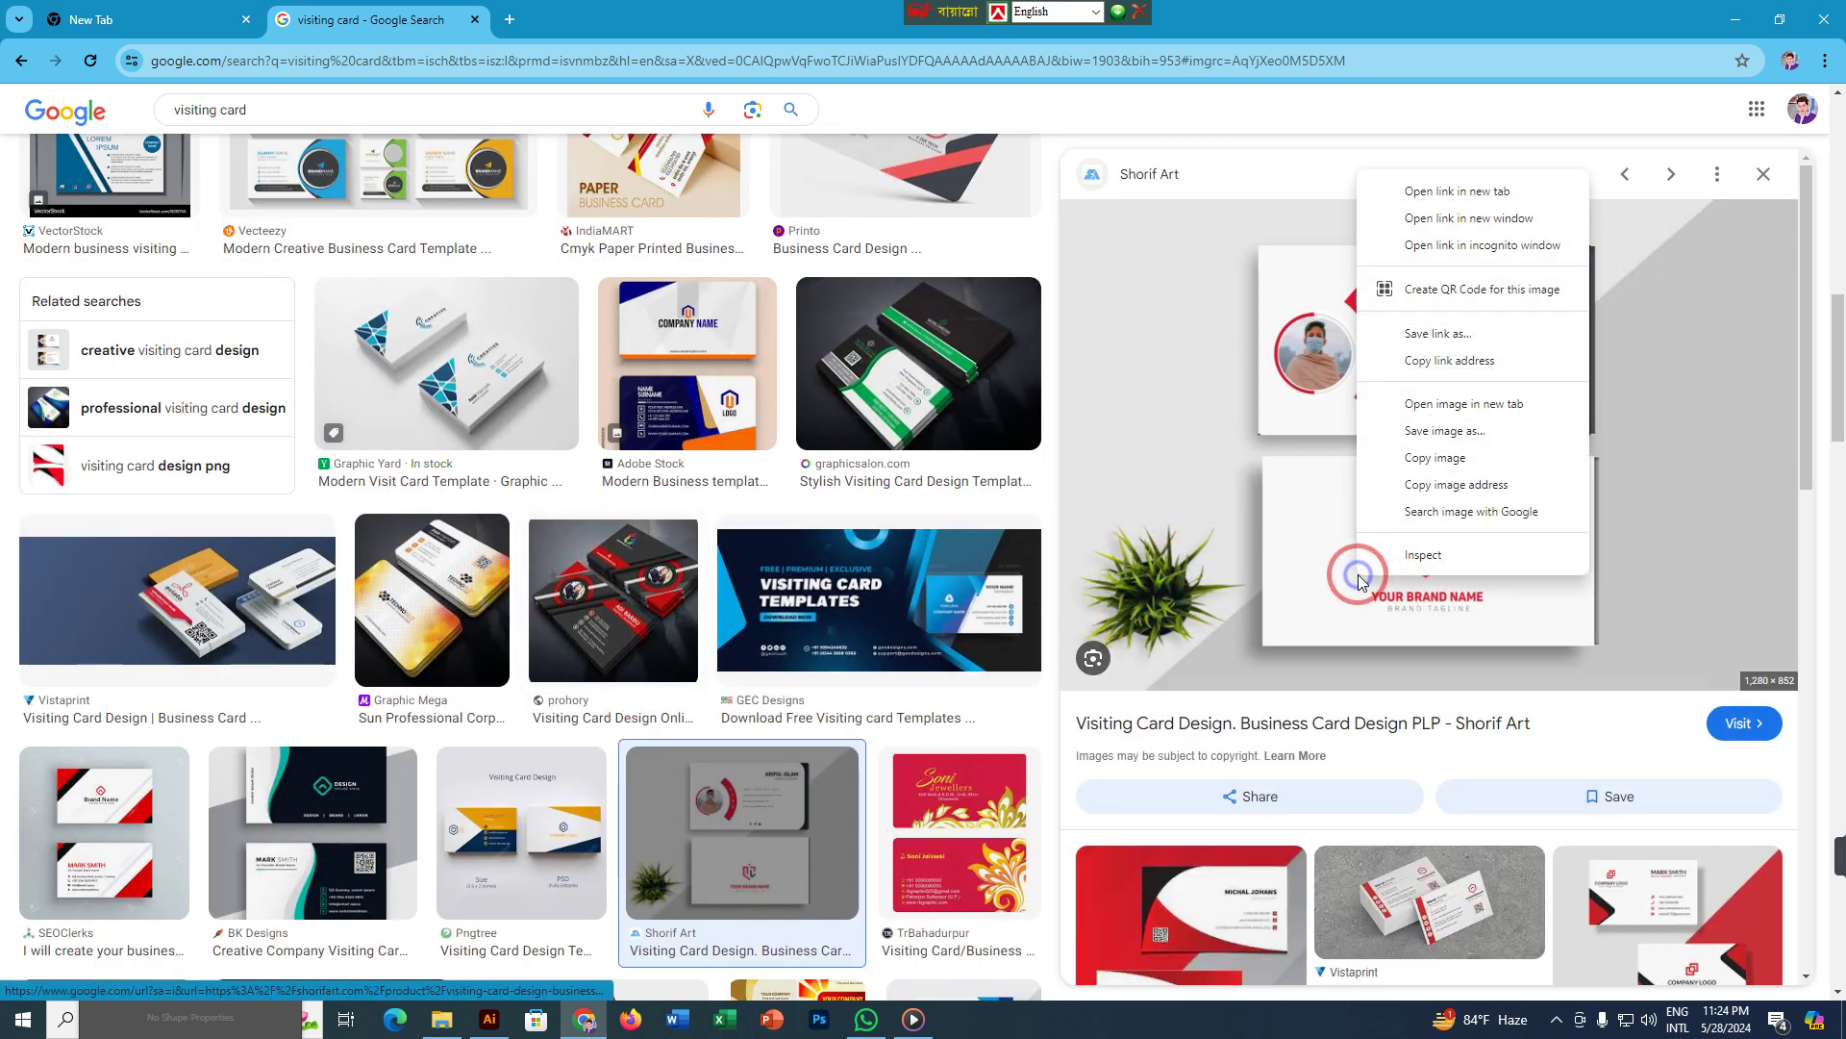
pyautogui.click(1447, 466)
# - Switch back to Illustrator and delete the previously pasted card image
pyautogui.hotkey('alt', 'Tab')
pyautogui.click(475, 594)
pyautogui.press('Delete')
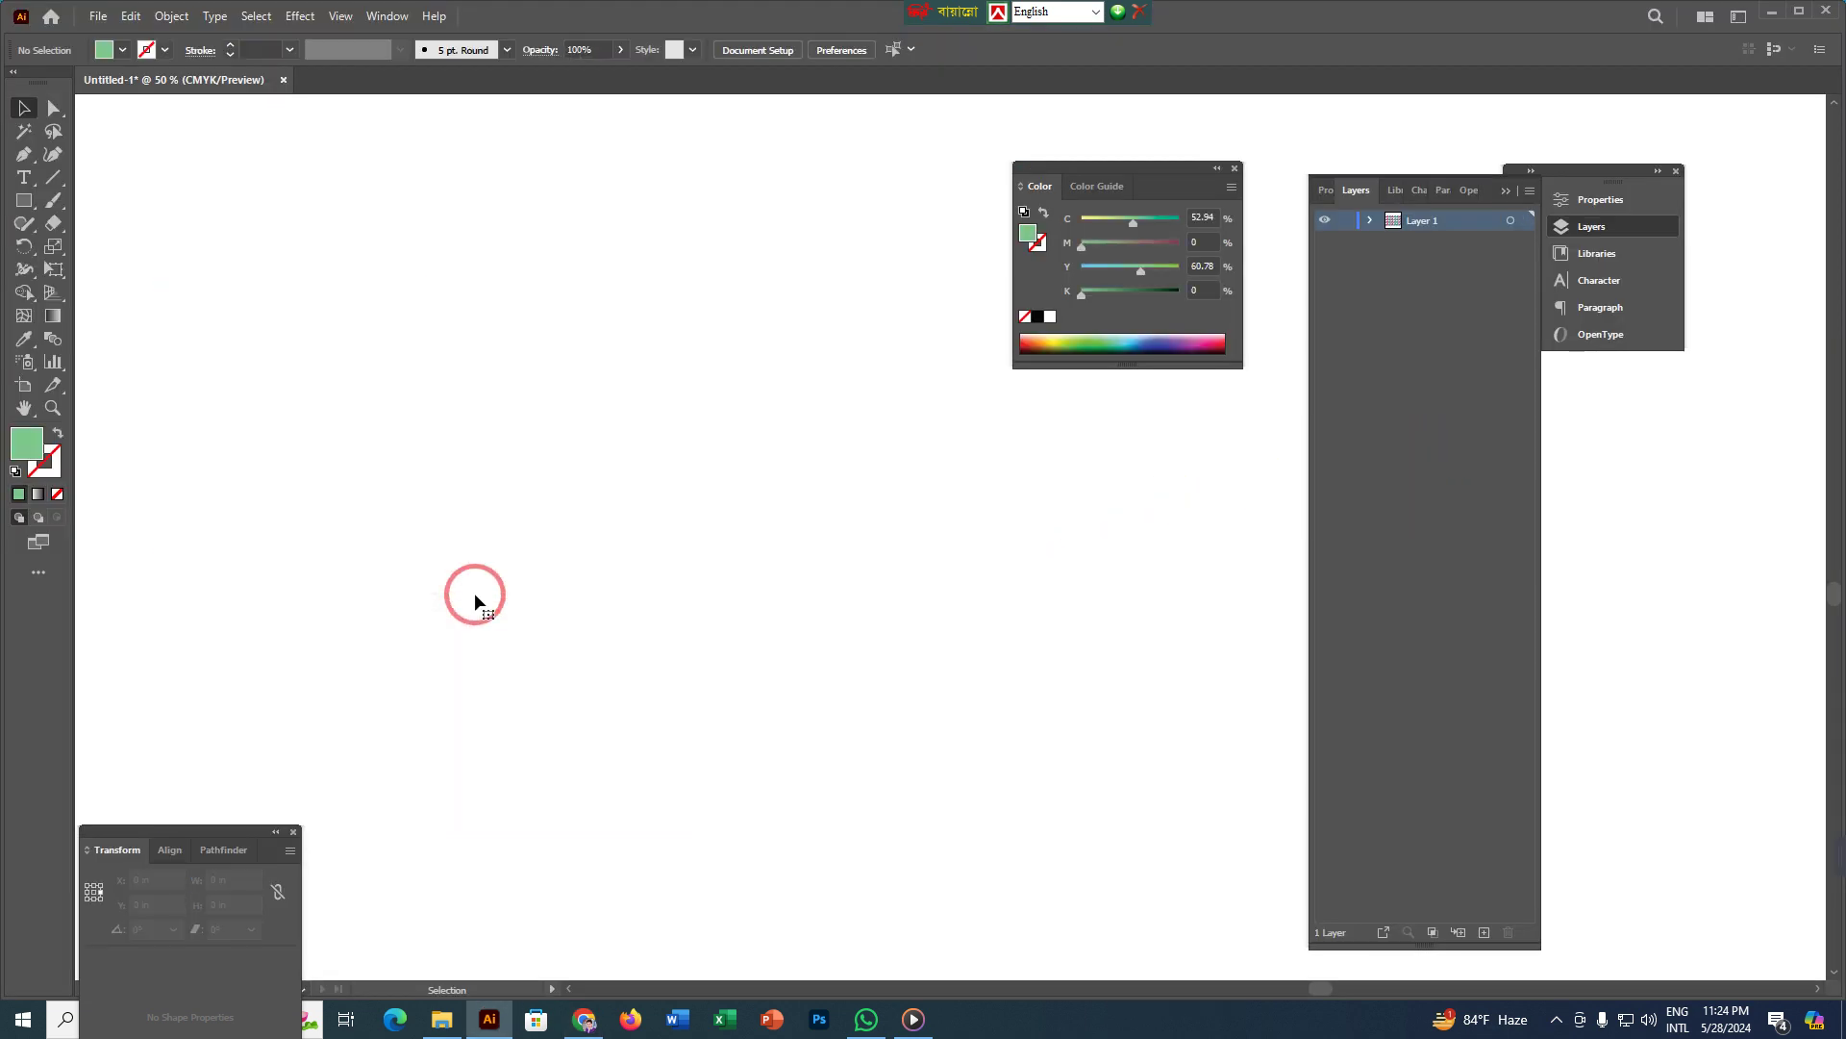
# - Paste the copied card image, move it to about X 31.14 in, Y 20.94 in, and lock it in place
pyautogui.hotkey('ctrl', 'v')
pyautogui.moveTo(875, 612); pyautogui.dragTo(587, 592)
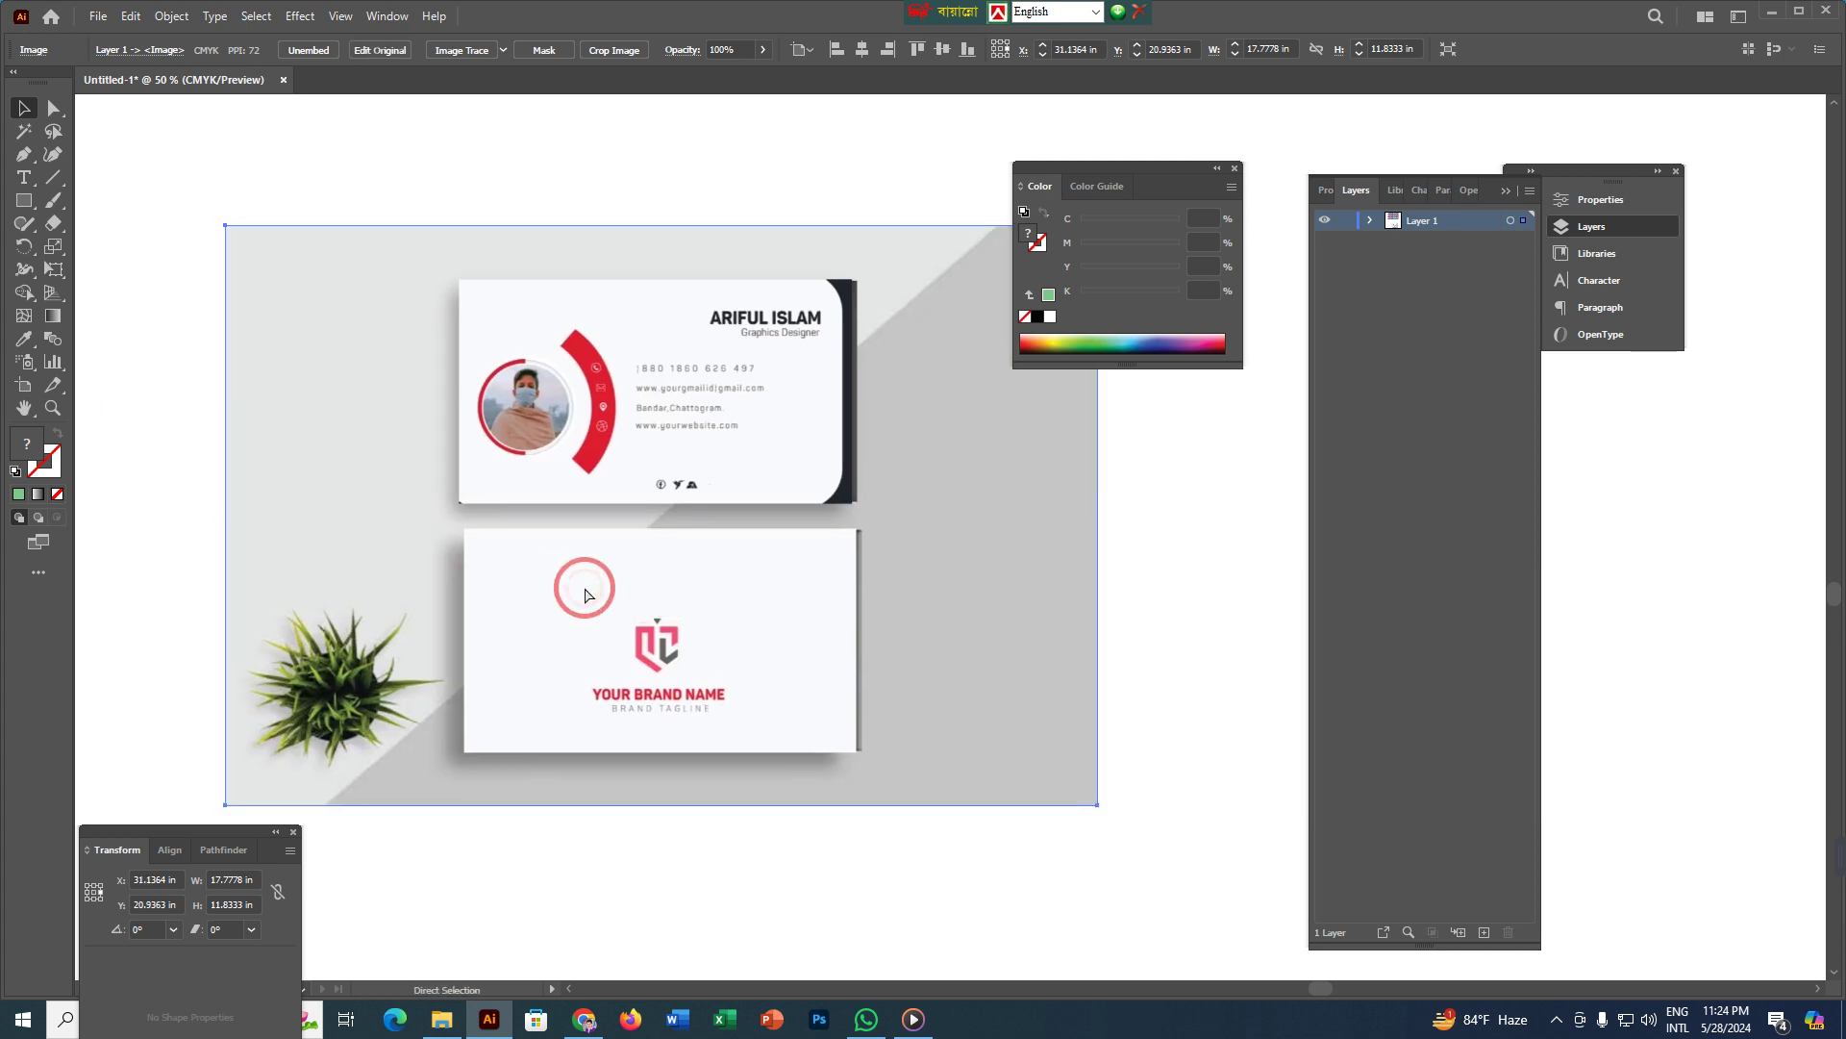
pyautogui.hotkey('ctrl', '2')
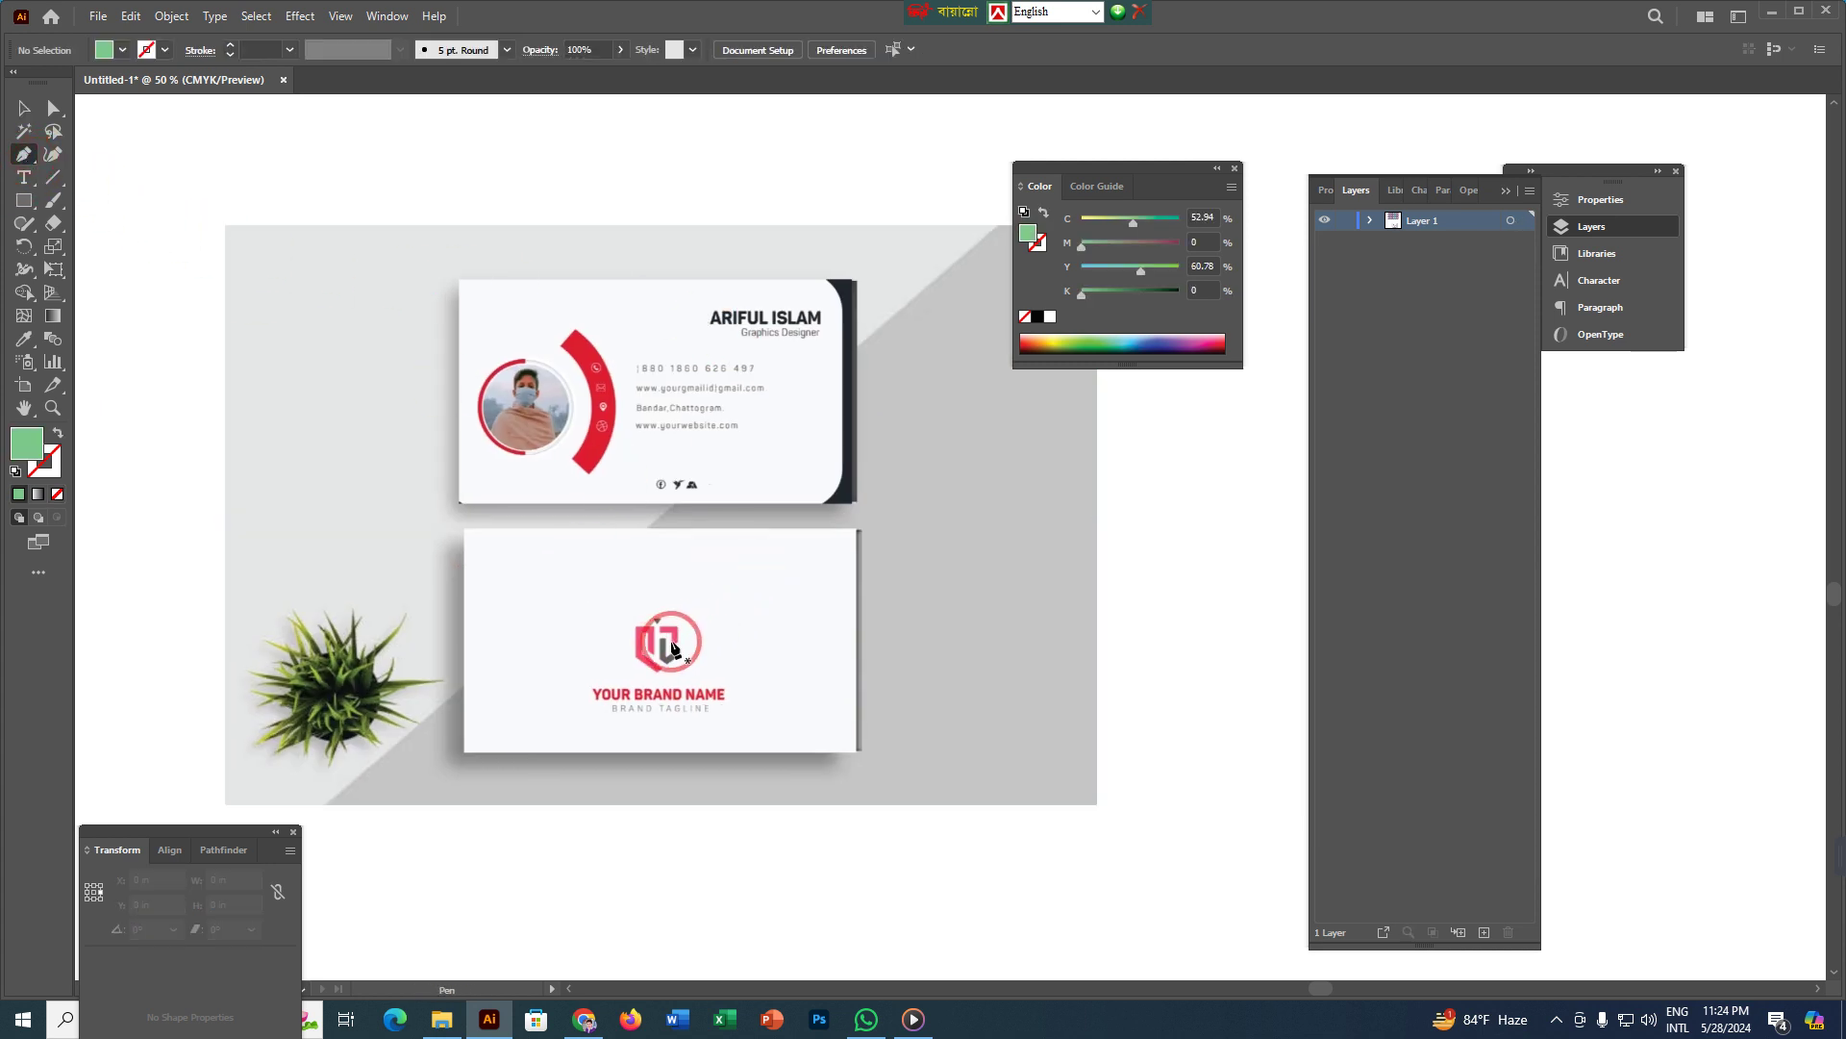
# - Start a Pen path along the inner vertical and top edges of the logo's left pink shape, and swap its fill and stroke
pyautogui.scroll(5, 669, 650)
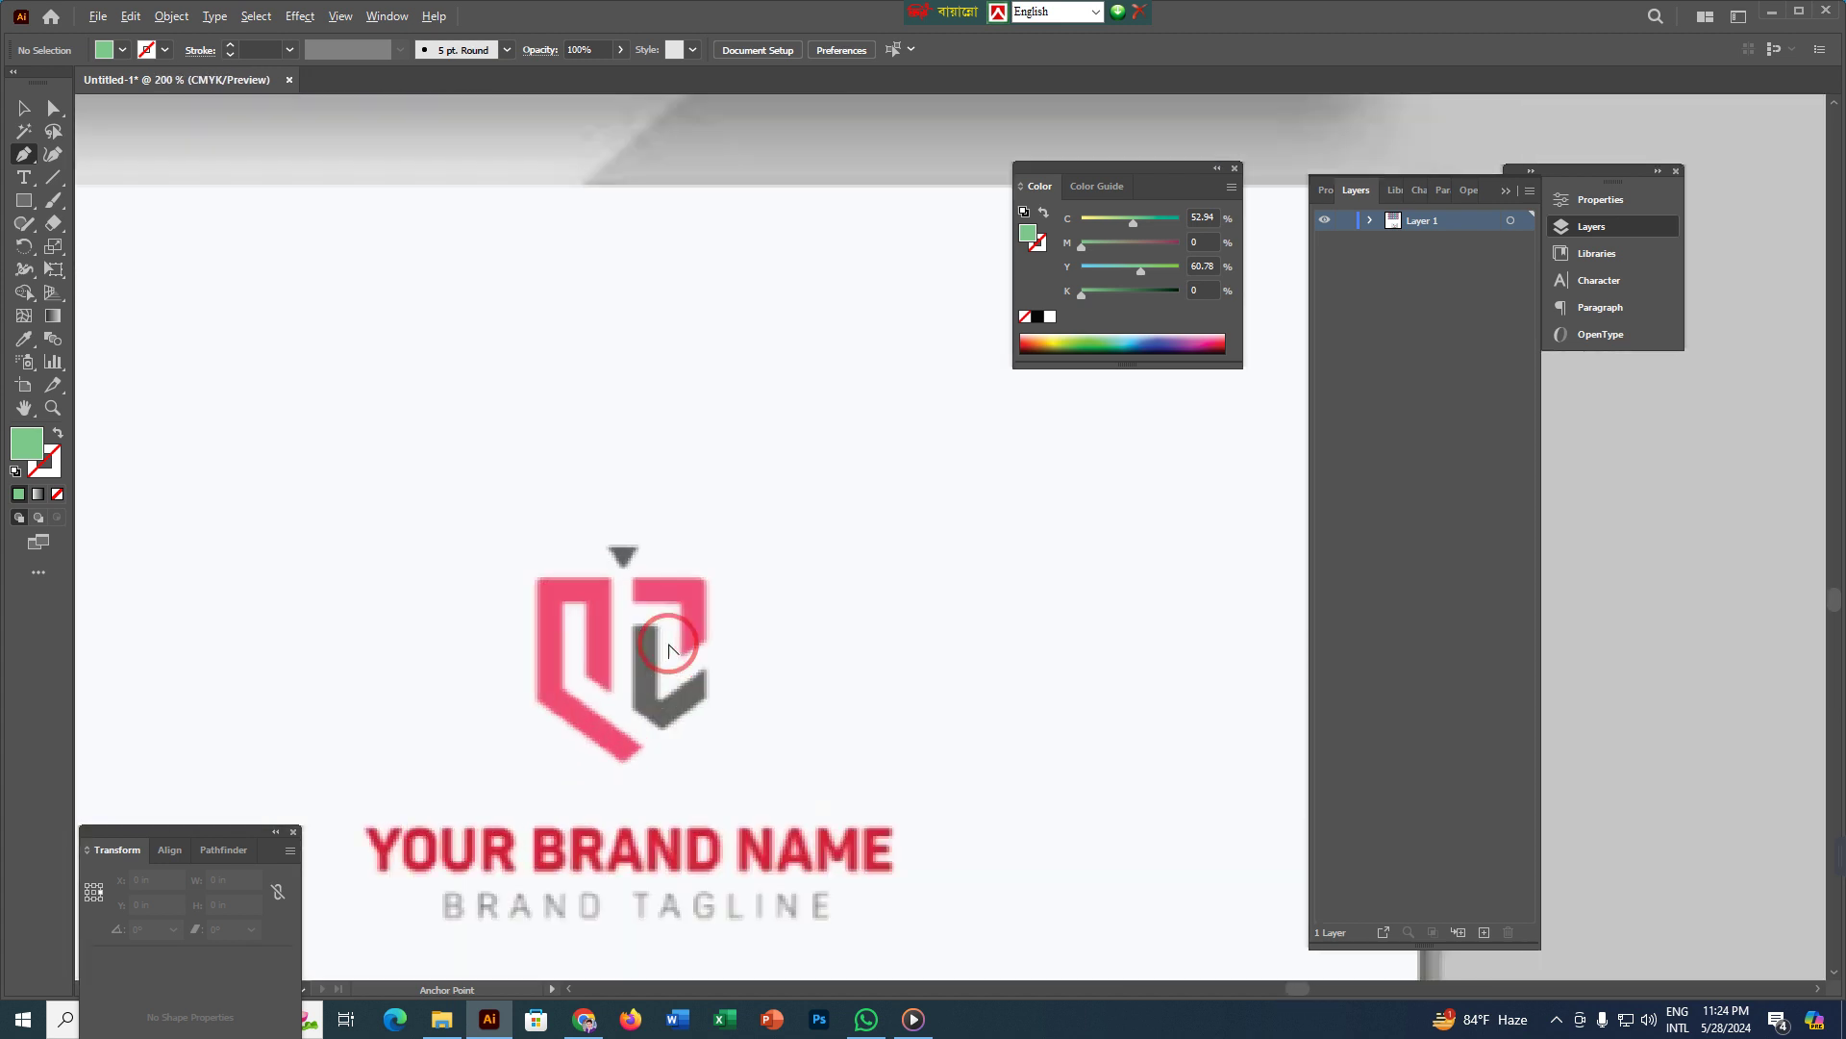
pyautogui.scroll(1, 669, 650)
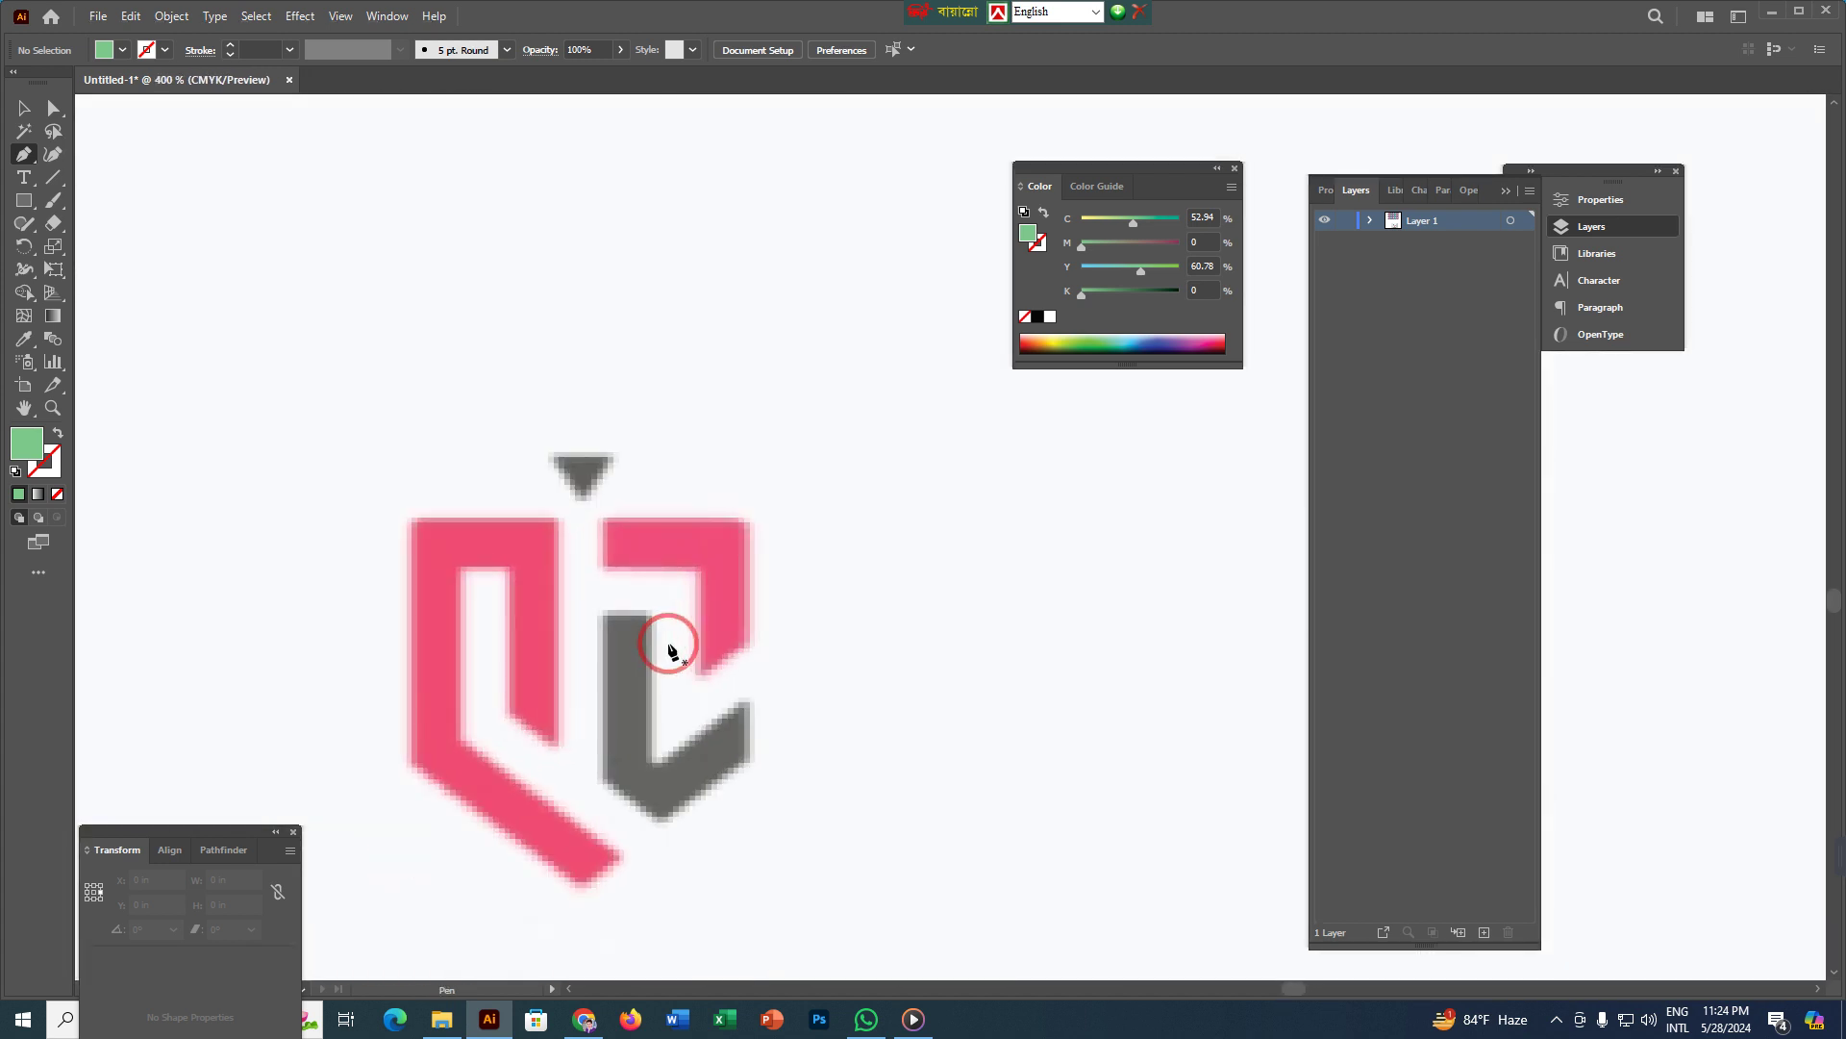
pyautogui.moveTo(693, 664); pyautogui.dragTo(645, 533)
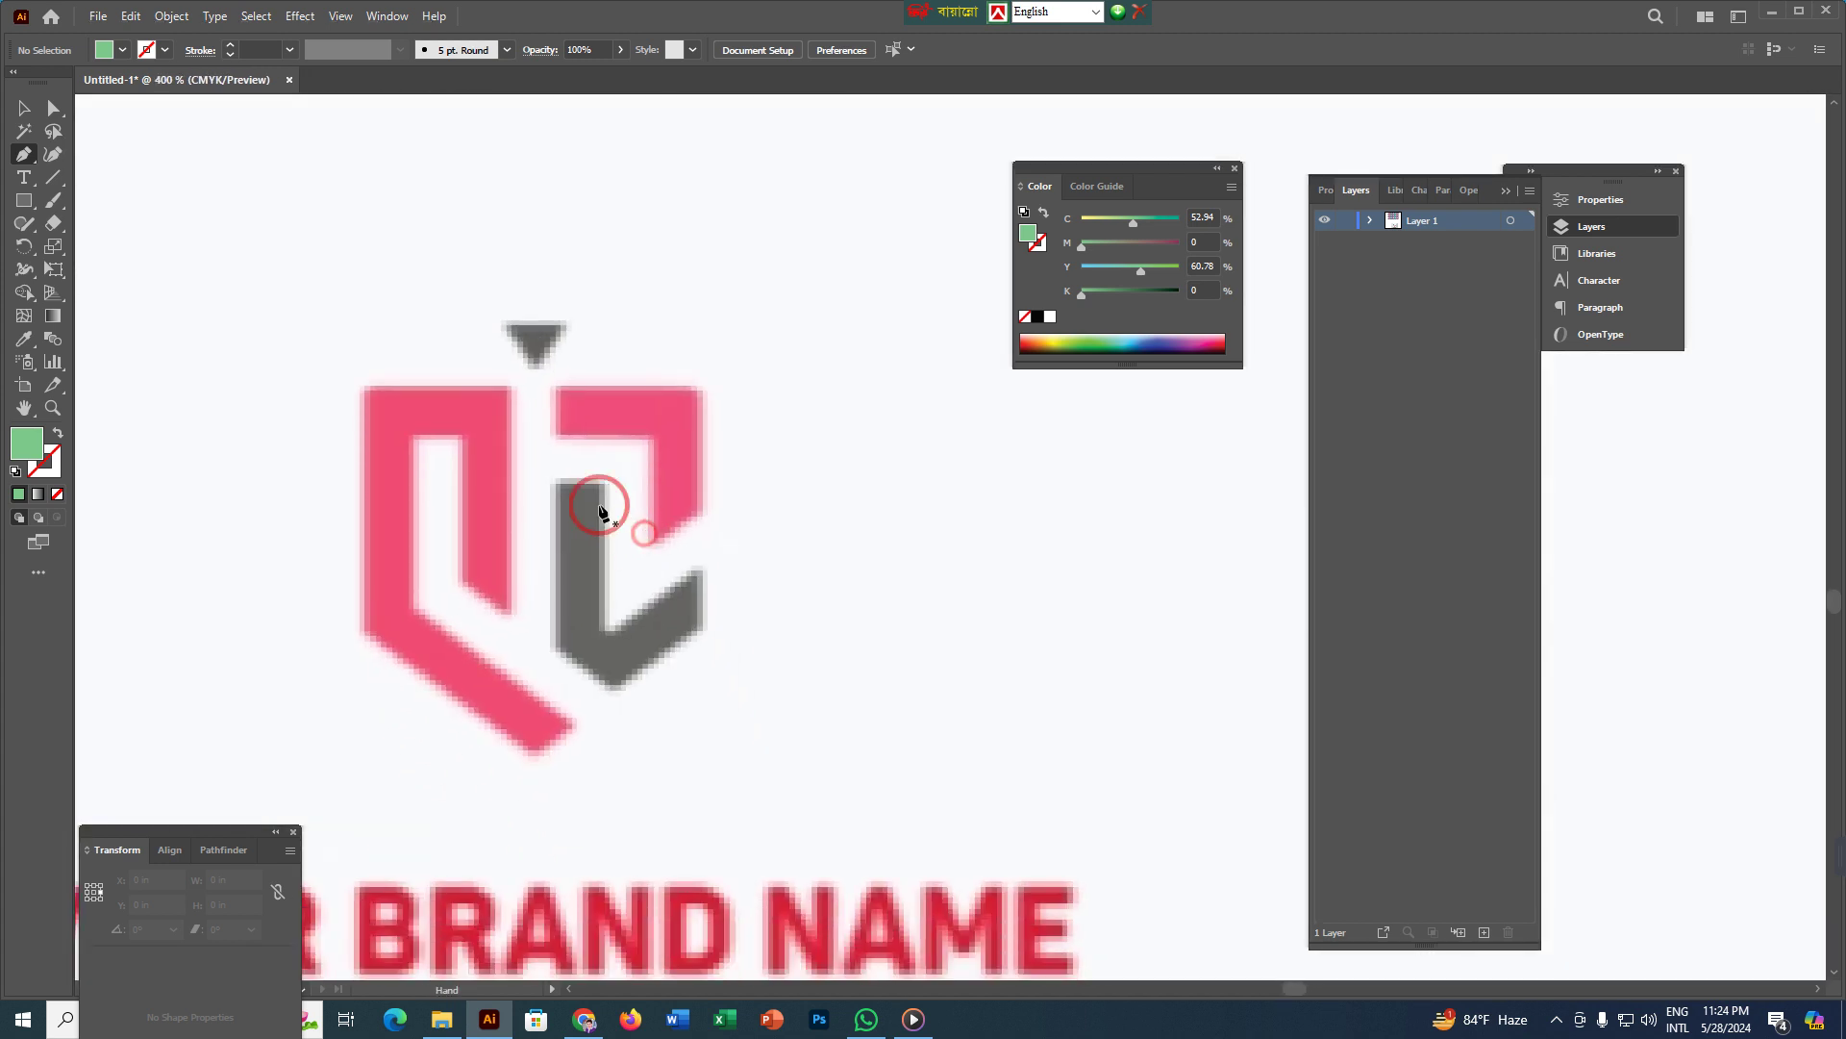
pyautogui.click(509, 612)
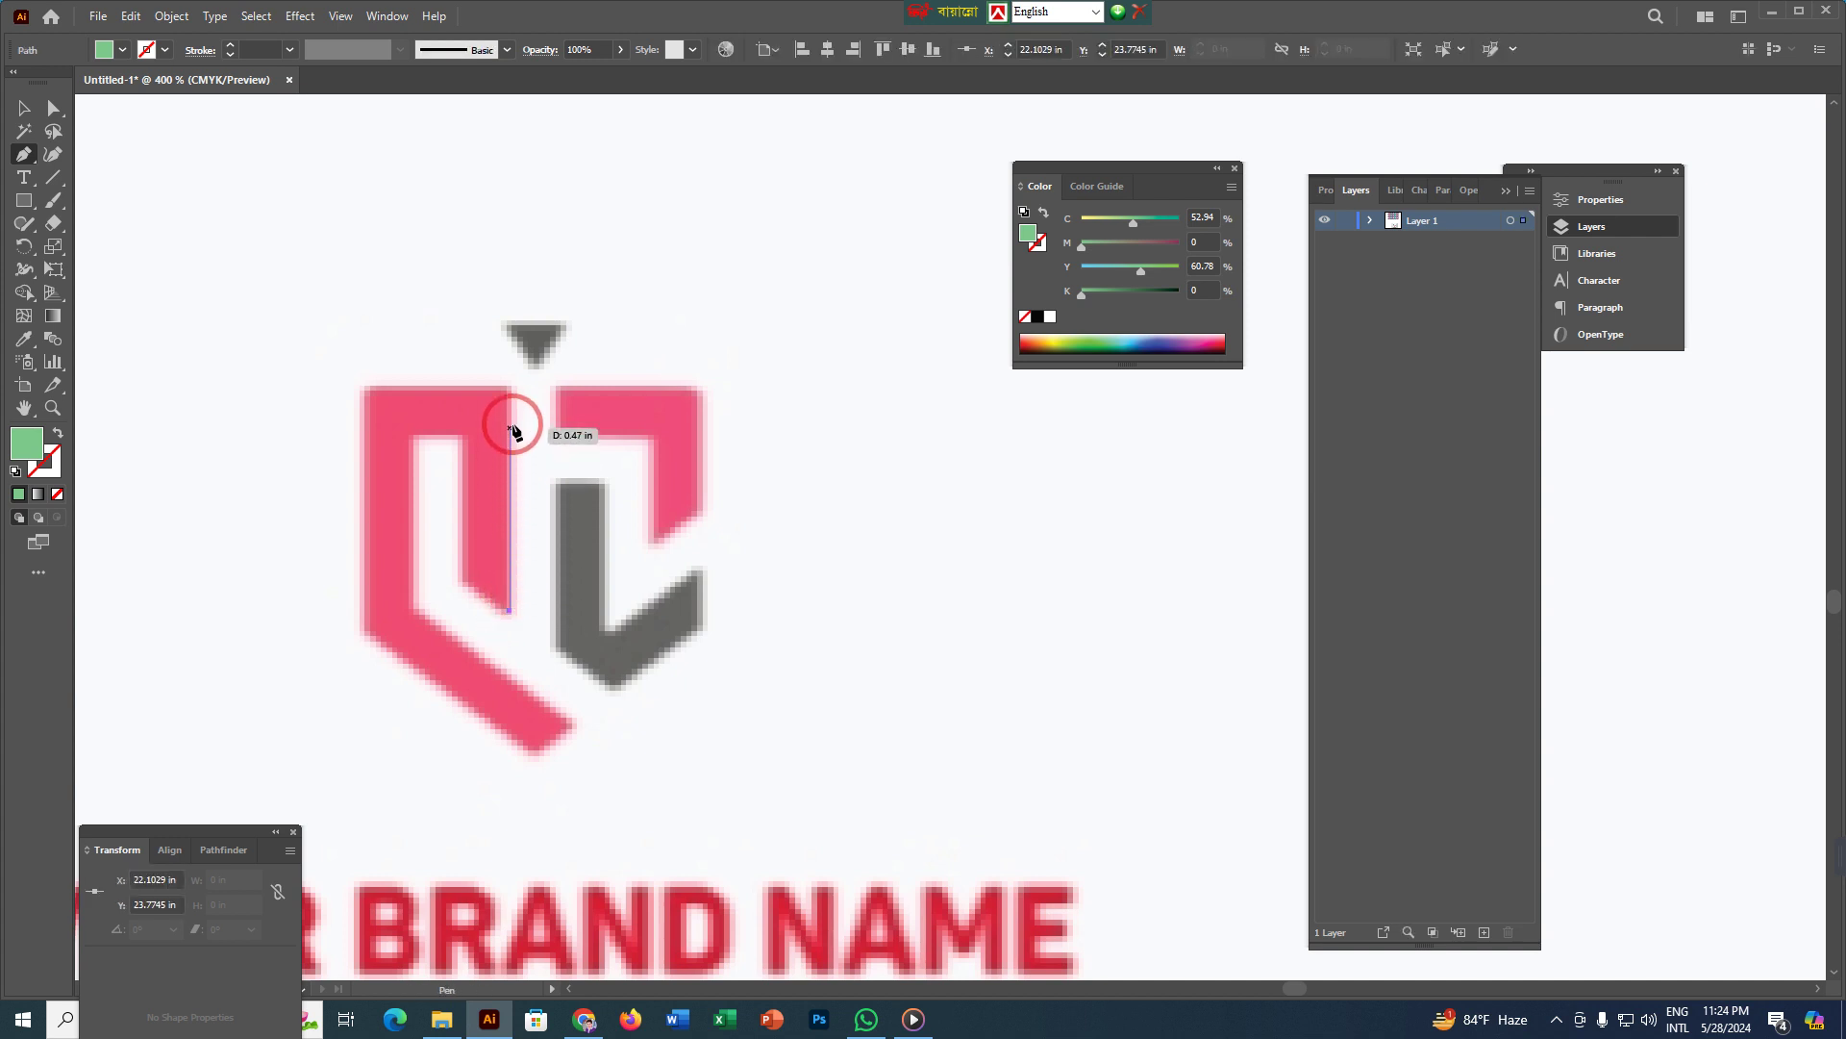
pyautogui.click(510, 390)
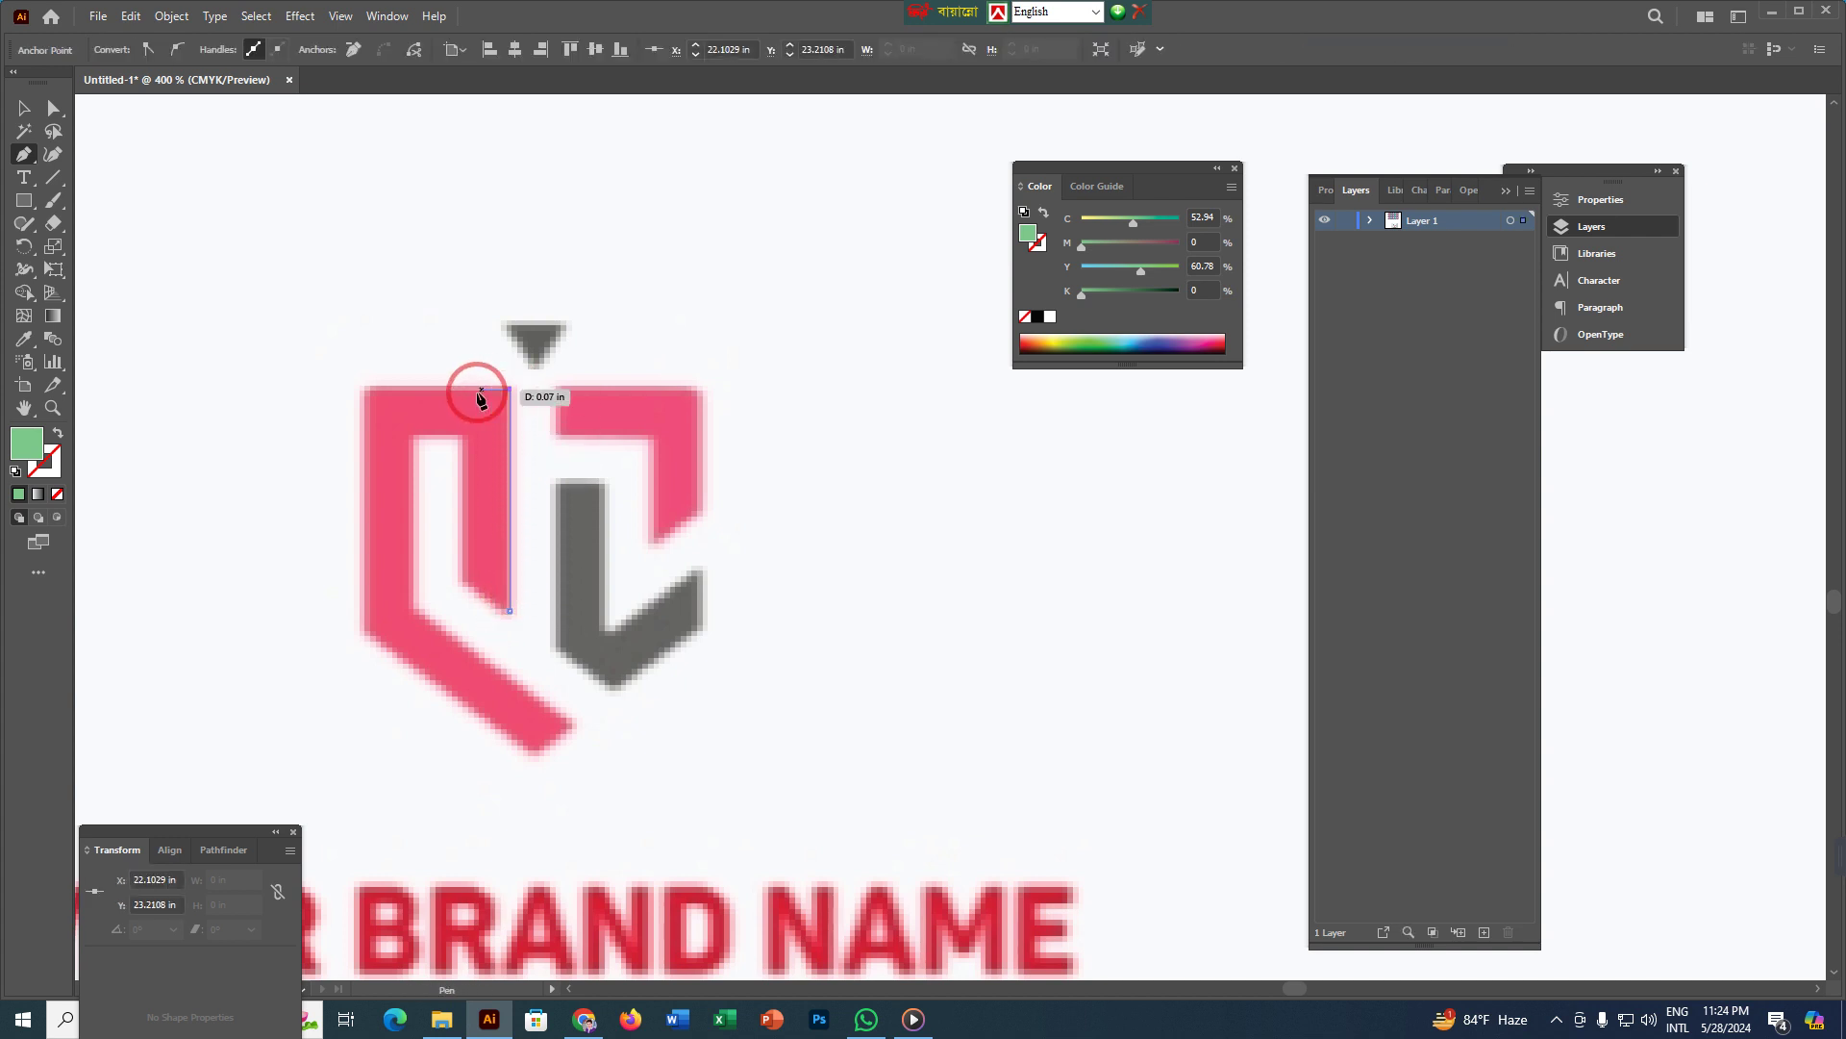
pyautogui.click(366, 391)
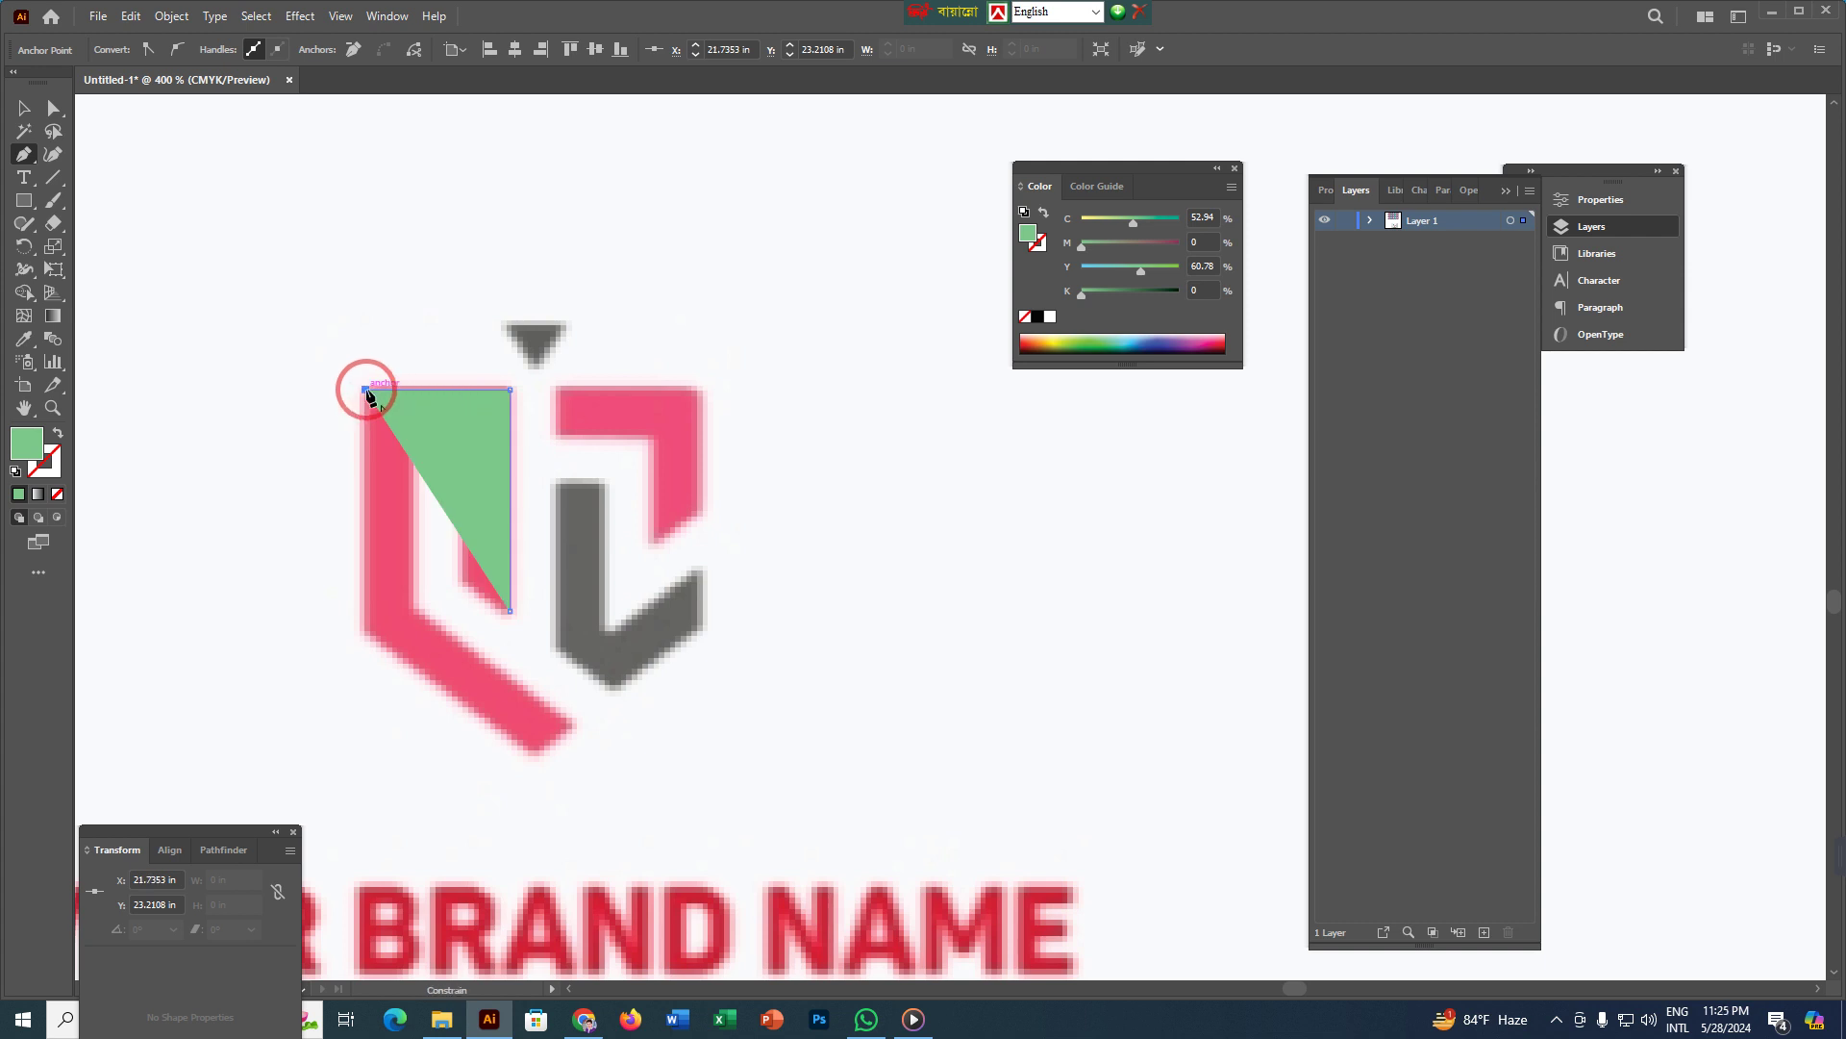
pyautogui.click(31, 448)
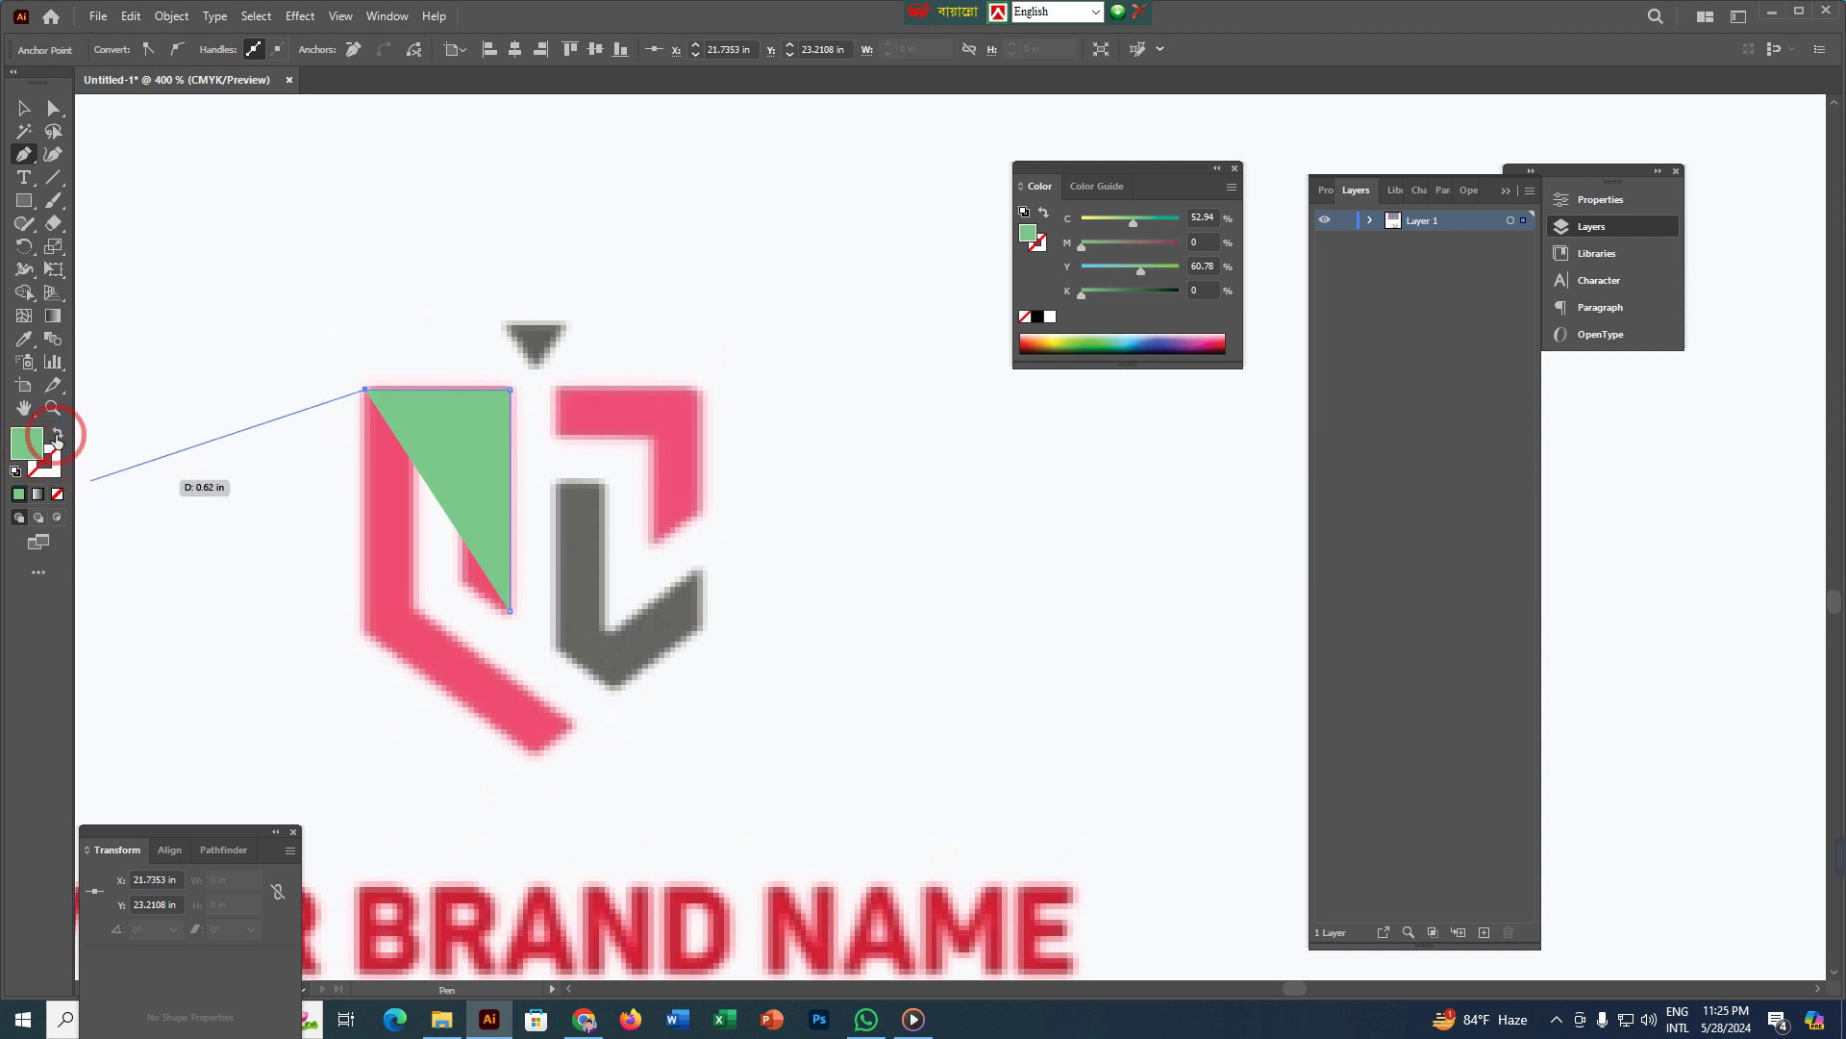
pyautogui.click(57, 438)
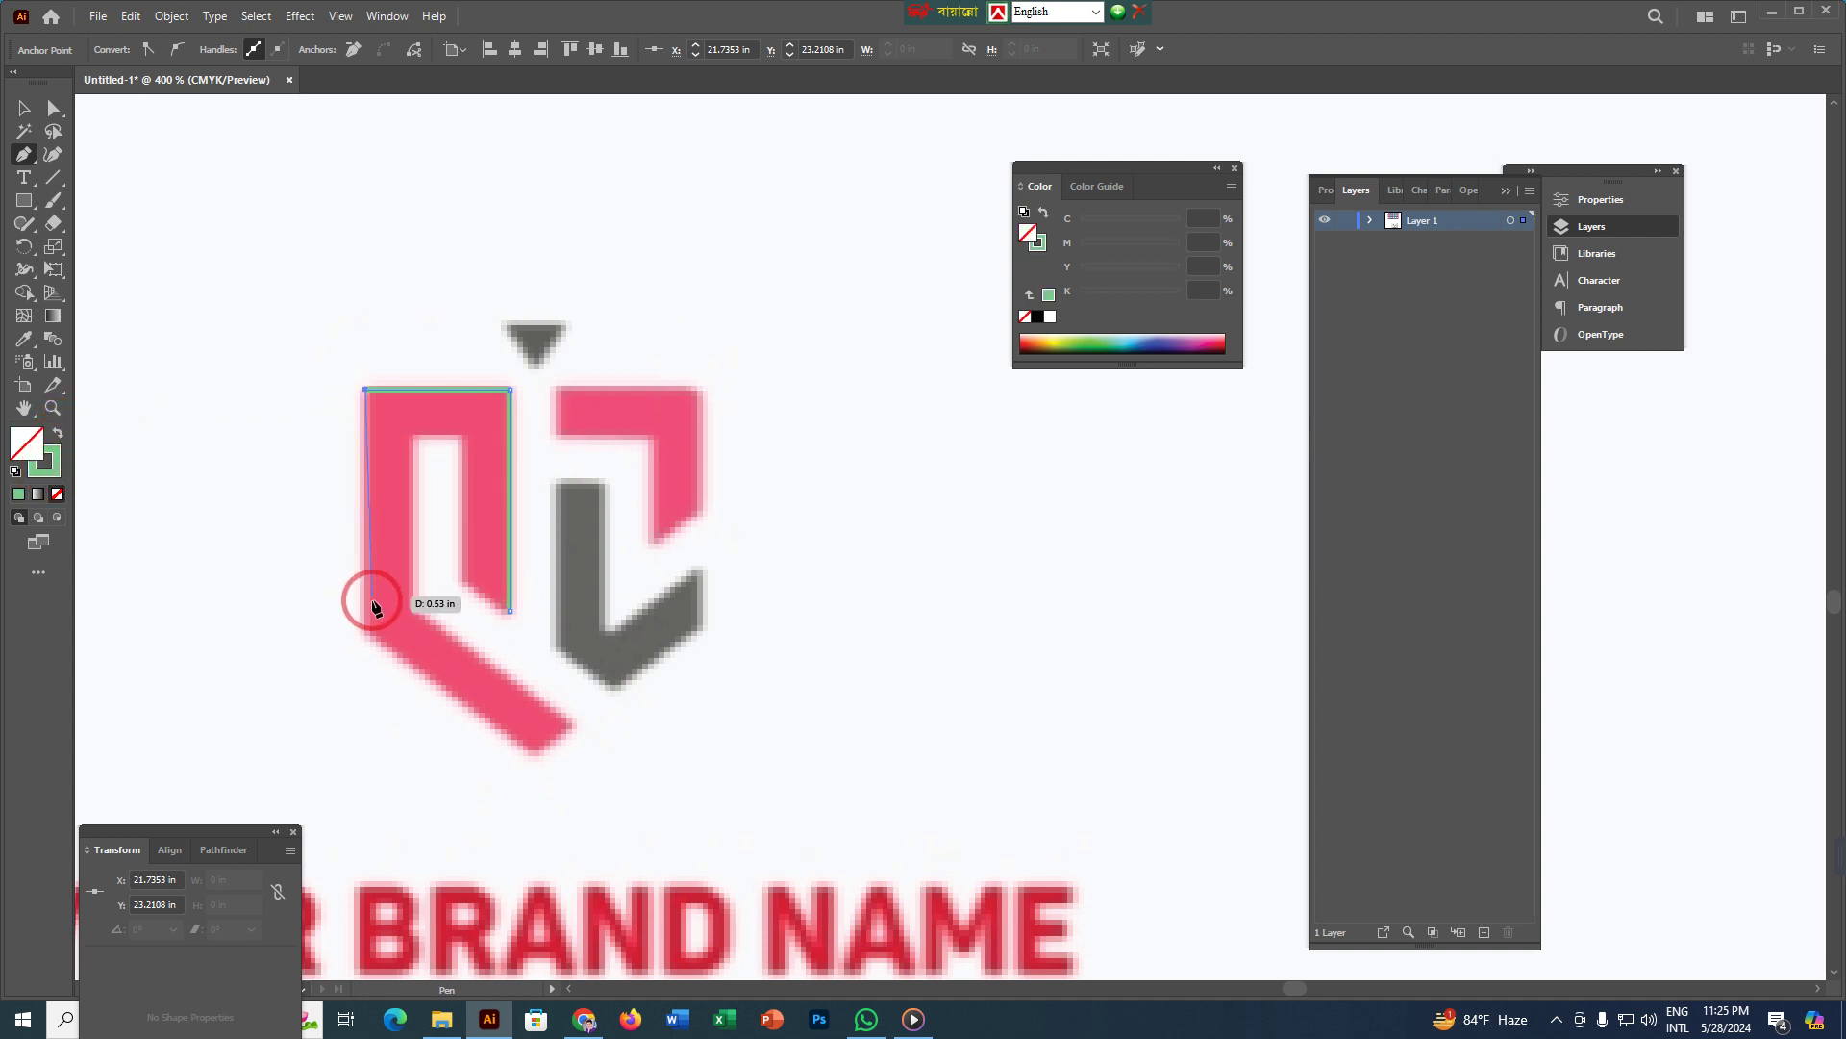
# - Continue the Pen path around the remaining corners of the left pink shape and close it at its starting point
pyautogui.click(364, 632)
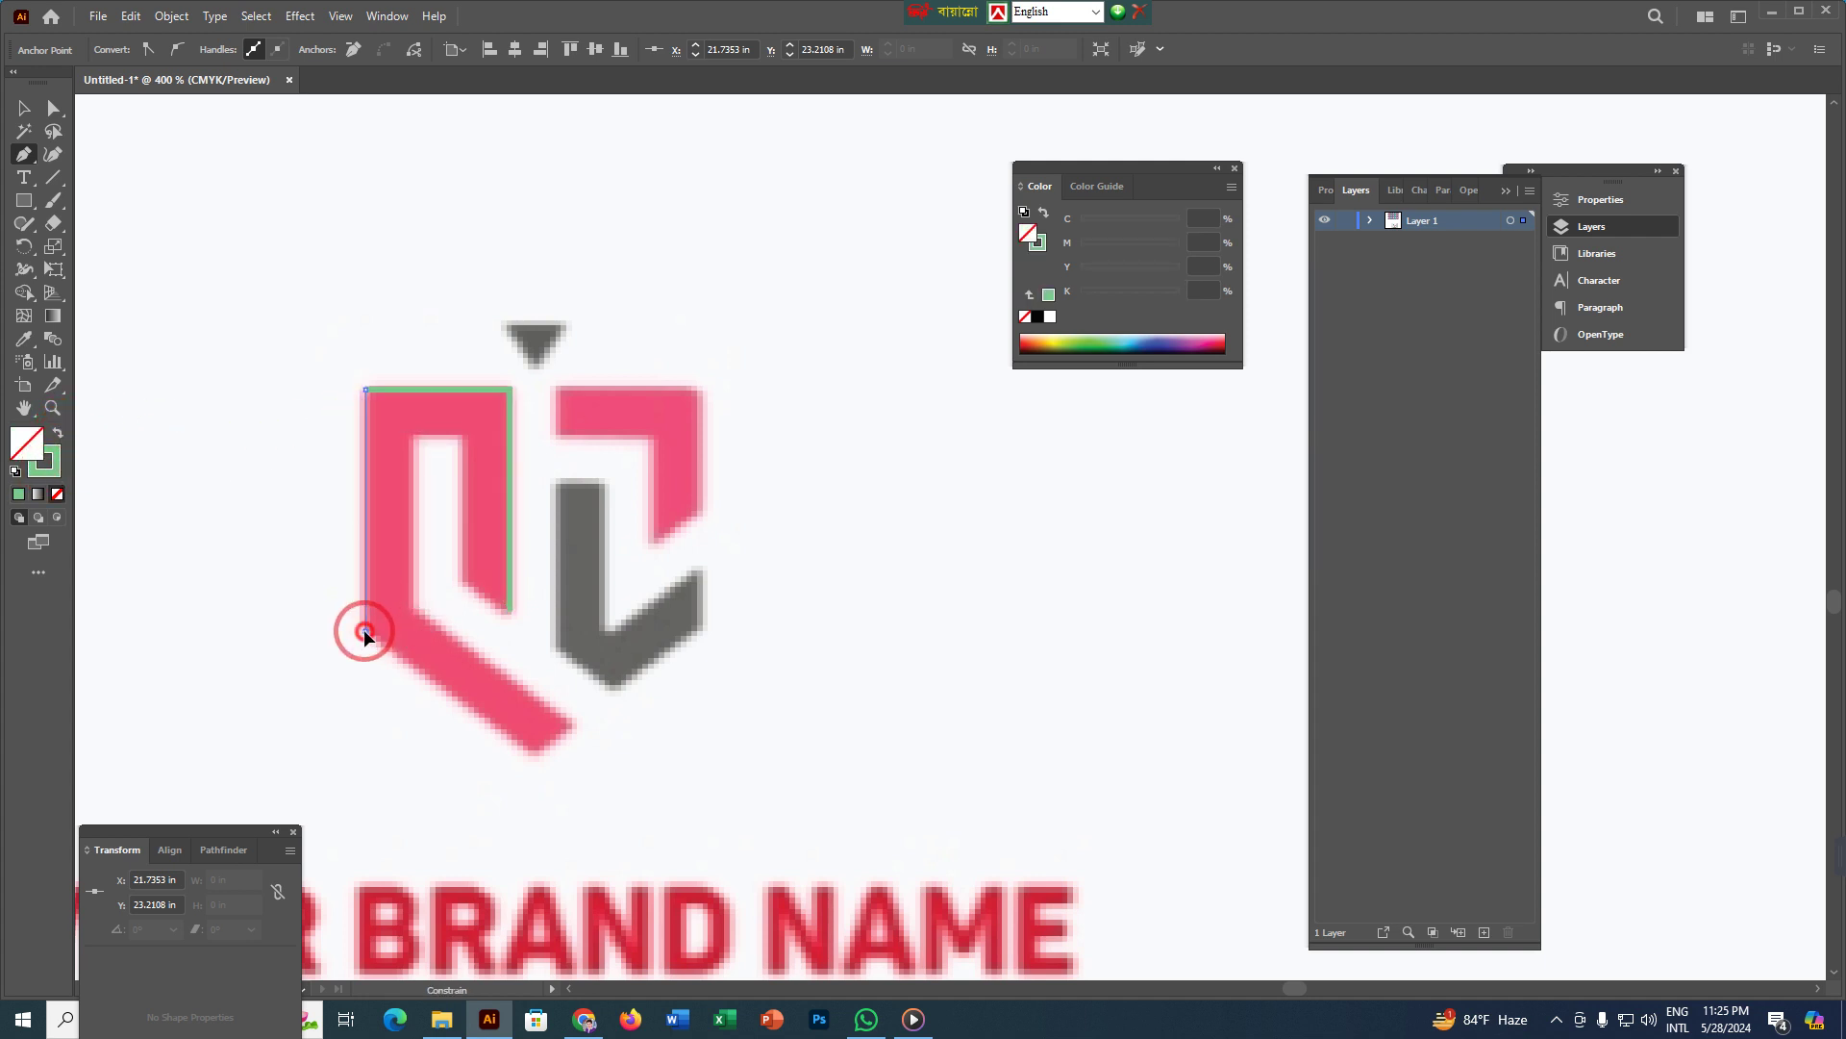
pyautogui.click(531, 755)
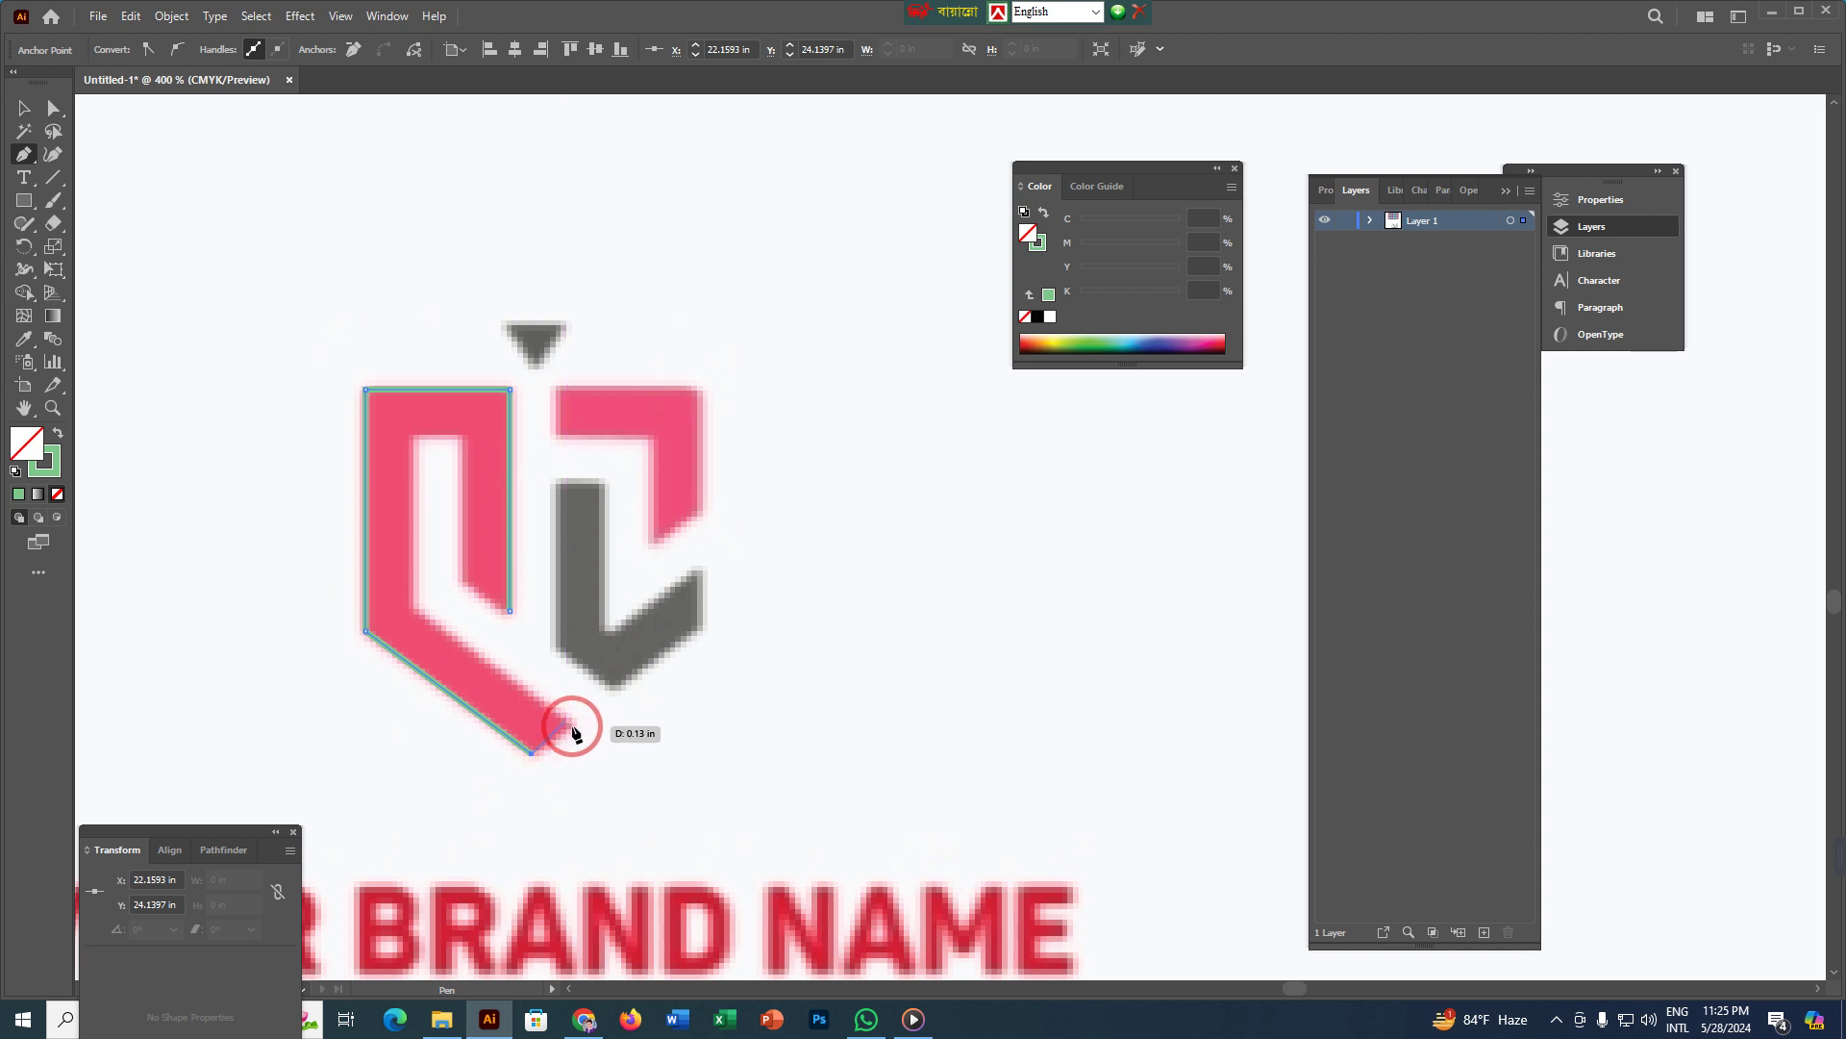
pyautogui.click(575, 726)
pyautogui.click(412, 608)
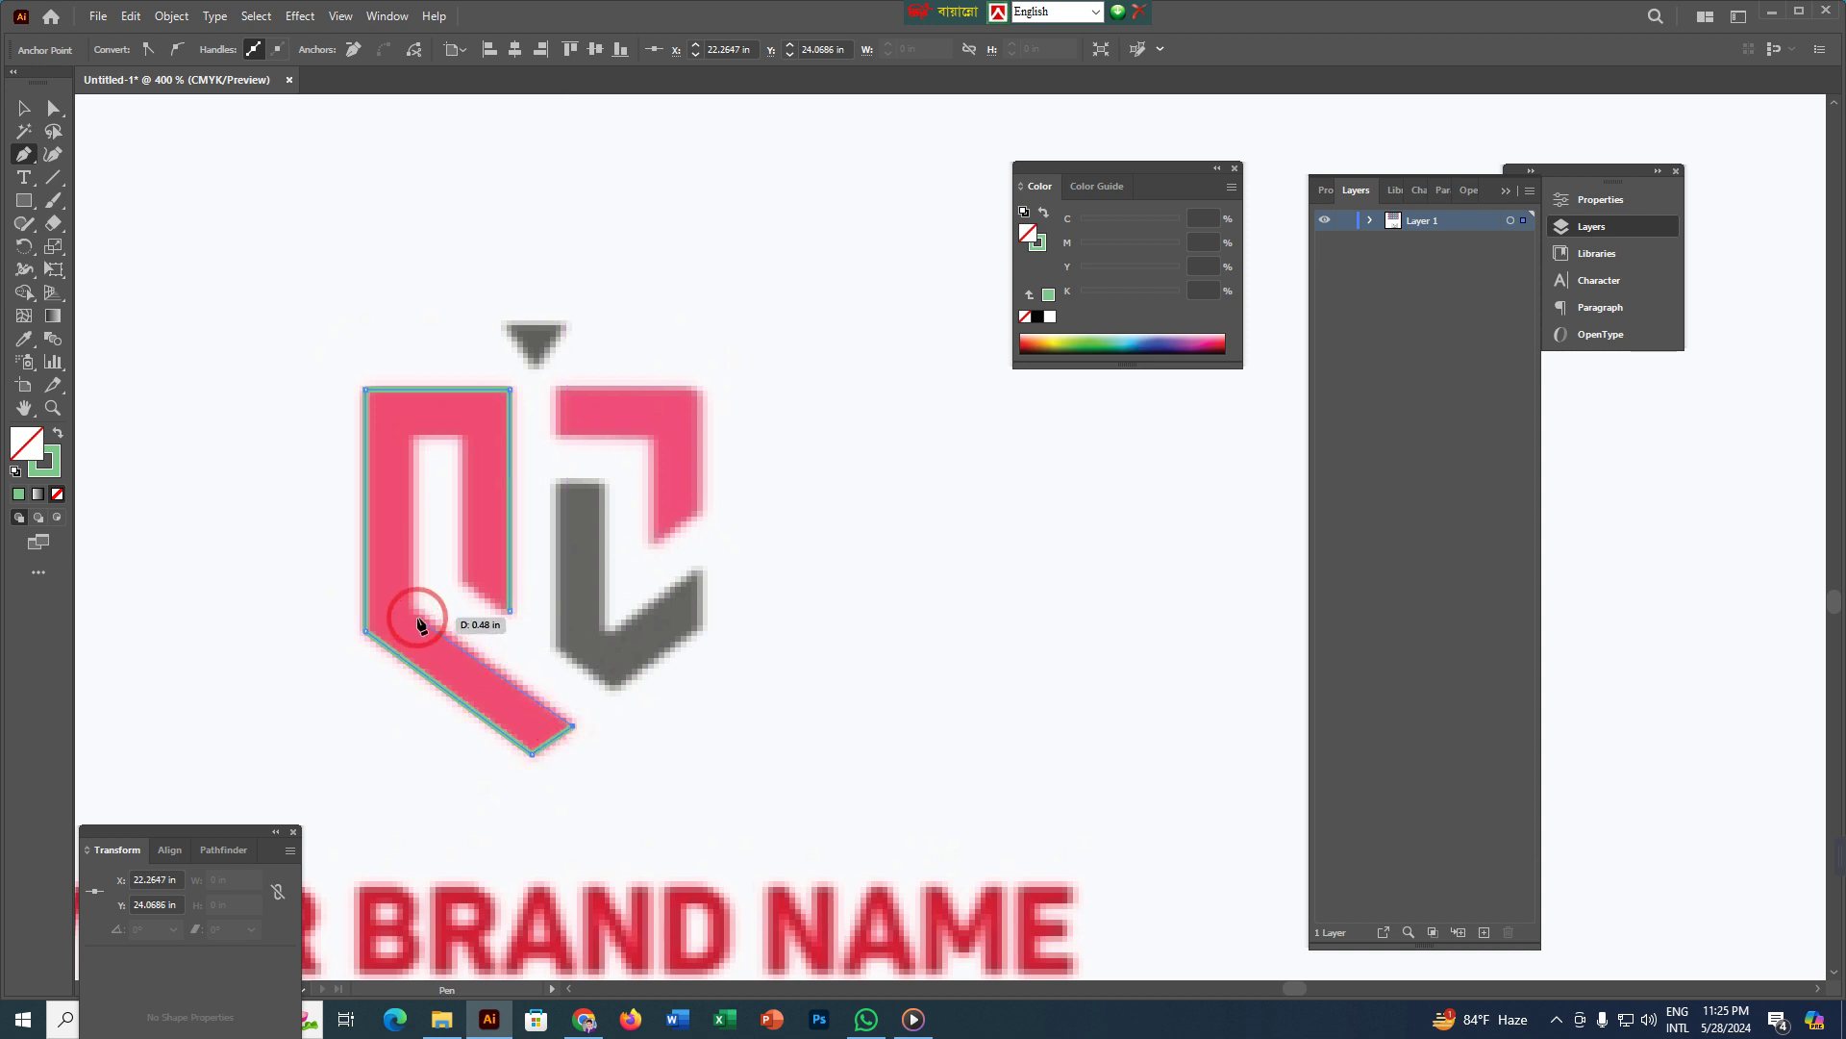
pyautogui.click(411, 437)
pyautogui.click(458, 437)
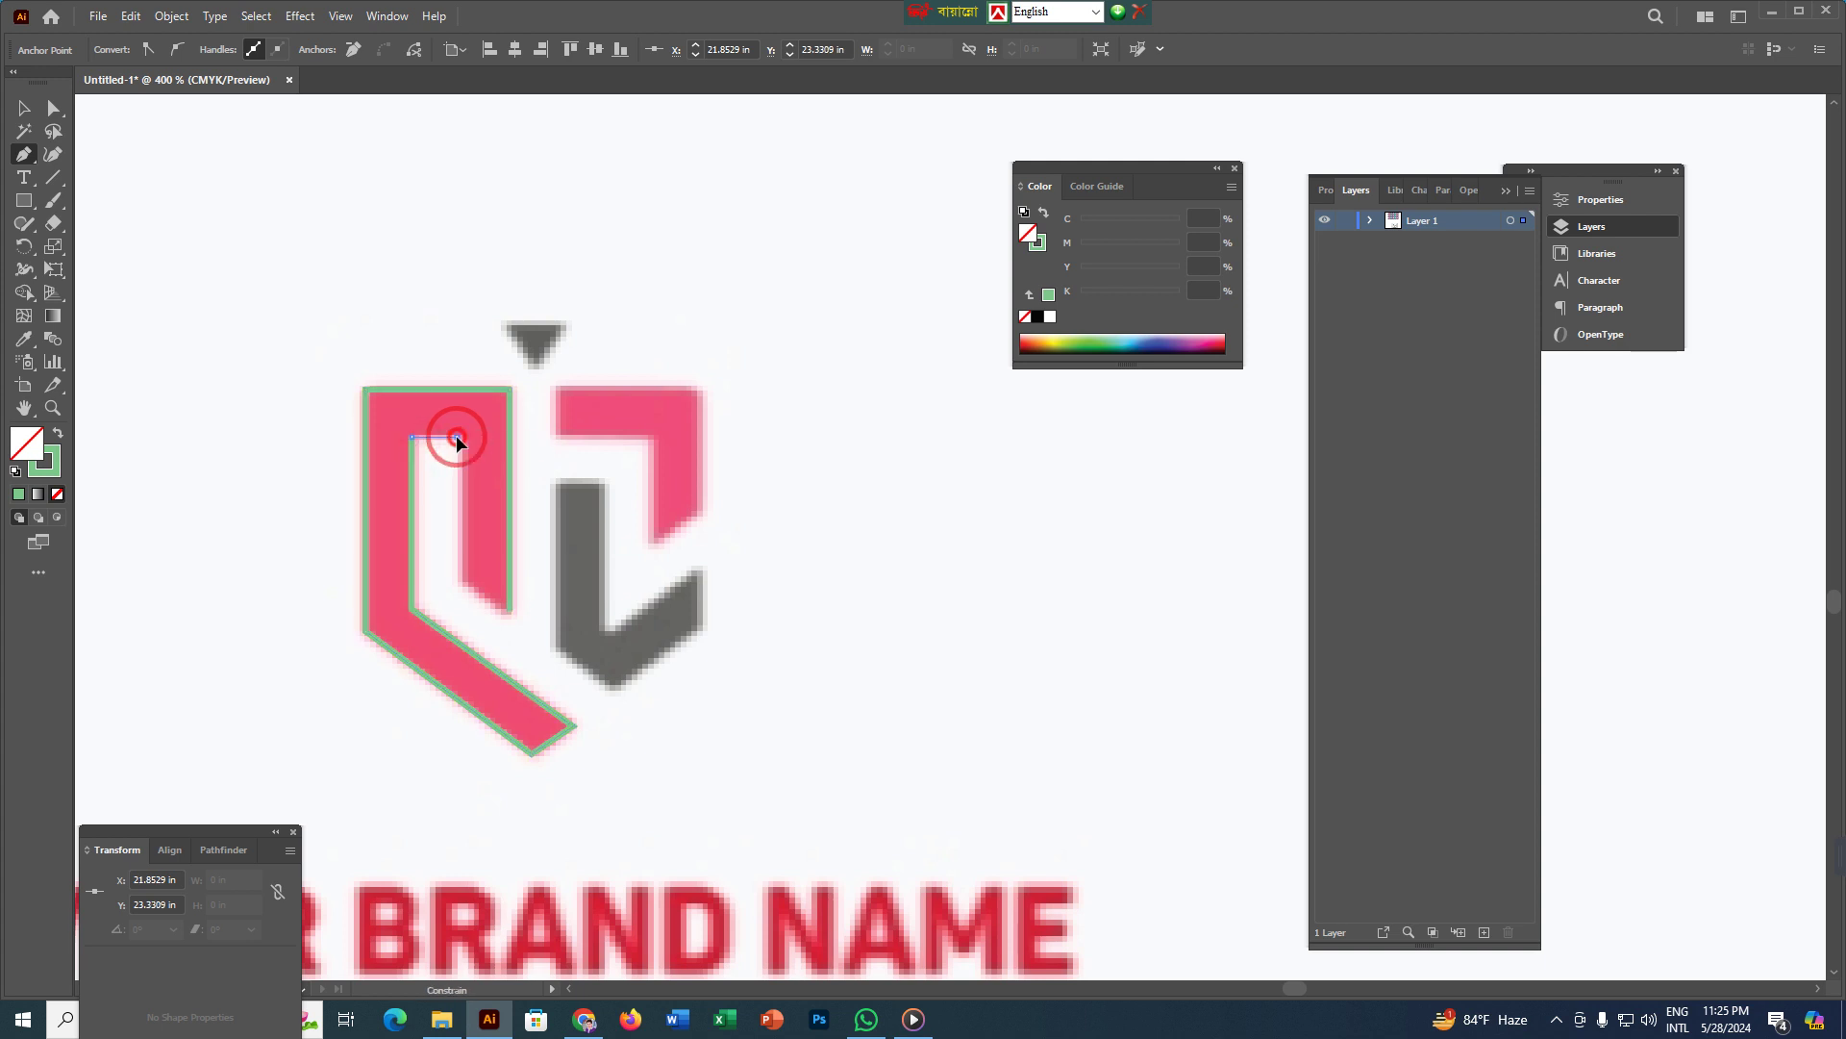
pyautogui.click(459, 579)
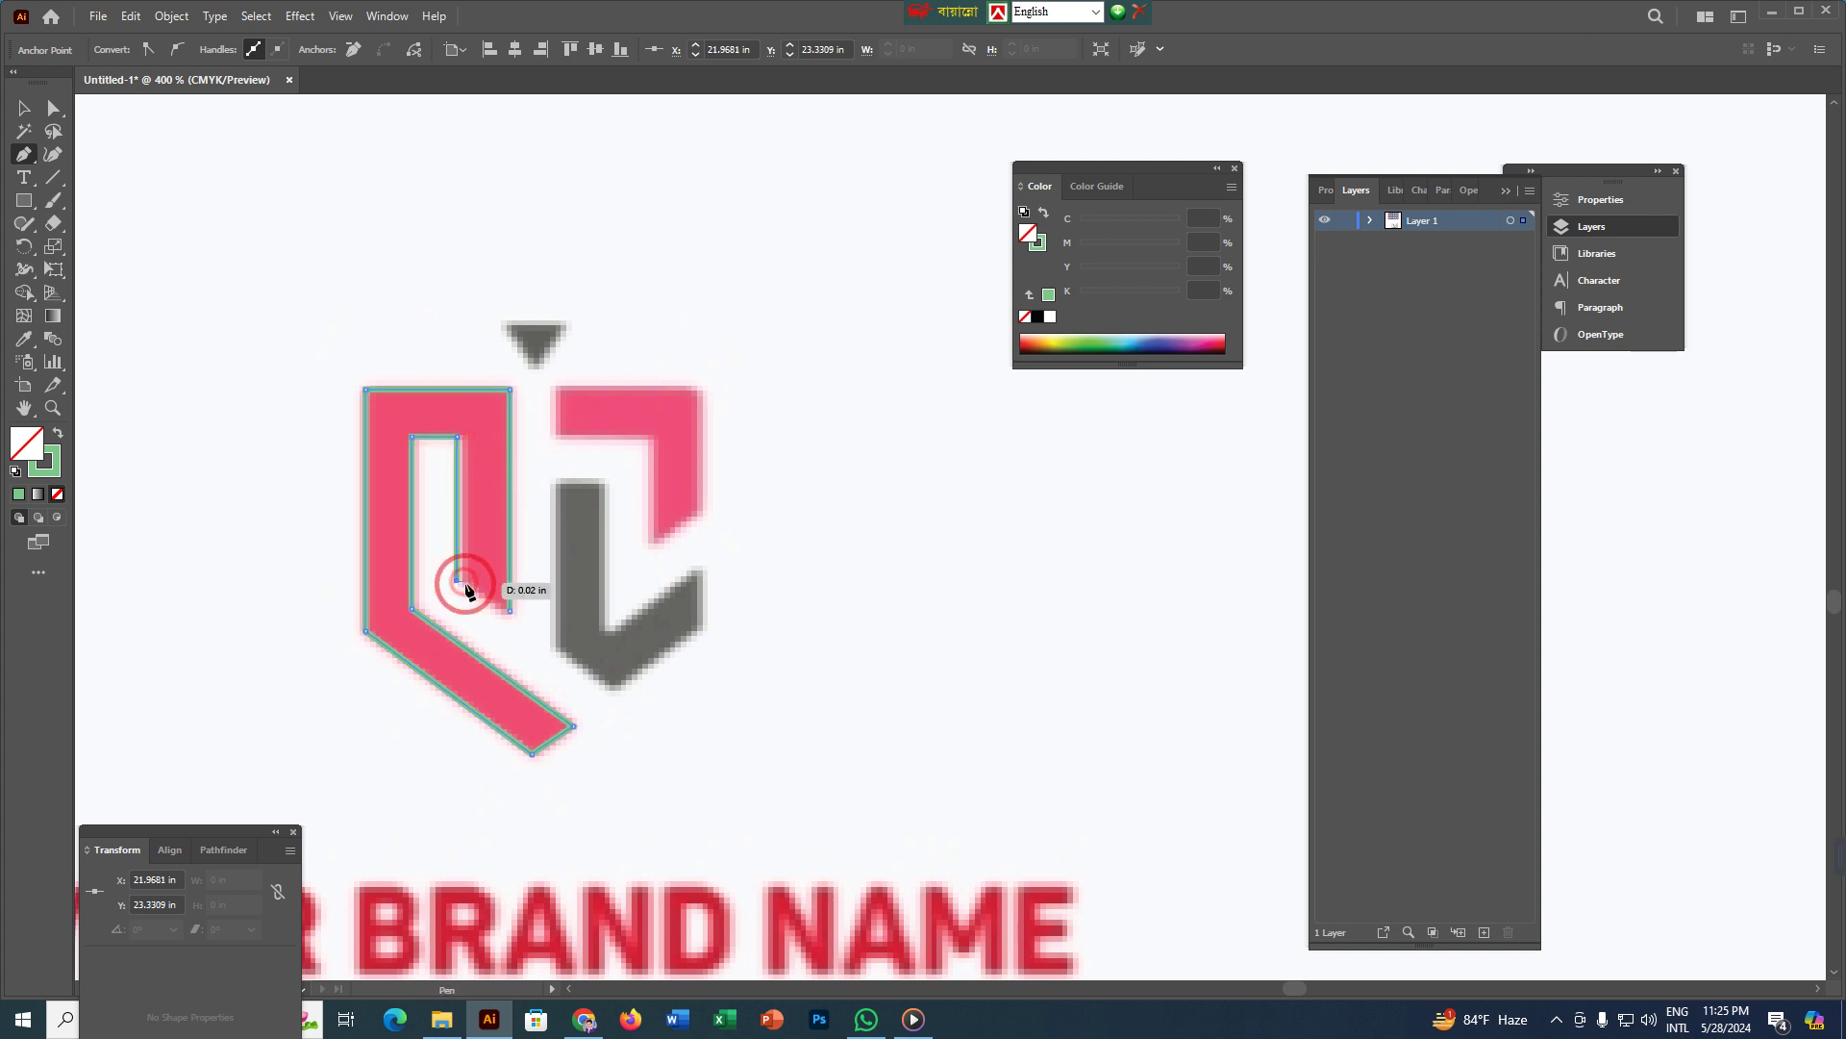
pyautogui.click(510, 612)
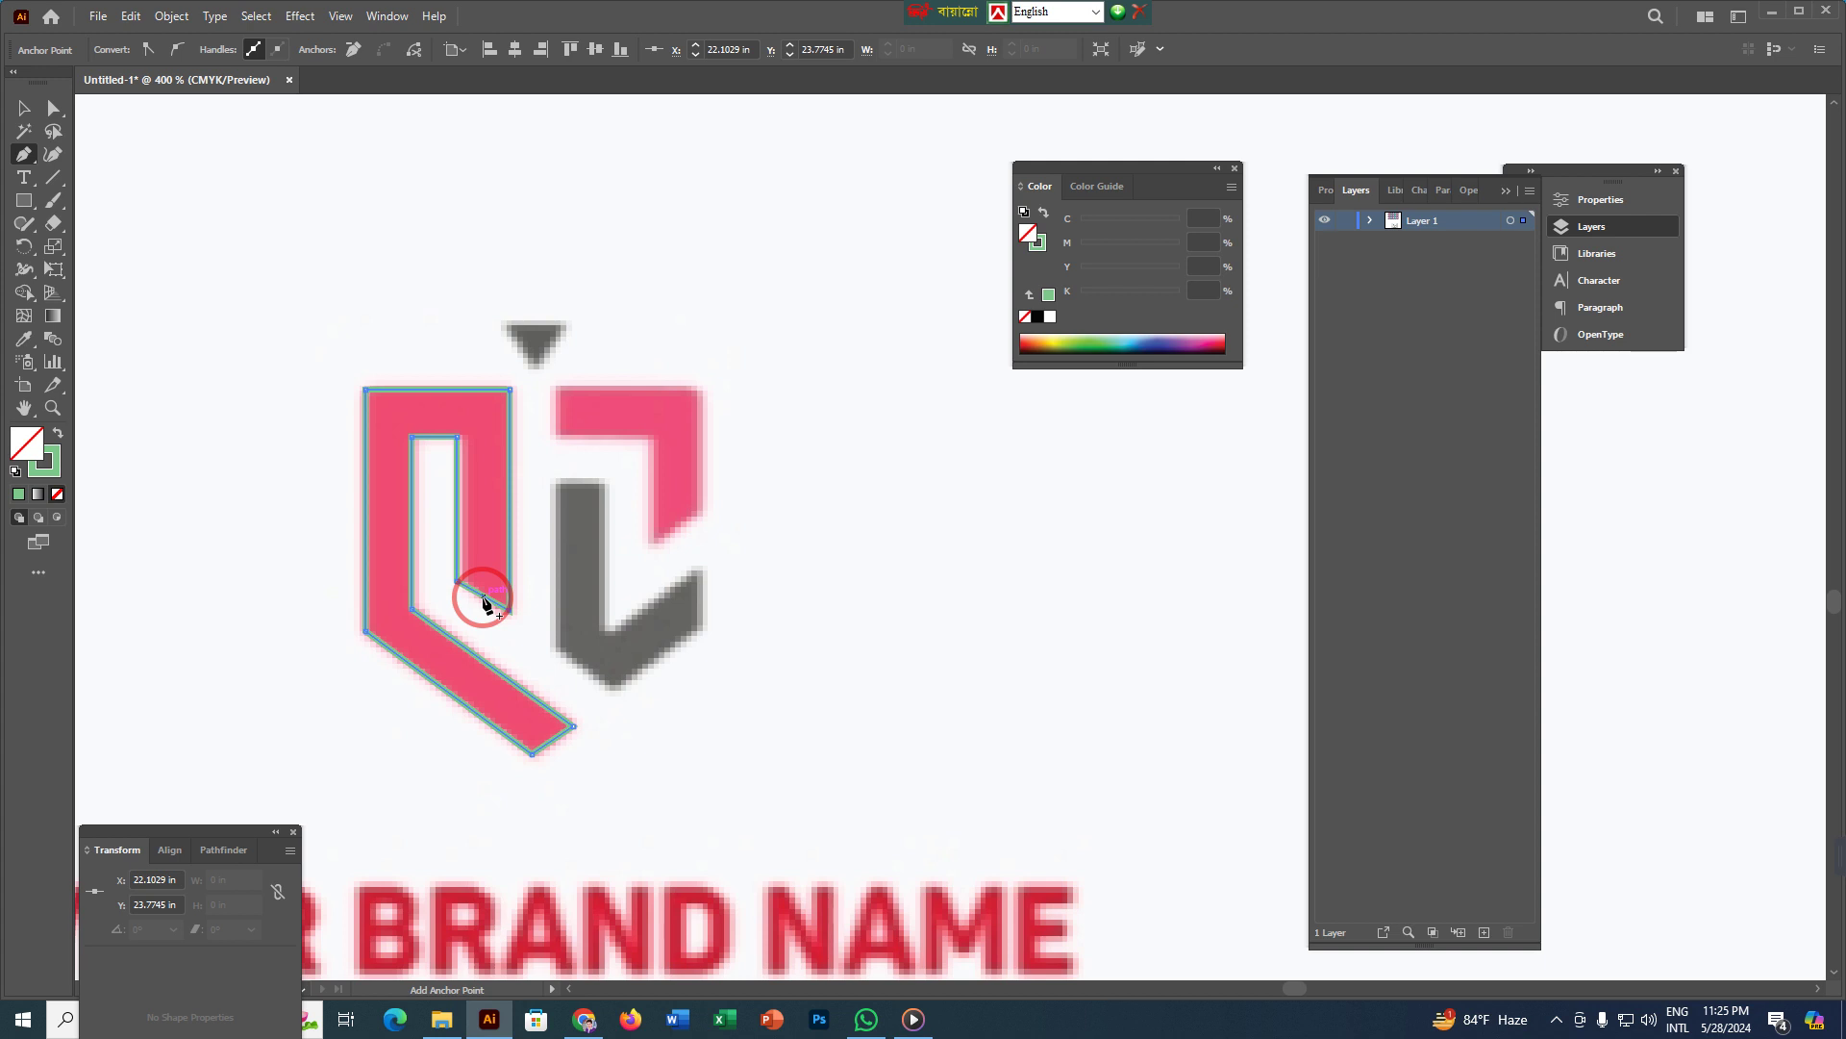
# - Fill the traced left shape with the logo's pink sampled with the Eyedropper, leaving it without a stroke
pyautogui.press('i')
pyautogui.click(496, 473)
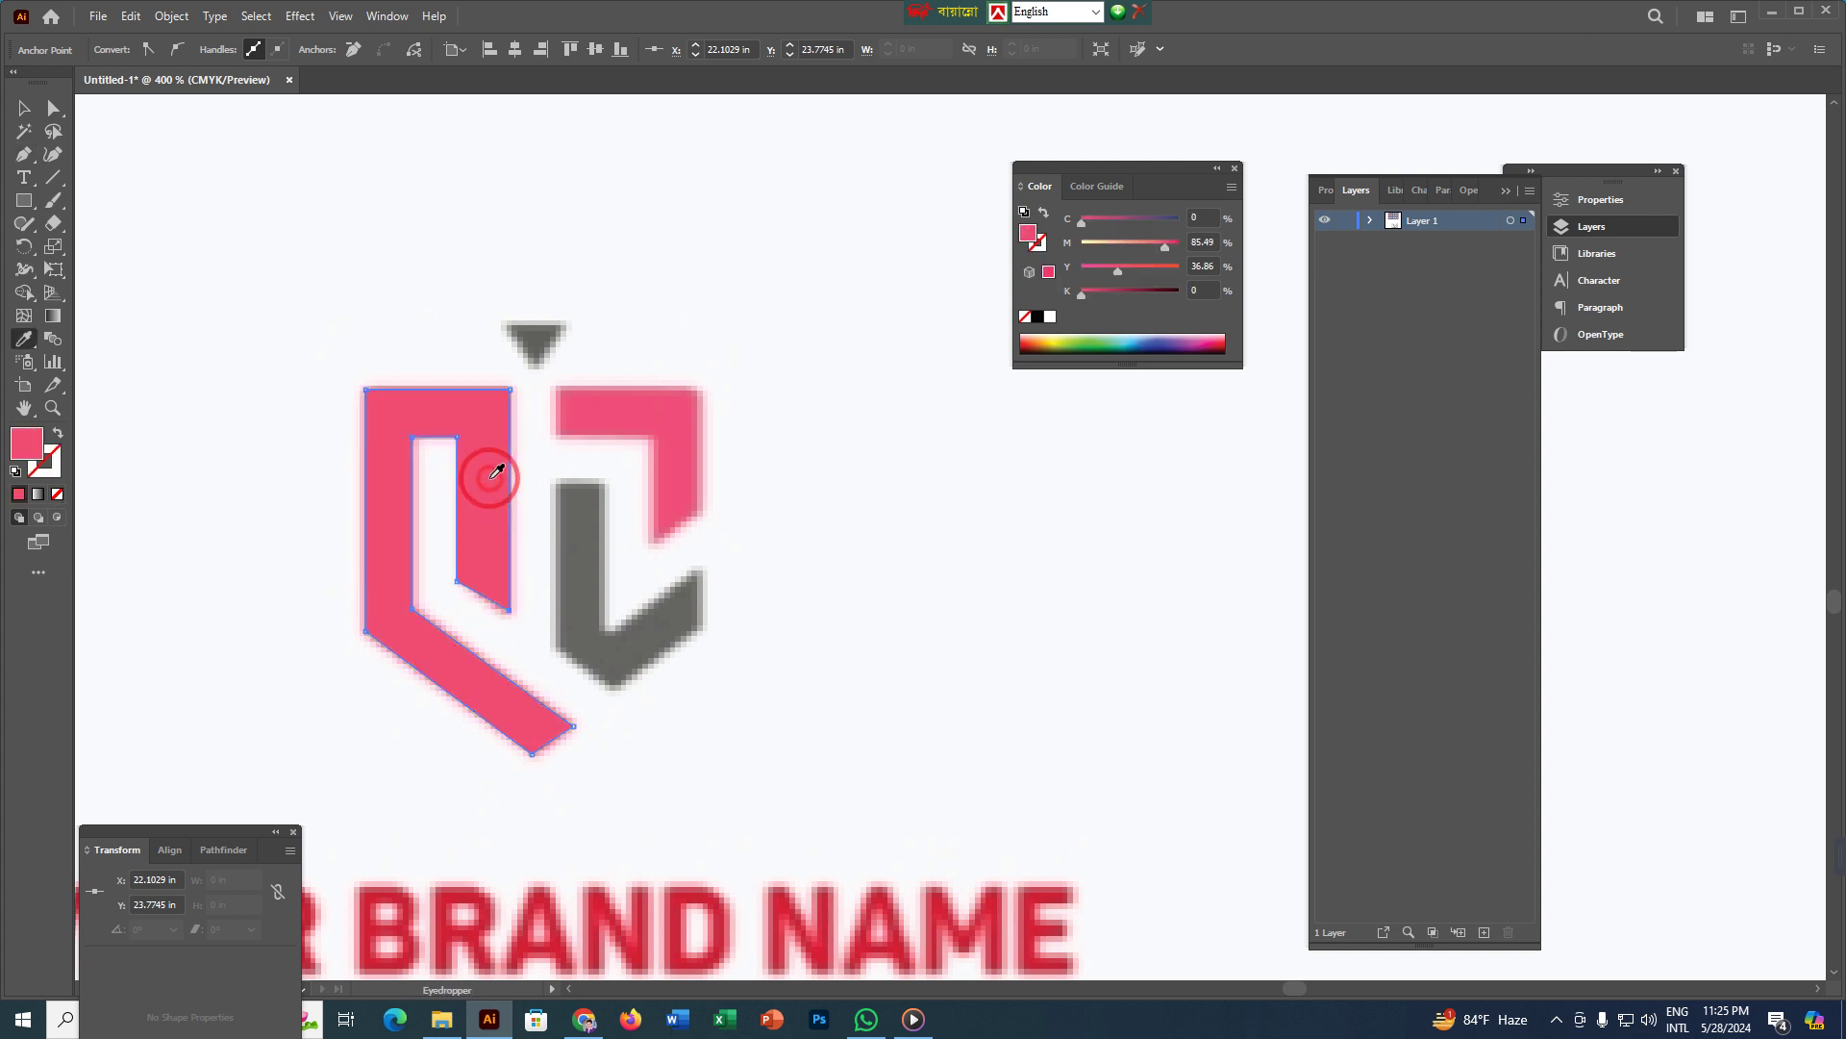
pyautogui.press('v')
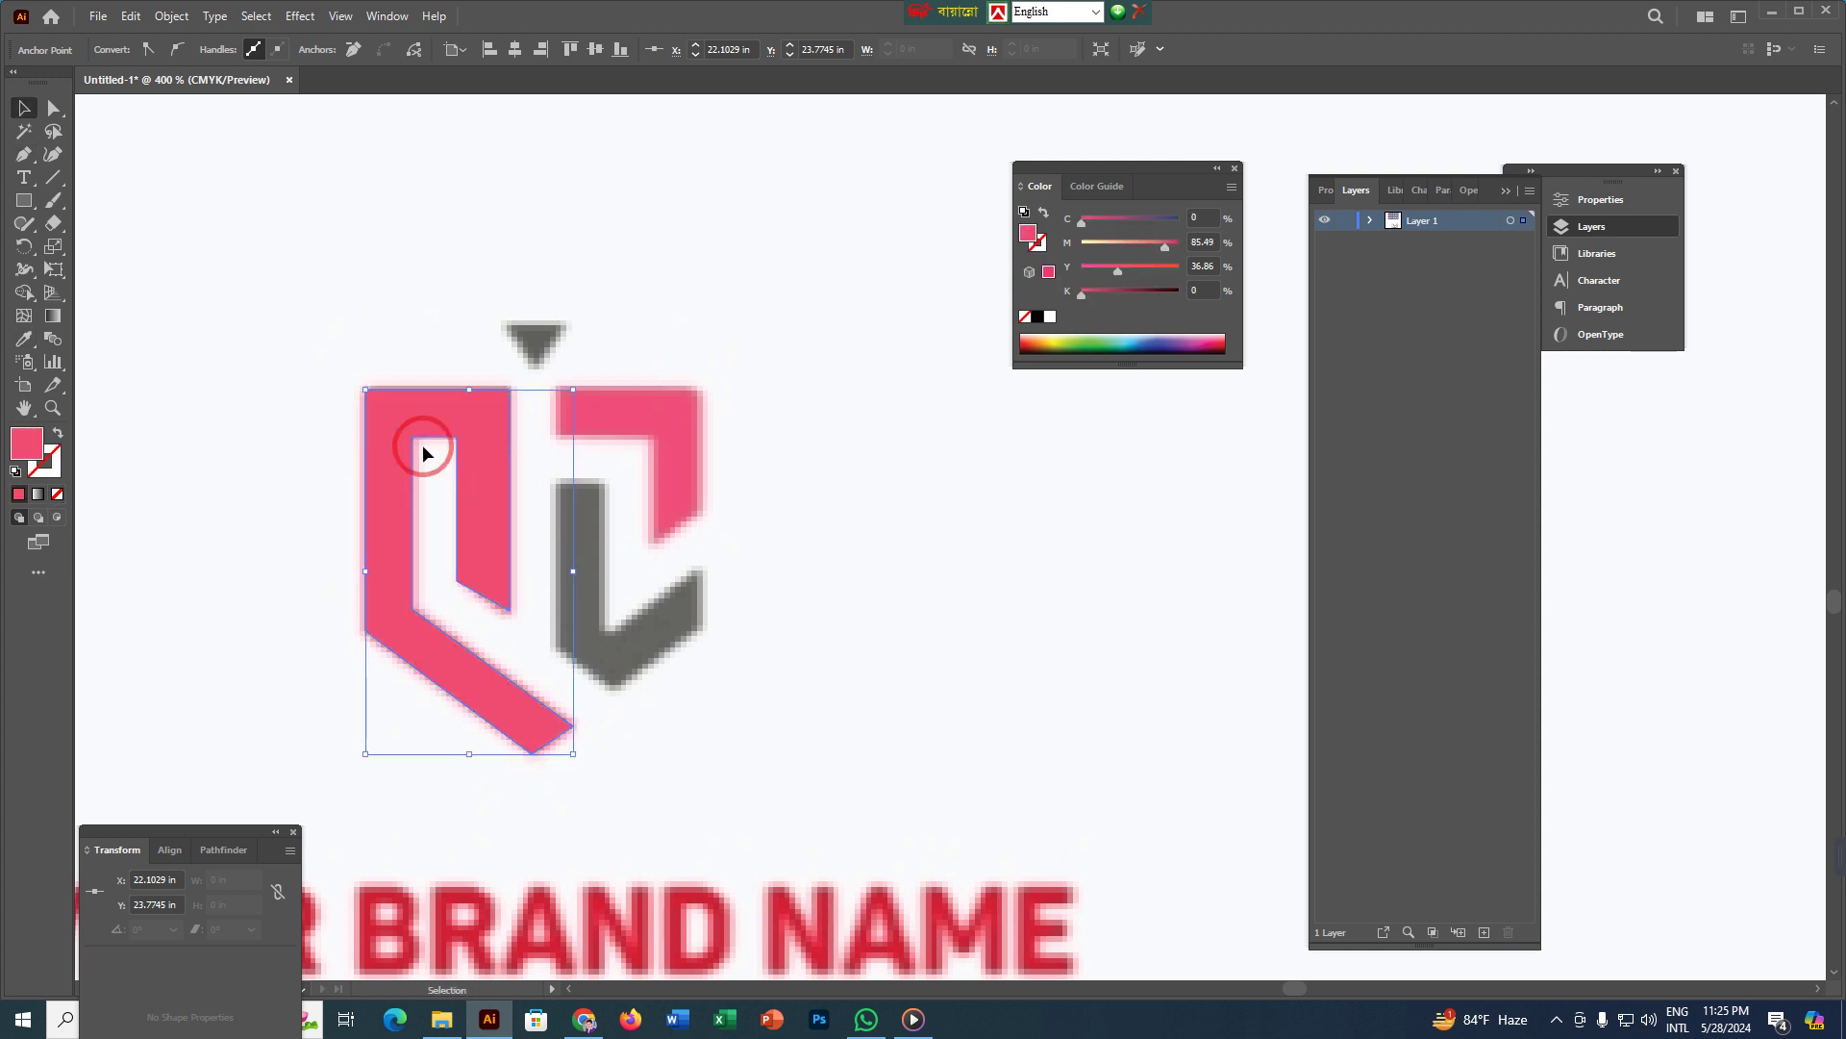
# - Trace the logo's right pink shape as a closed Pen path and give it the left shape's pink fill with the Eyedropper
pyautogui.press('p')
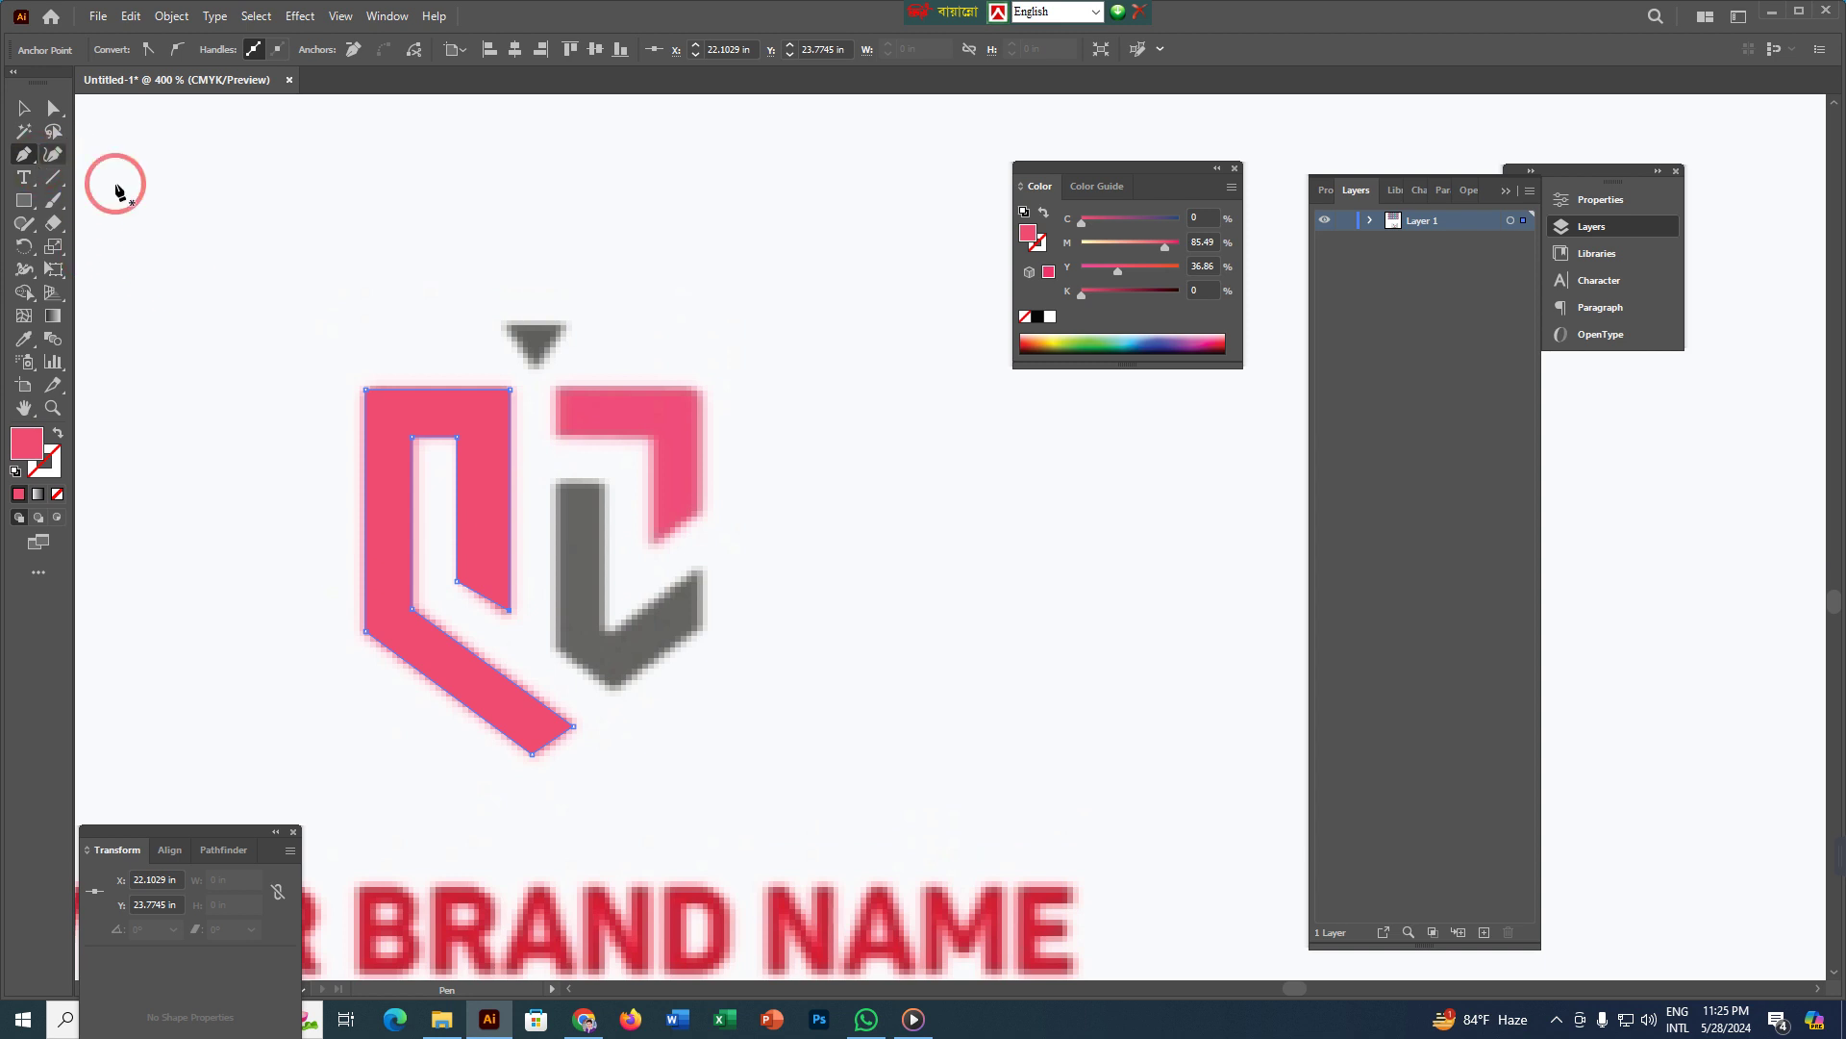
pyautogui.click(554, 390)
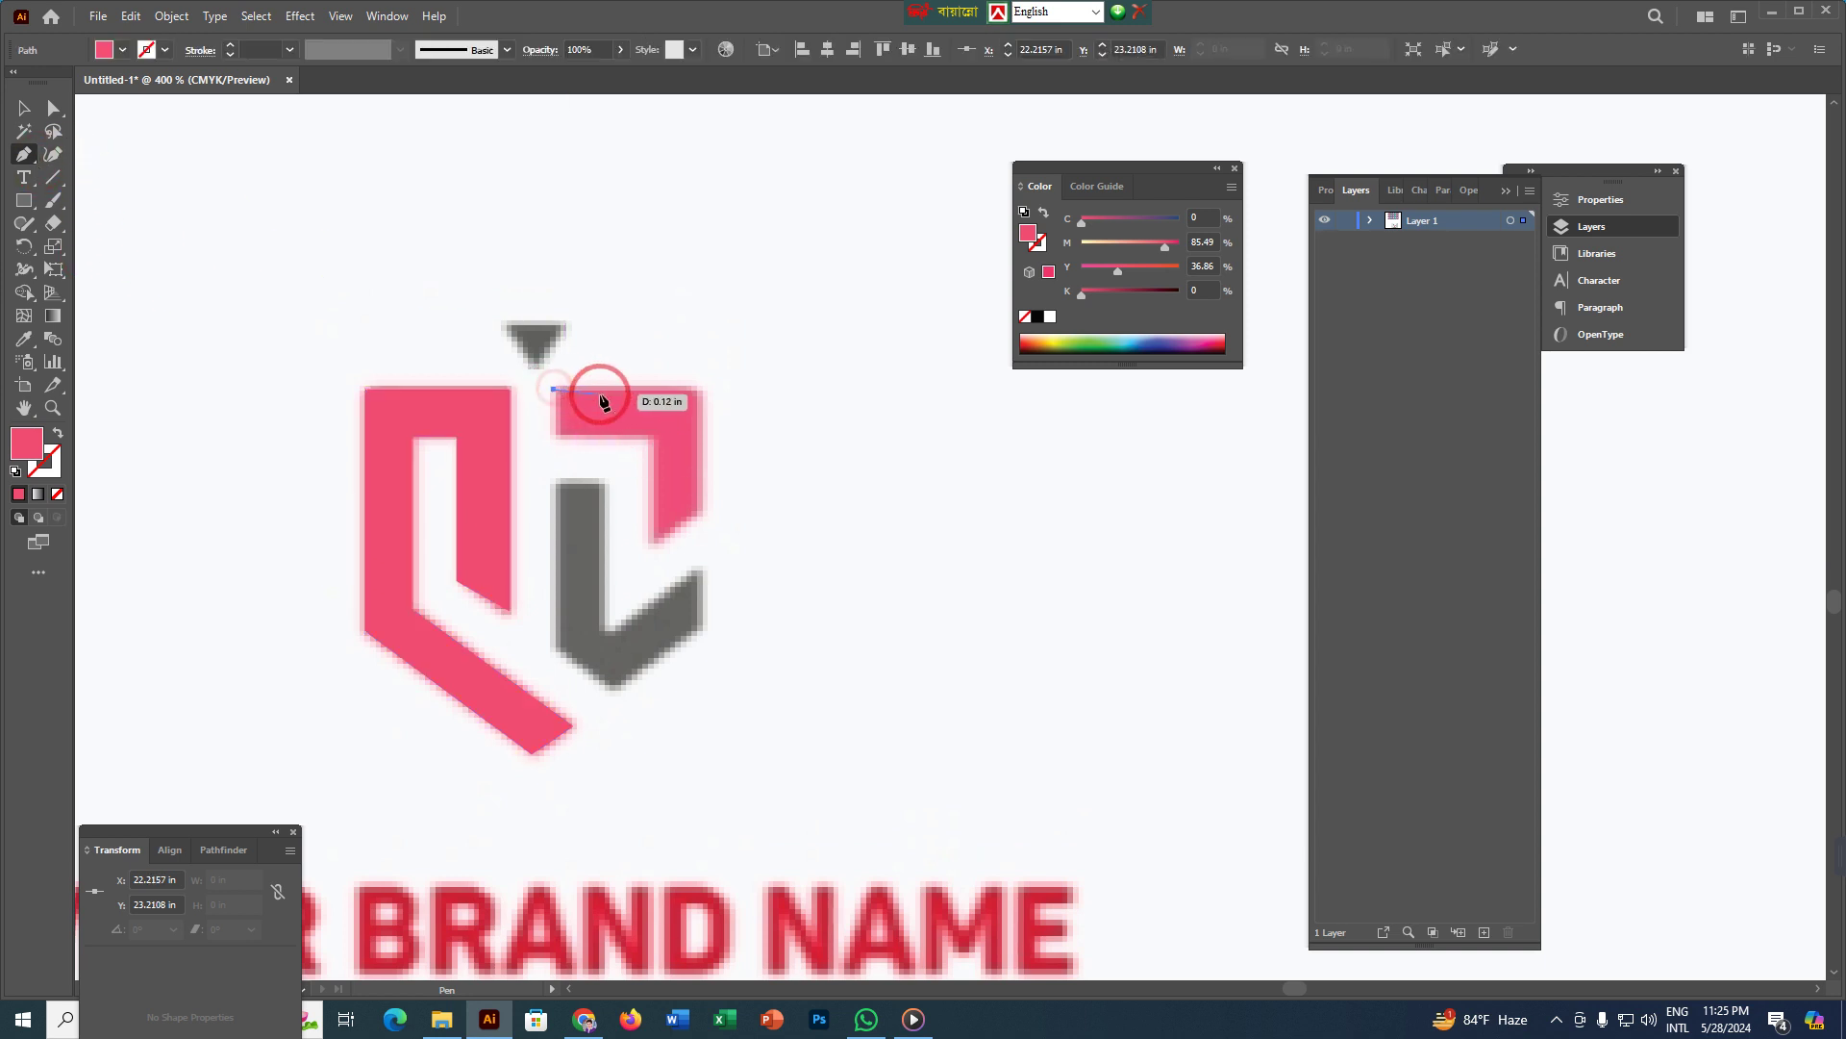
pyautogui.click(704, 388)
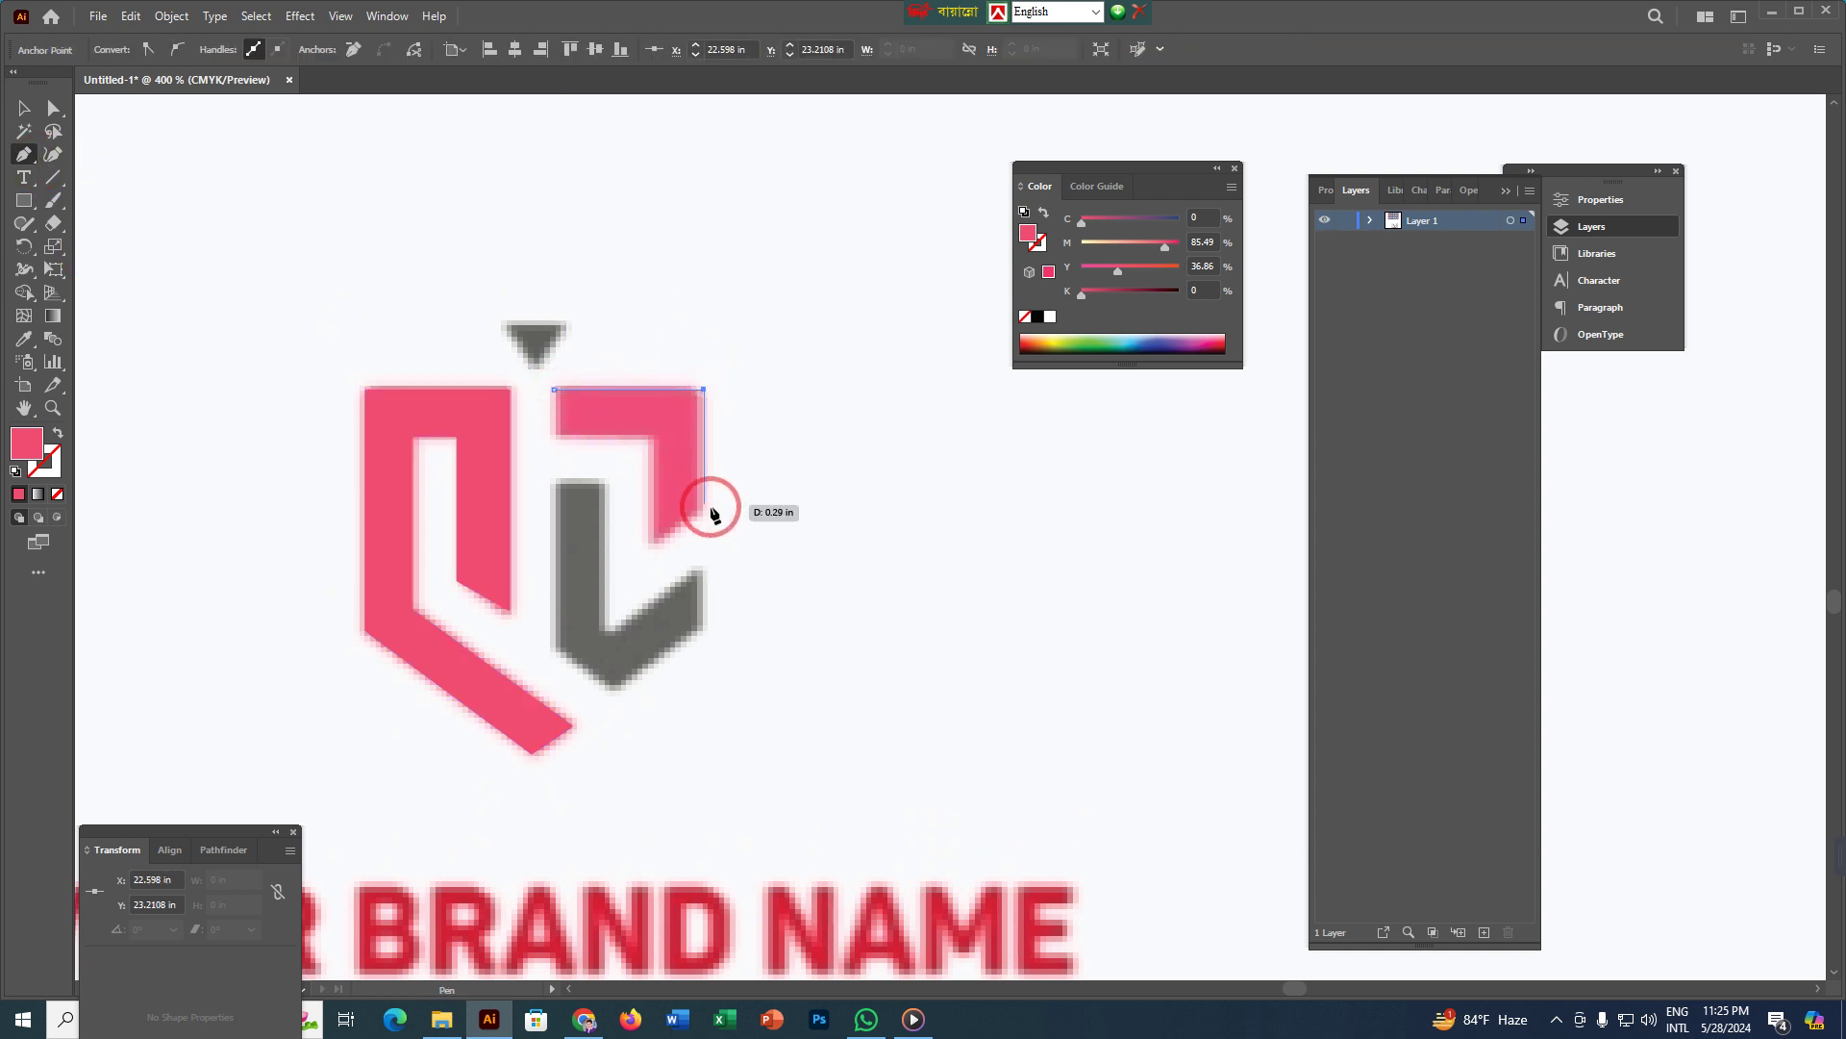
pyautogui.click(705, 507)
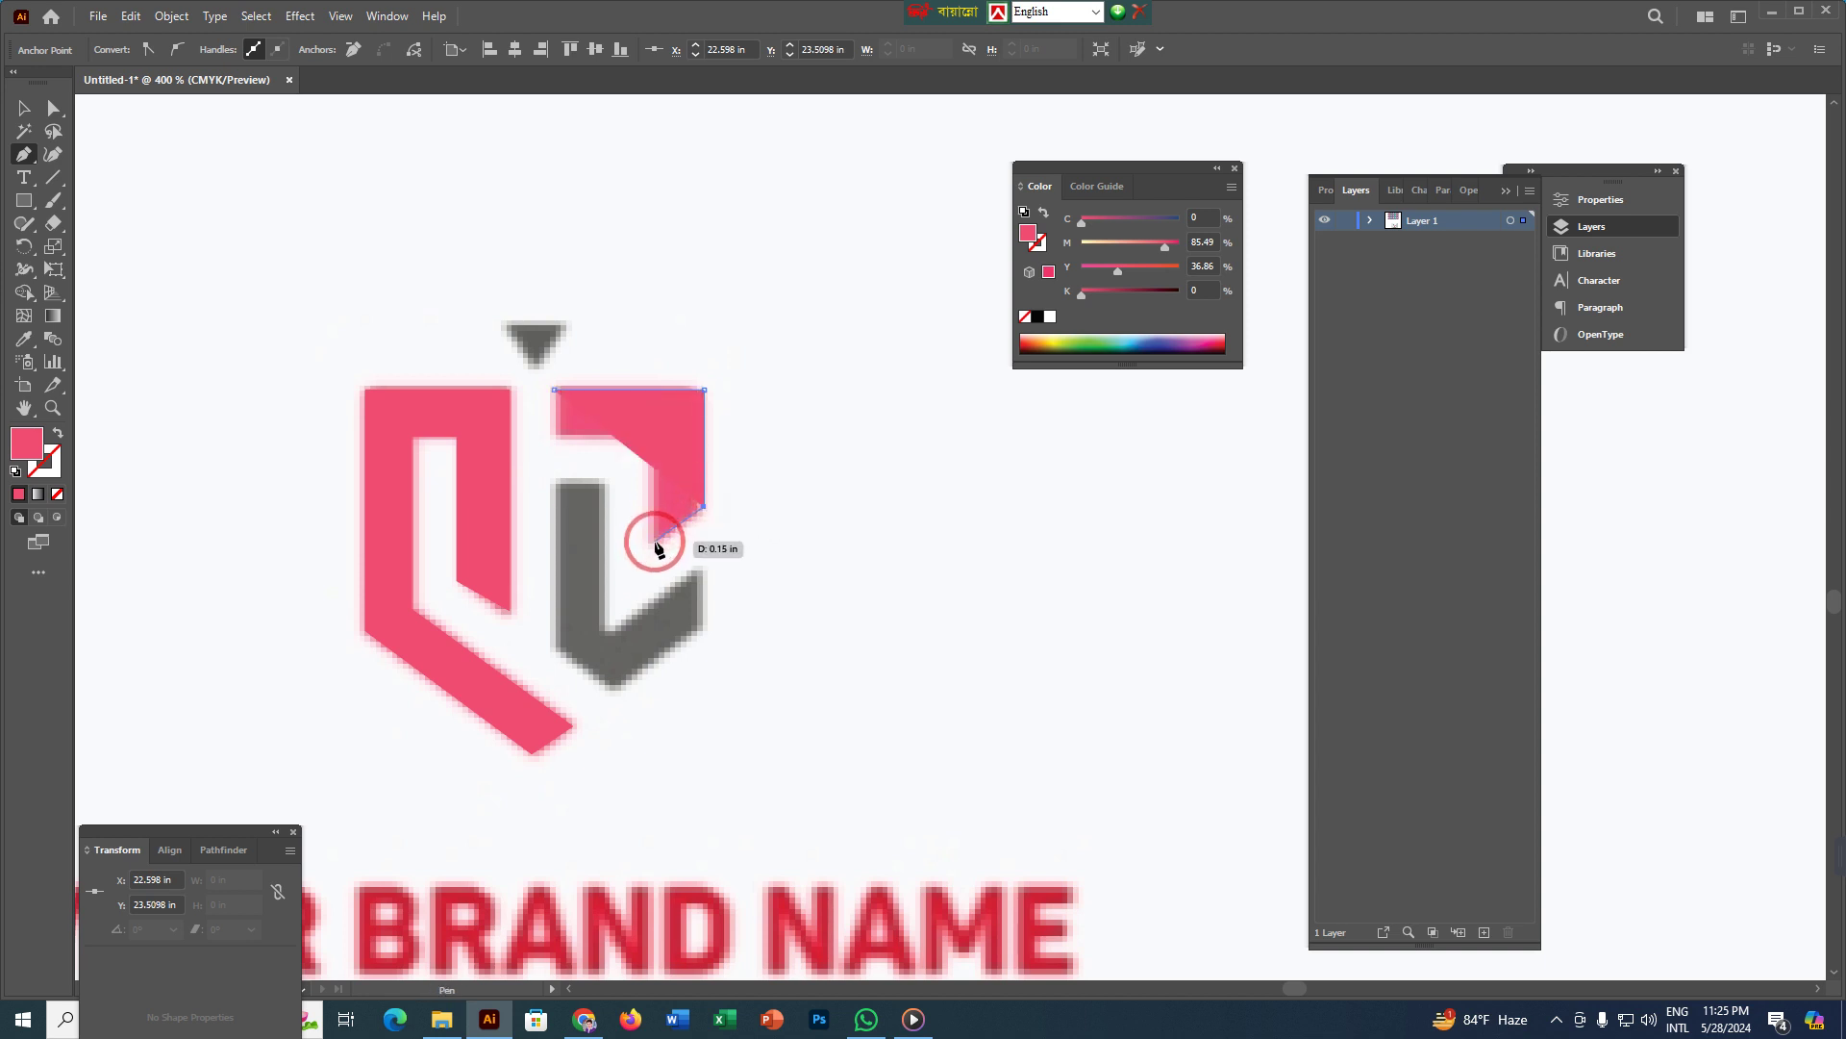
pyautogui.click(654, 545)
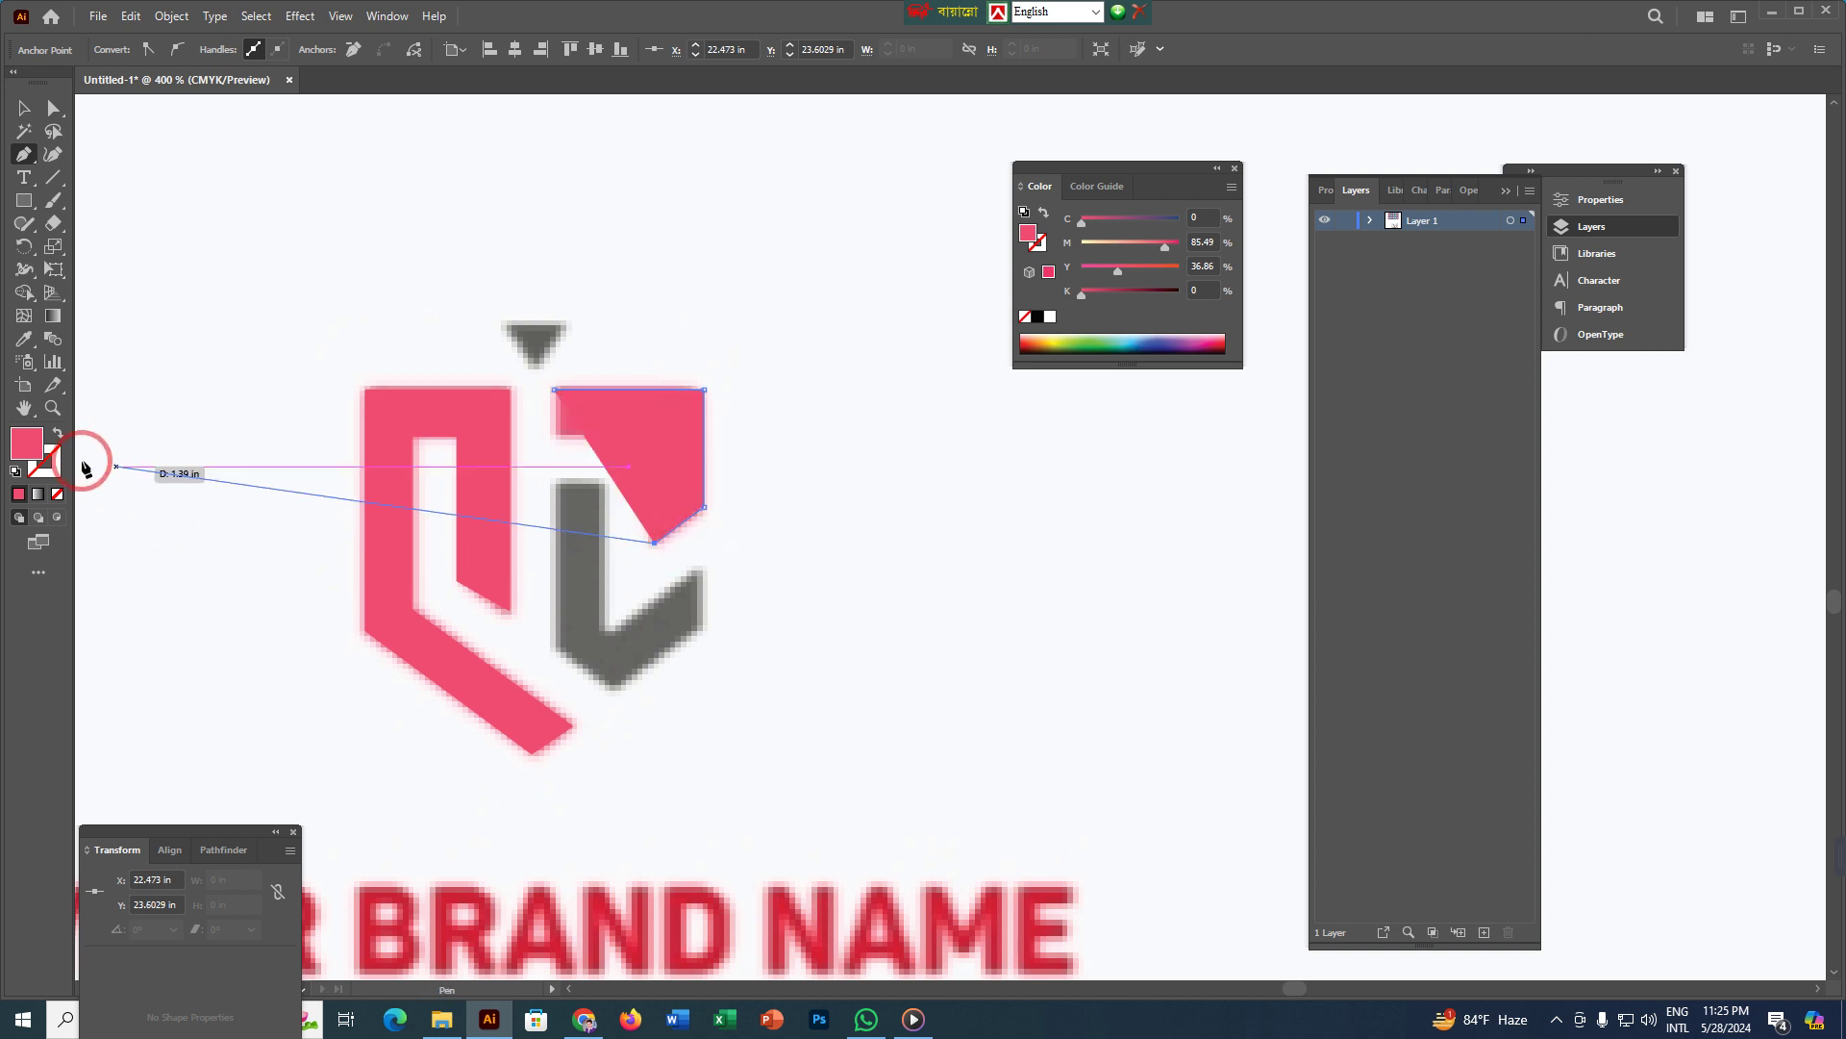
pyautogui.click(57, 437)
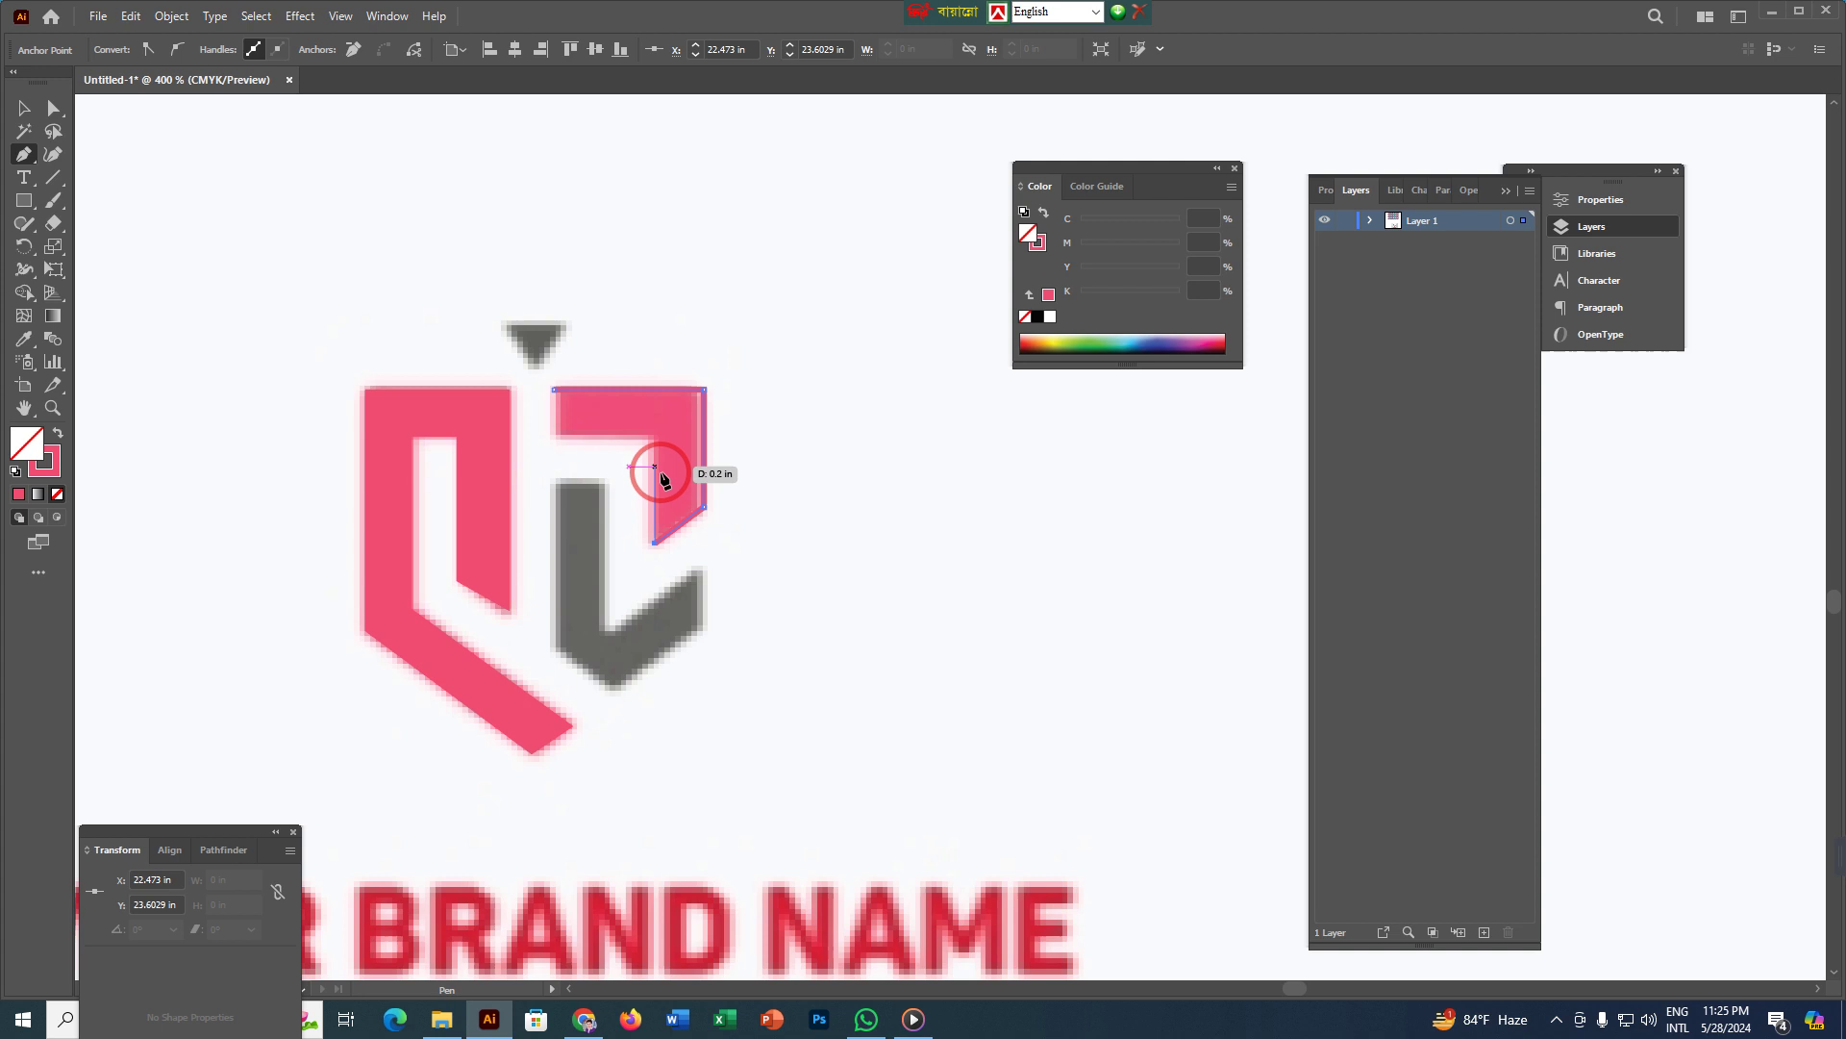
pyautogui.click(654, 436)
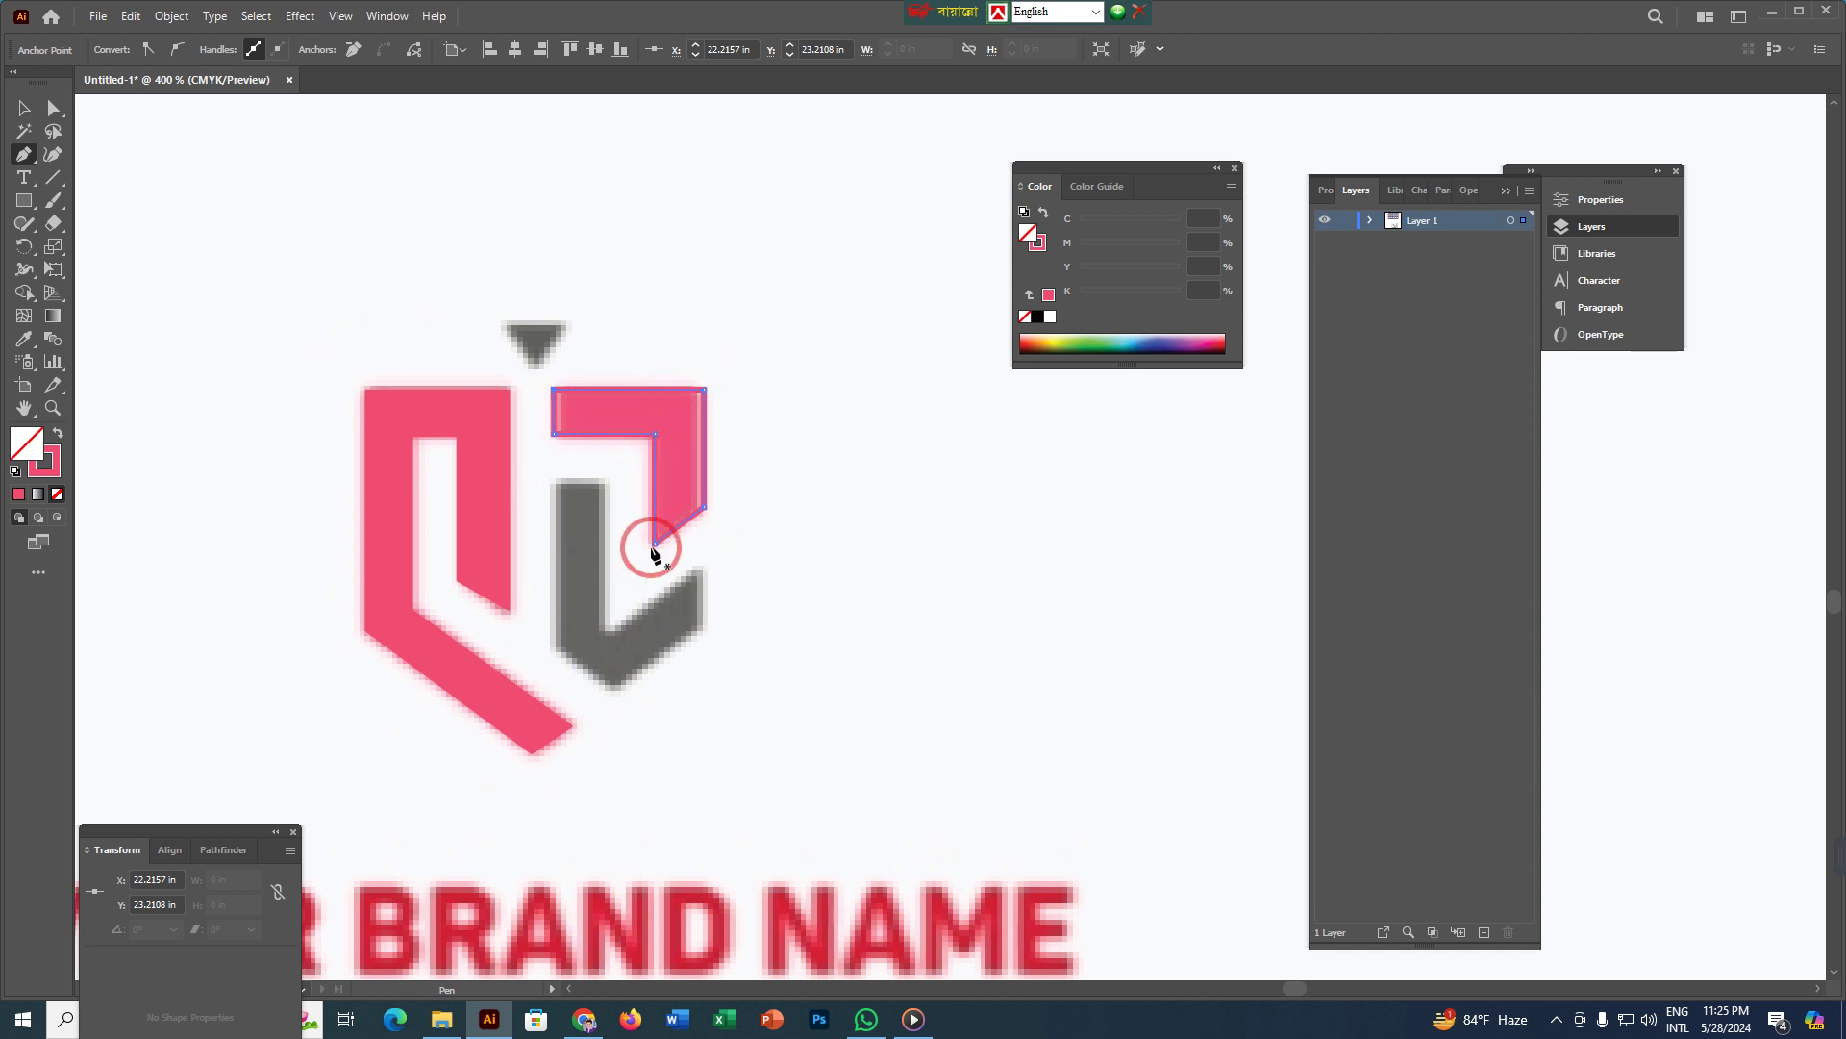
pyautogui.click(25, 343)
pyautogui.click(445, 404)
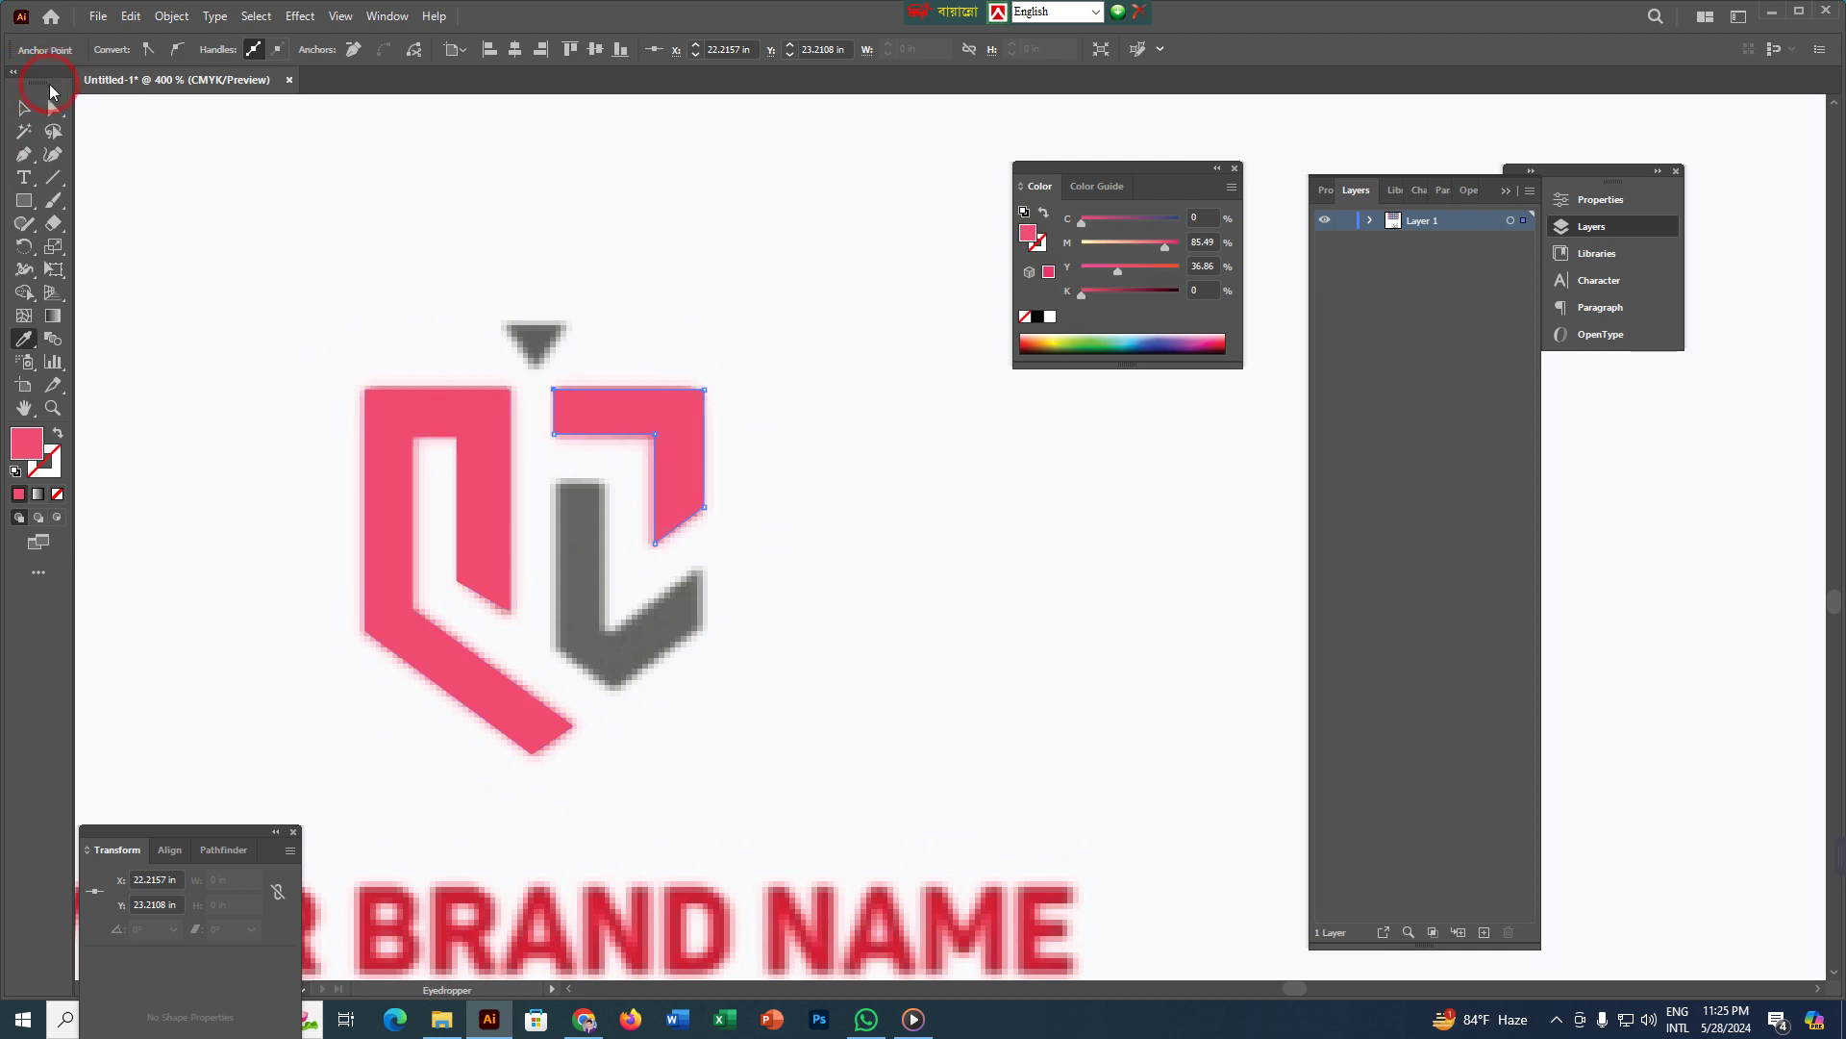
# - Trace the small triangle above the logo with the Pen tool and fill it with the dark grey sampled from the logo's lower shape
pyautogui.moveTo(565, 320)
pyautogui.mouseDown()
pyautogui.moveTo(498, 331)
pyautogui.moveTo(569, 330)
pyautogui.mouseUp()
pyautogui.click(504, 321)
pyautogui.click(535, 370)
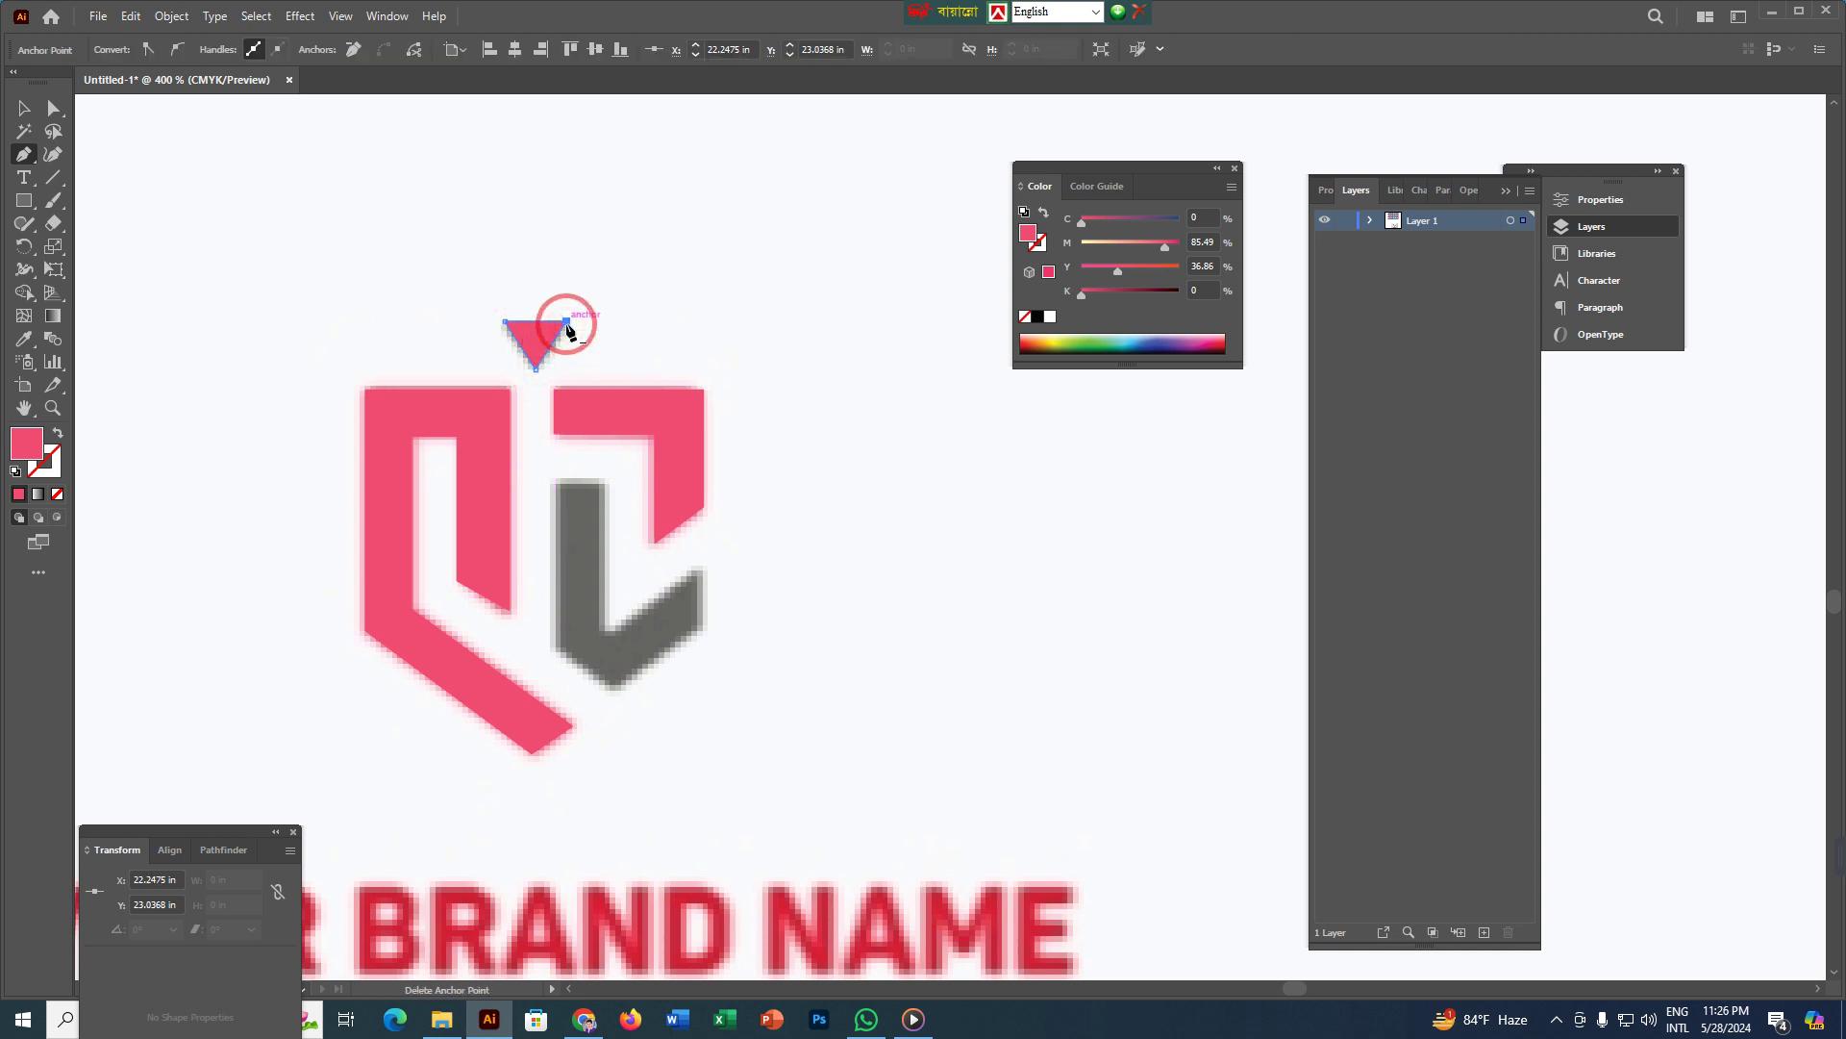
pyautogui.press('i')
pyautogui.click(579, 557)
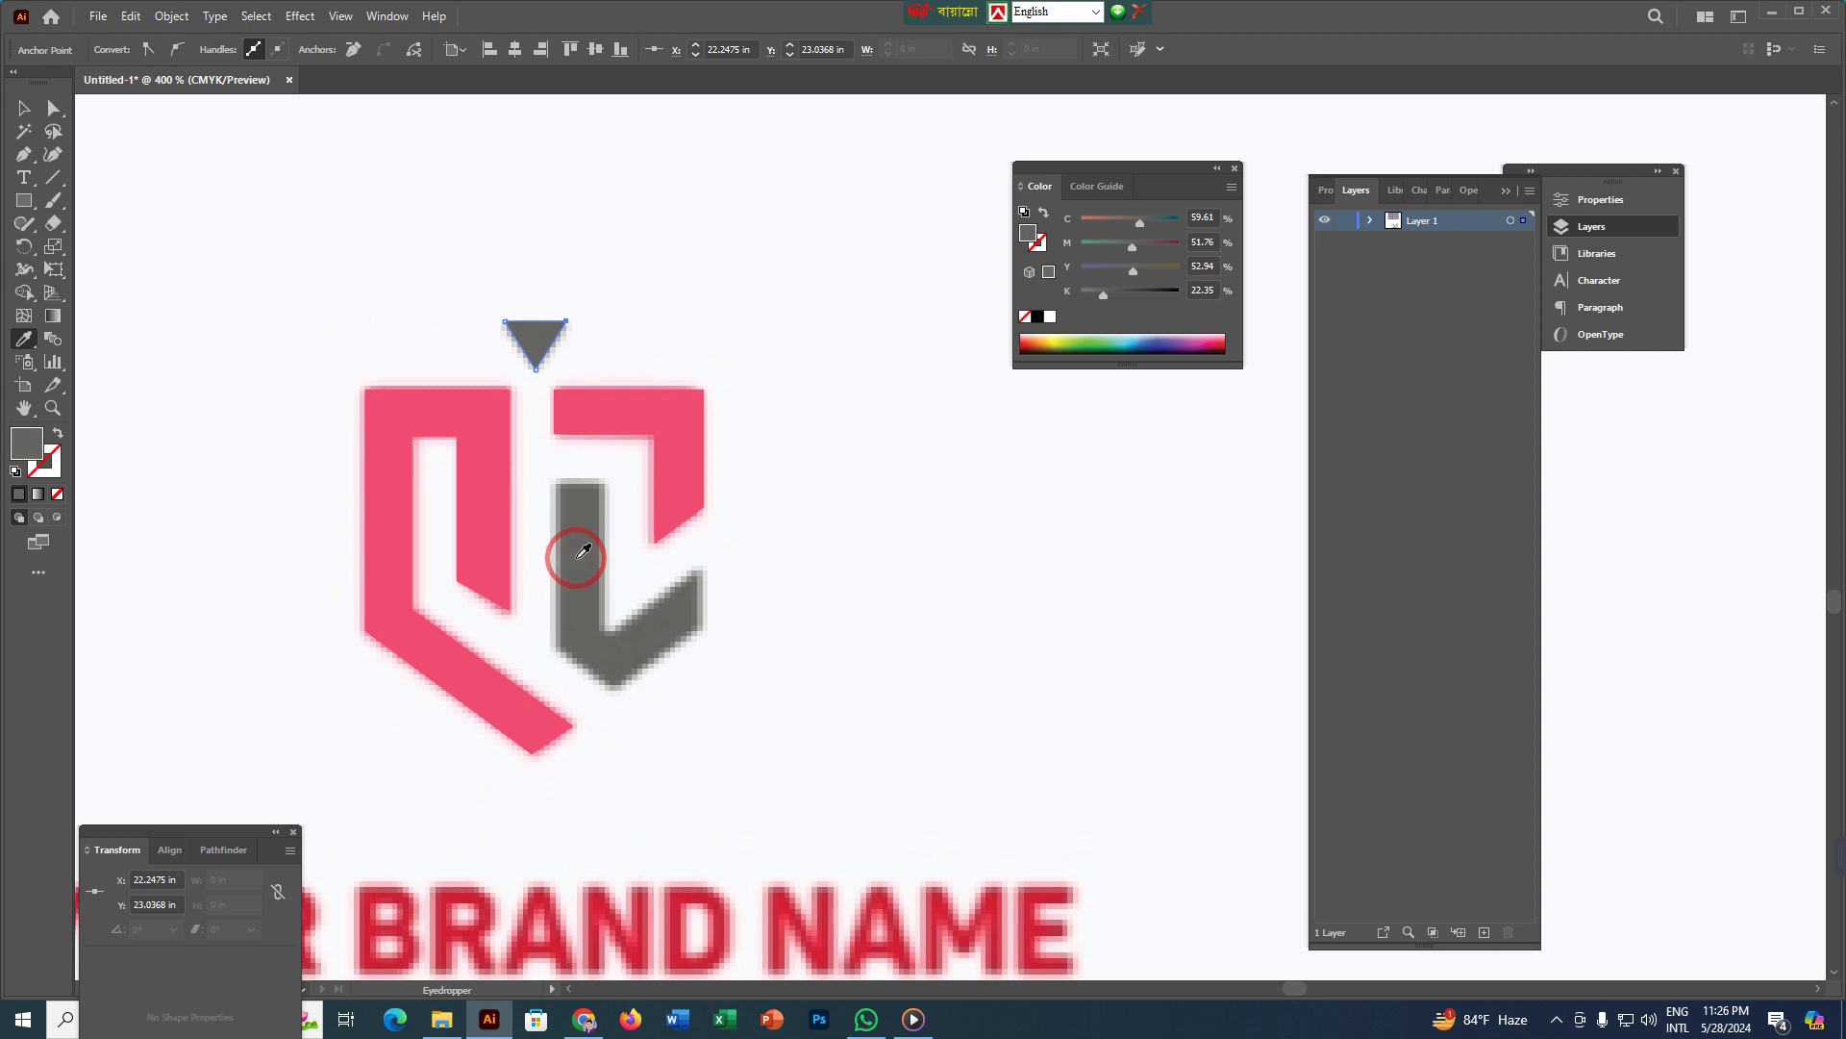
pyautogui.press('p')
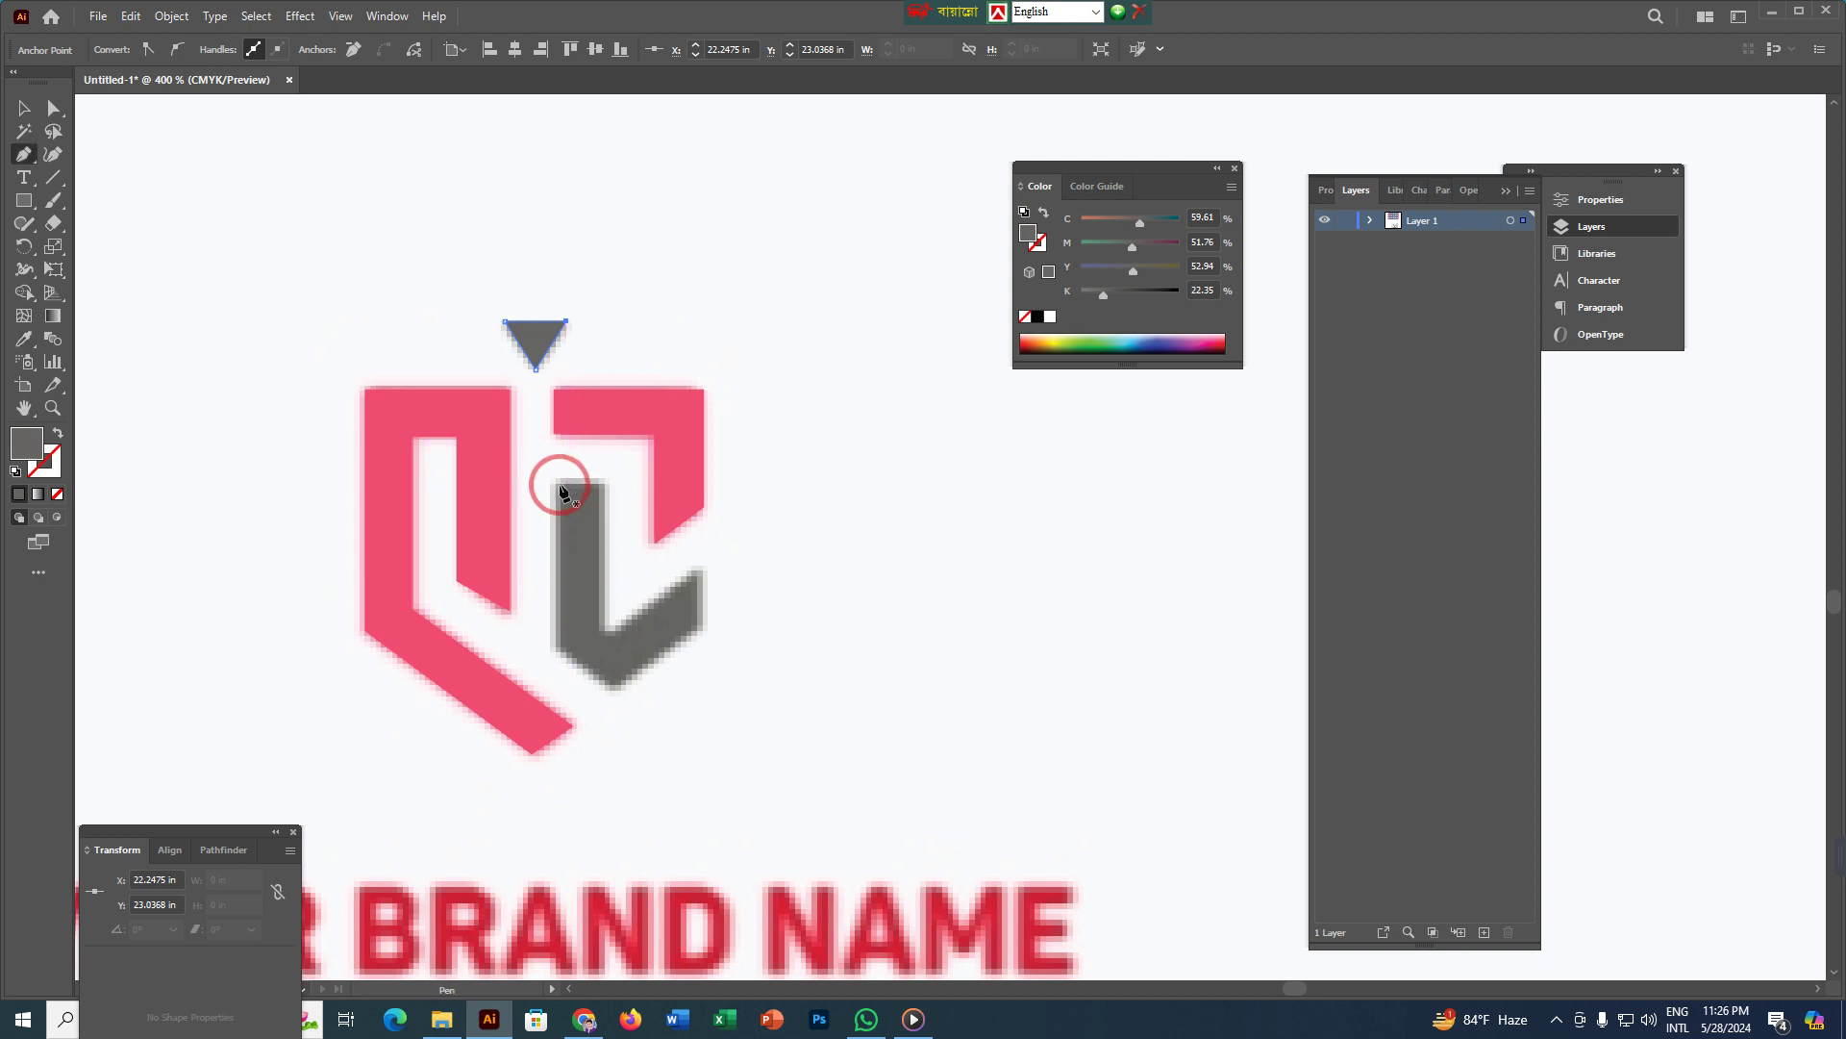
# - Trace the logo's lower dark grey shape as a closed Pen path in the current dark grey fill
pyautogui.moveTo(554, 481); pyautogui.dragTo(604, 481)
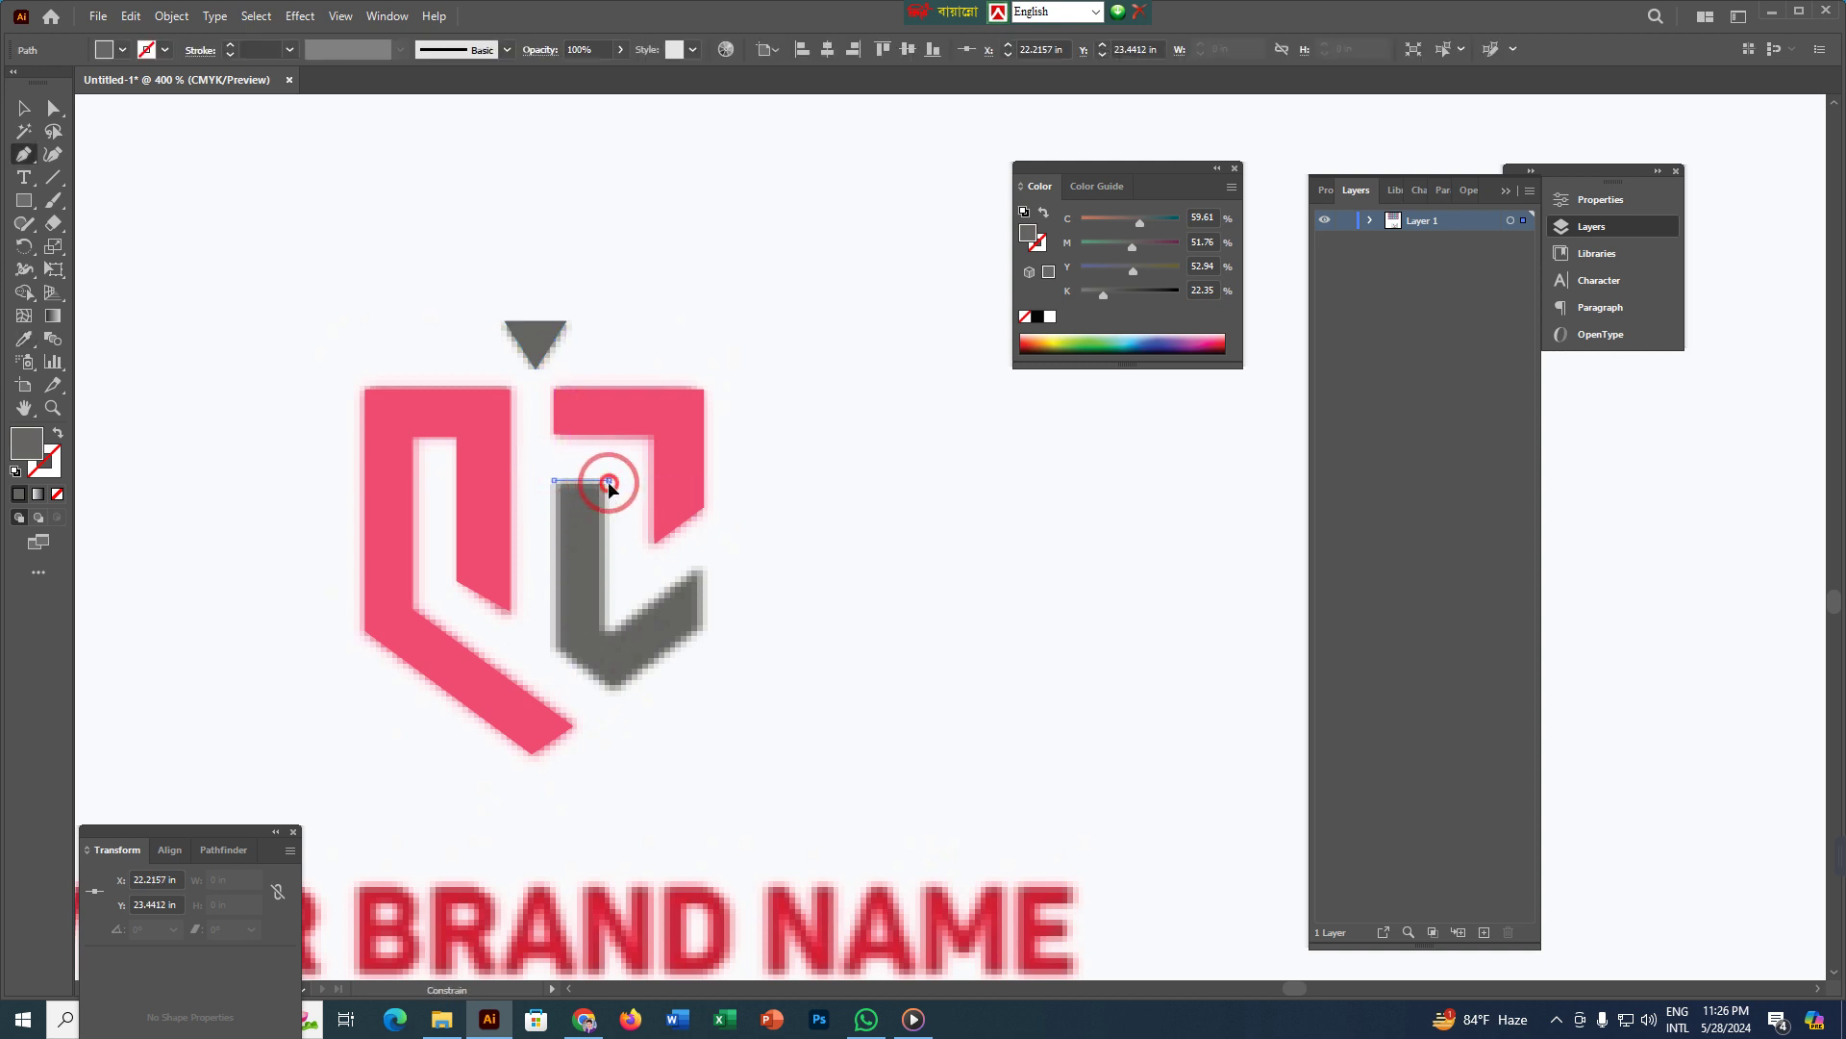
pyautogui.click(608, 480)
pyautogui.moveTo(609, 632); pyautogui.dragTo(703, 575)
pyautogui.moveTo(703, 571); pyautogui.dragTo(703, 634)
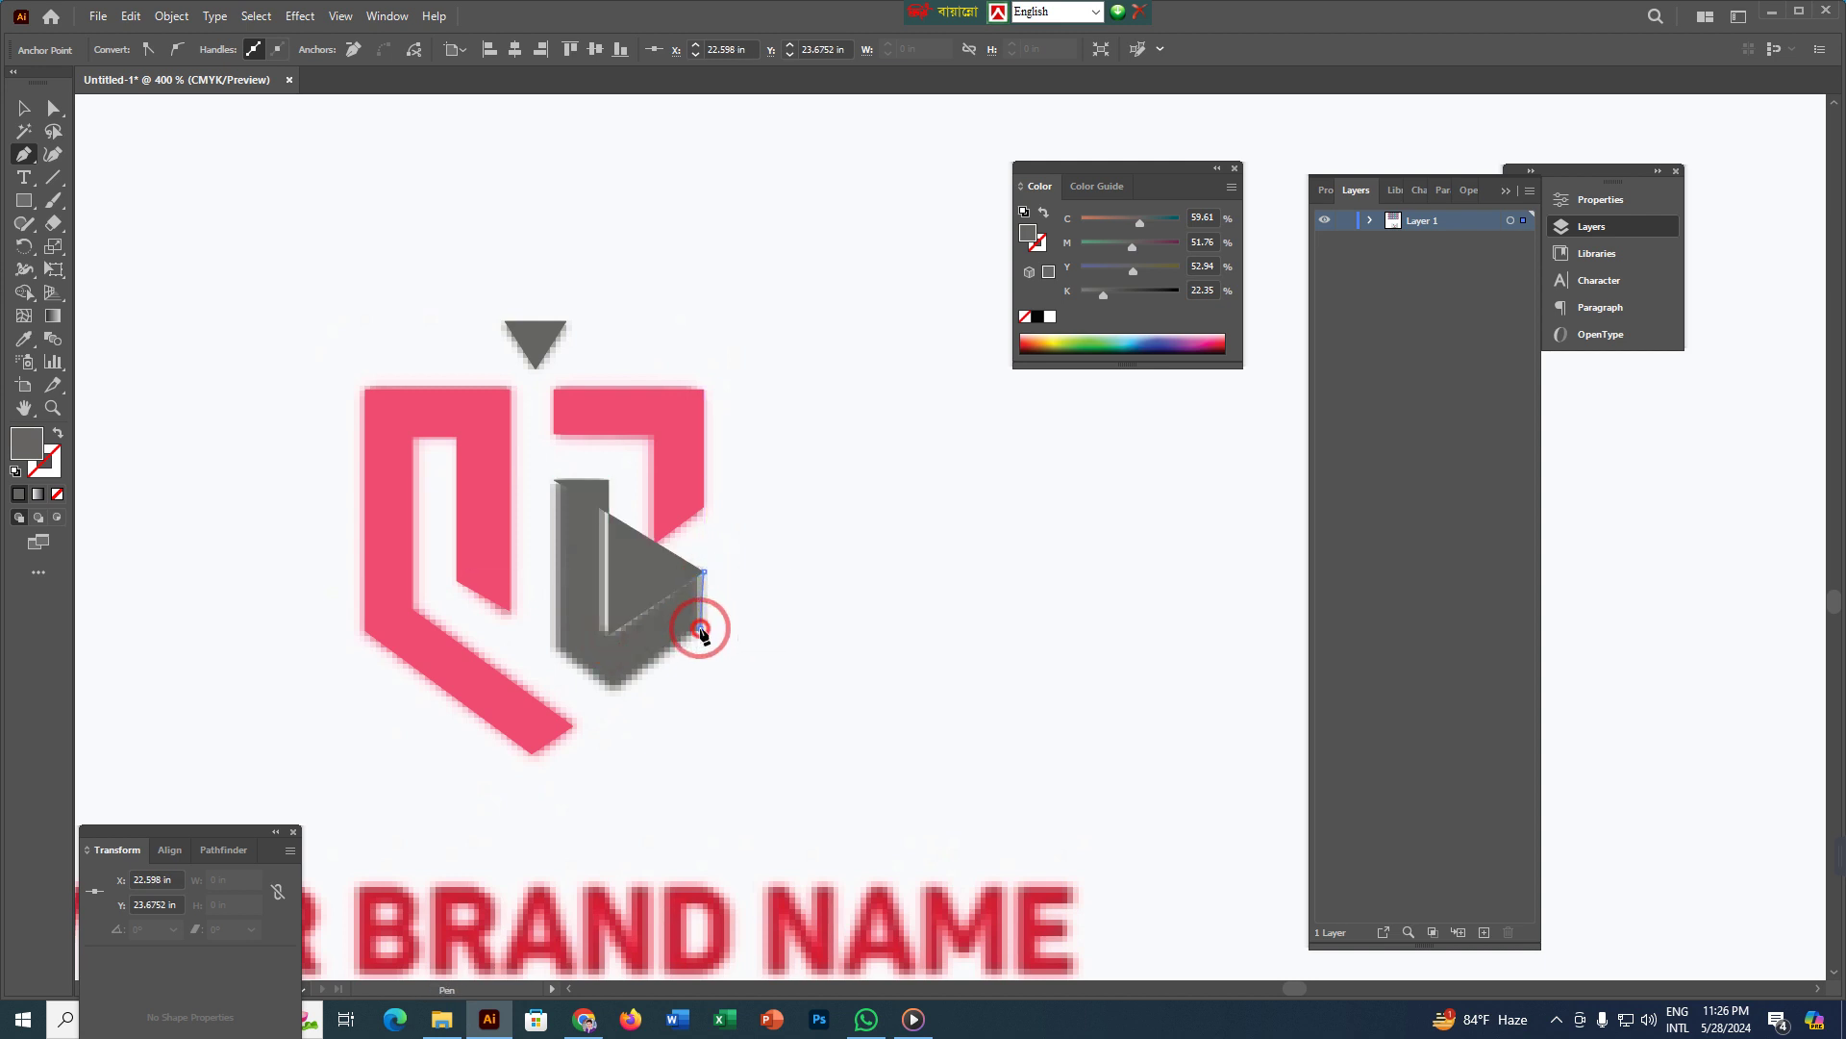
pyautogui.click(623, 687)
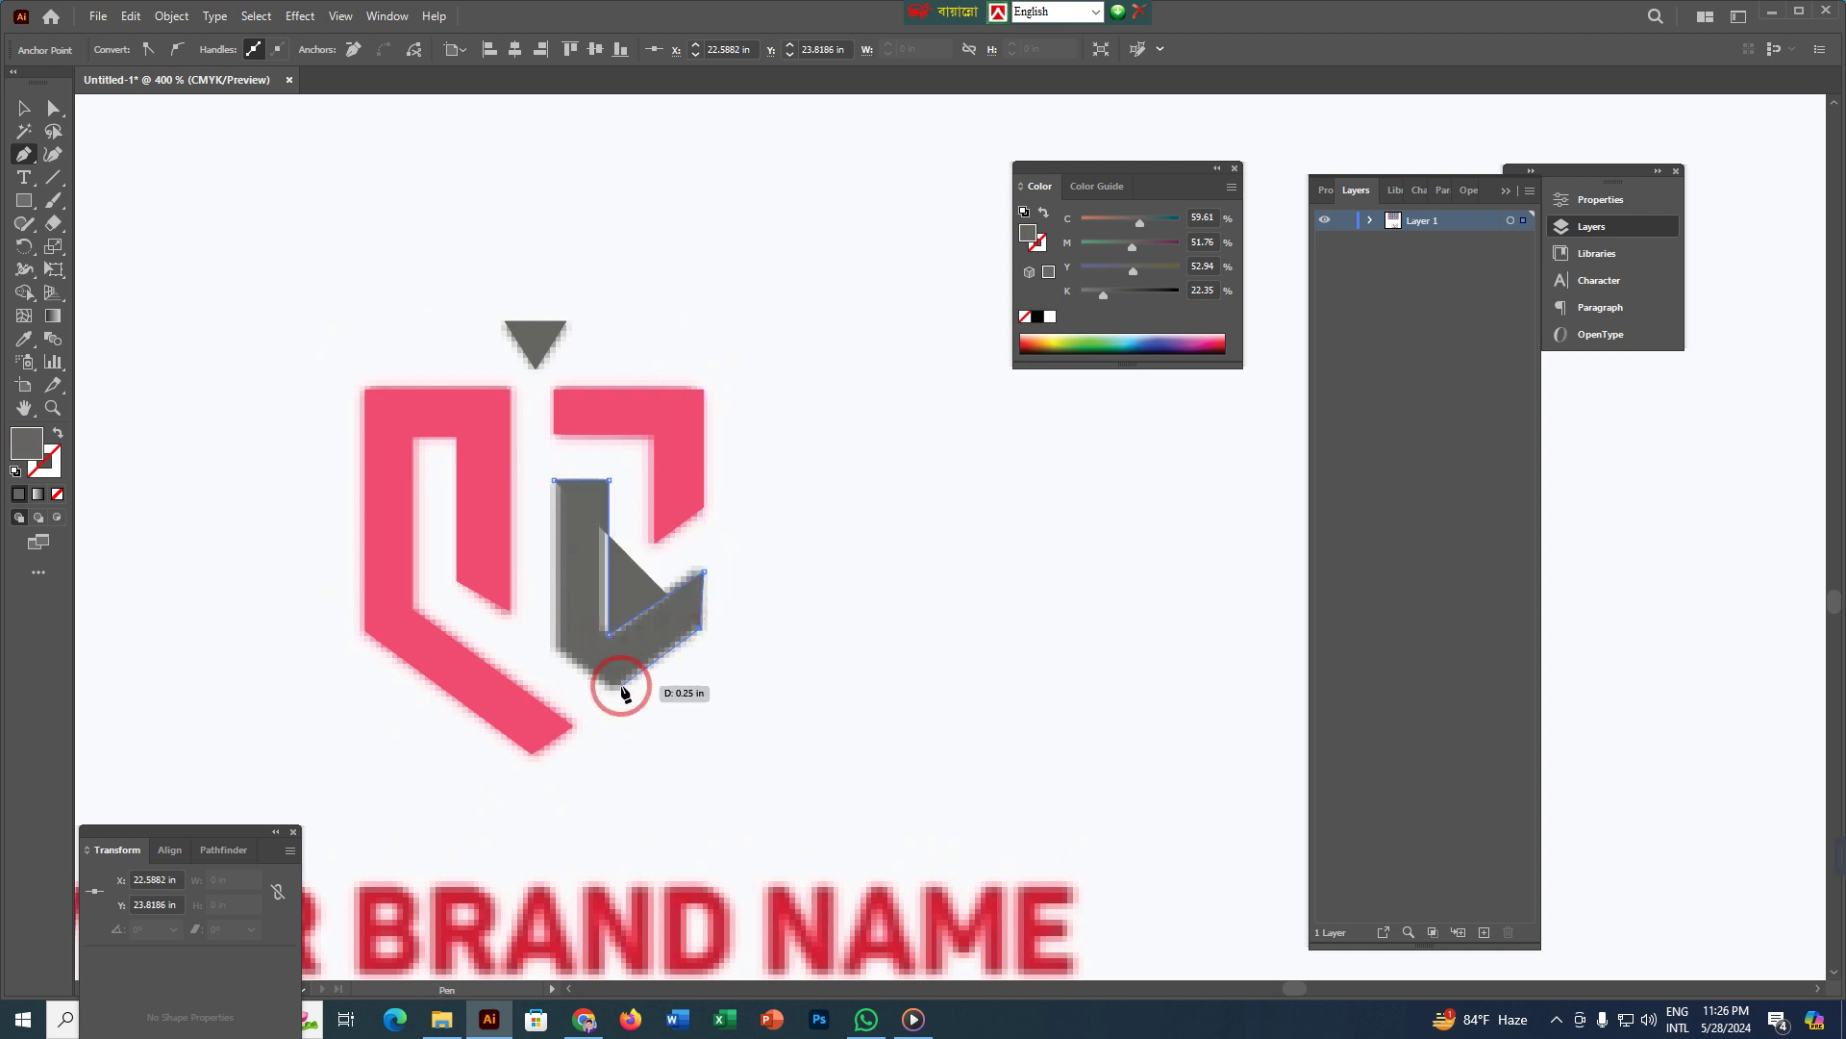
pyautogui.click(556, 650)
pyautogui.click(555, 479)
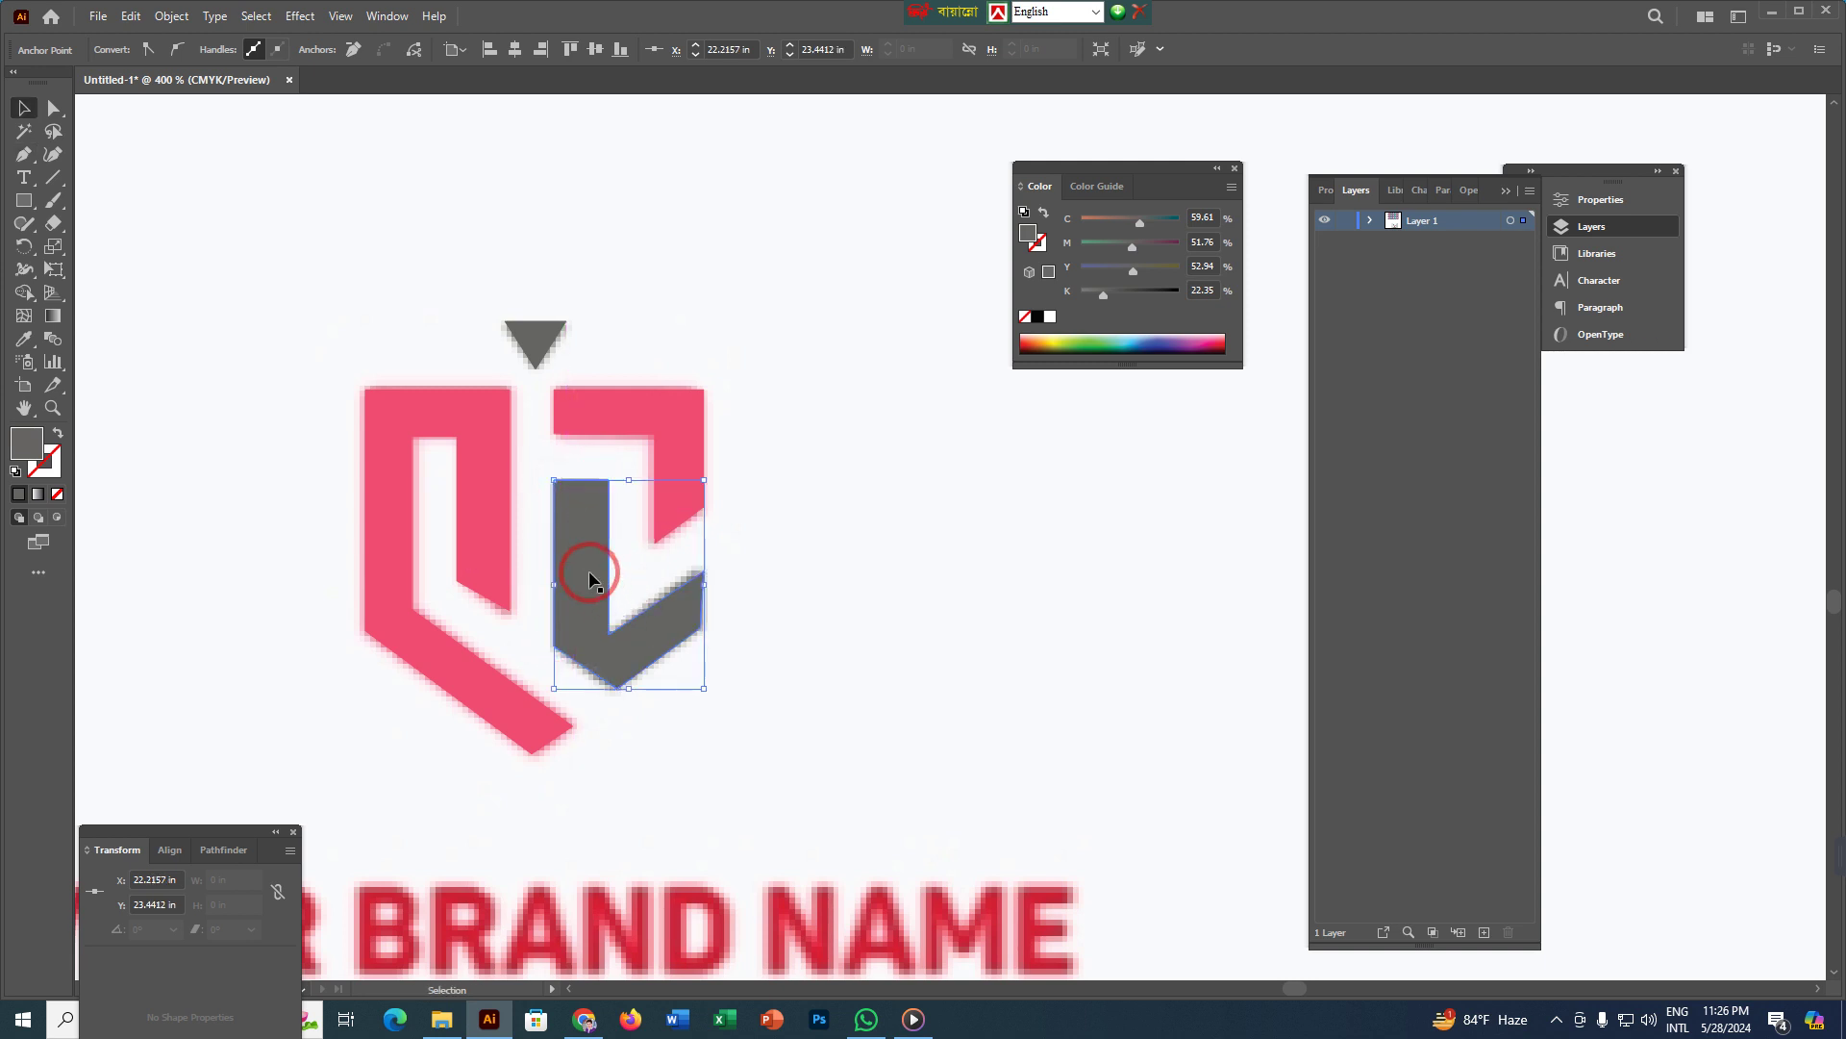
pyautogui.click(813, 697)
# - Select all four traced logo shapes and move them clear of the original logo, to its right
pyautogui.hotkey('ctrl', '-')
pyautogui.moveTo(877, 594); pyautogui.dragTo(601, 552)
pyautogui.moveTo(283, 438)
pyautogui.mouseDown()
pyautogui.moveTo(441, 579)
pyautogui.moveTo(578, 643)
pyautogui.mouseUp()
pyautogui.moveTo(432, 604)
pyautogui.mouseDown()
pyautogui.moveTo(682, 560)
pyautogui.moveTo(748, 569)
pyautogui.mouseUp()
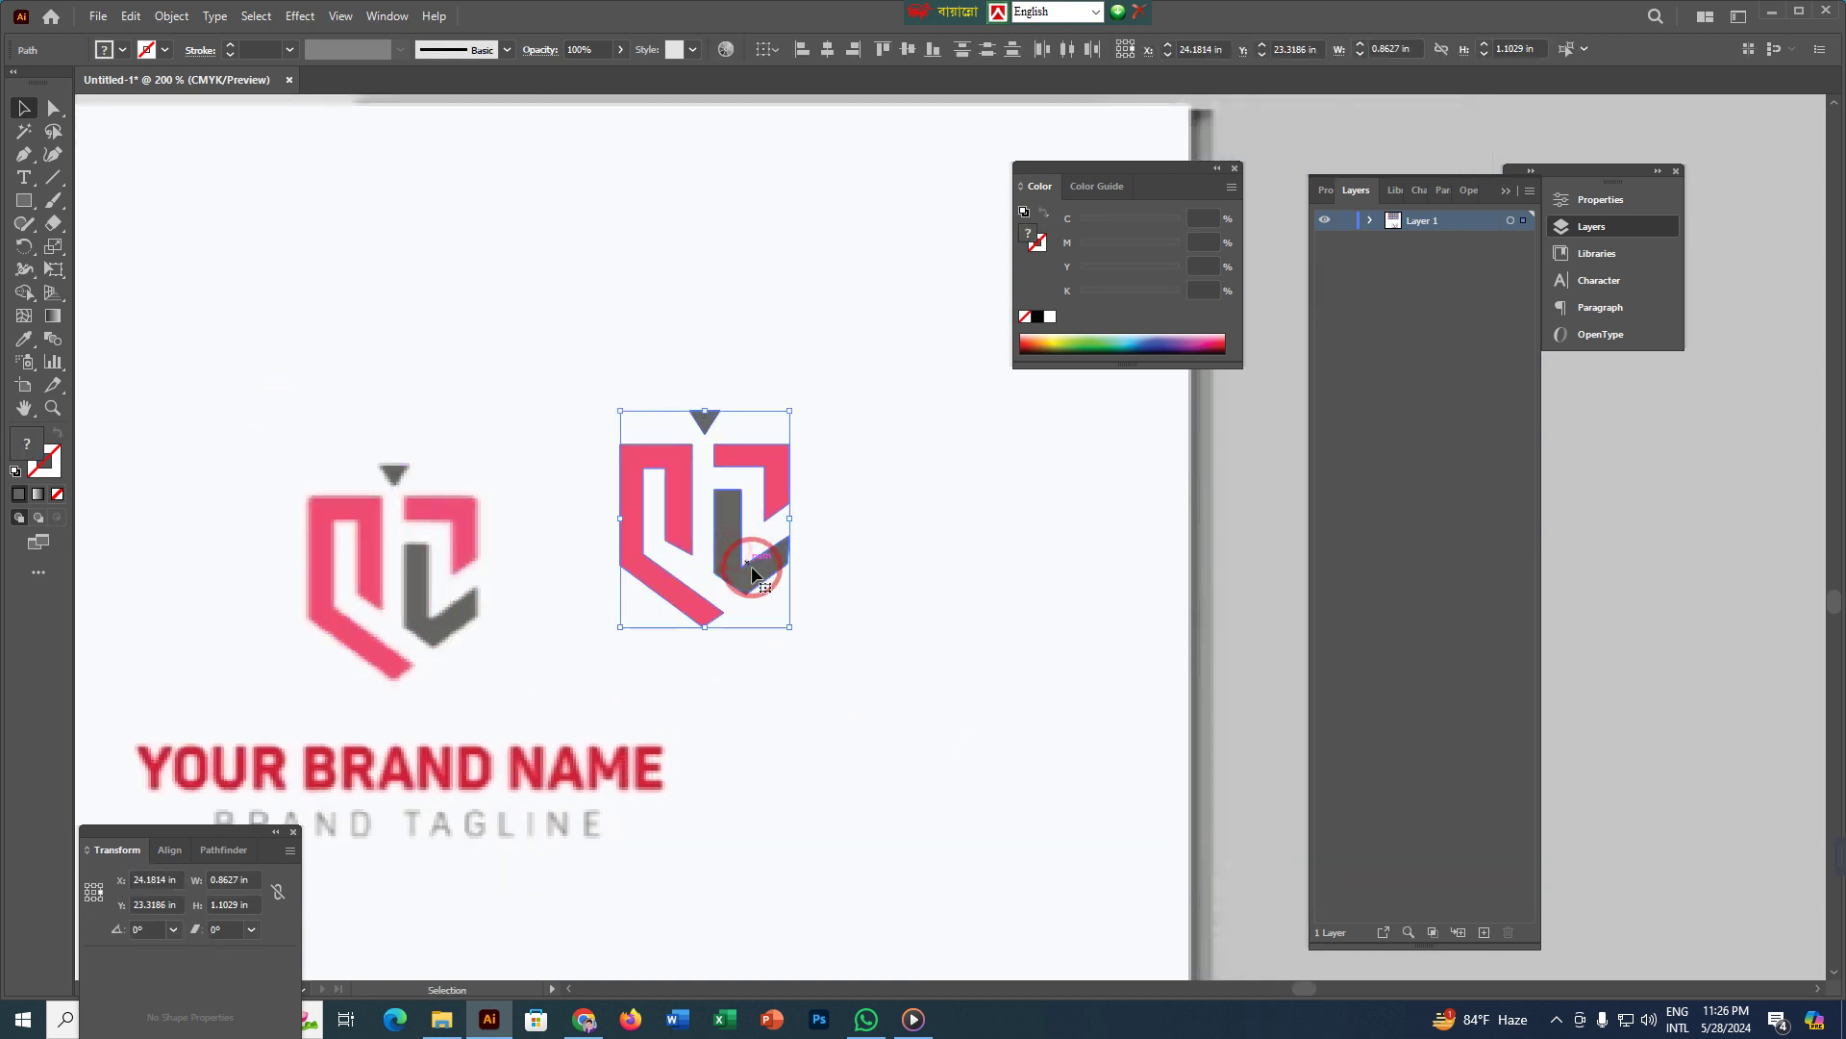
# - Shift the traced logo closer so it sits directly beside the original logo, and compare the two
pyautogui.scroll(4, 642, 581)
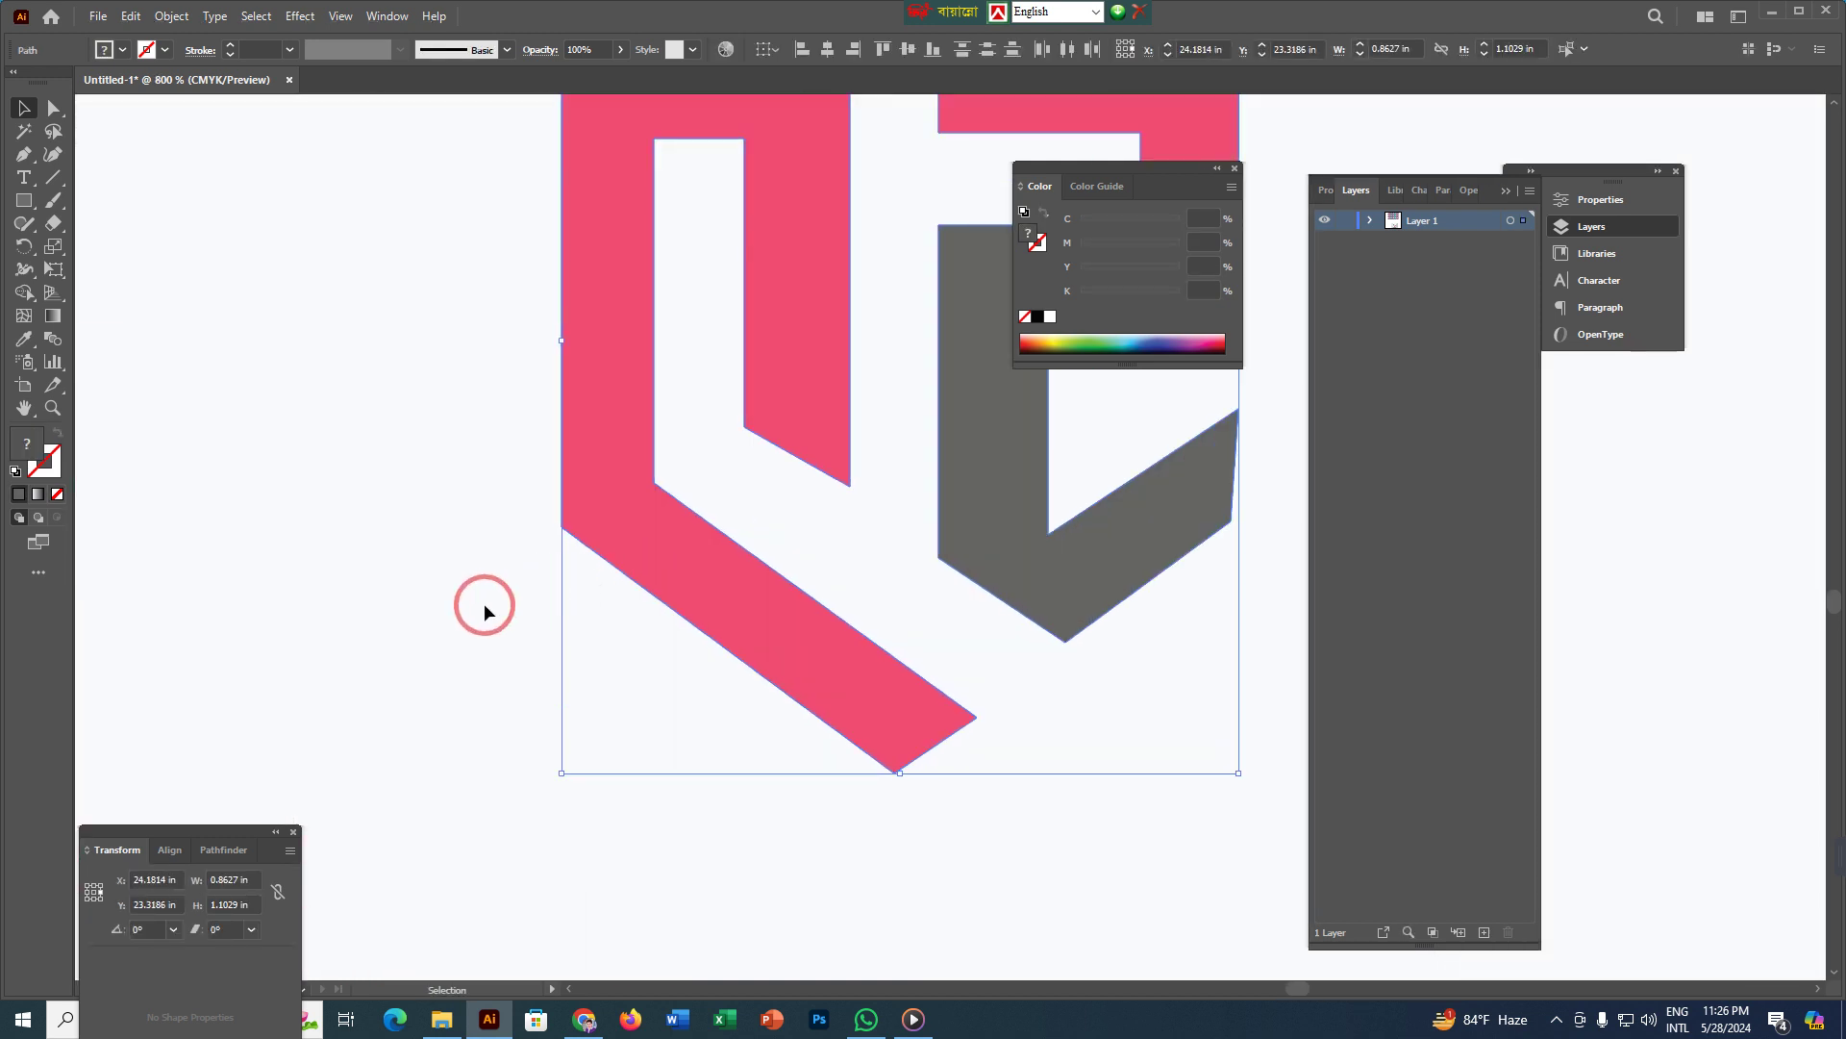
pyautogui.moveTo(482, 606); pyautogui.dragTo(1105, 581)
pyautogui.moveTo(1266, 505); pyautogui.dragTo(660, 660)
pyautogui.scroll(-3, 834, 759)
pyautogui.scroll(3, 626, 690)
pyautogui.scroll(-4, 626, 691)
pyautogui.scroll(-2, 679, 736)
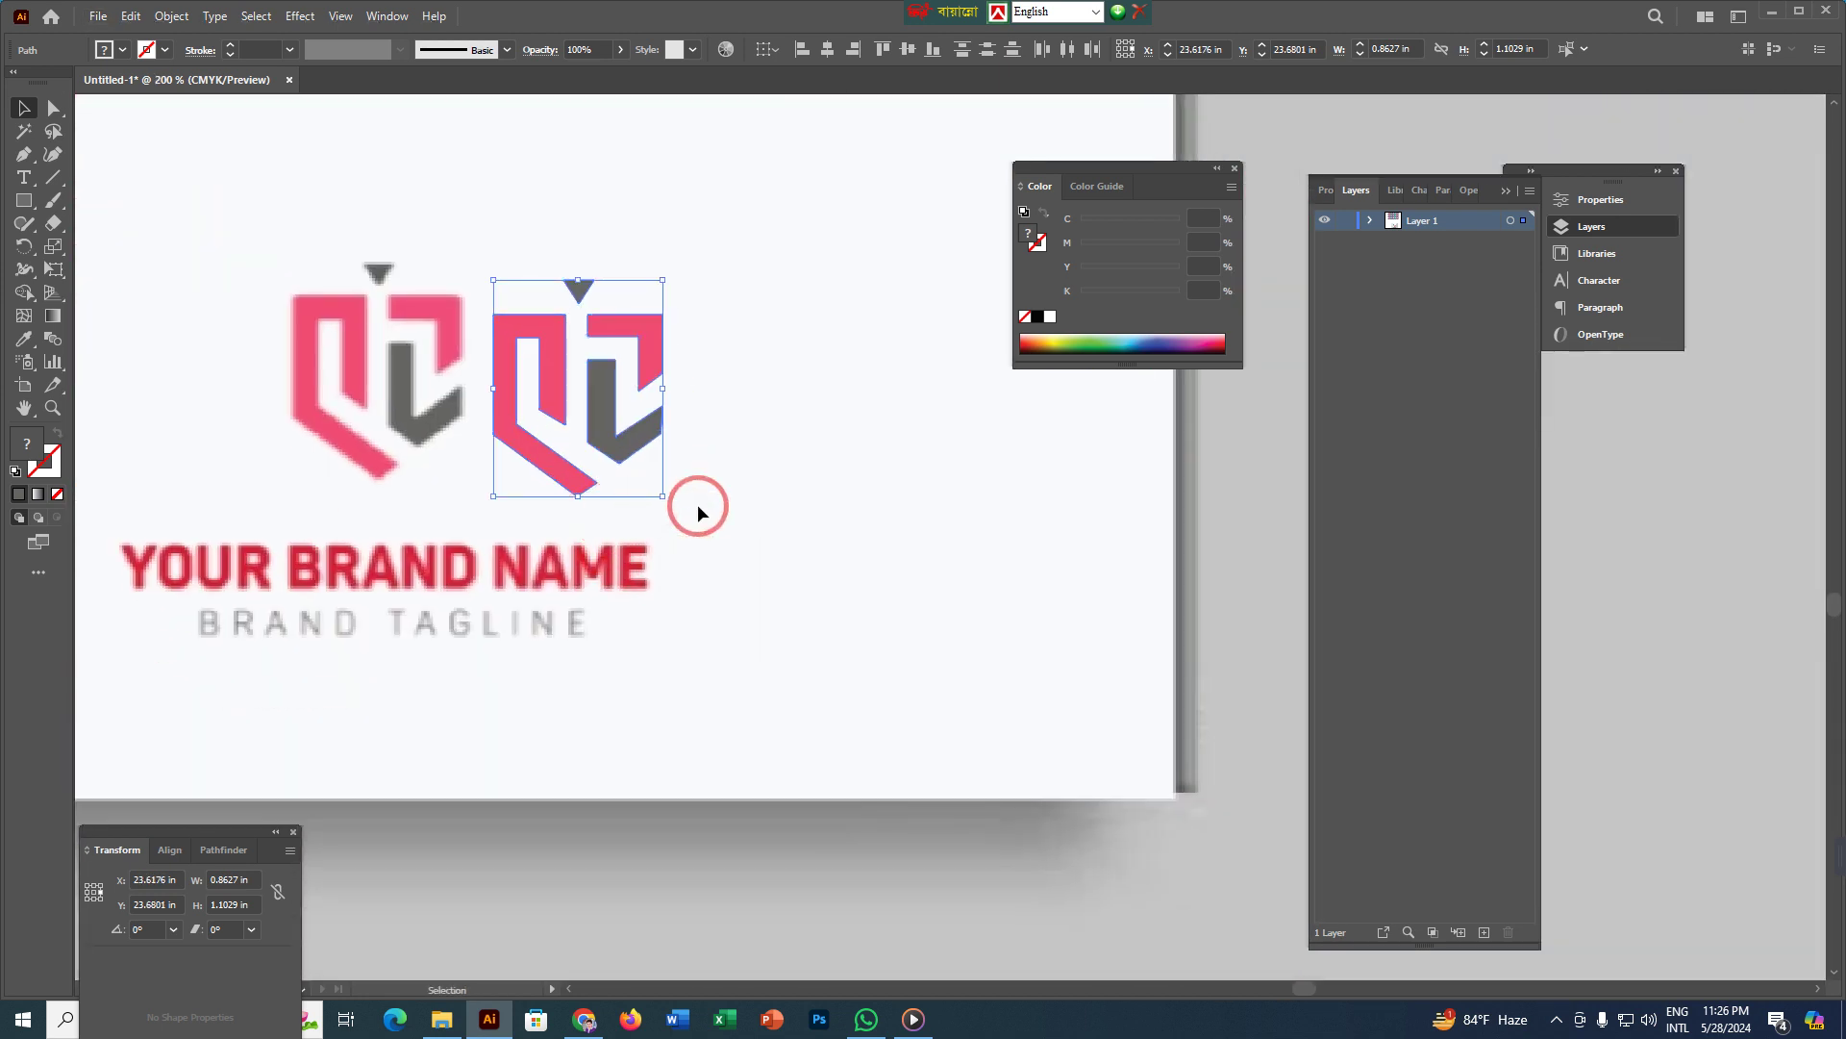
pyautogui.scroll(-2, 697, 504)
pyautogui.moveTo(753, 506); pyautogui.dragTo(590, 605)
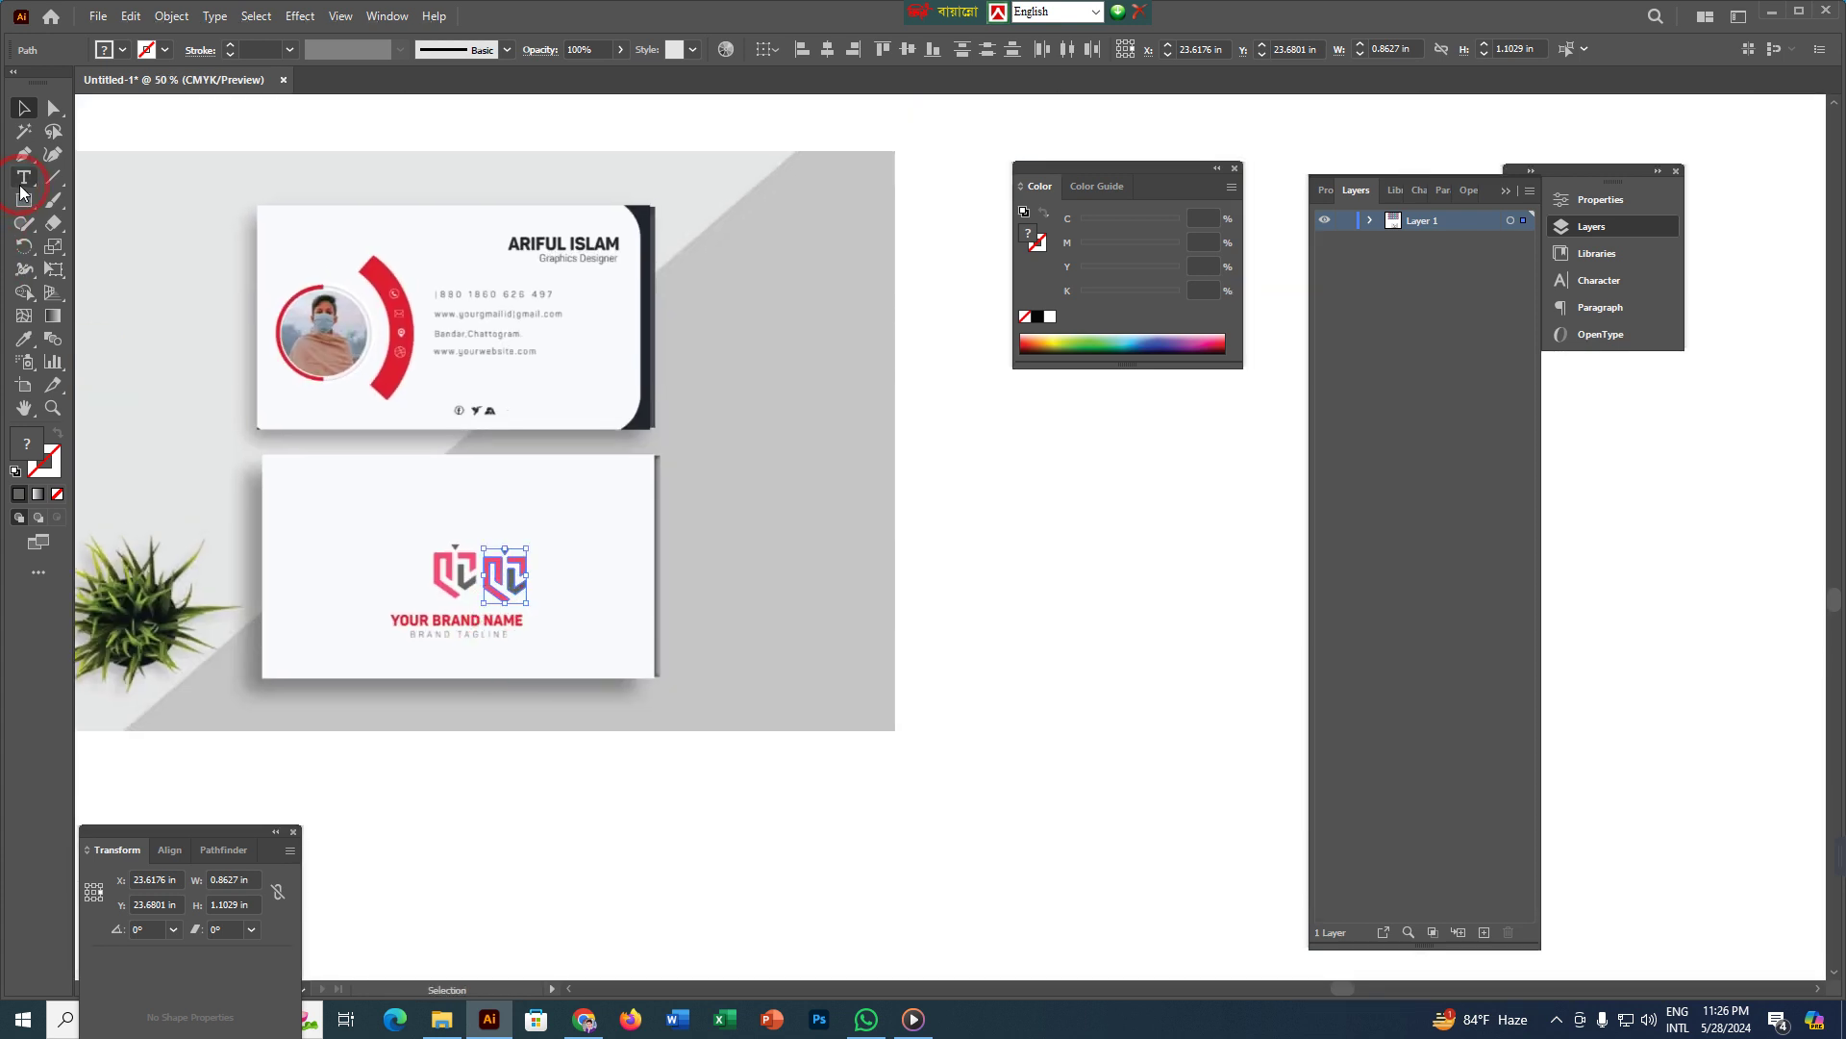
# - Add an anchor point at the middle of the traced left pink shape's top edge with the Add Anchor Point tool
pyautogui.moveTo(24, 154); pyautogui.dragTo(69, 179)
pyautogui.scroll(6, 423, 561)
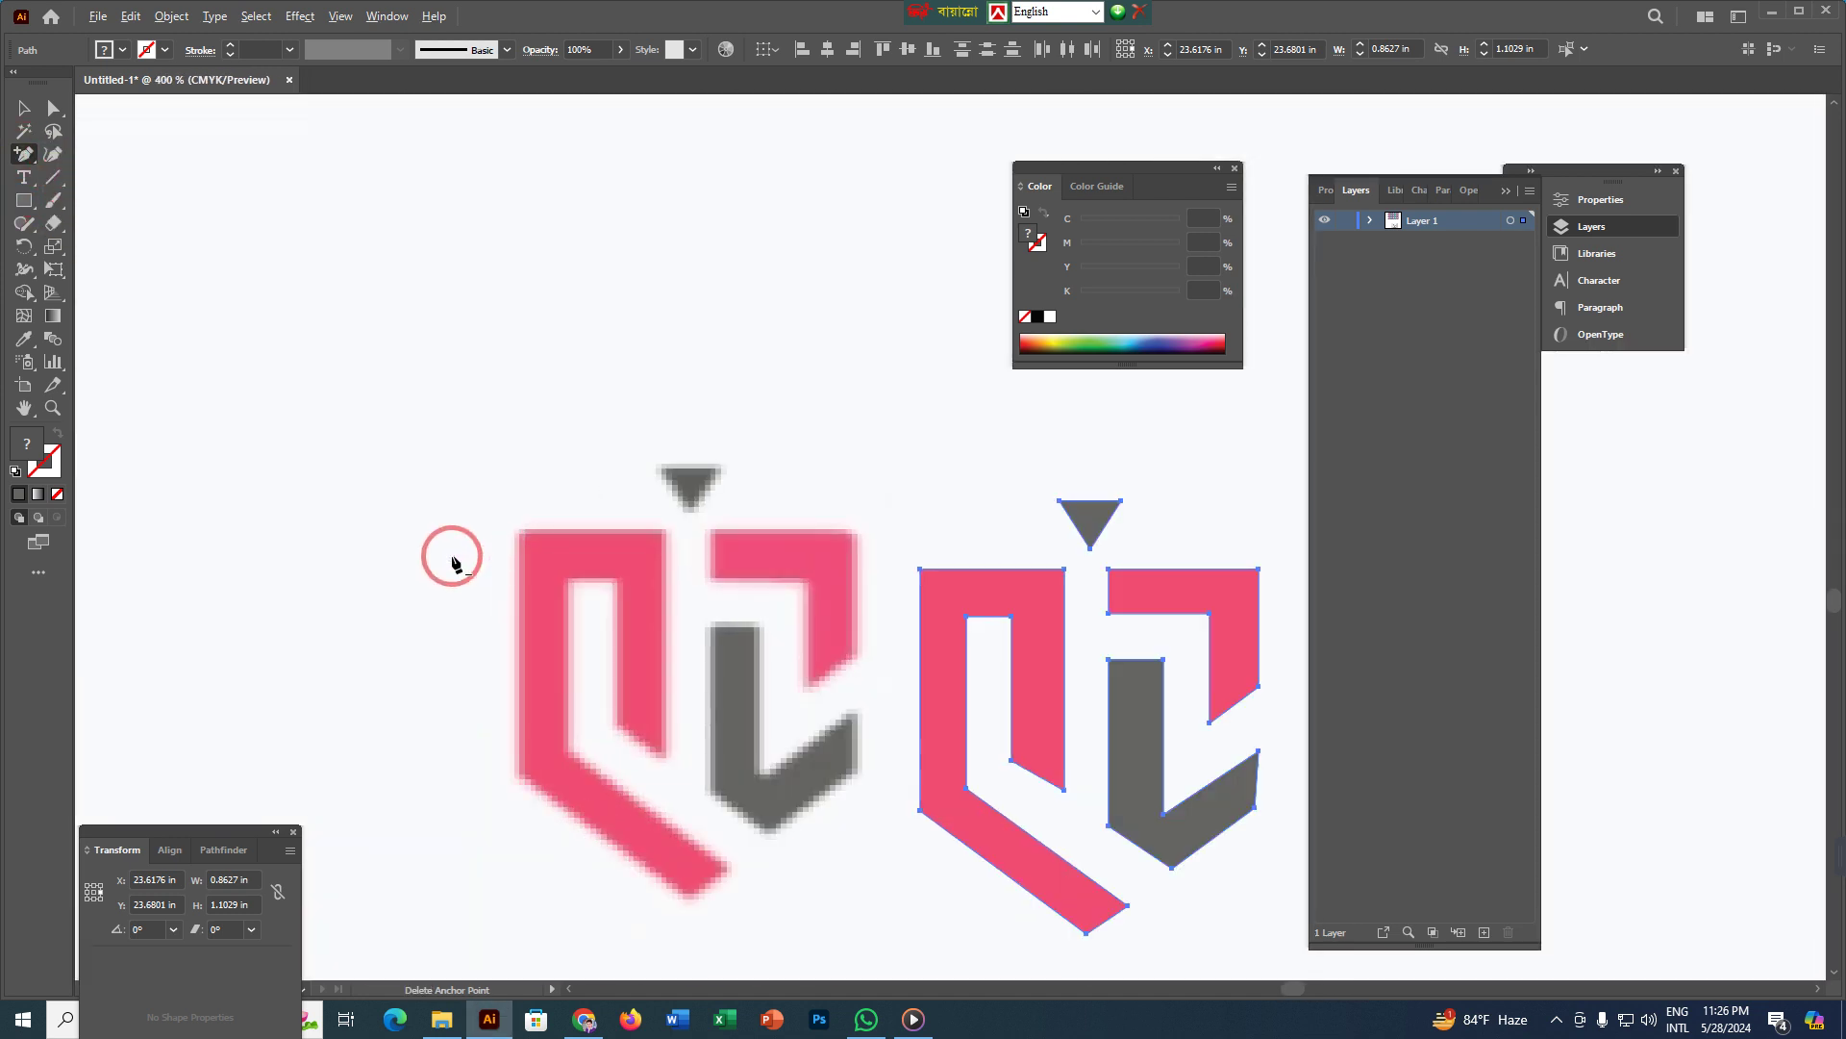
pyautogui.moveTo(865, 619); pyautogui.dragTo(328, 437)
pyautogui.scroll(3, 384, 395)
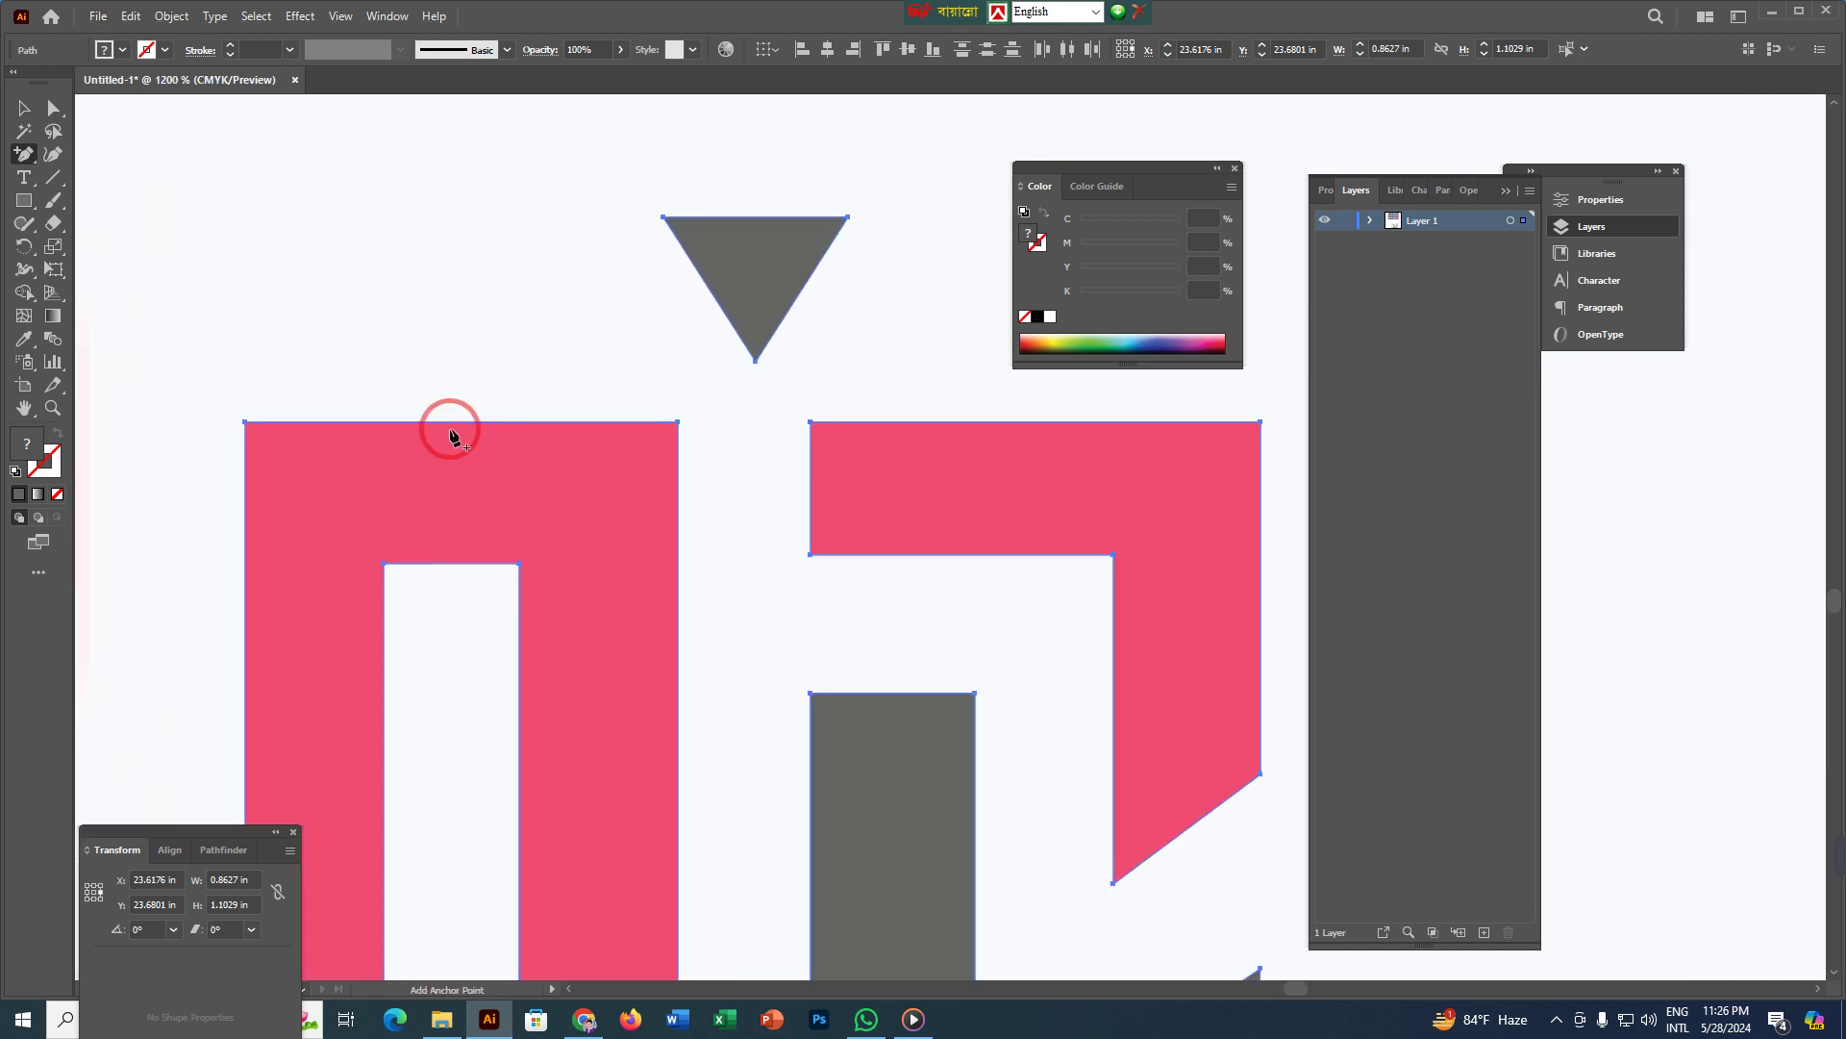
pyautogui.click(449, 423)
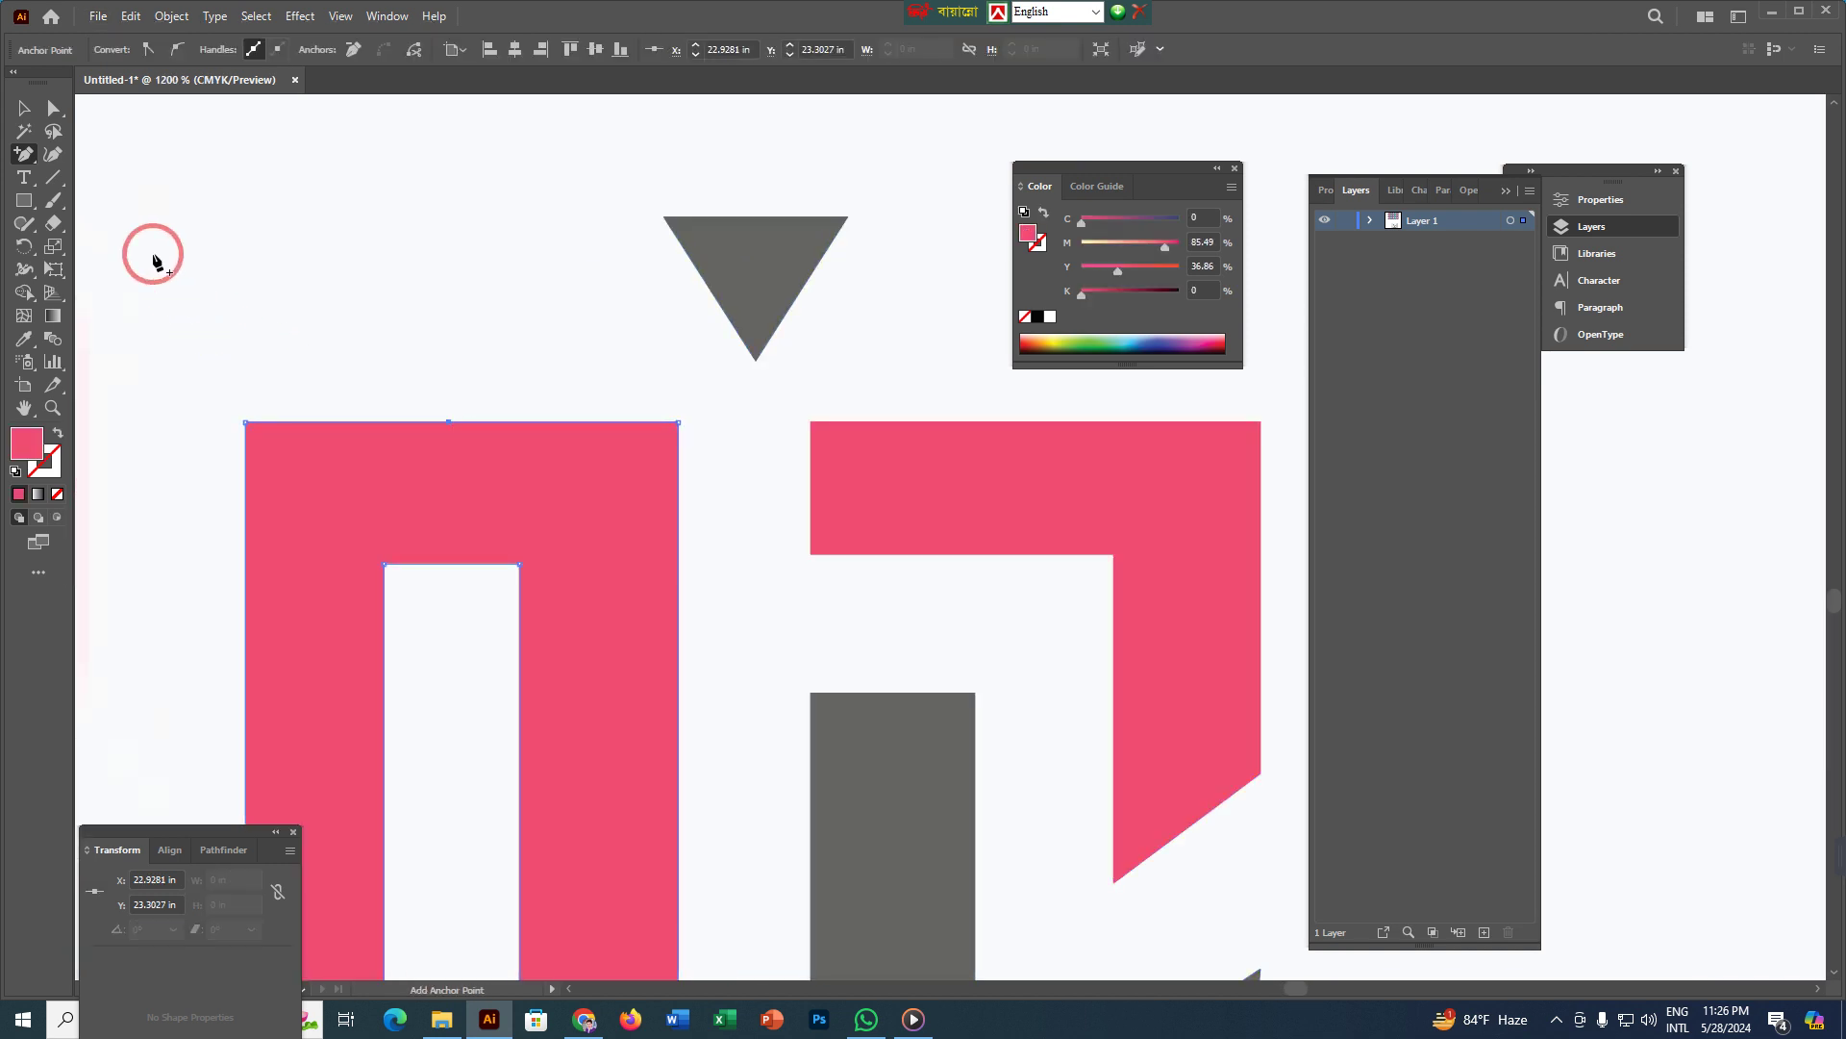
# - Move the new anchor point straight down with Direct Selection to form a V-shaped notch in the left shape's top edge
pyautogui.click(452, 426)
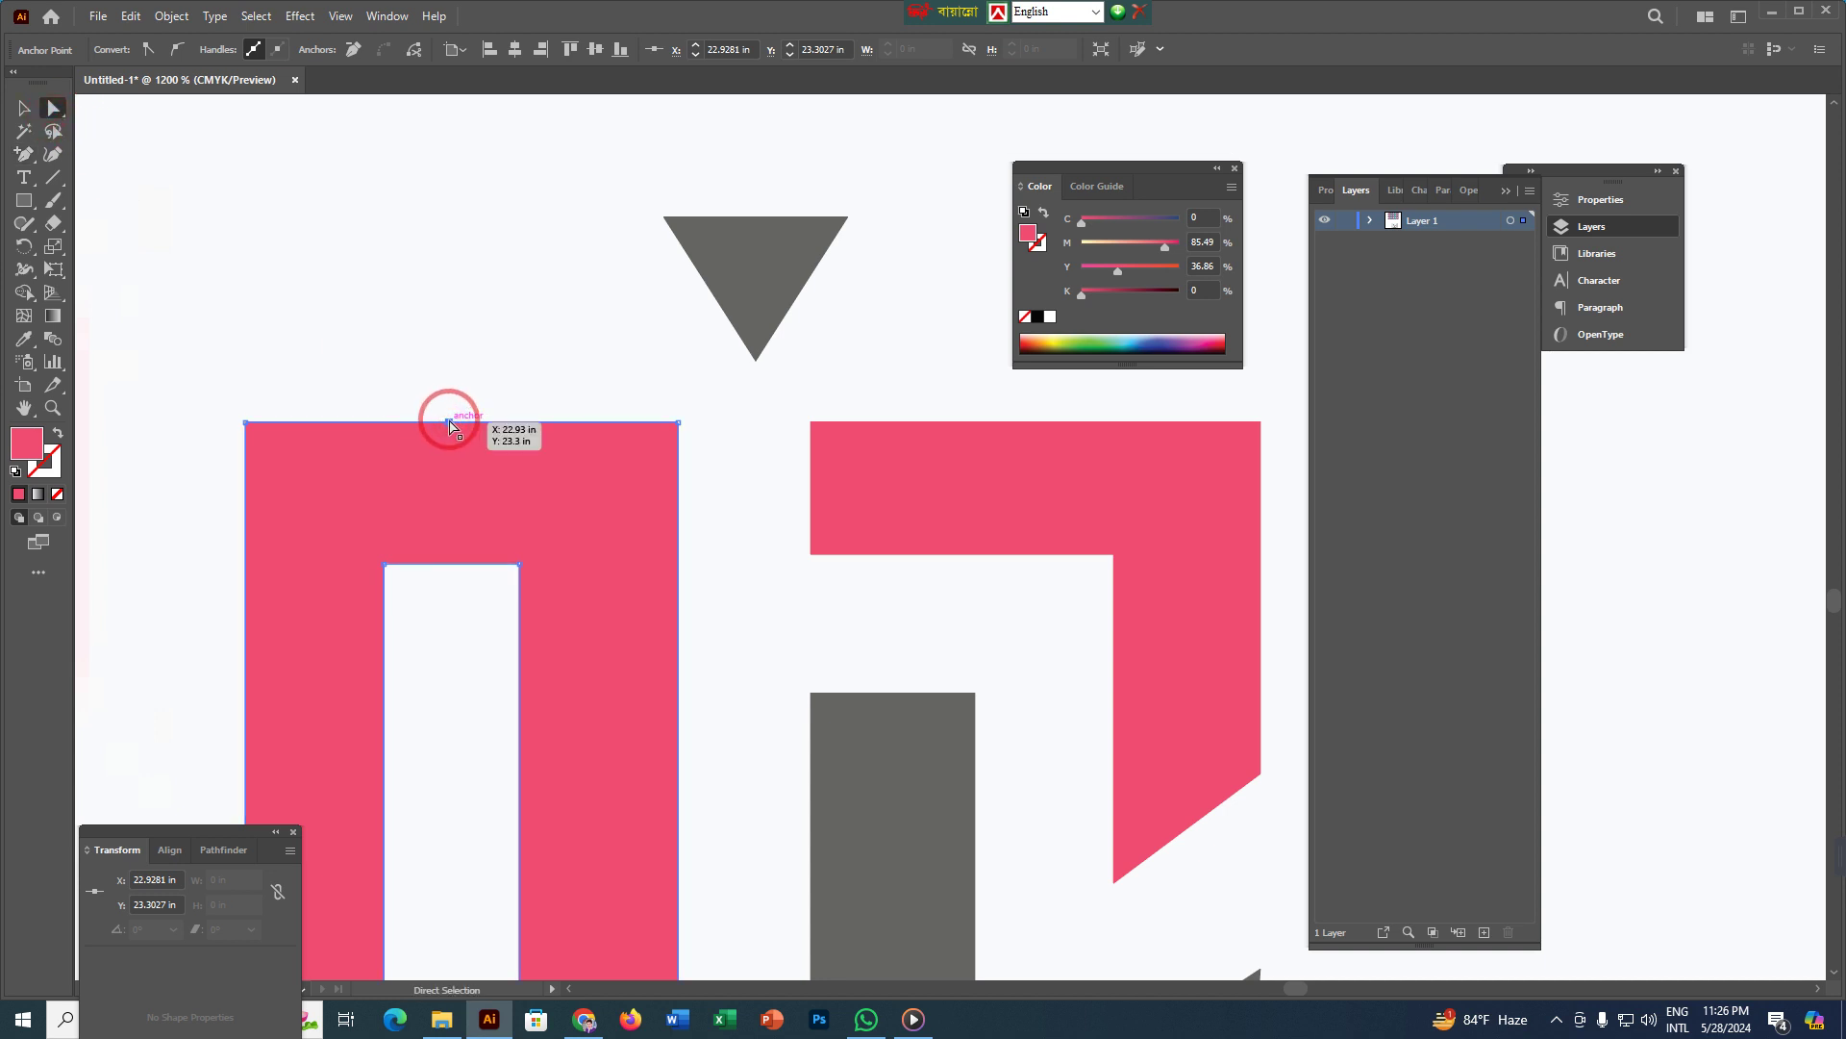
pyautogui.moveTo(451, 426); pyautogui.dragTo(451, 506)
pyautogui.scroll(-3, 453, 494)
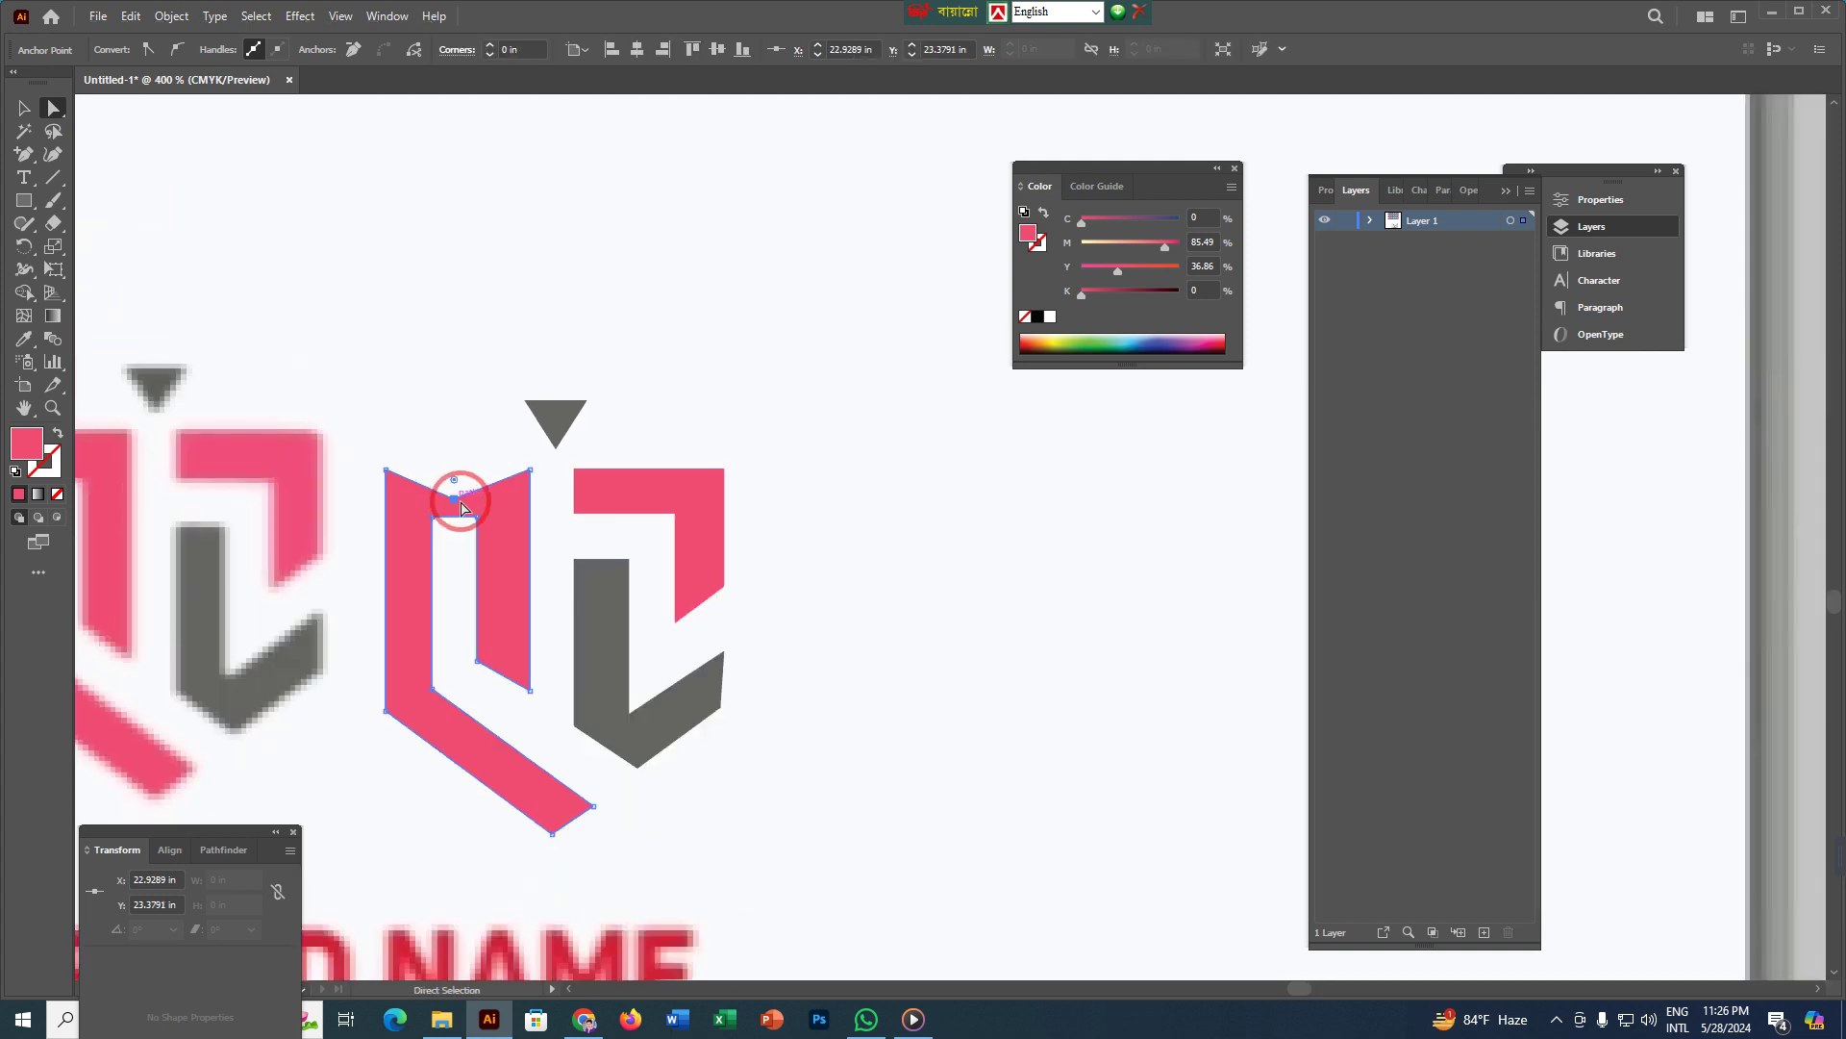
pyautogui.click(453, 413)
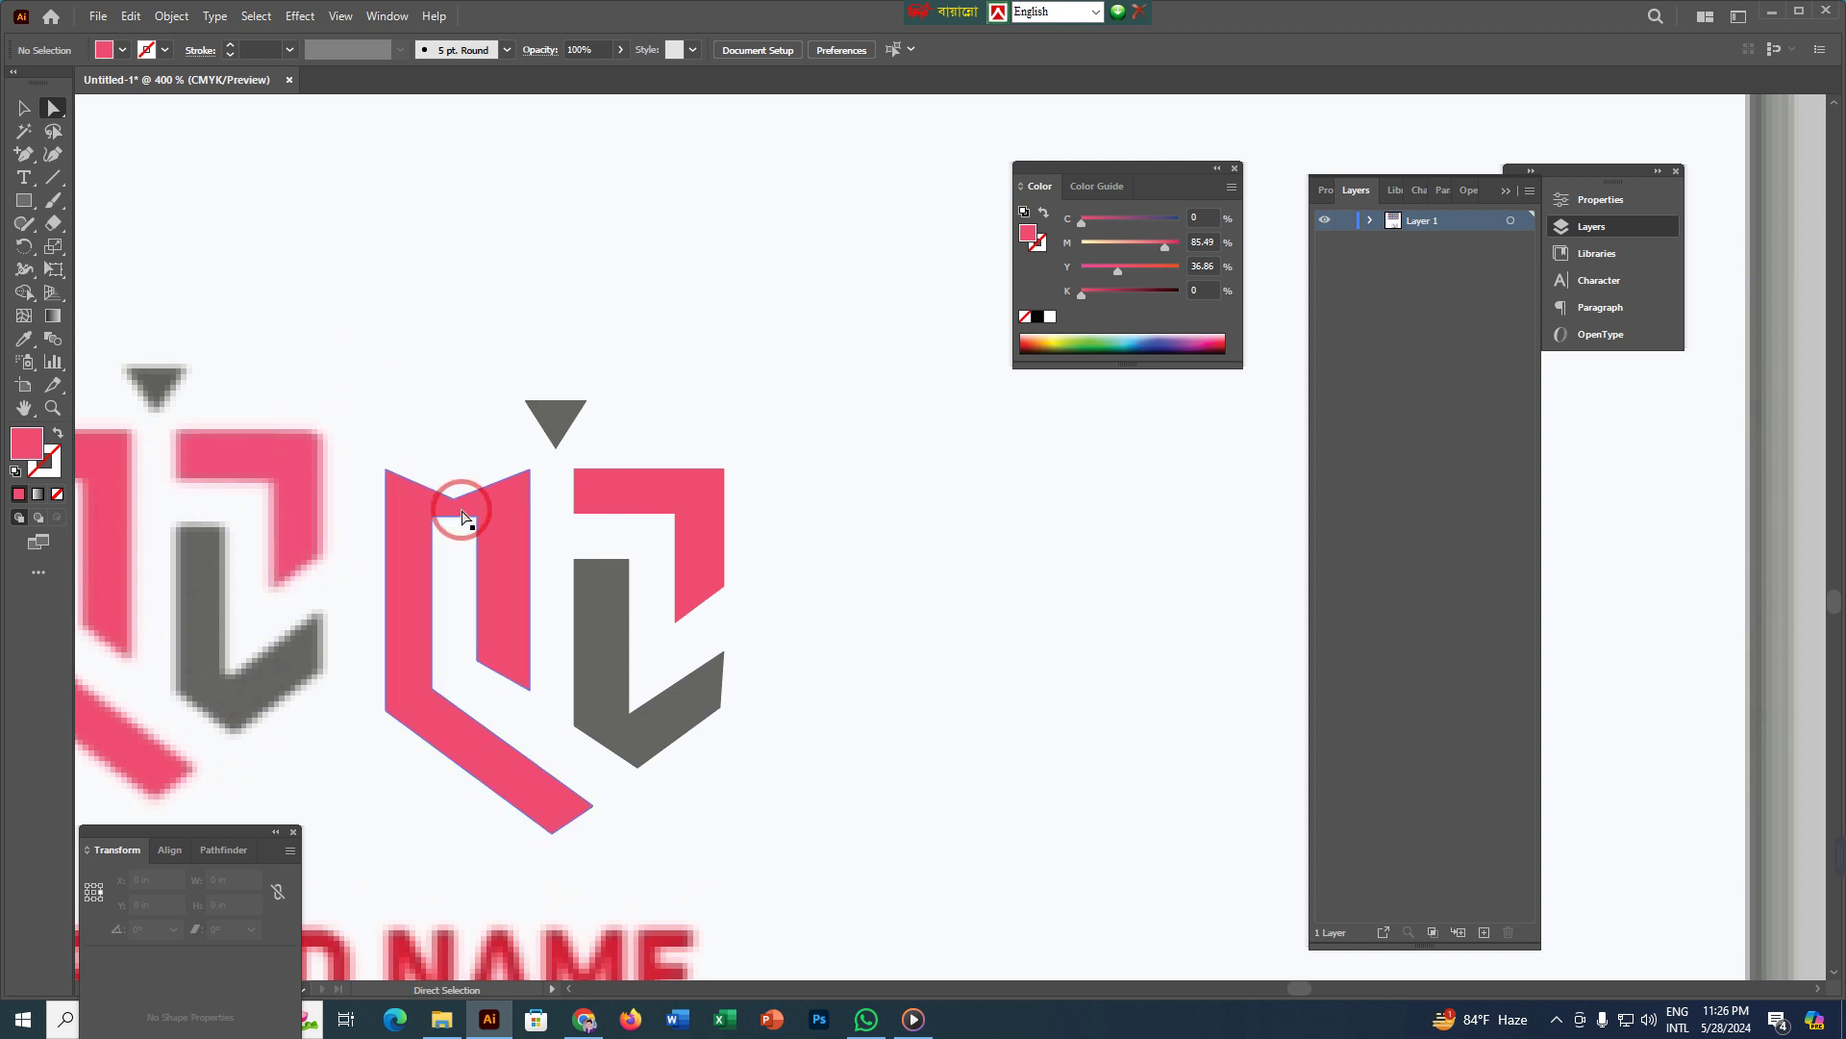
# - Remove the notch's anchor point from the left pink shape with the Delete Anchor Point tool
pyautogui.moveTo(21, 157); pyautogui.dragTo(106, 178)
pyautogui.scroll(5, 453, 481)
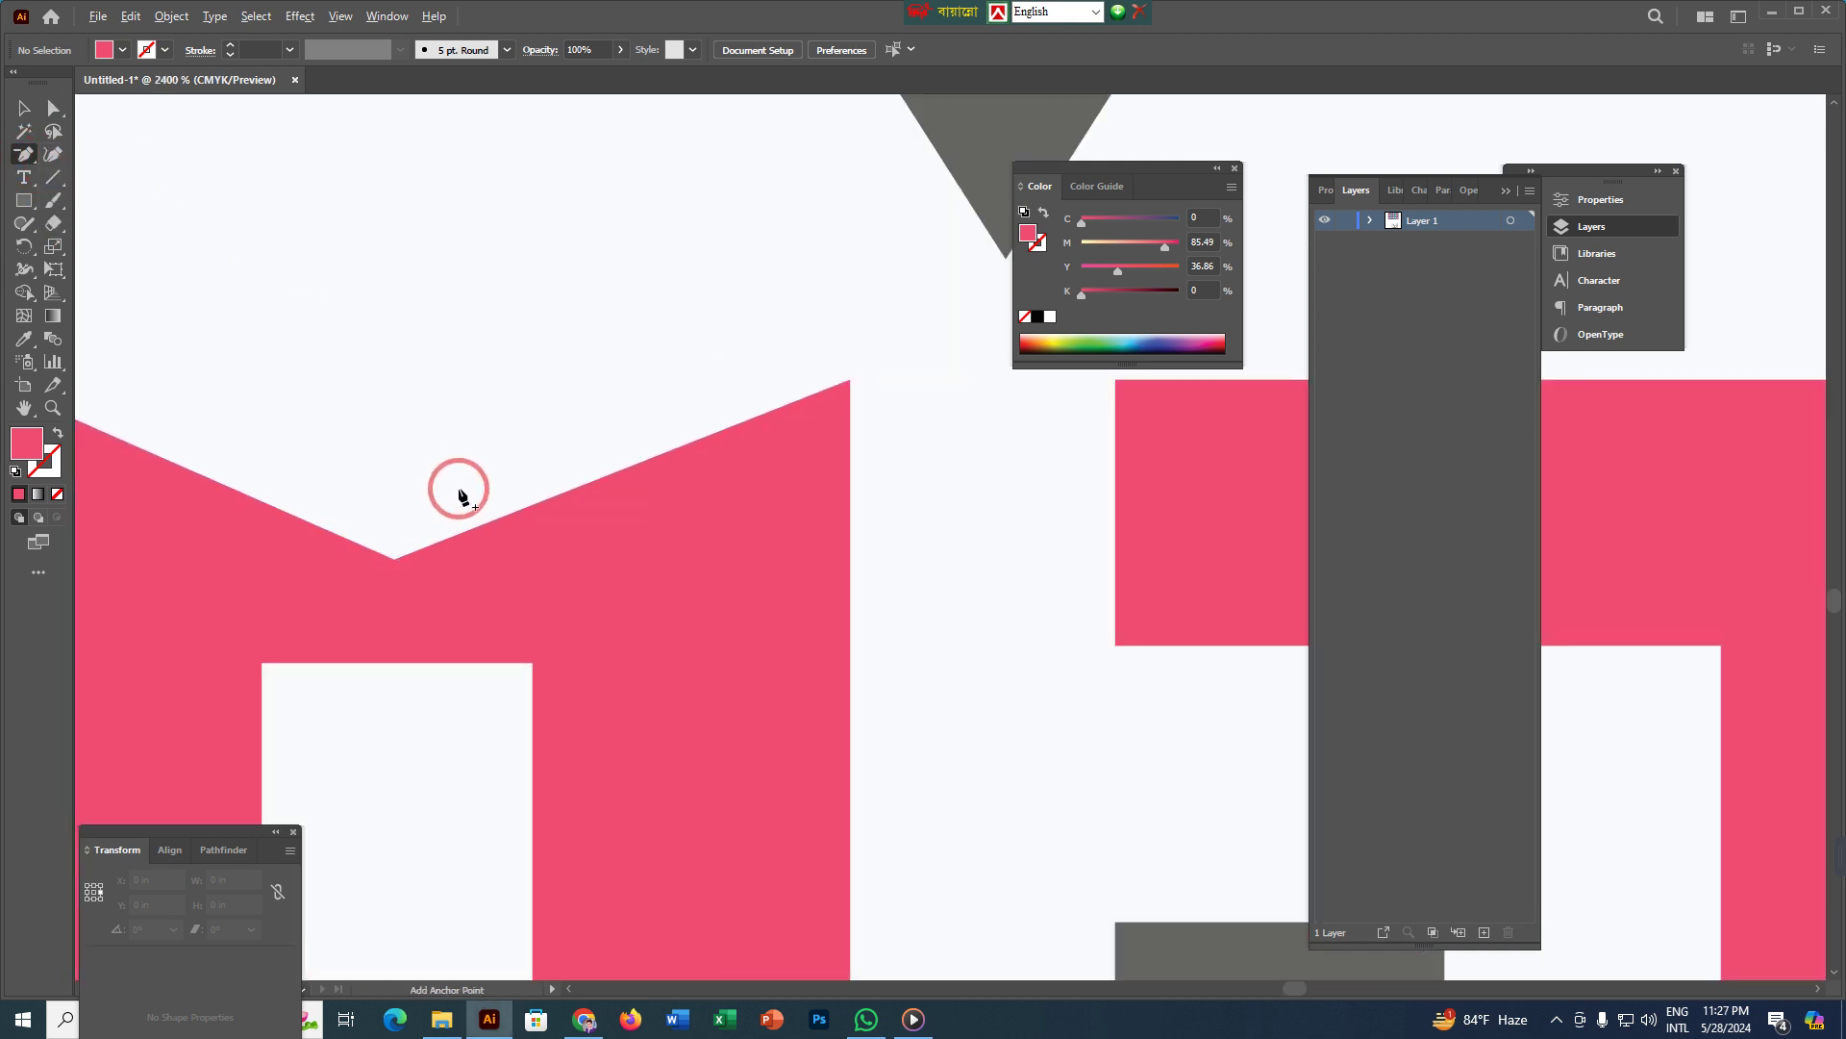
pyautogui.keyDown('alt'); pyautogui.click(394, 563); pyautogui.keyUp('alt')
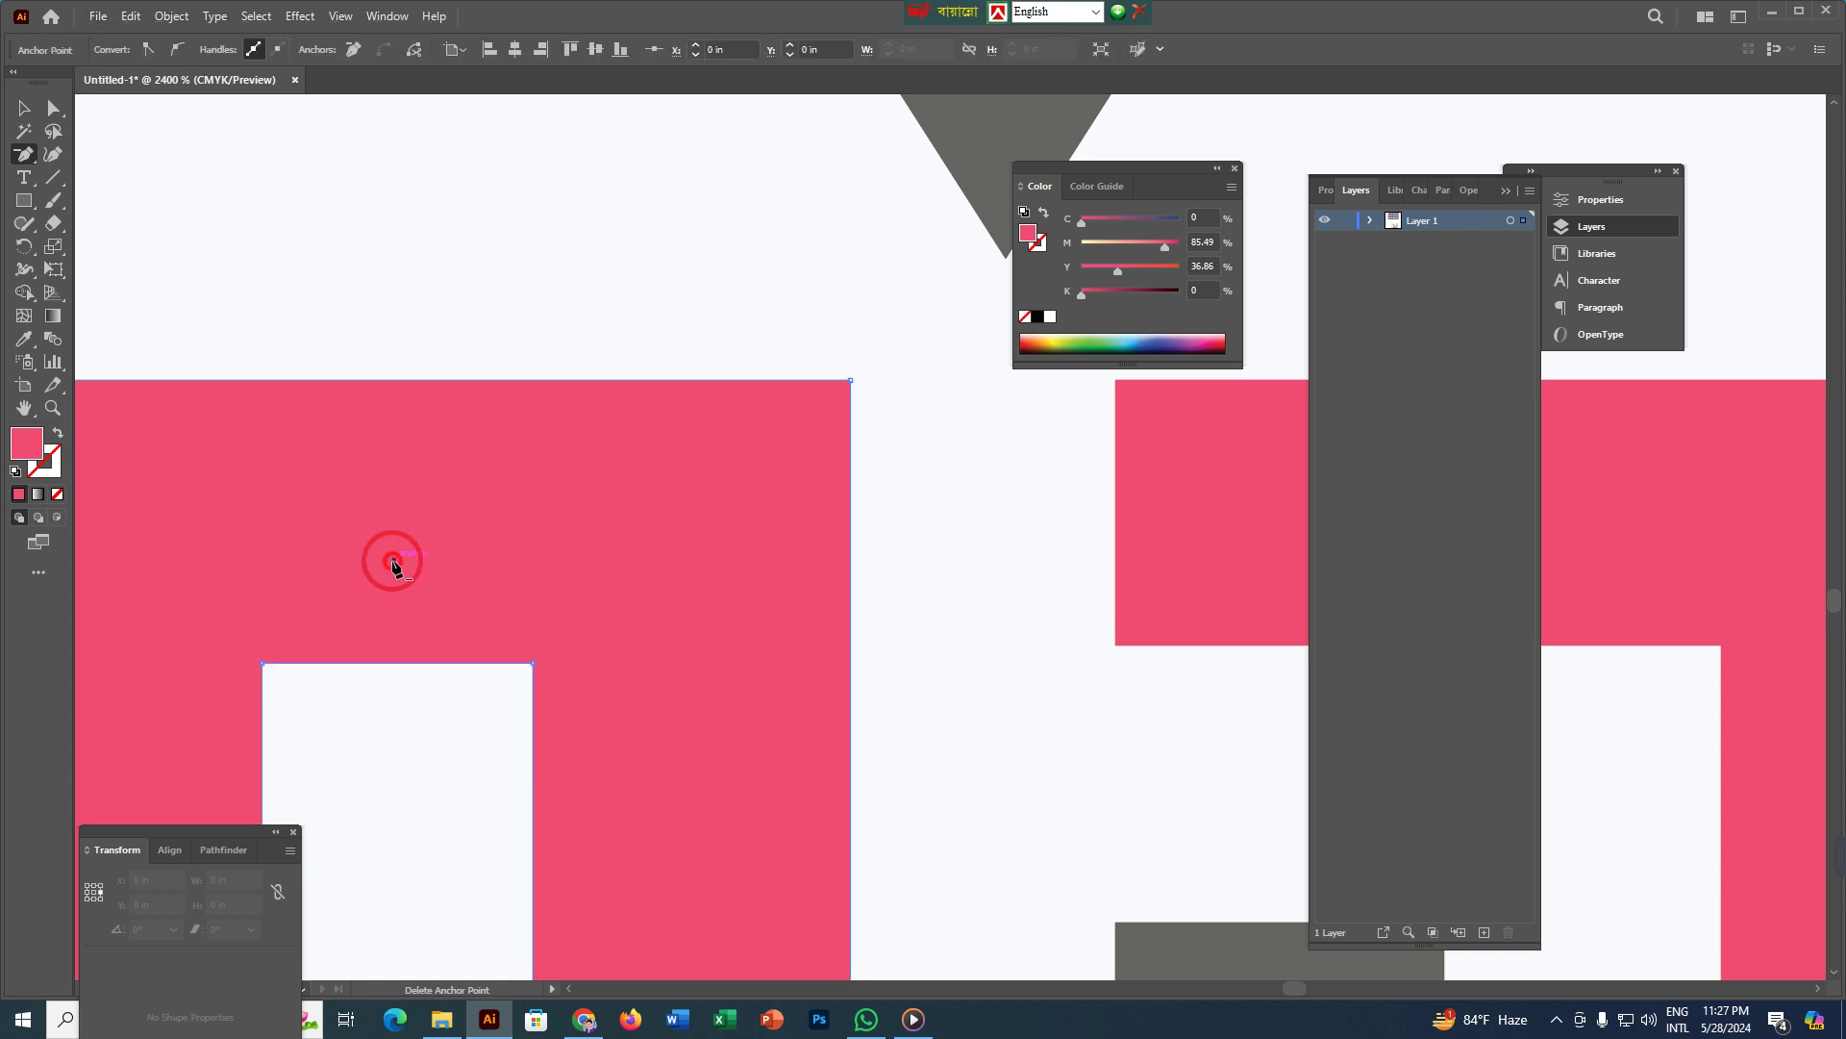
pyautogui.scroll(-4, 391, 557)
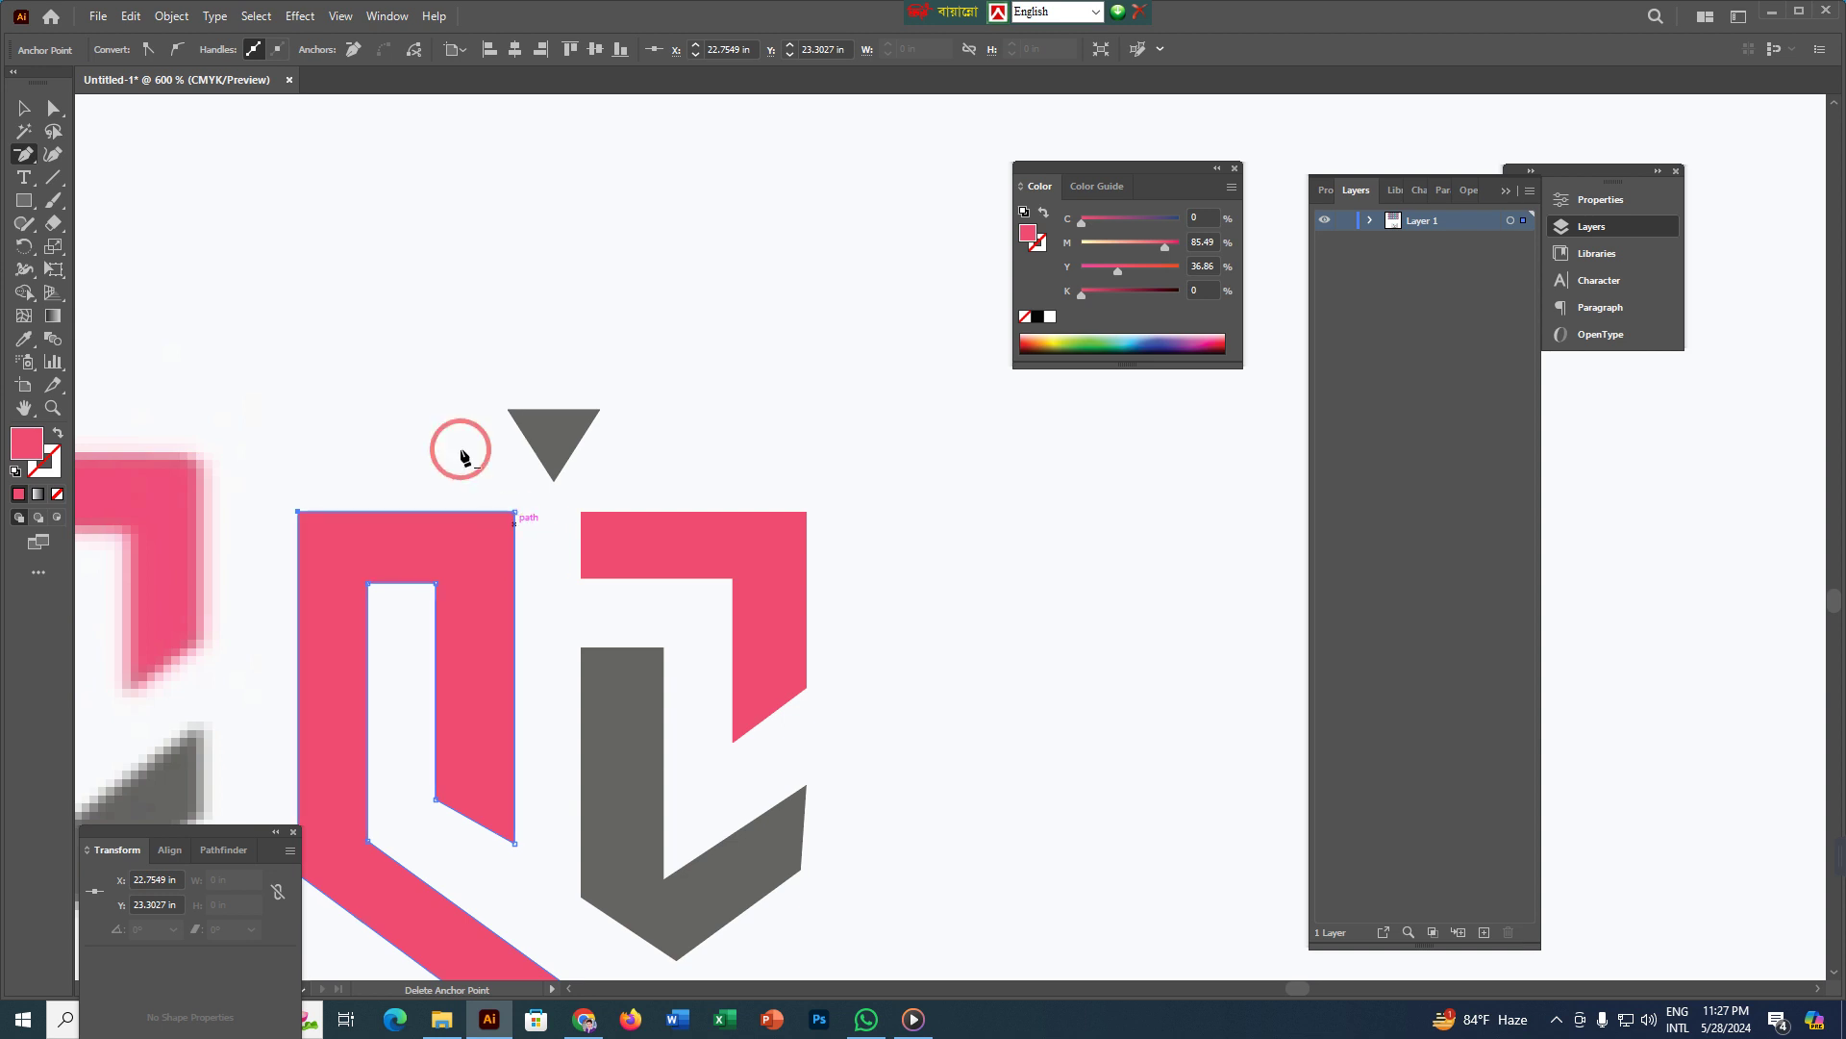
# - Turn the left pink shape's upper-right outer corner into a smooth curve with the Anchor Point tool
pyautogui.moveTo(28, 164); pyautogui.dragTo(104, 221)
pyautogui.moveTo(516, 511); pyautogui.dragTo(464, 453)
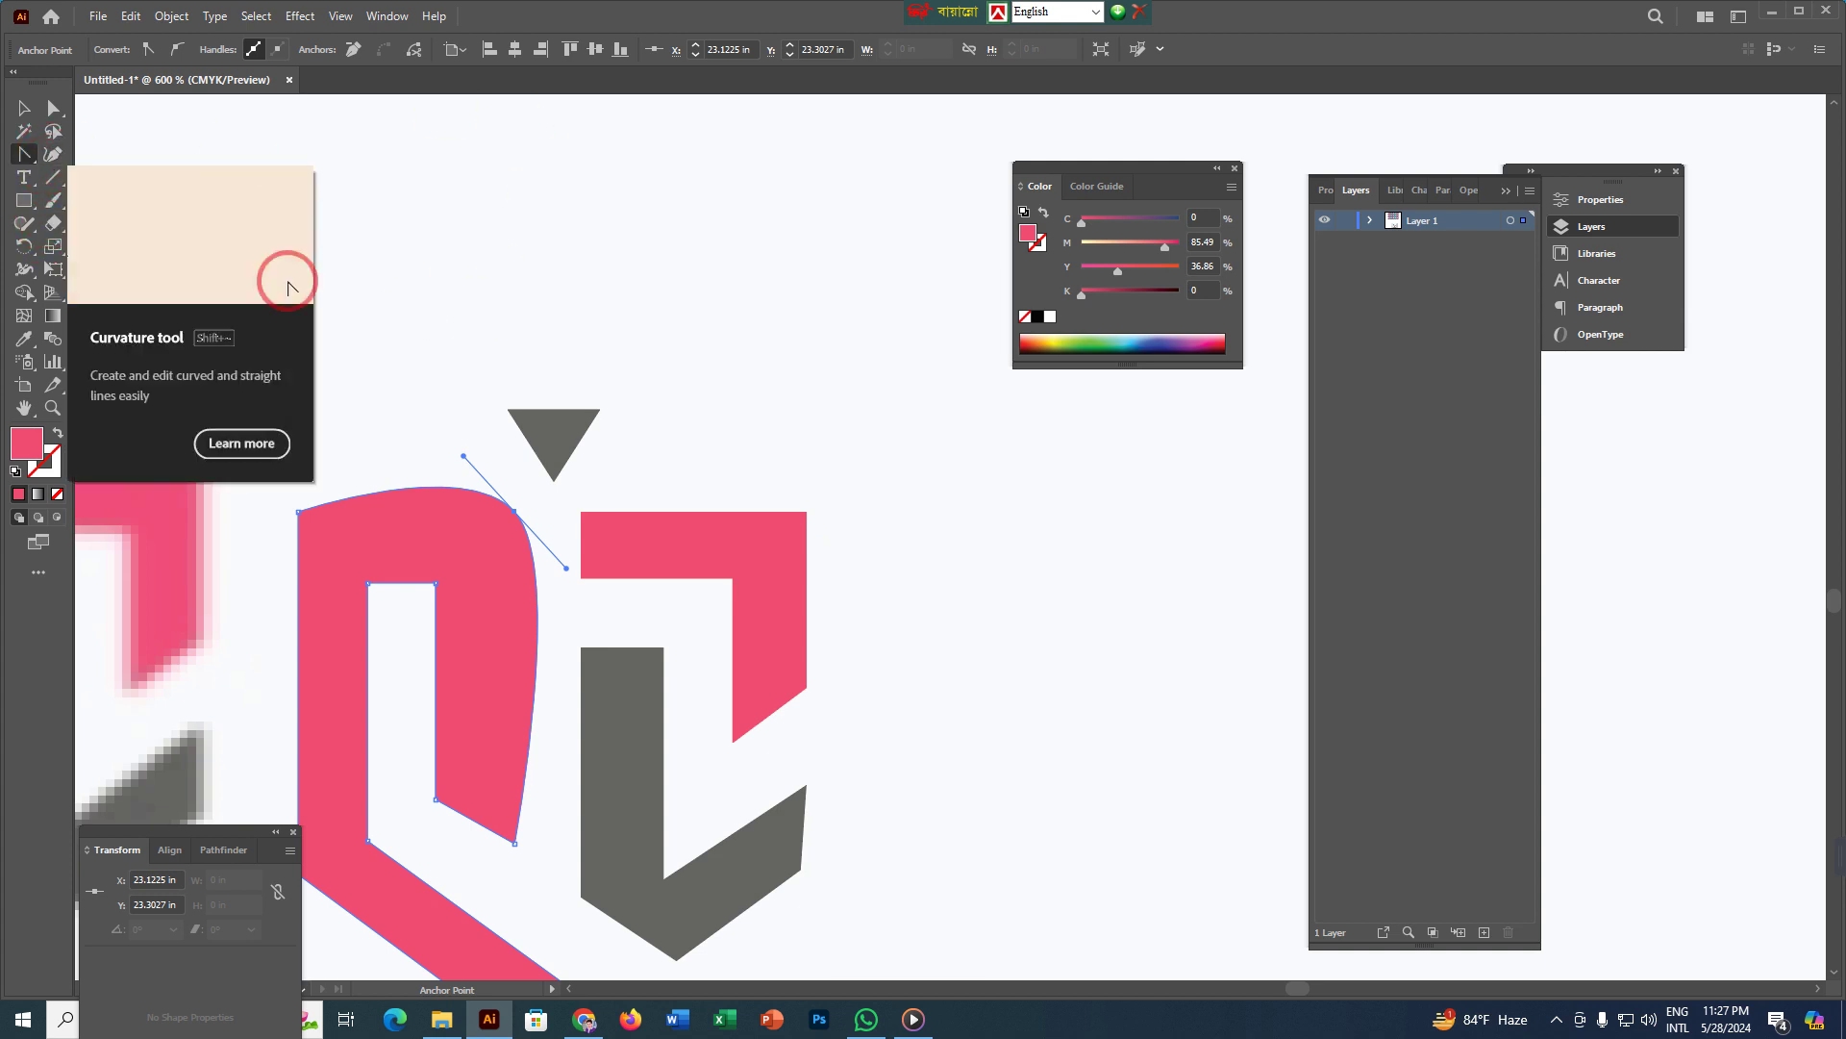
# - Draw a closed four-point oval about 1.25 by 0.98 in over the traced logo with the Curvature tool, and delete it
pyautogui.click(54, 154)
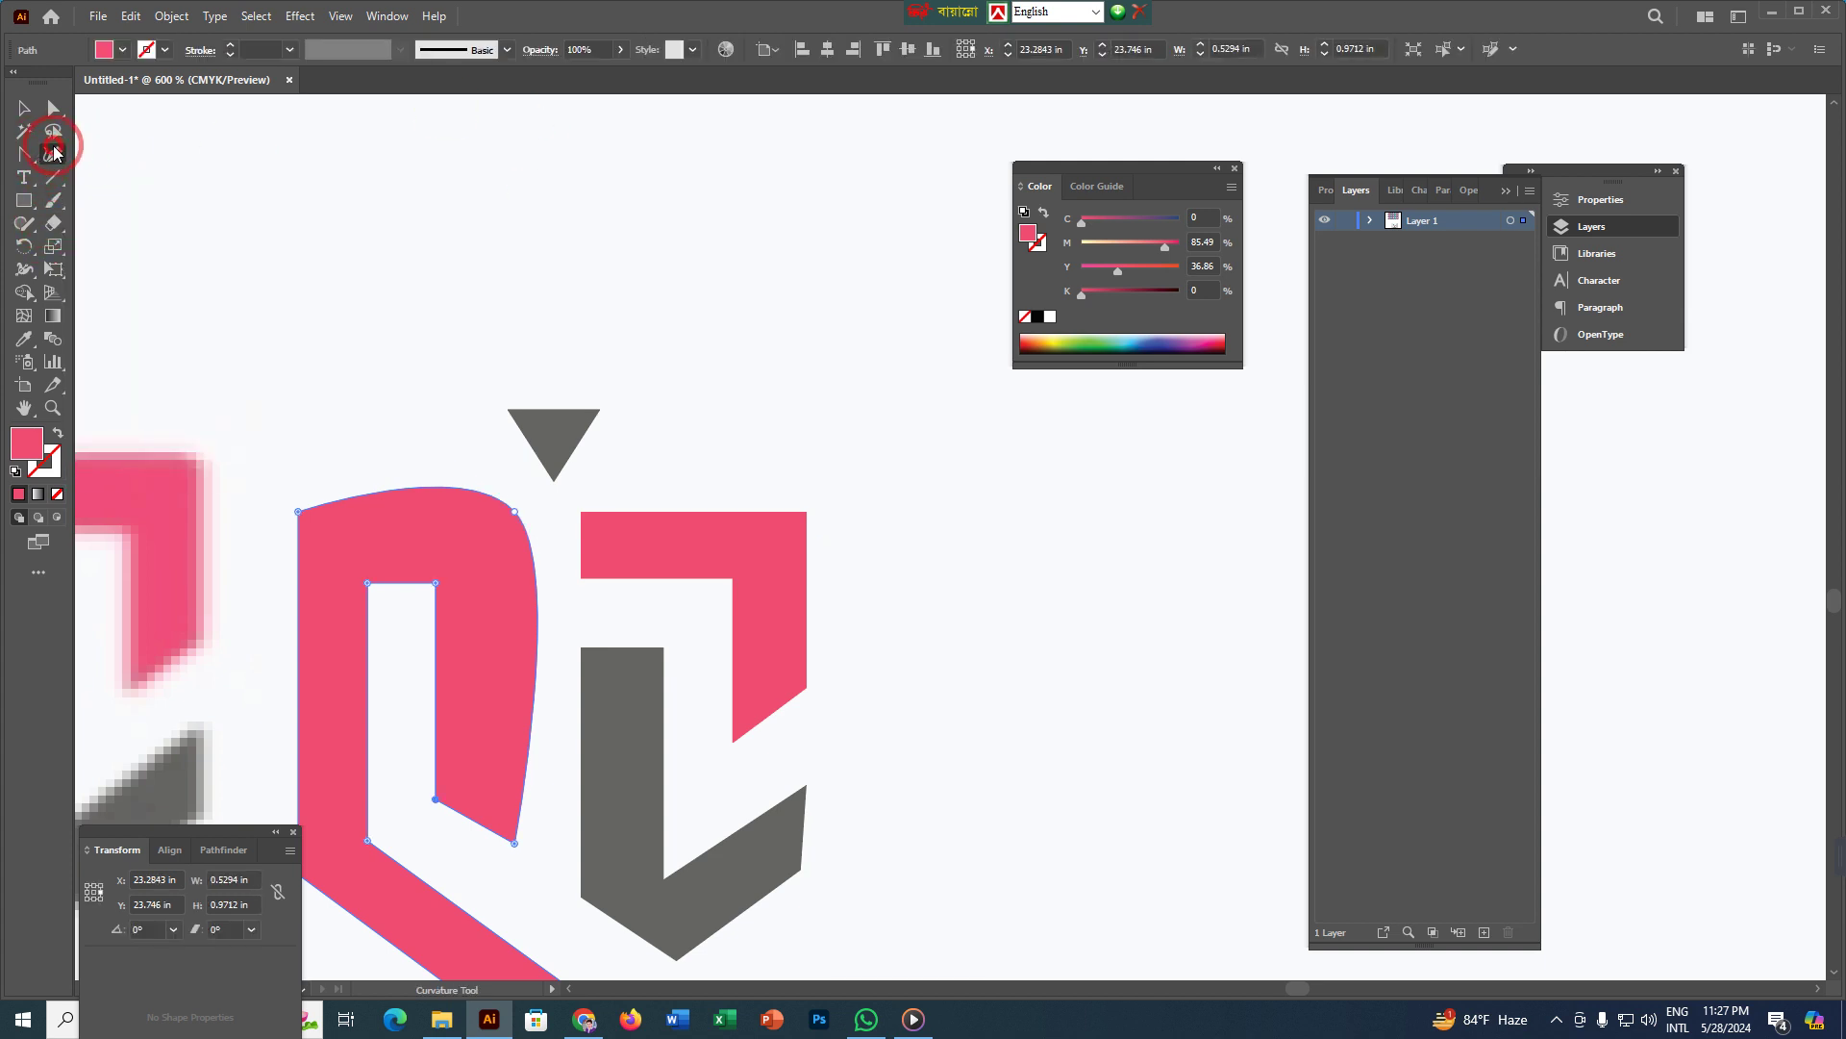
pyautogui.click(228, 339)
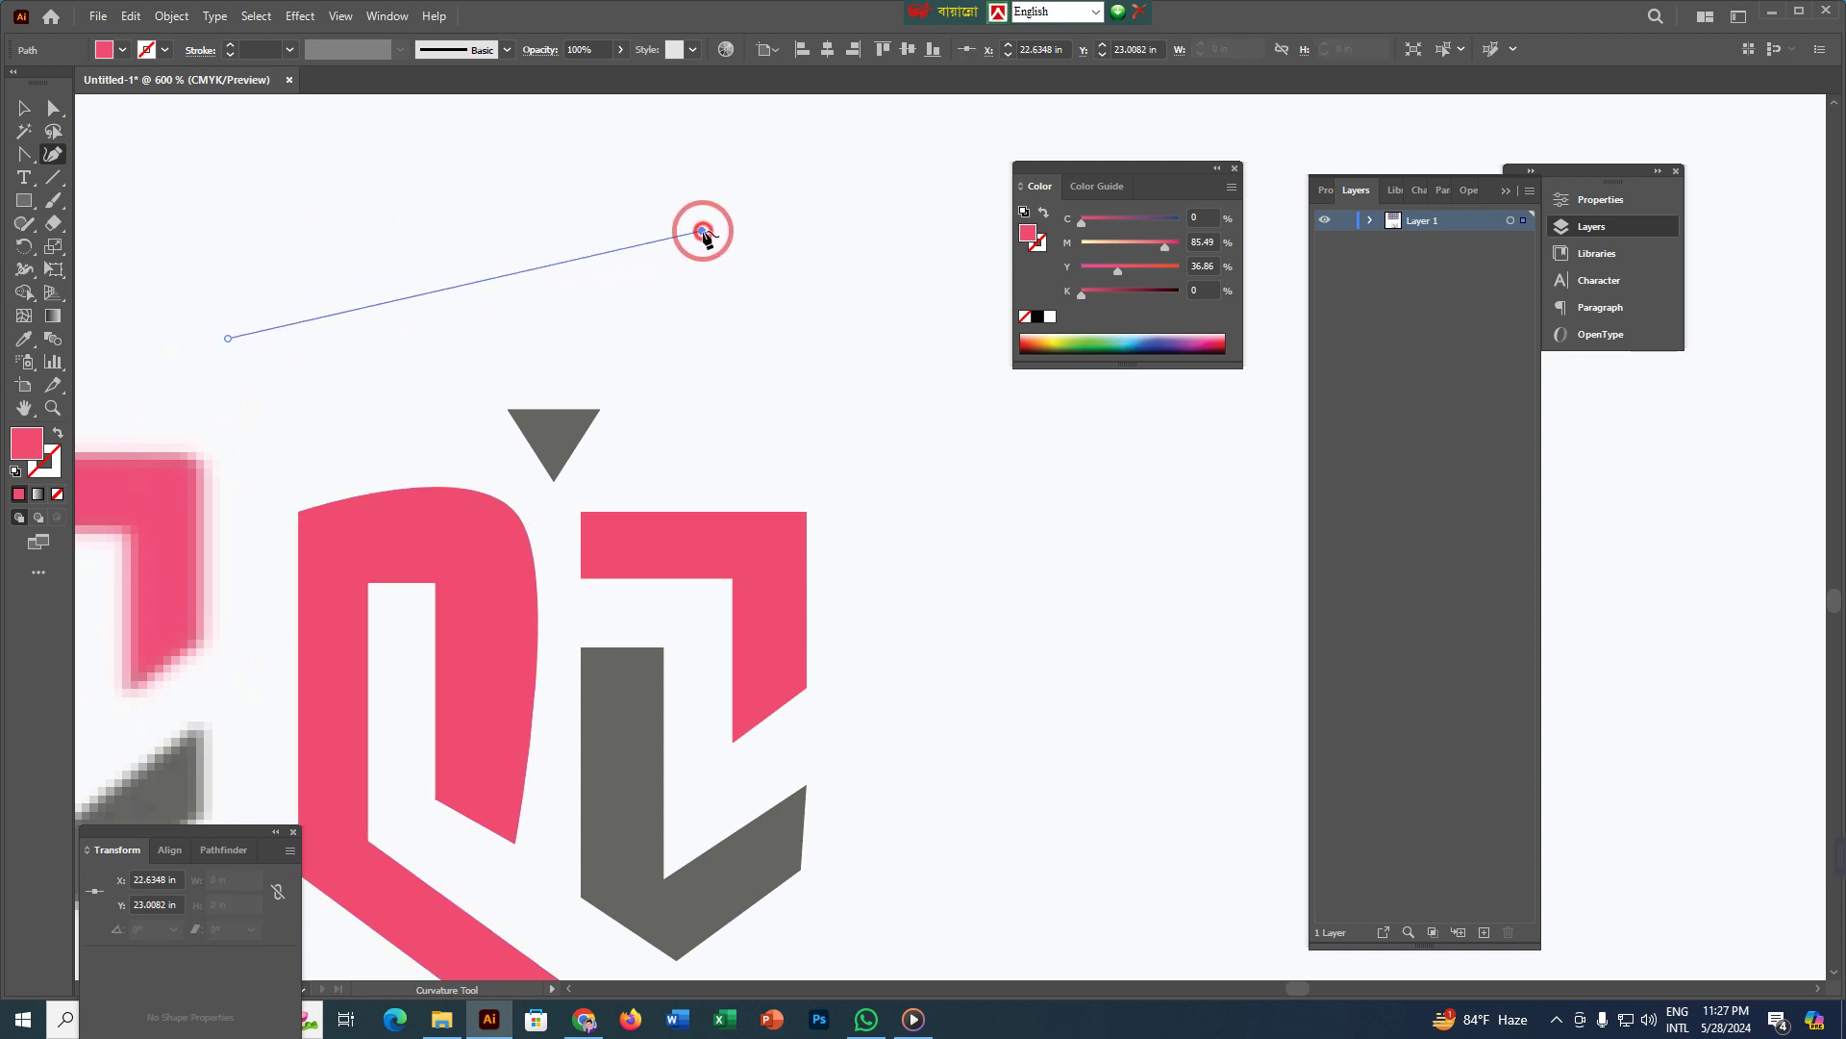
pyautogui.click(702, 231)
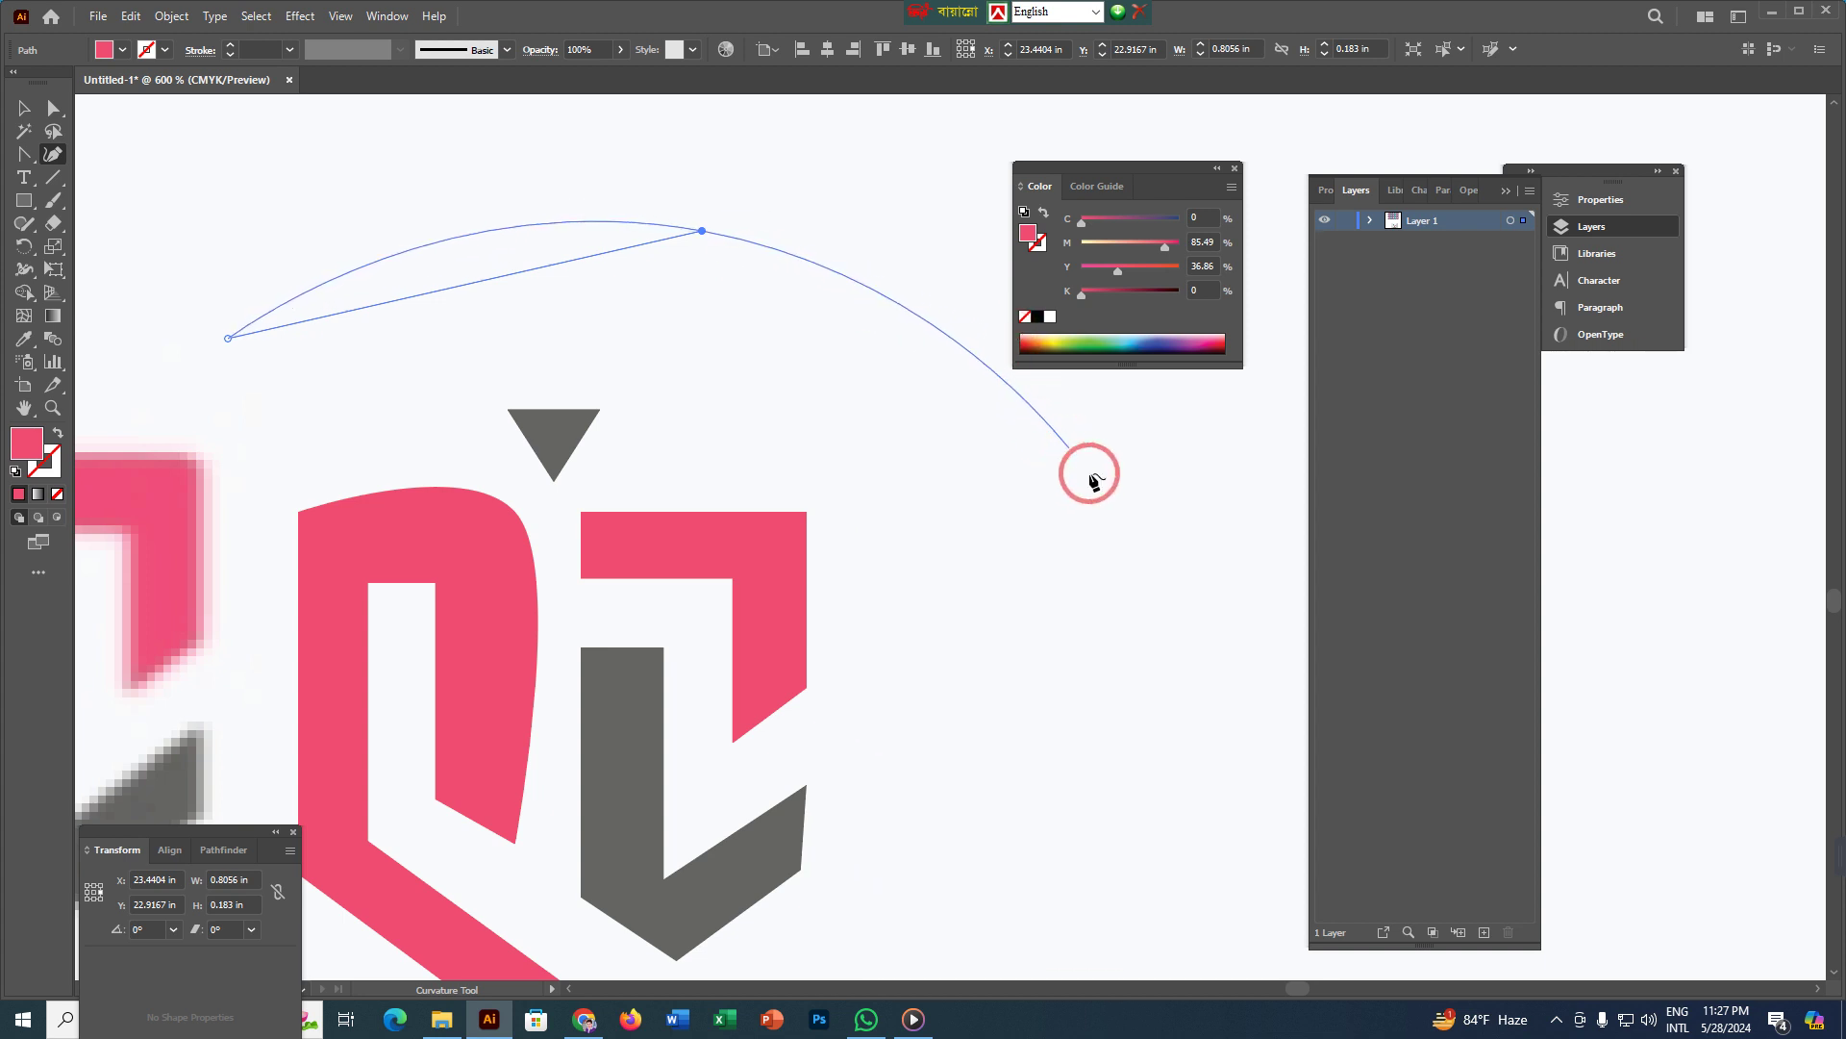
pyautogui.click(946, 552)
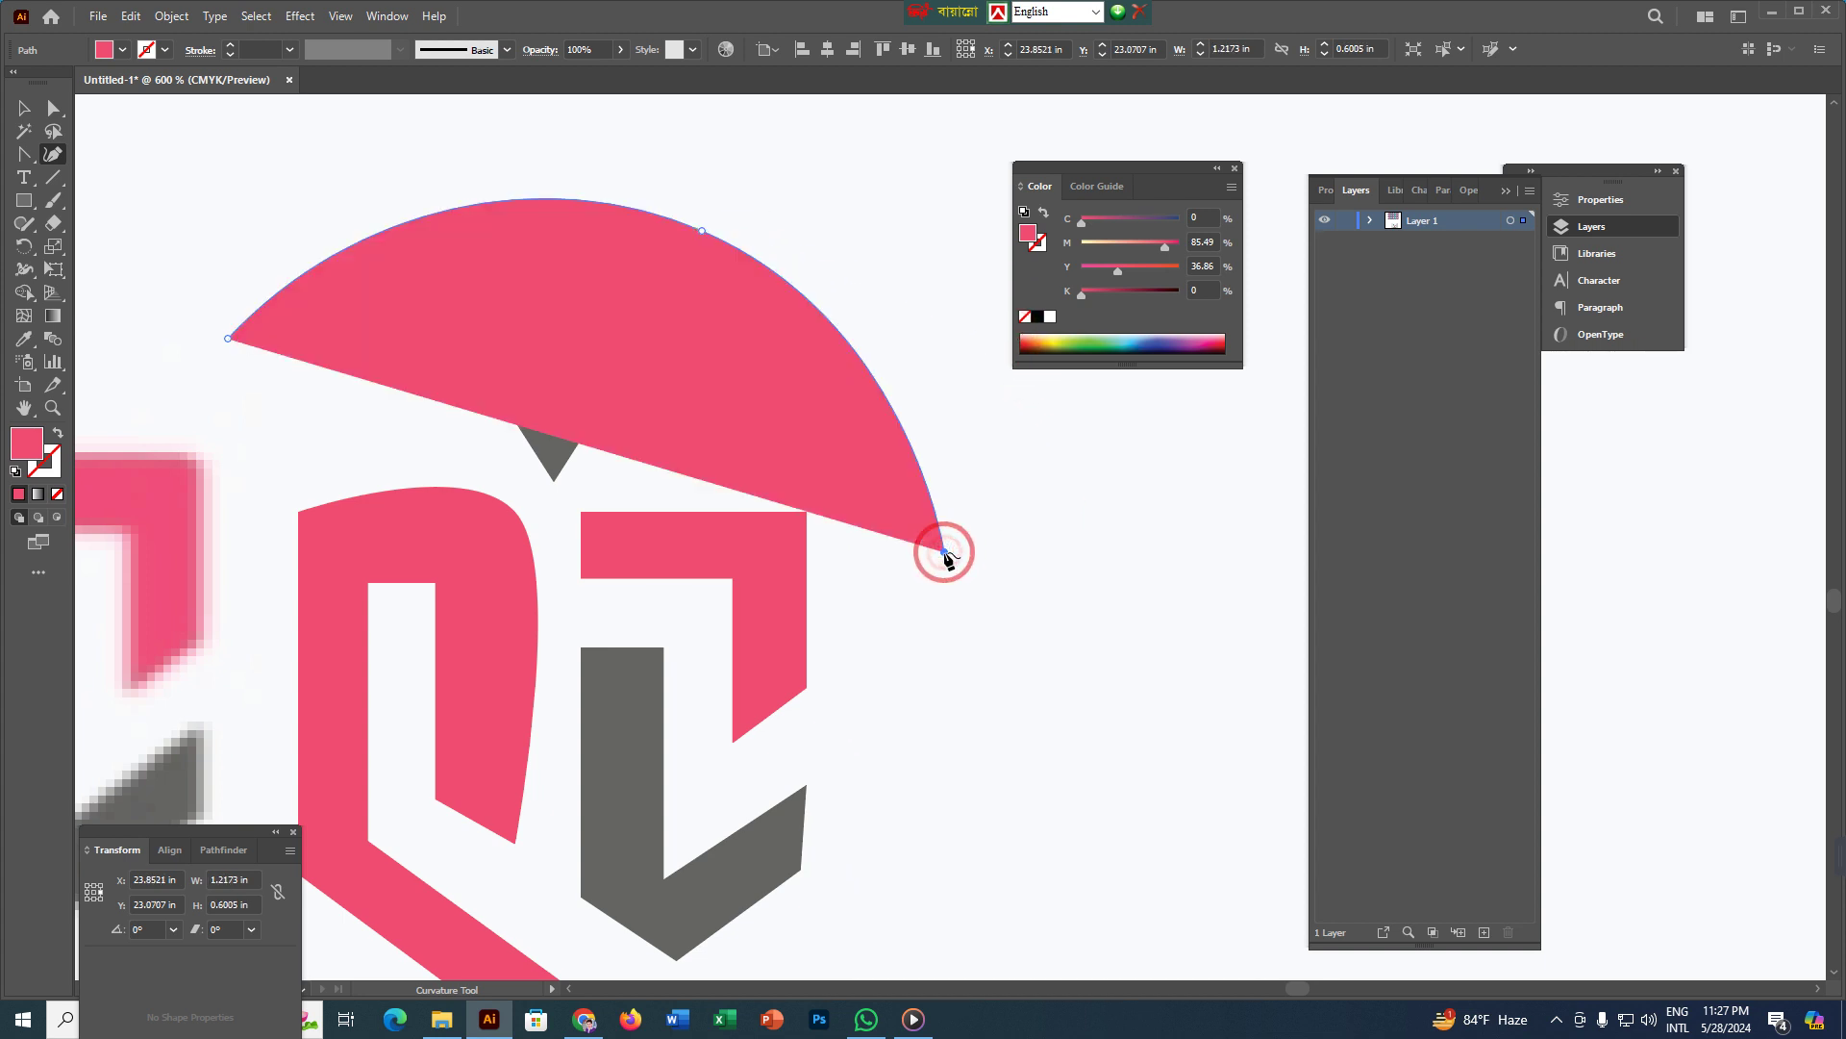
pyautogui.click(415, 733)
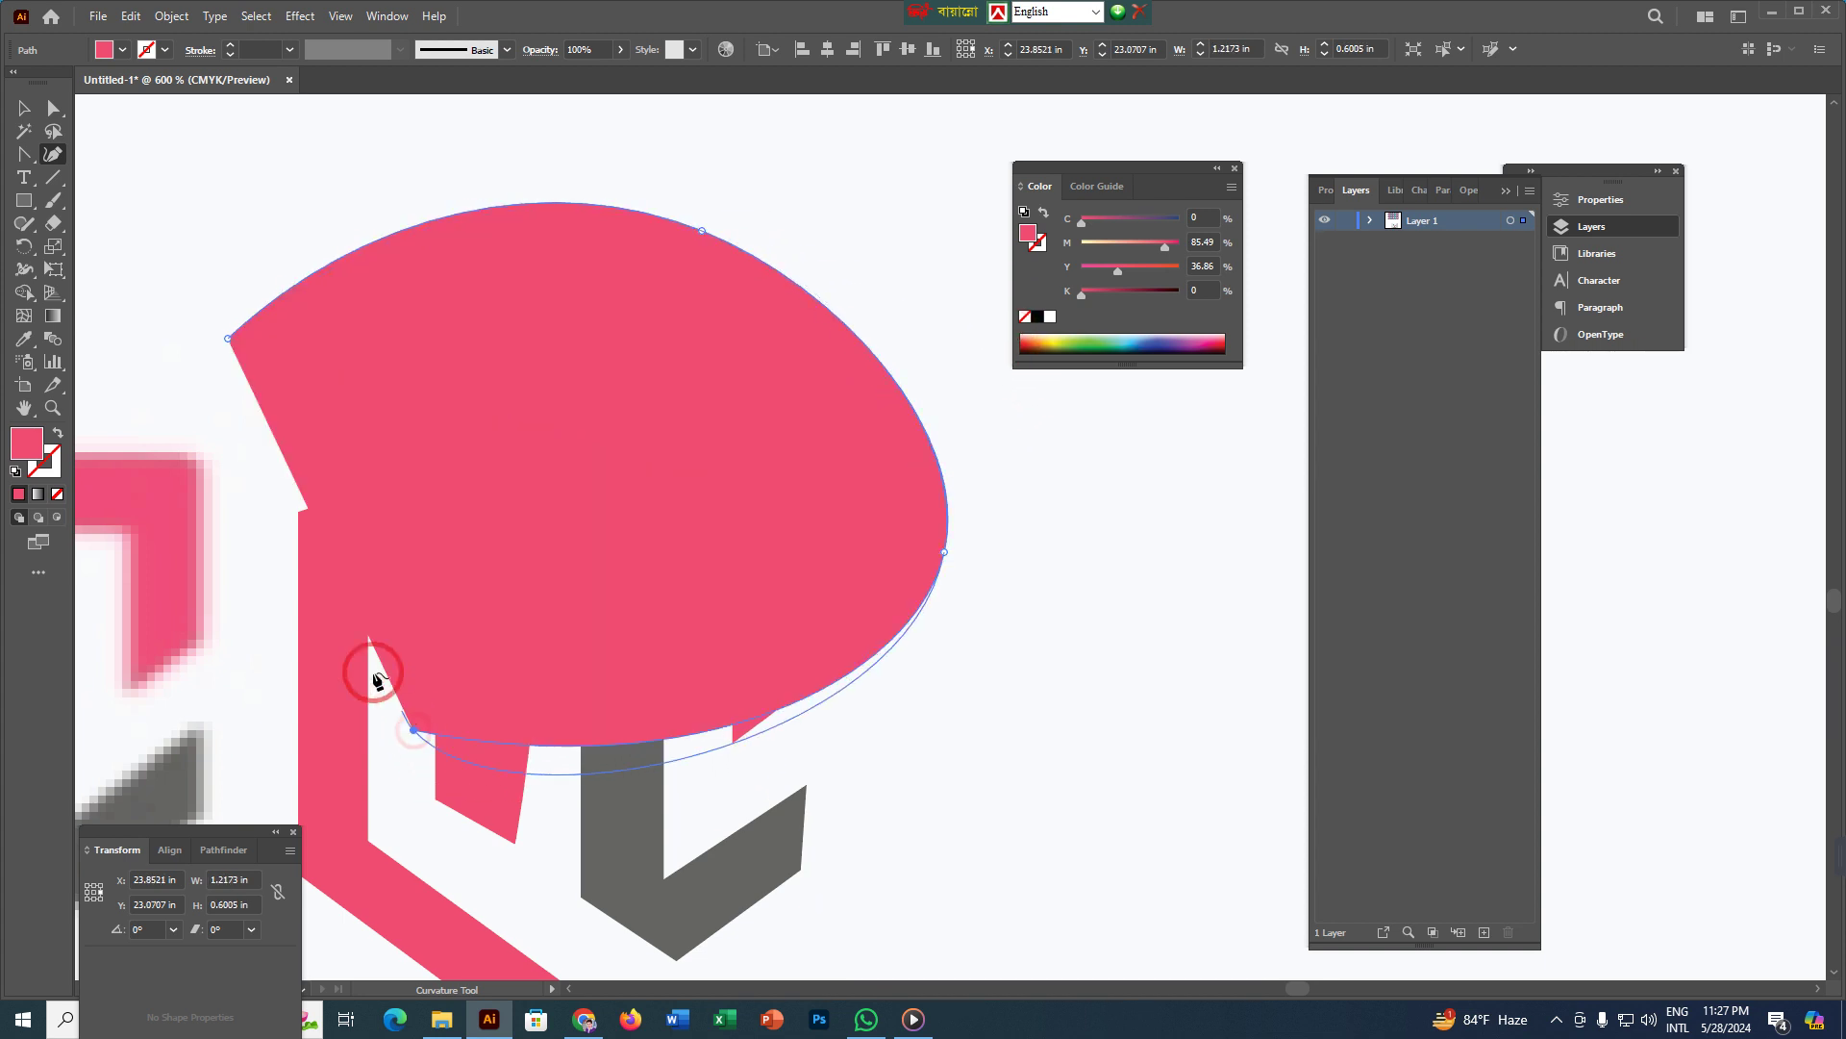
pyautogui.click(228, 337)
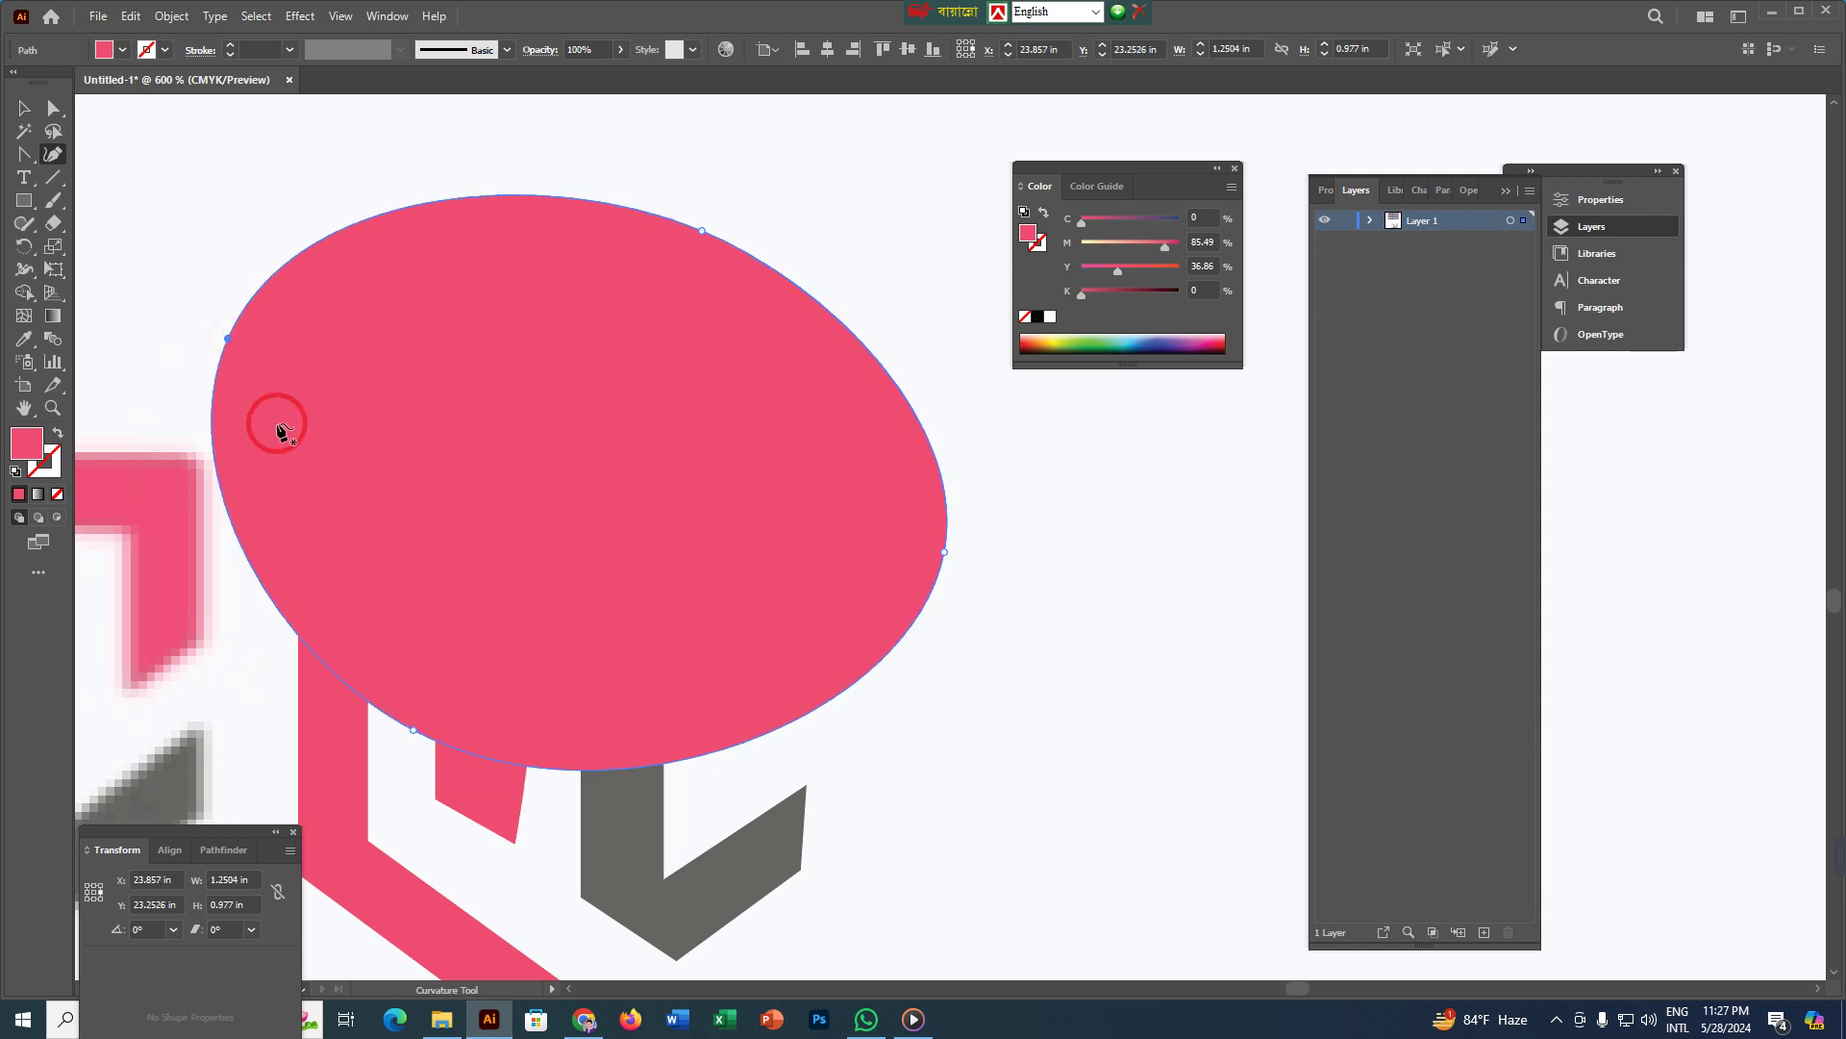
pyautogui.click(20, 111)
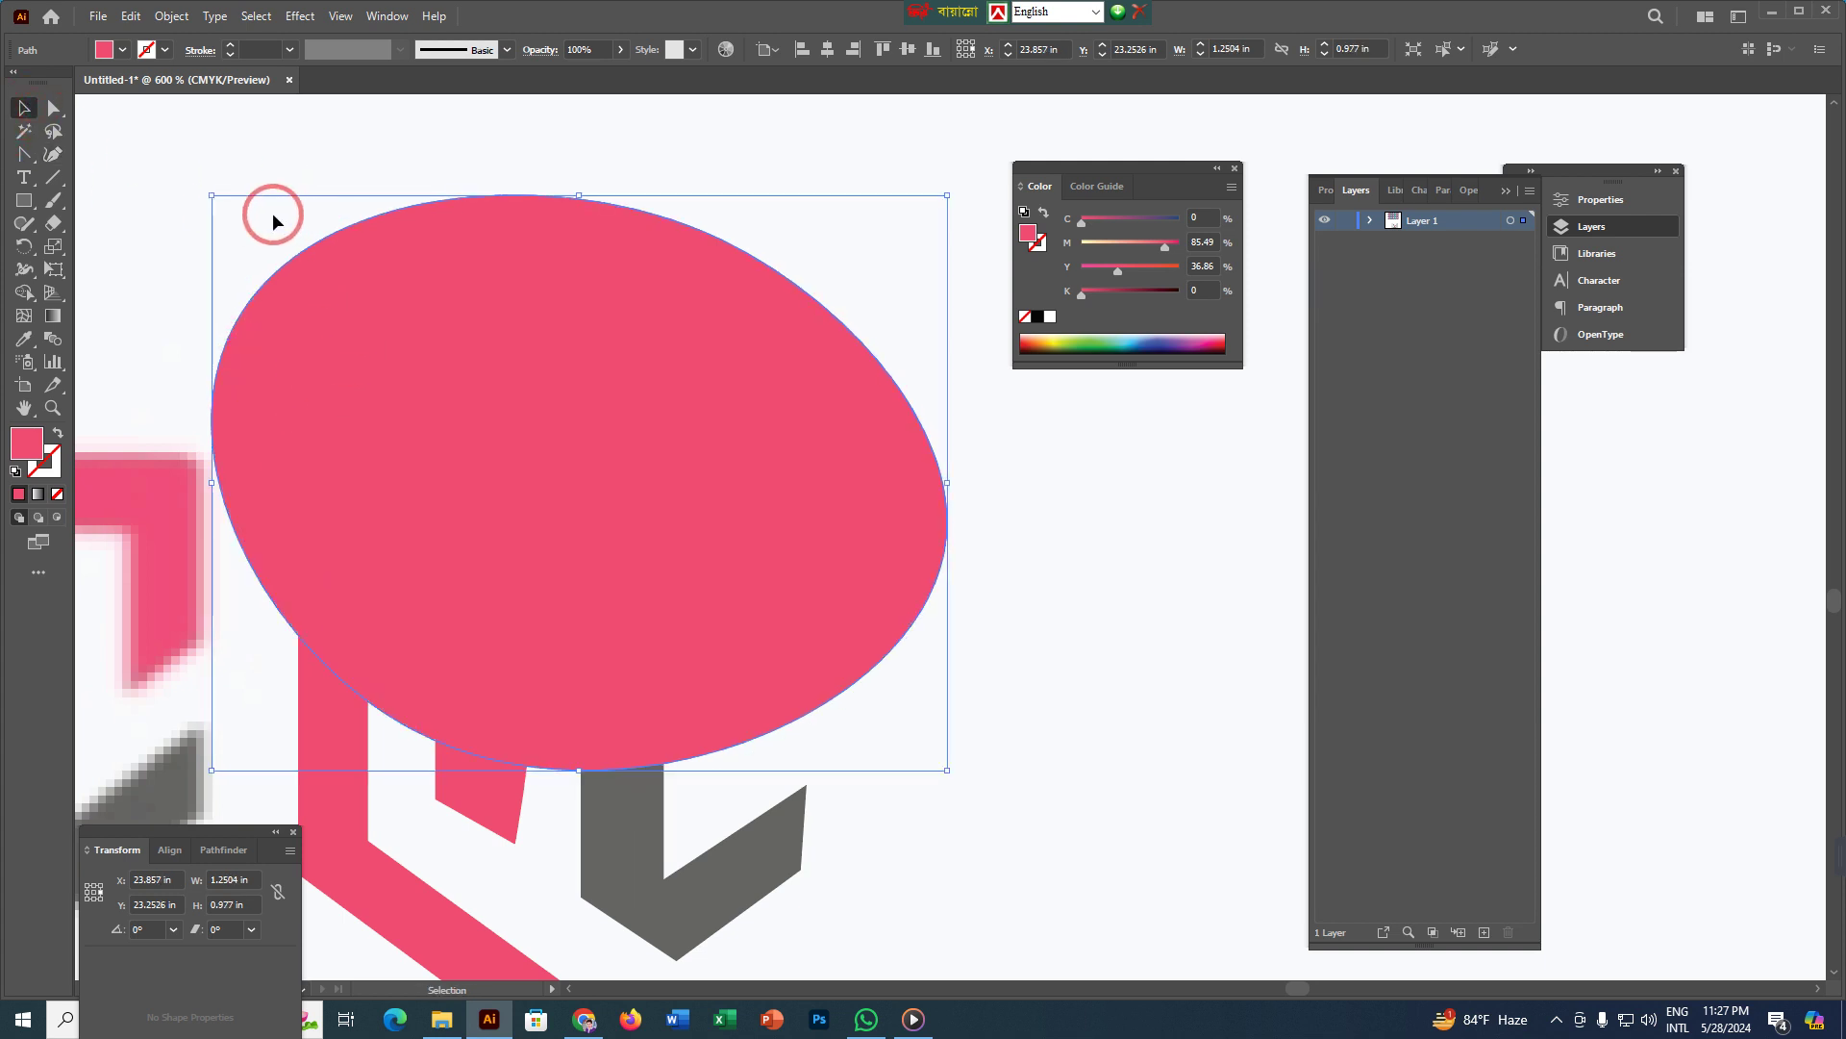
pyautogui.press('Delete')
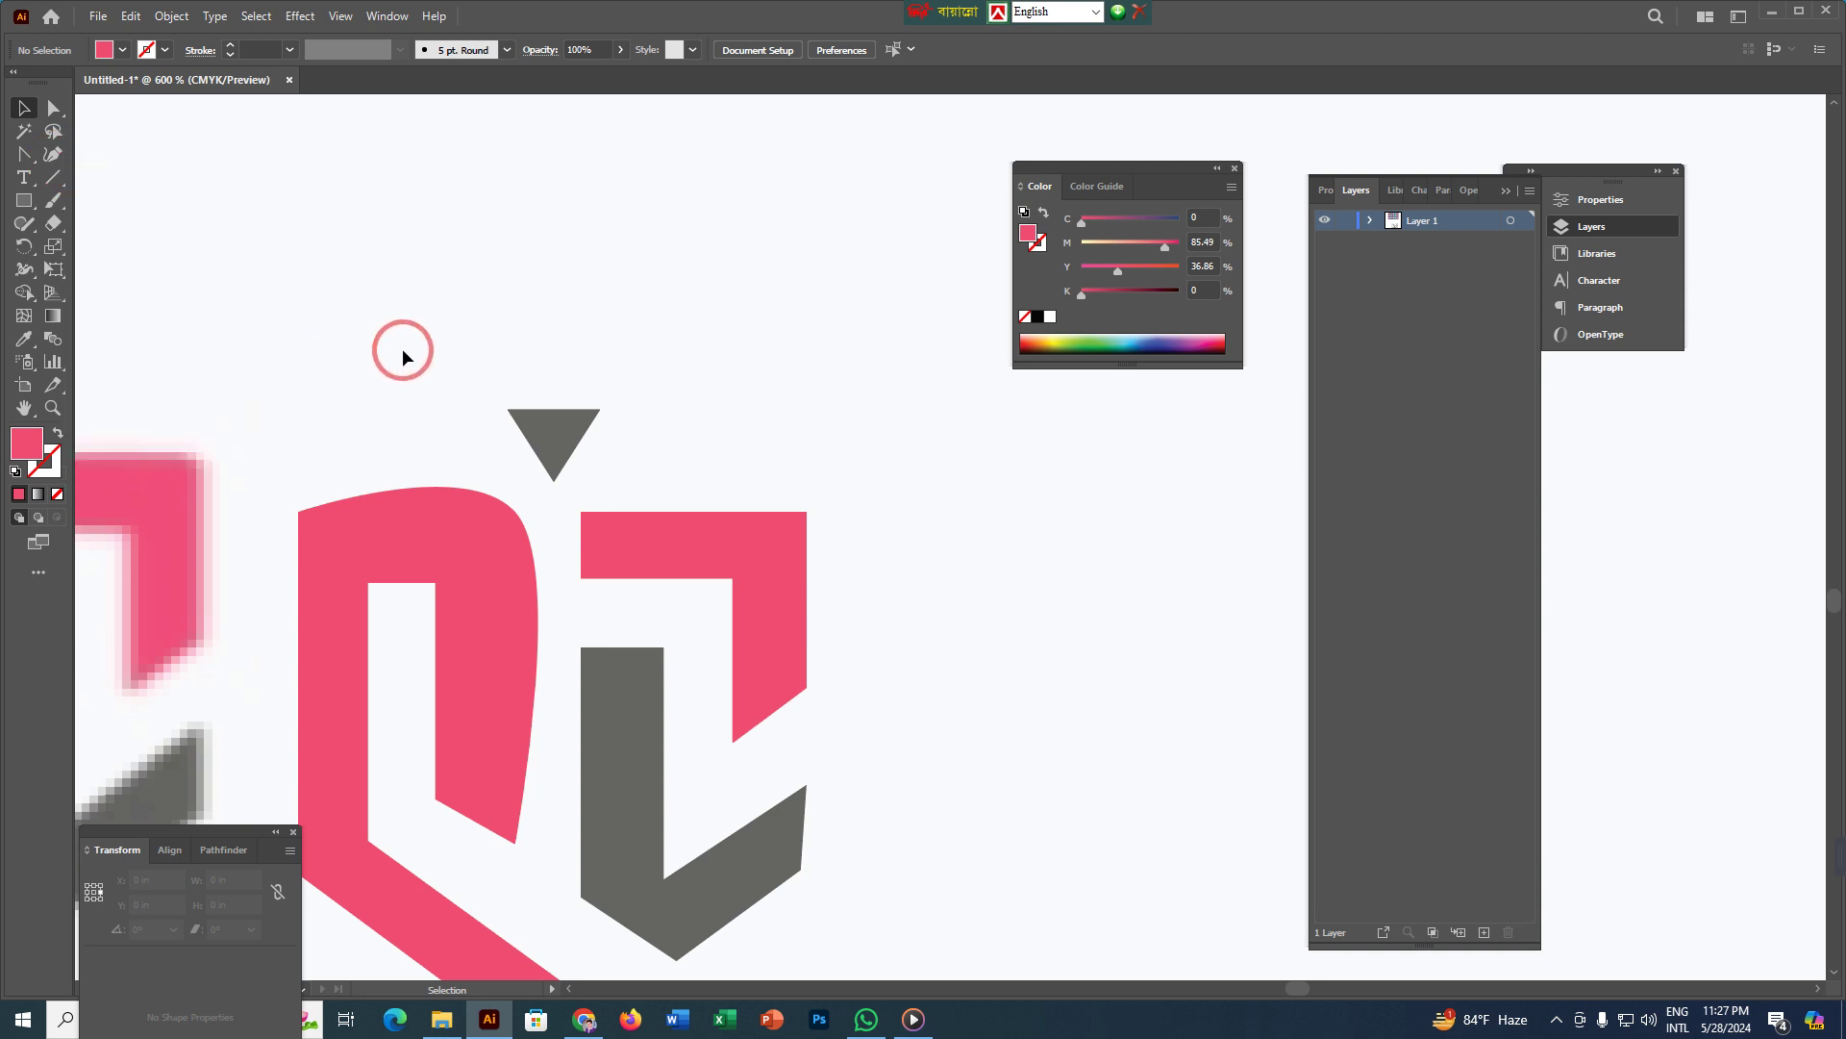
# - Place a line of "Lorem ipsum" placeholder point text above the traced logo with the Type tool
pyautogui.click(26, 179)
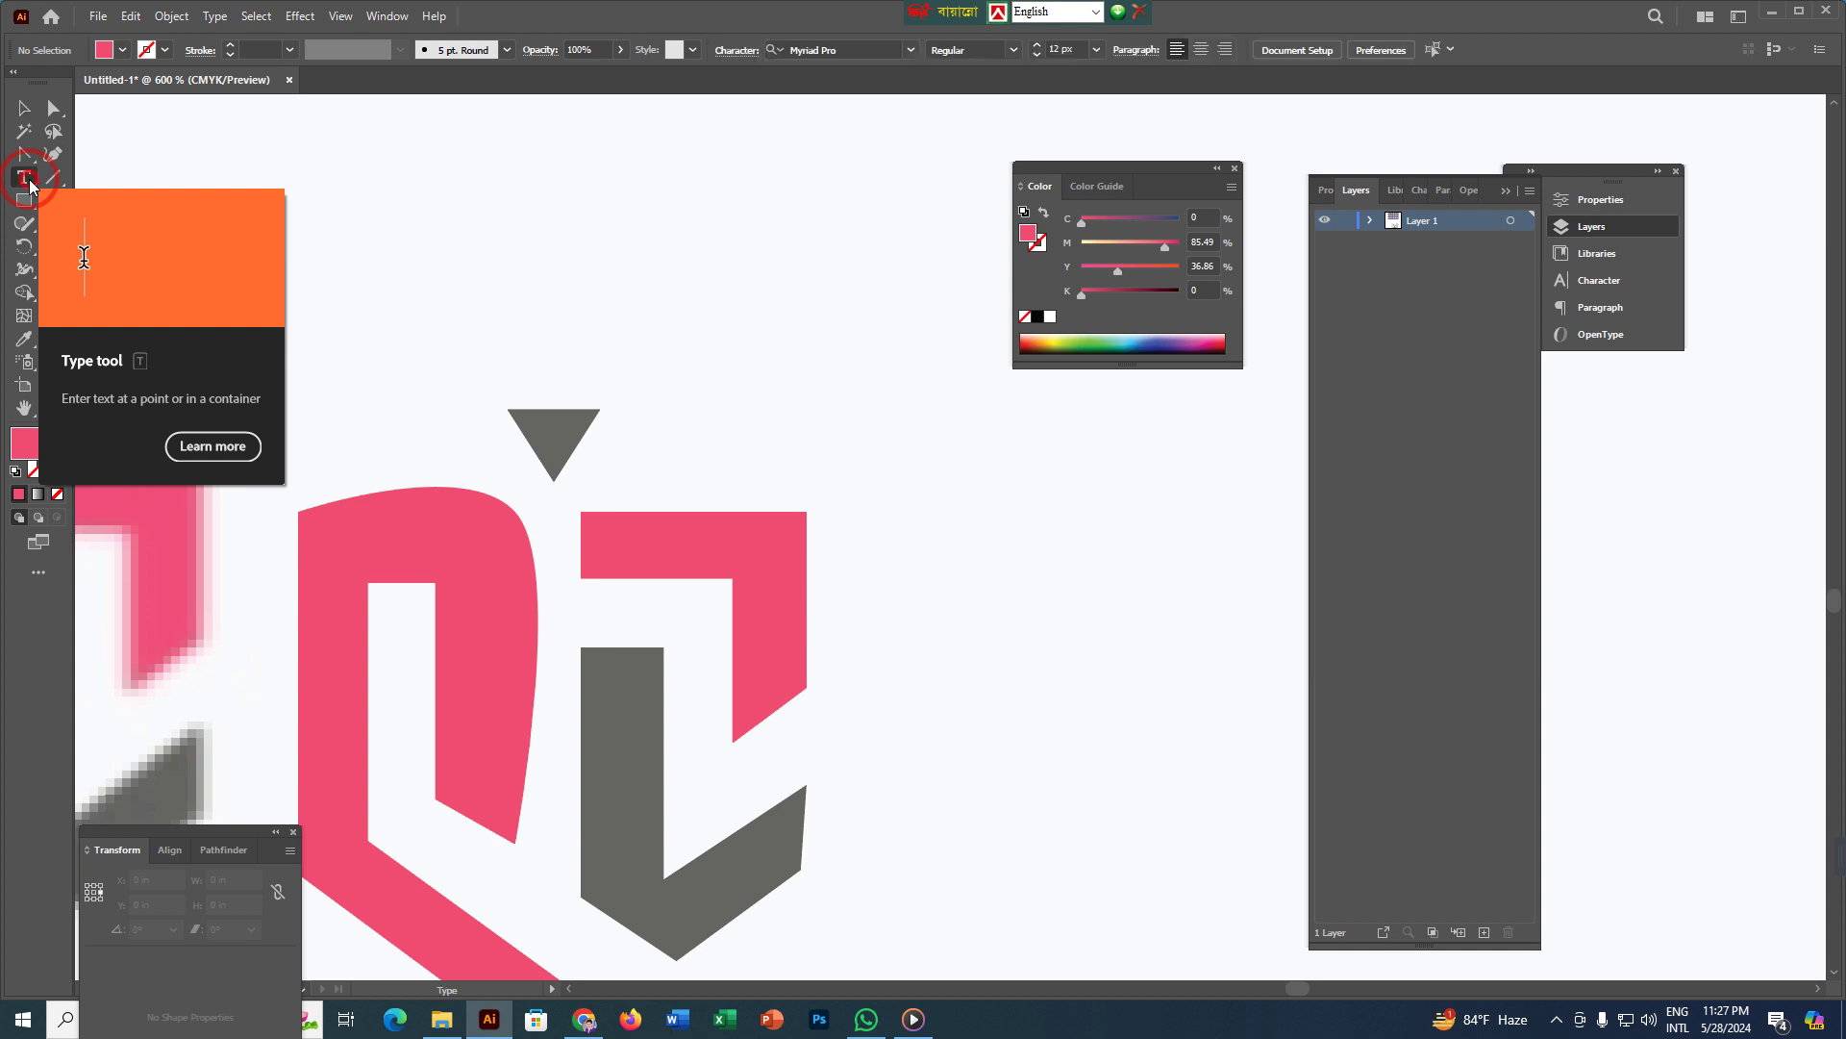
pyautogui.click(331, 238)
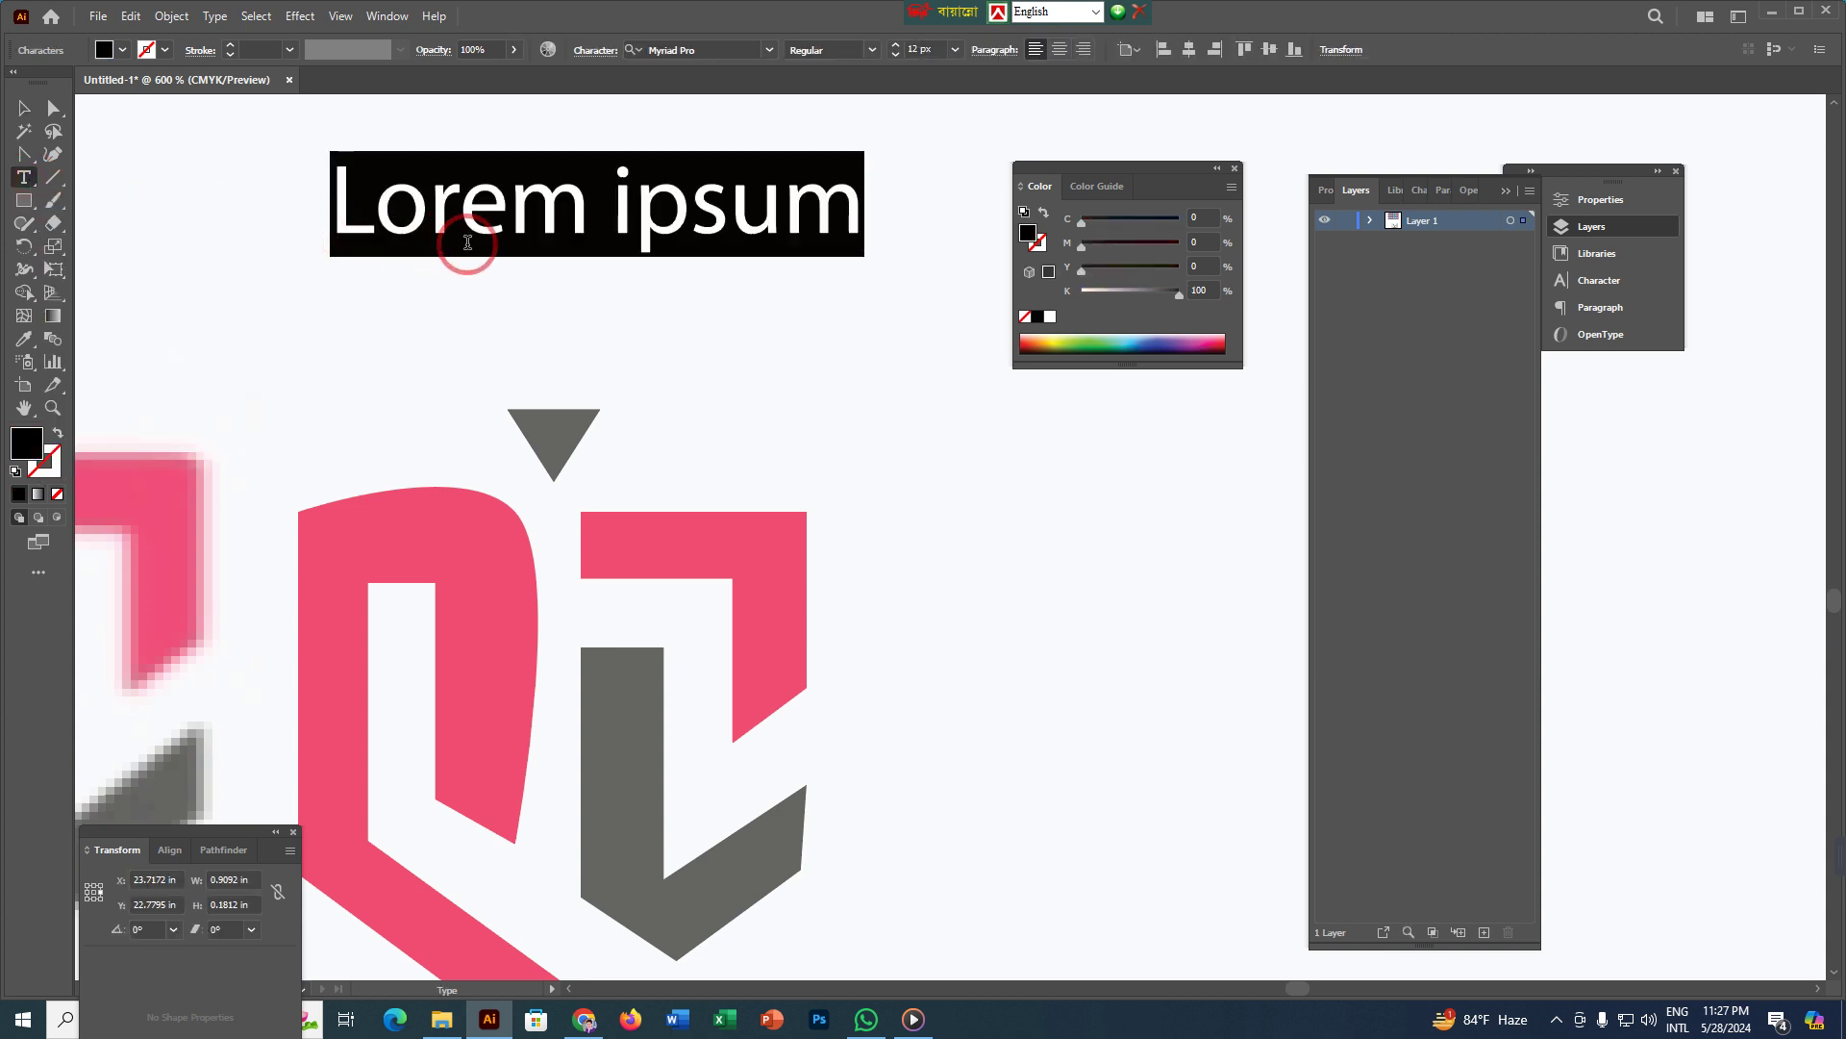
pyautogui.press('Escape')
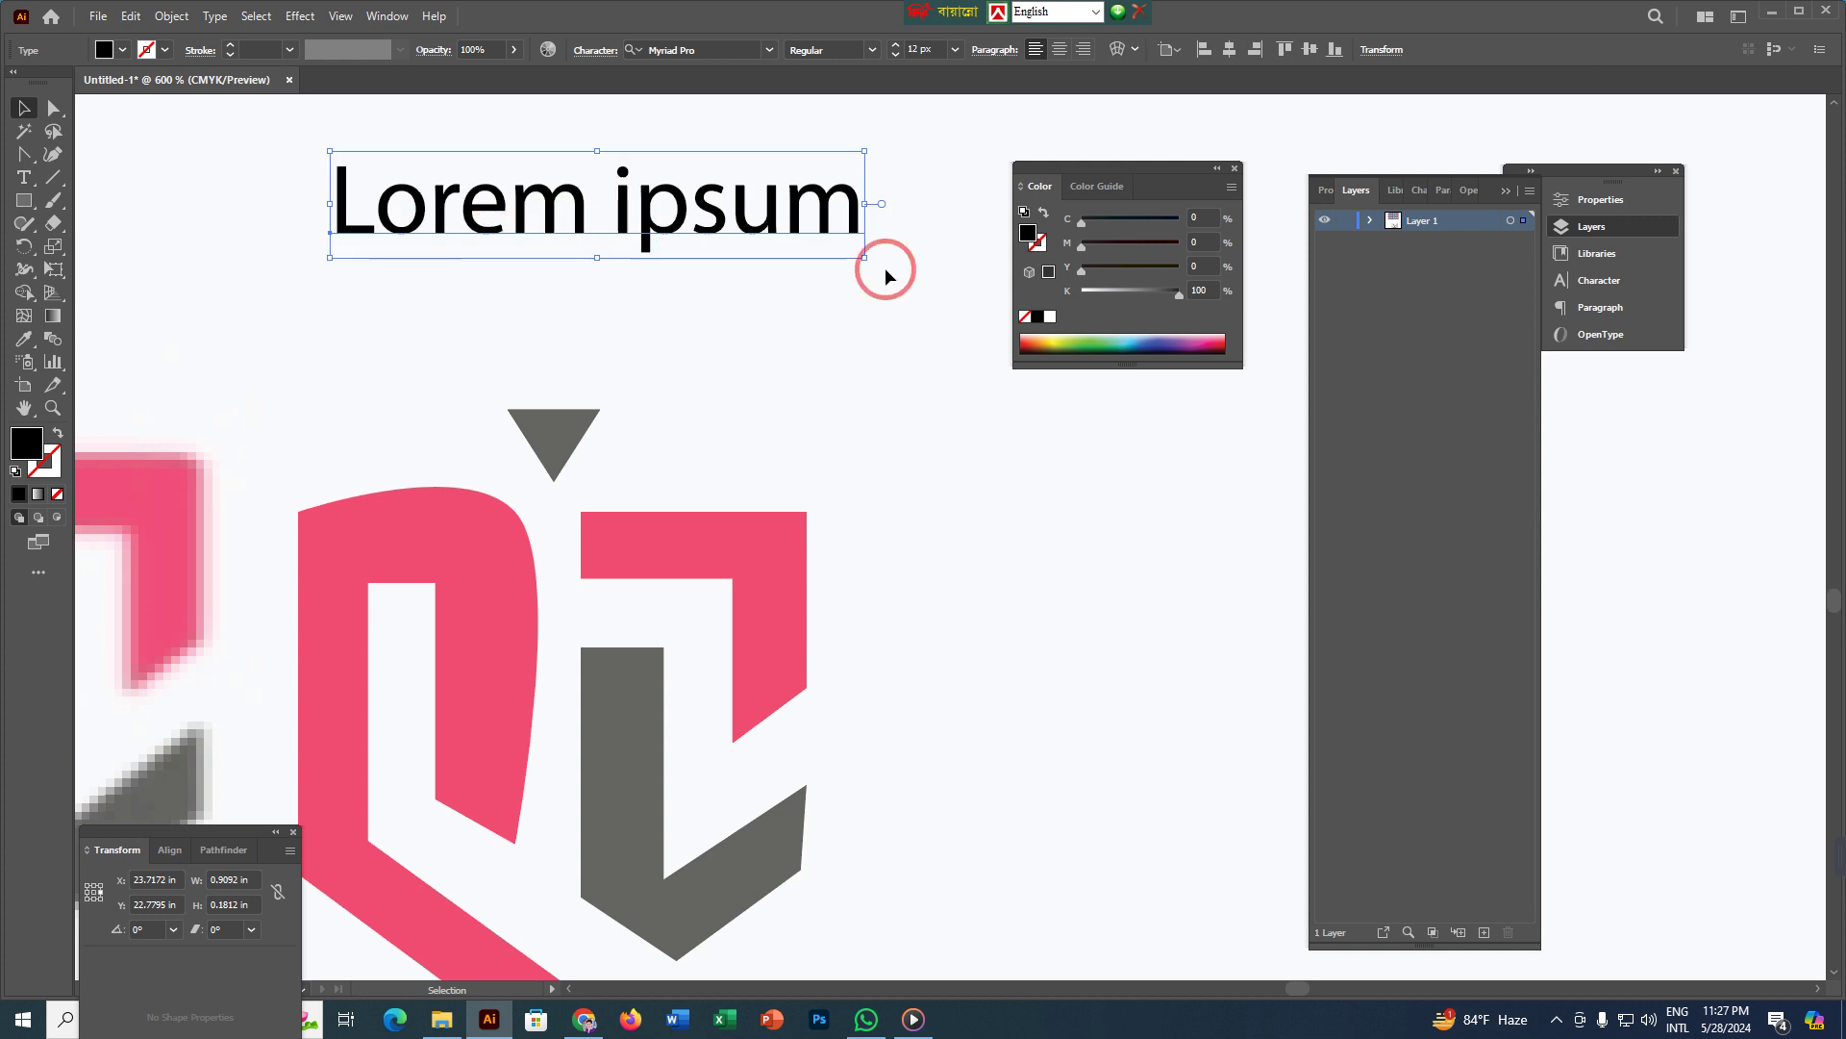
# - Bring up the character settings and change the "Lorem ipsum" text's font to Script MT Bold
pyautogui.press('a')
pyautogui.hotkey('ctrl', 't')
pyautogui.press('v')
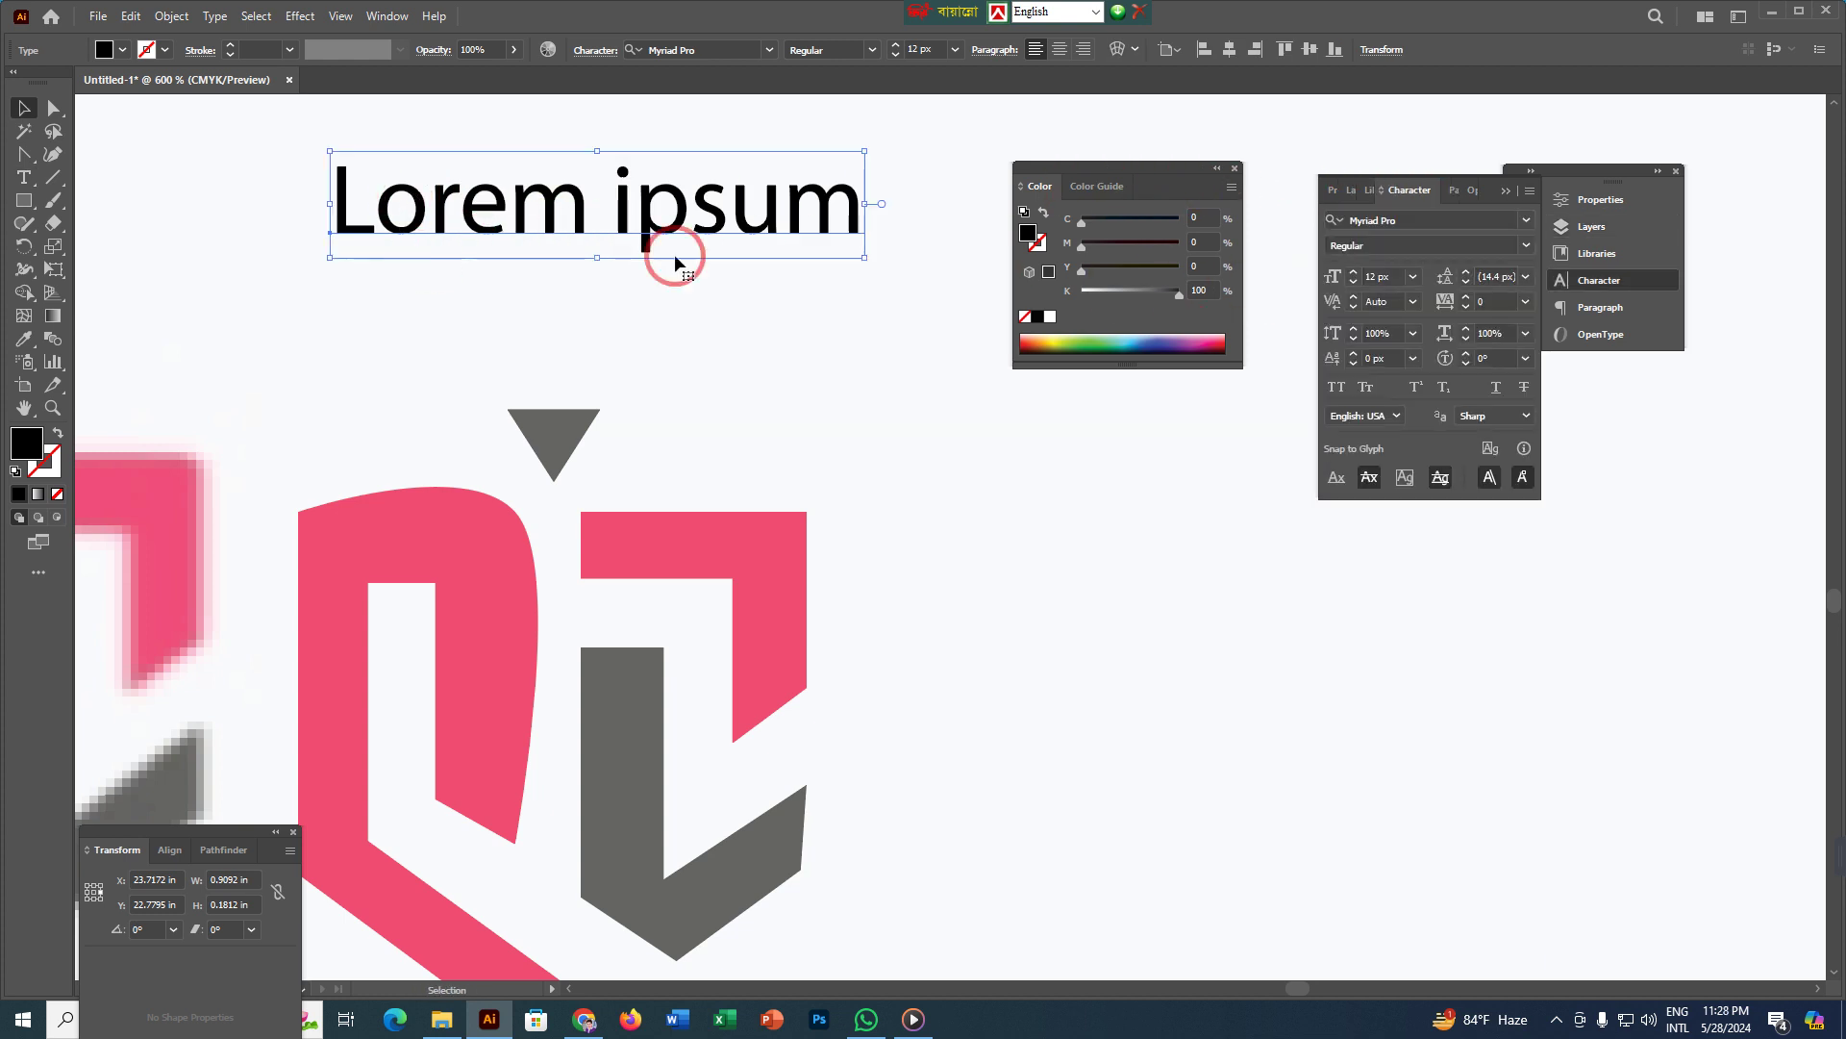
pyautogui.click(1530, 230)
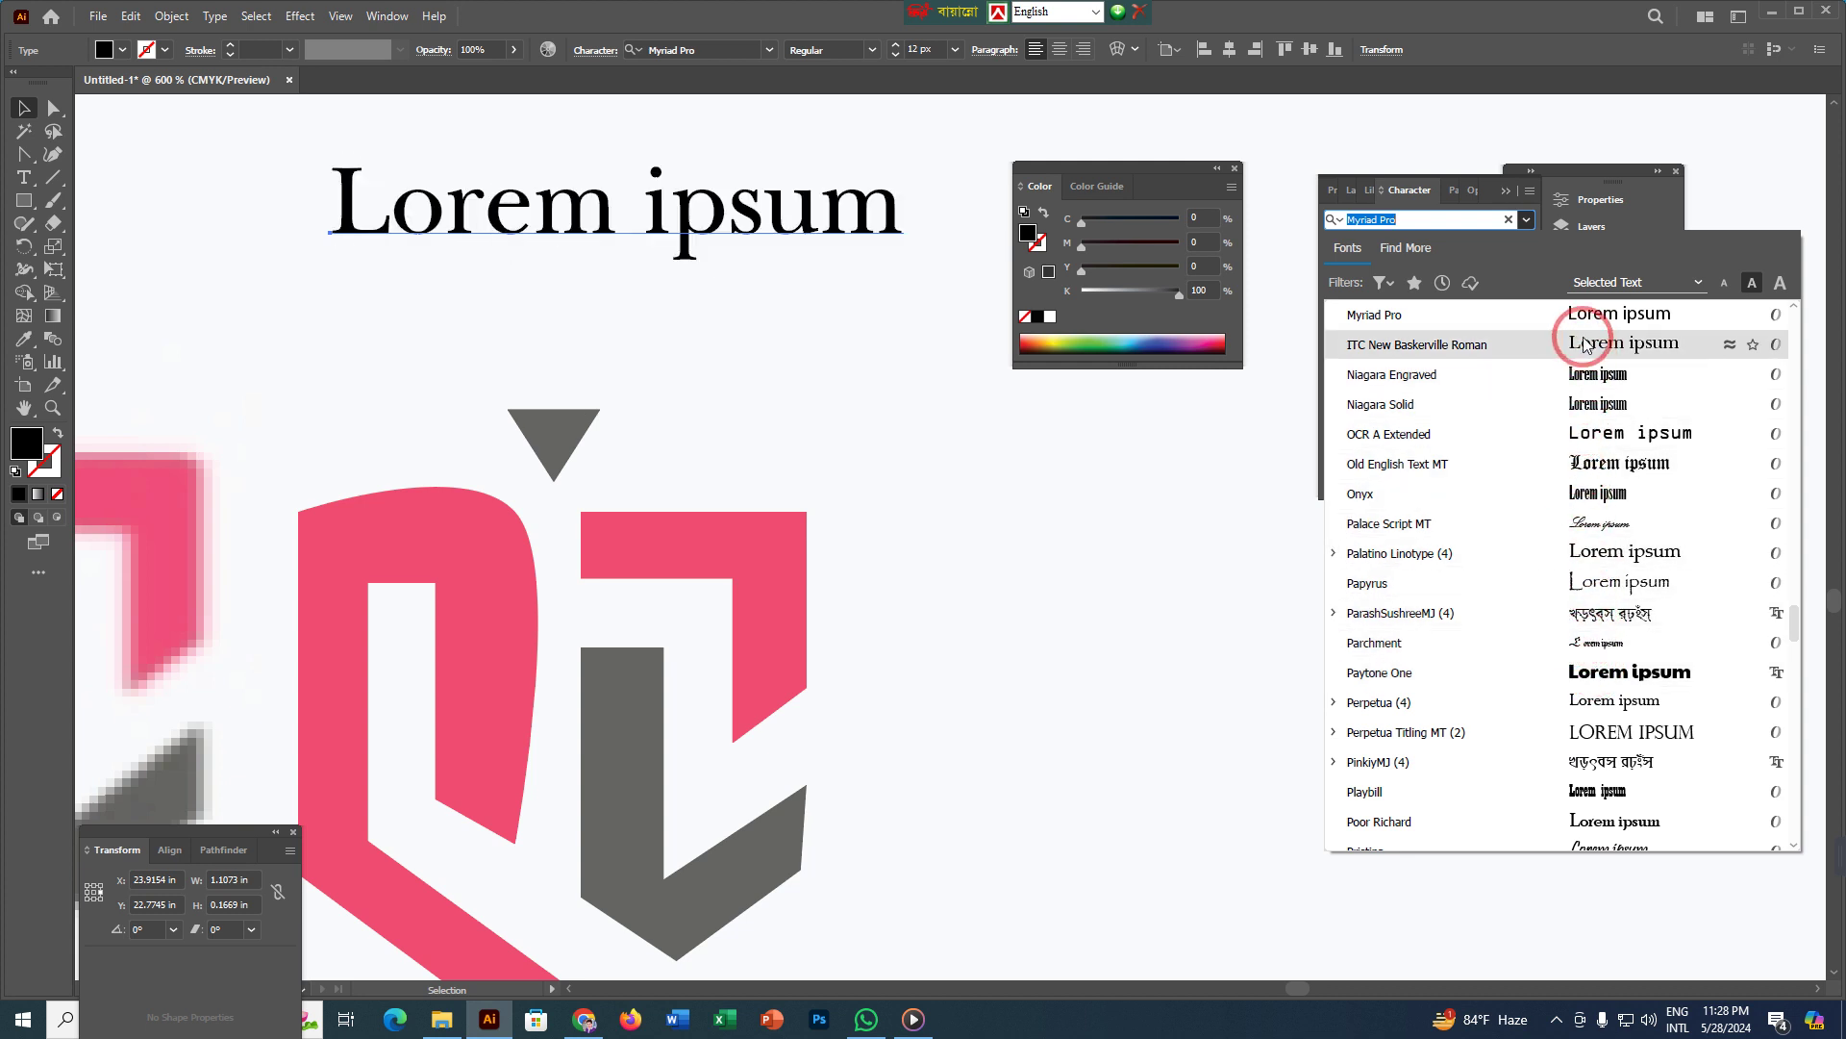
pyautogui.scroll(-6, 1582, 654)
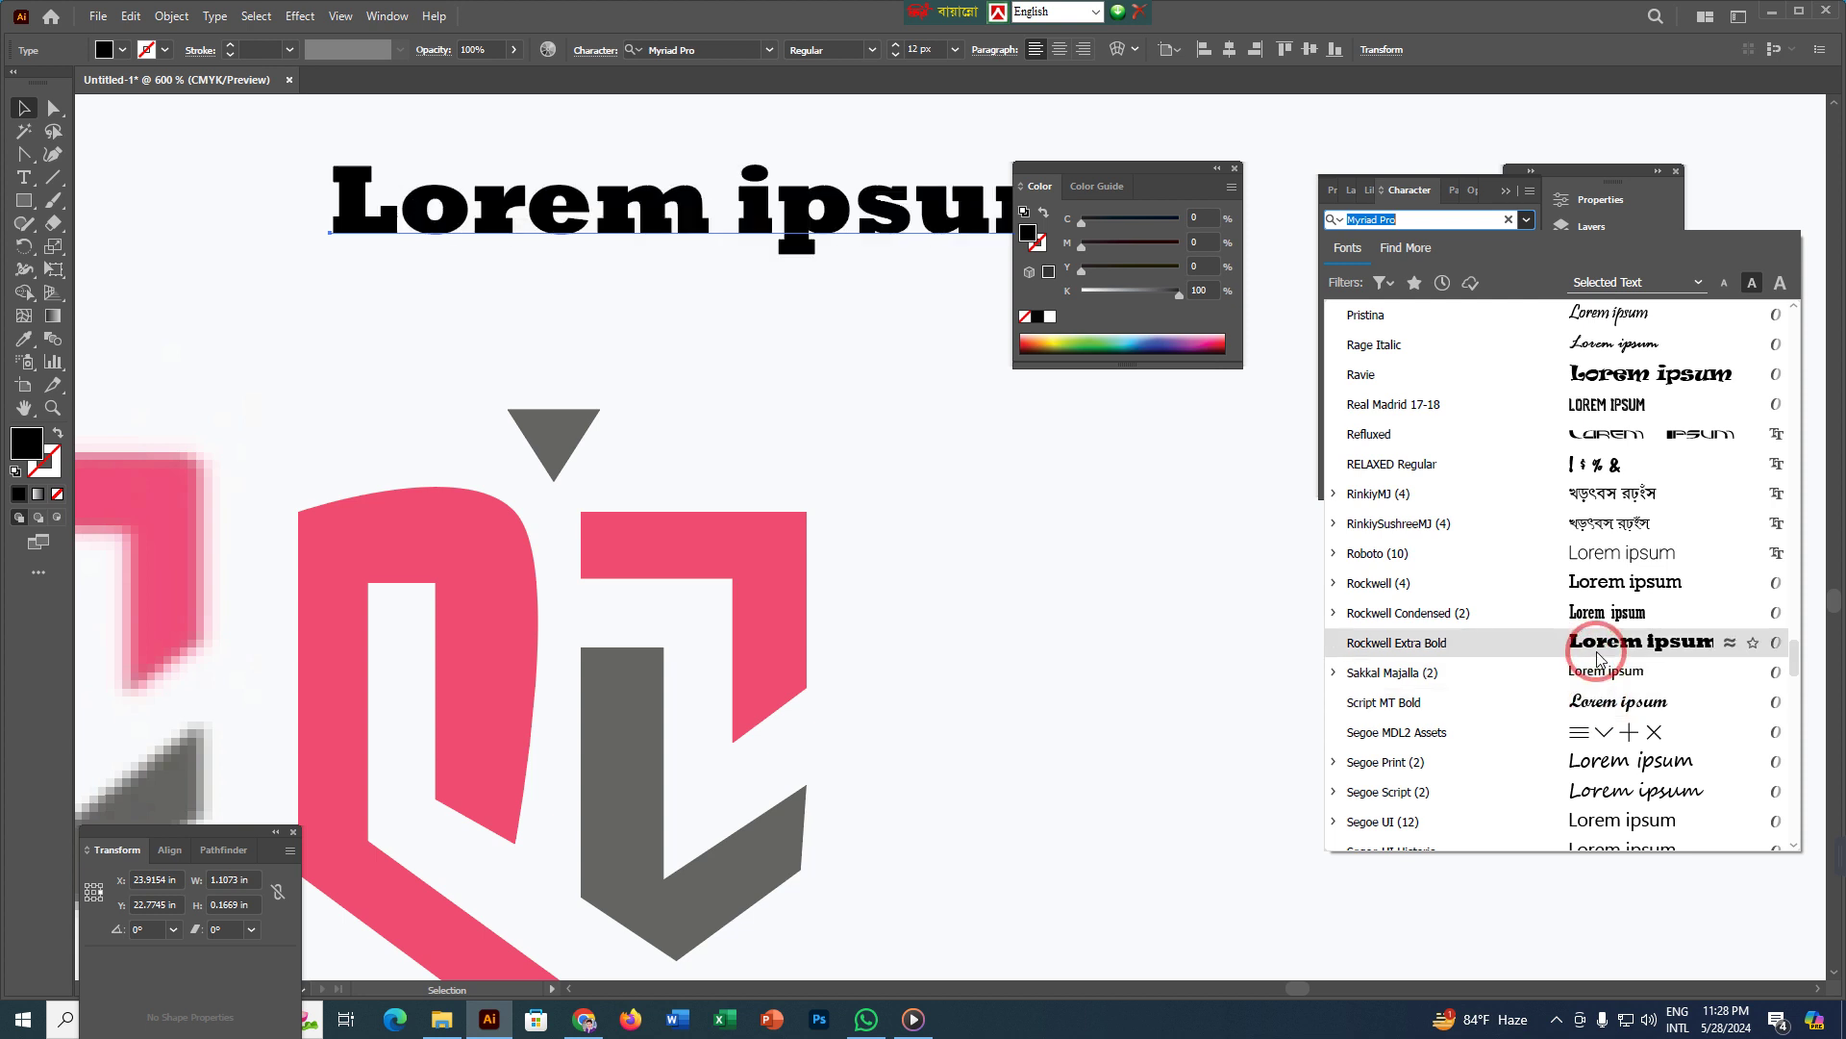
pyautogui.click(1570, 703)
pyautogui.click(827, 336)
pyautogui.moveTo(827, 337); pyautogui.dragTo(664, 326)
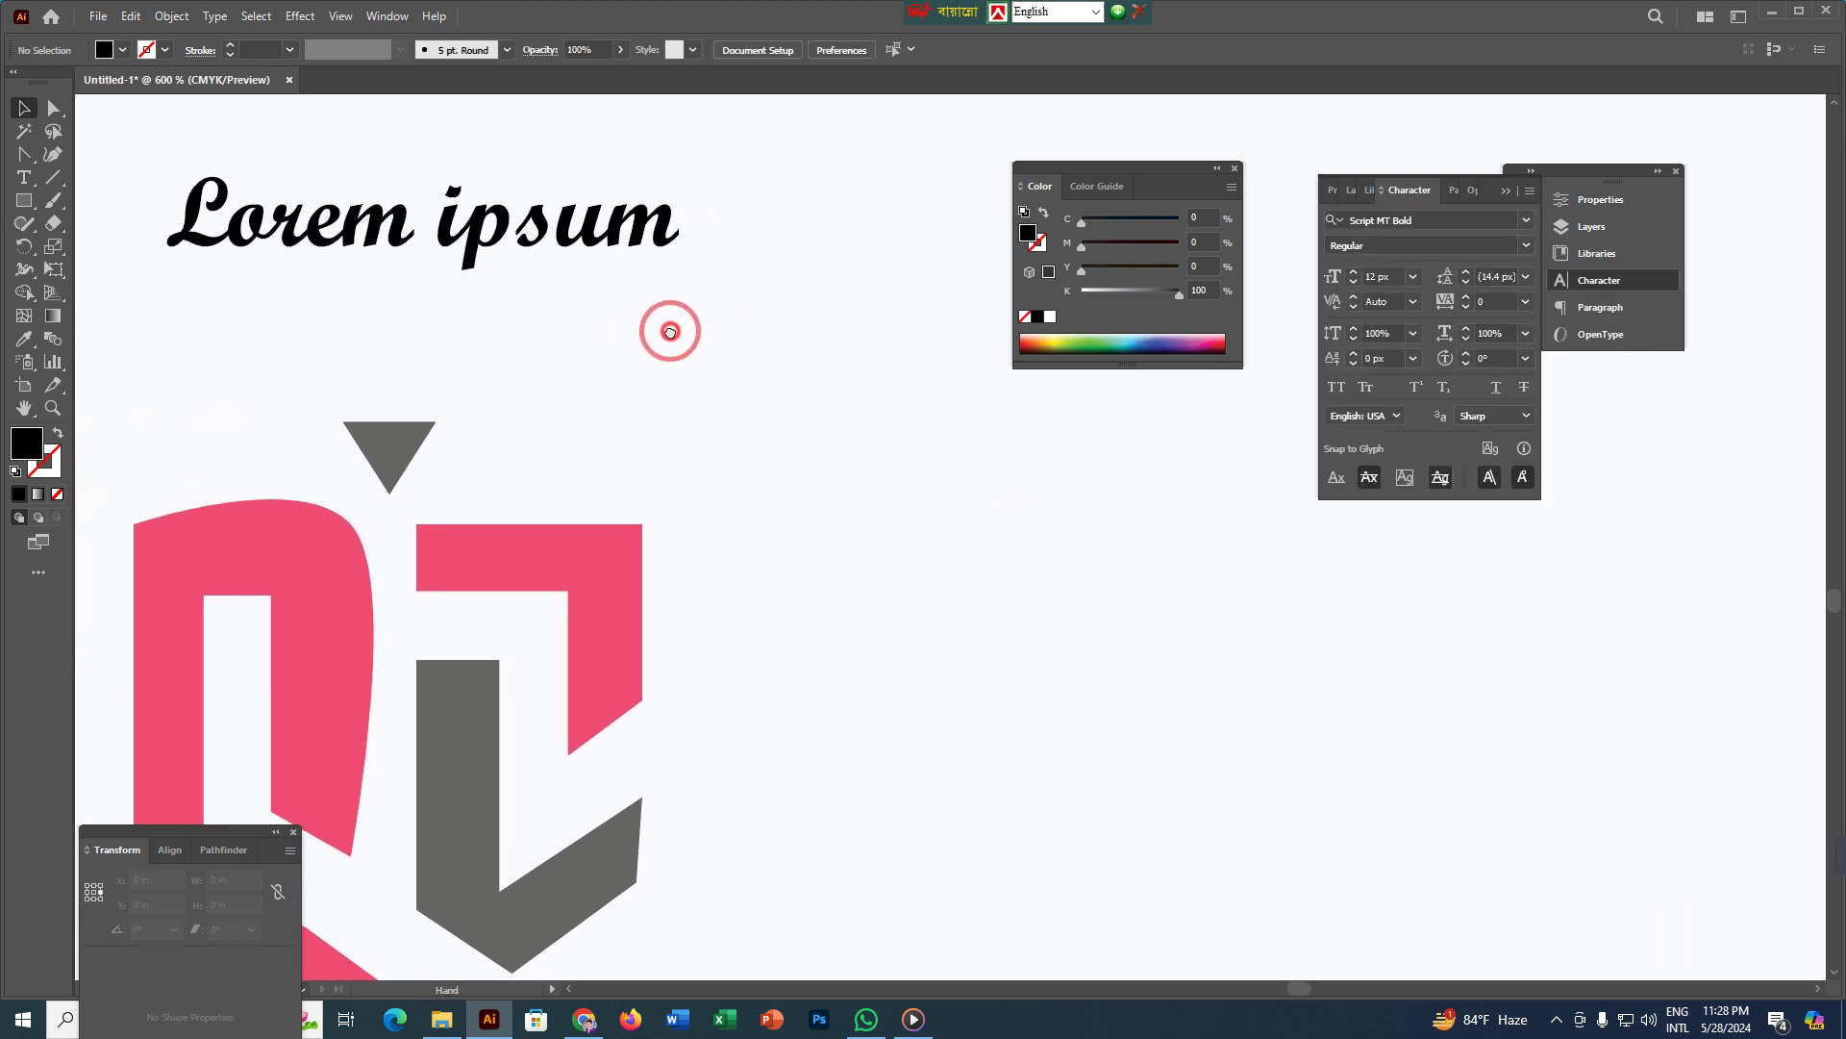
# - Colour the "Lorem ipsum" text red with the CMYK values 0, 100, 100, 0
pyautogui.click(430, 240)
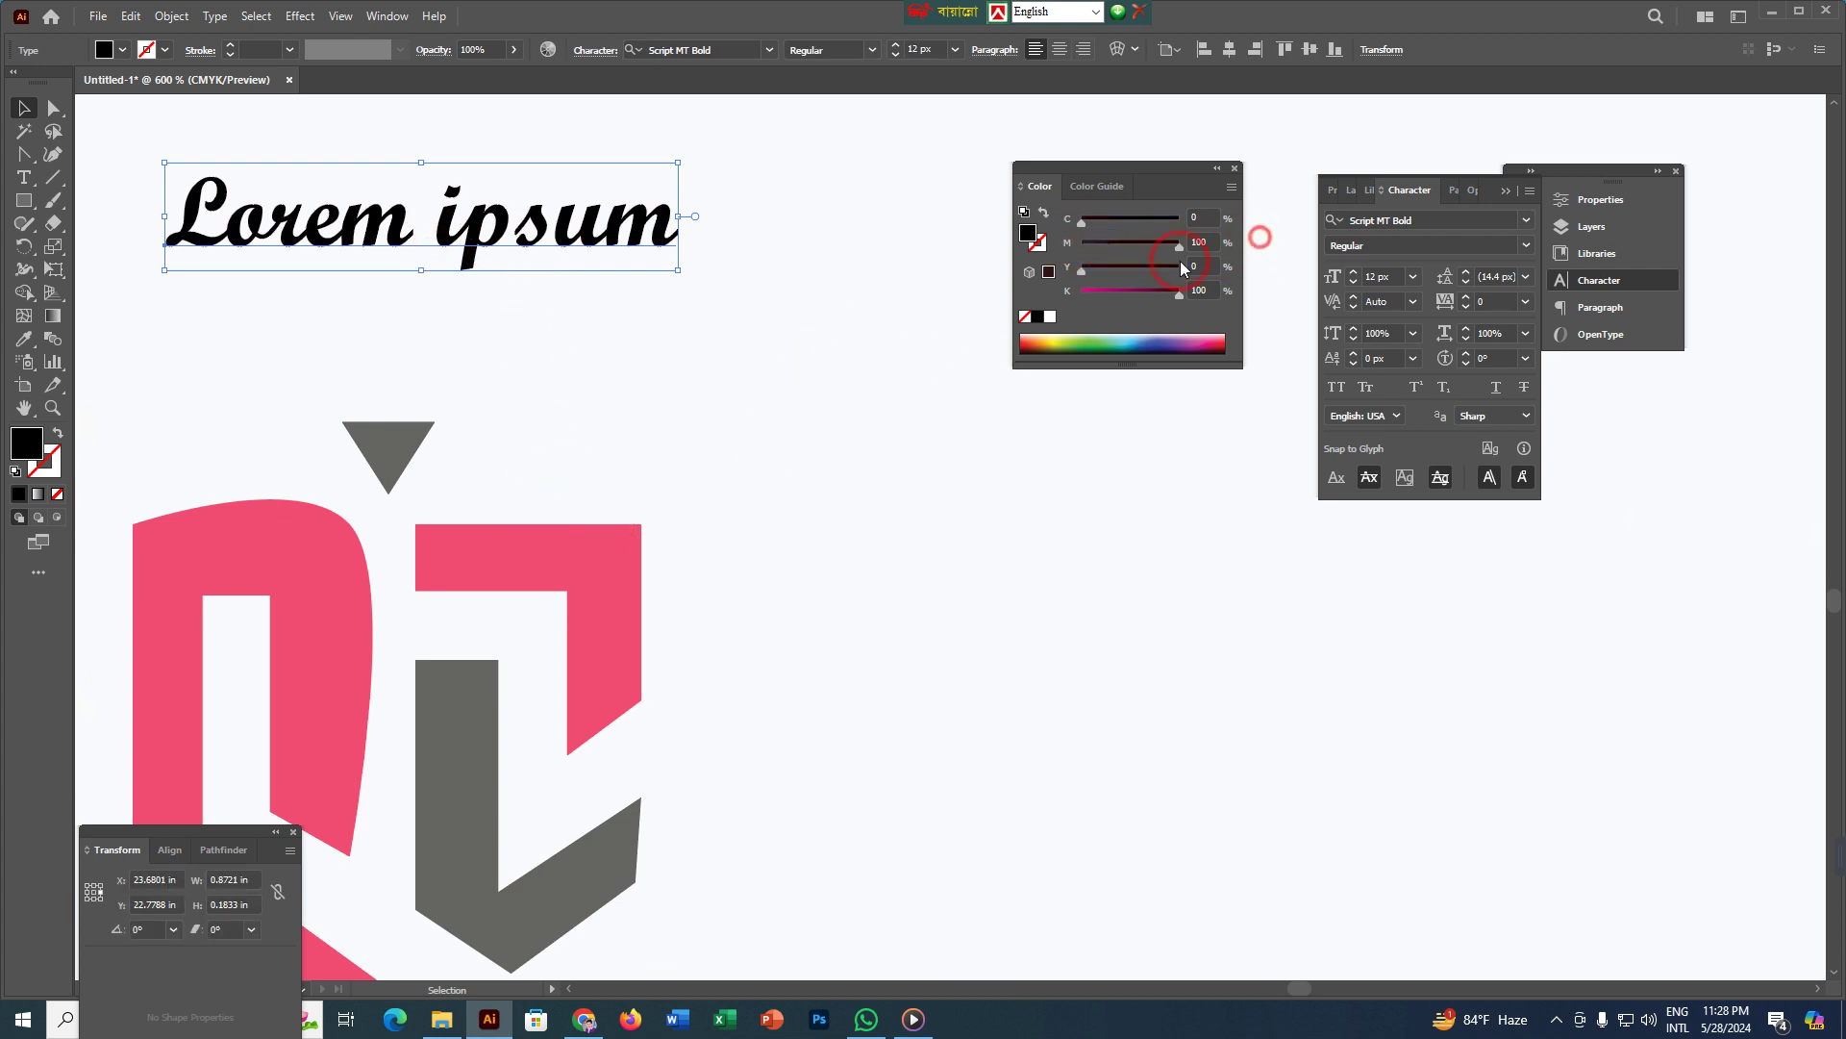
pyautogui.moveTo(1181, 304); pyautogui.dragTo(1057, 306)
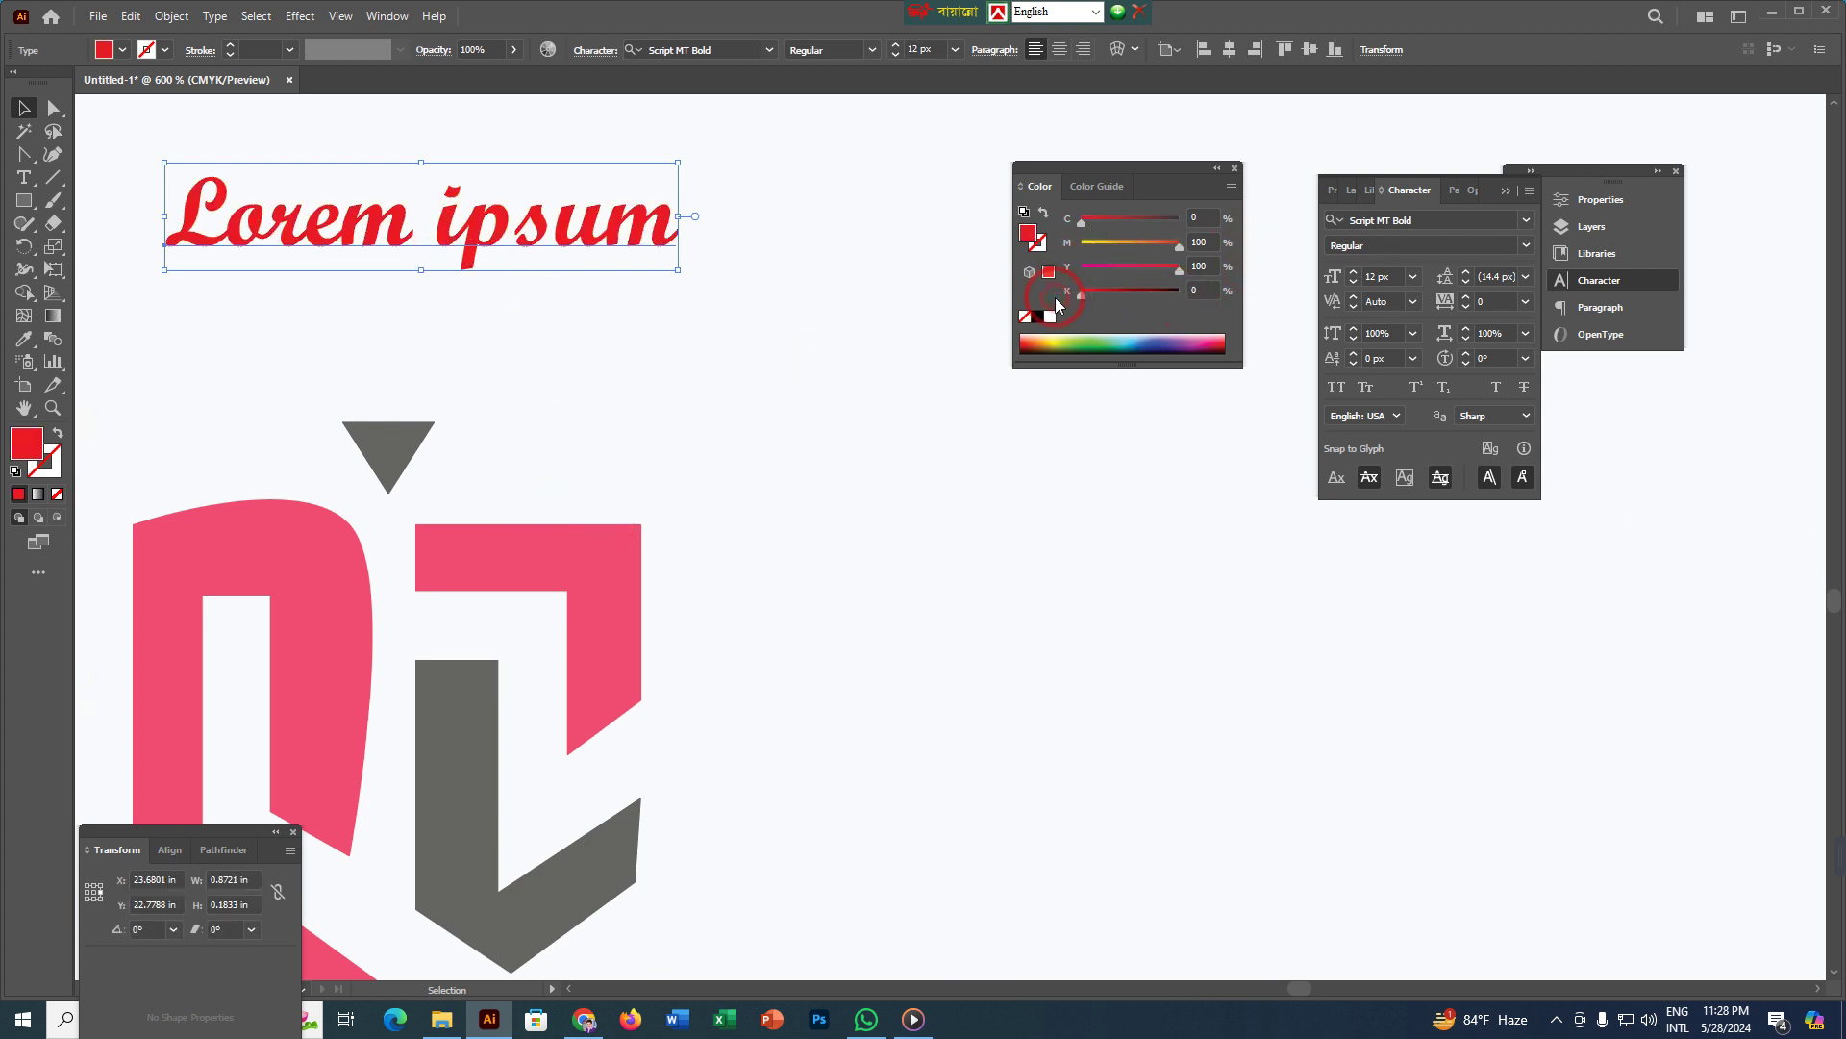
# - Recolour the "Lorem ipsum" text dark blue with the CMYK values 100, 100, 0, 0, and deselect it
pyautogui.moveTo(1082, 220); pyautogui.dragTo(930, 279)
pyautogui.click(1027, 275)
pyautogui.moveTo(1085, 246); pyautogui.dragTo(1313, 213)
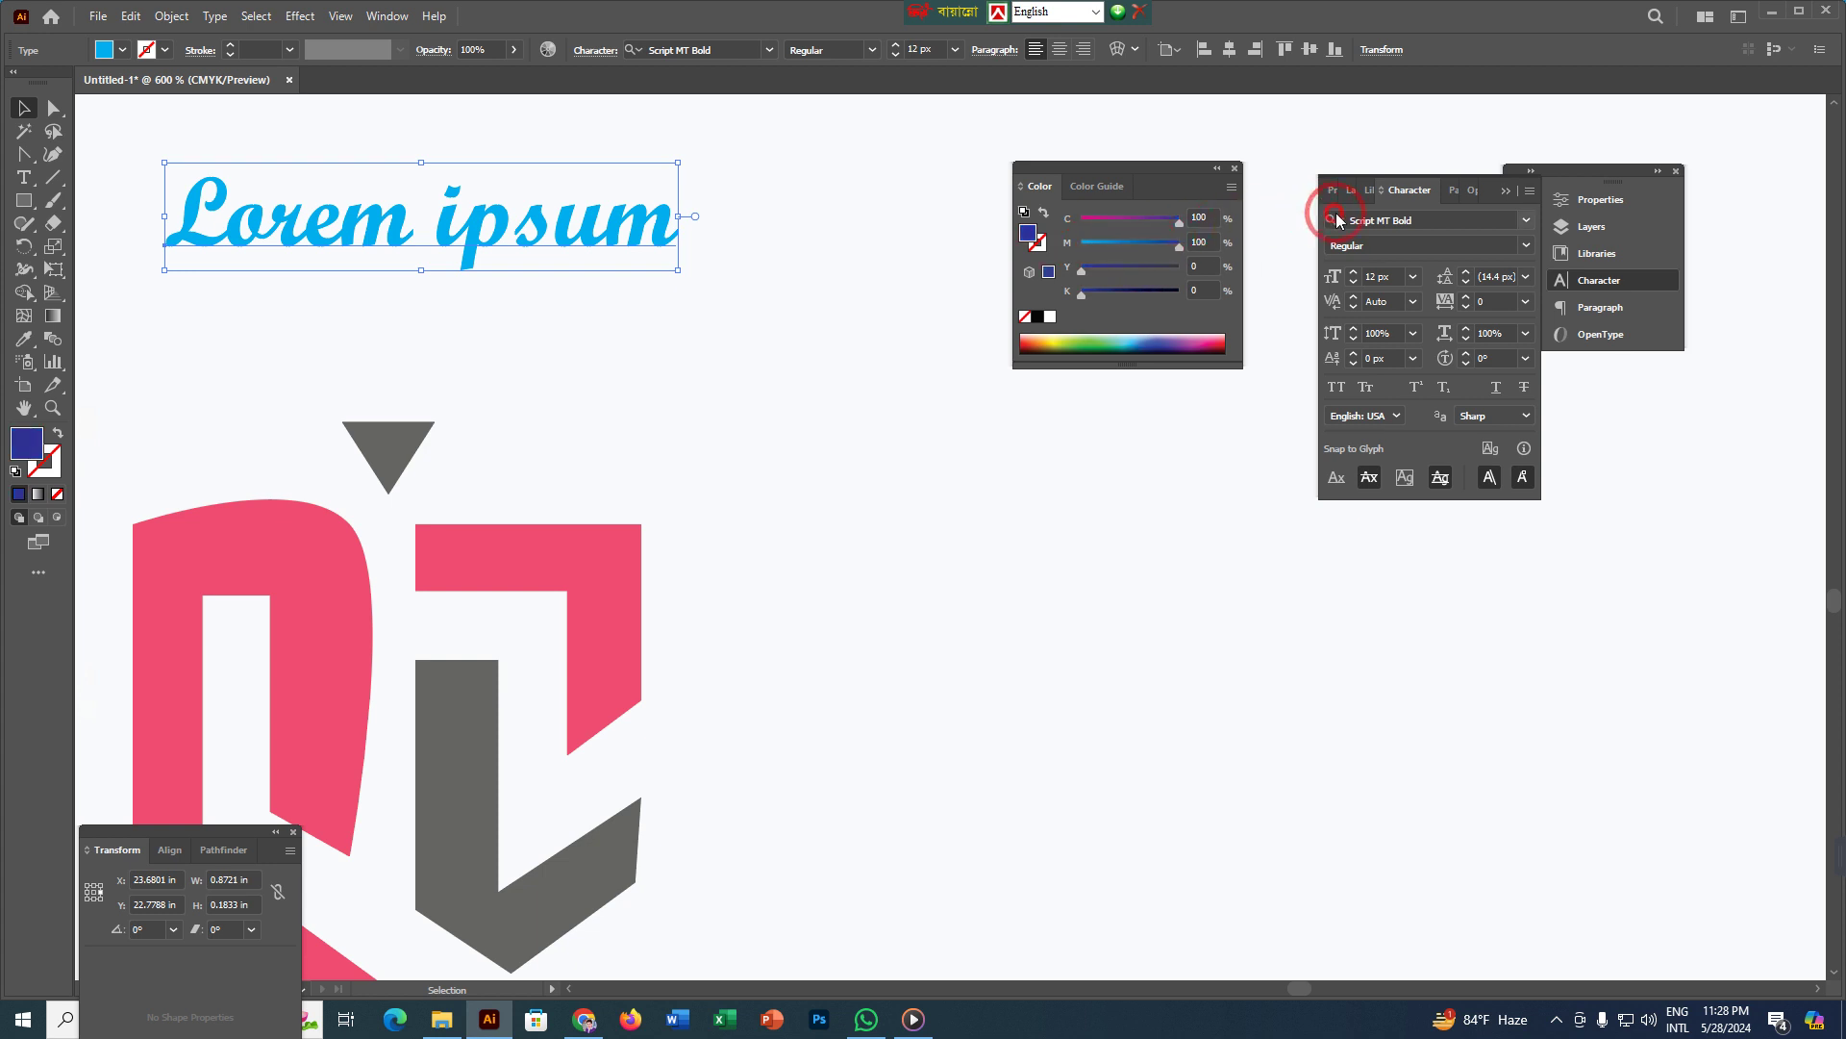
pyautogui.click(811, 363)
pyautogui.click(670, 272)
pyautogui.click(626, 252)
pyautogui.click(783, 337)
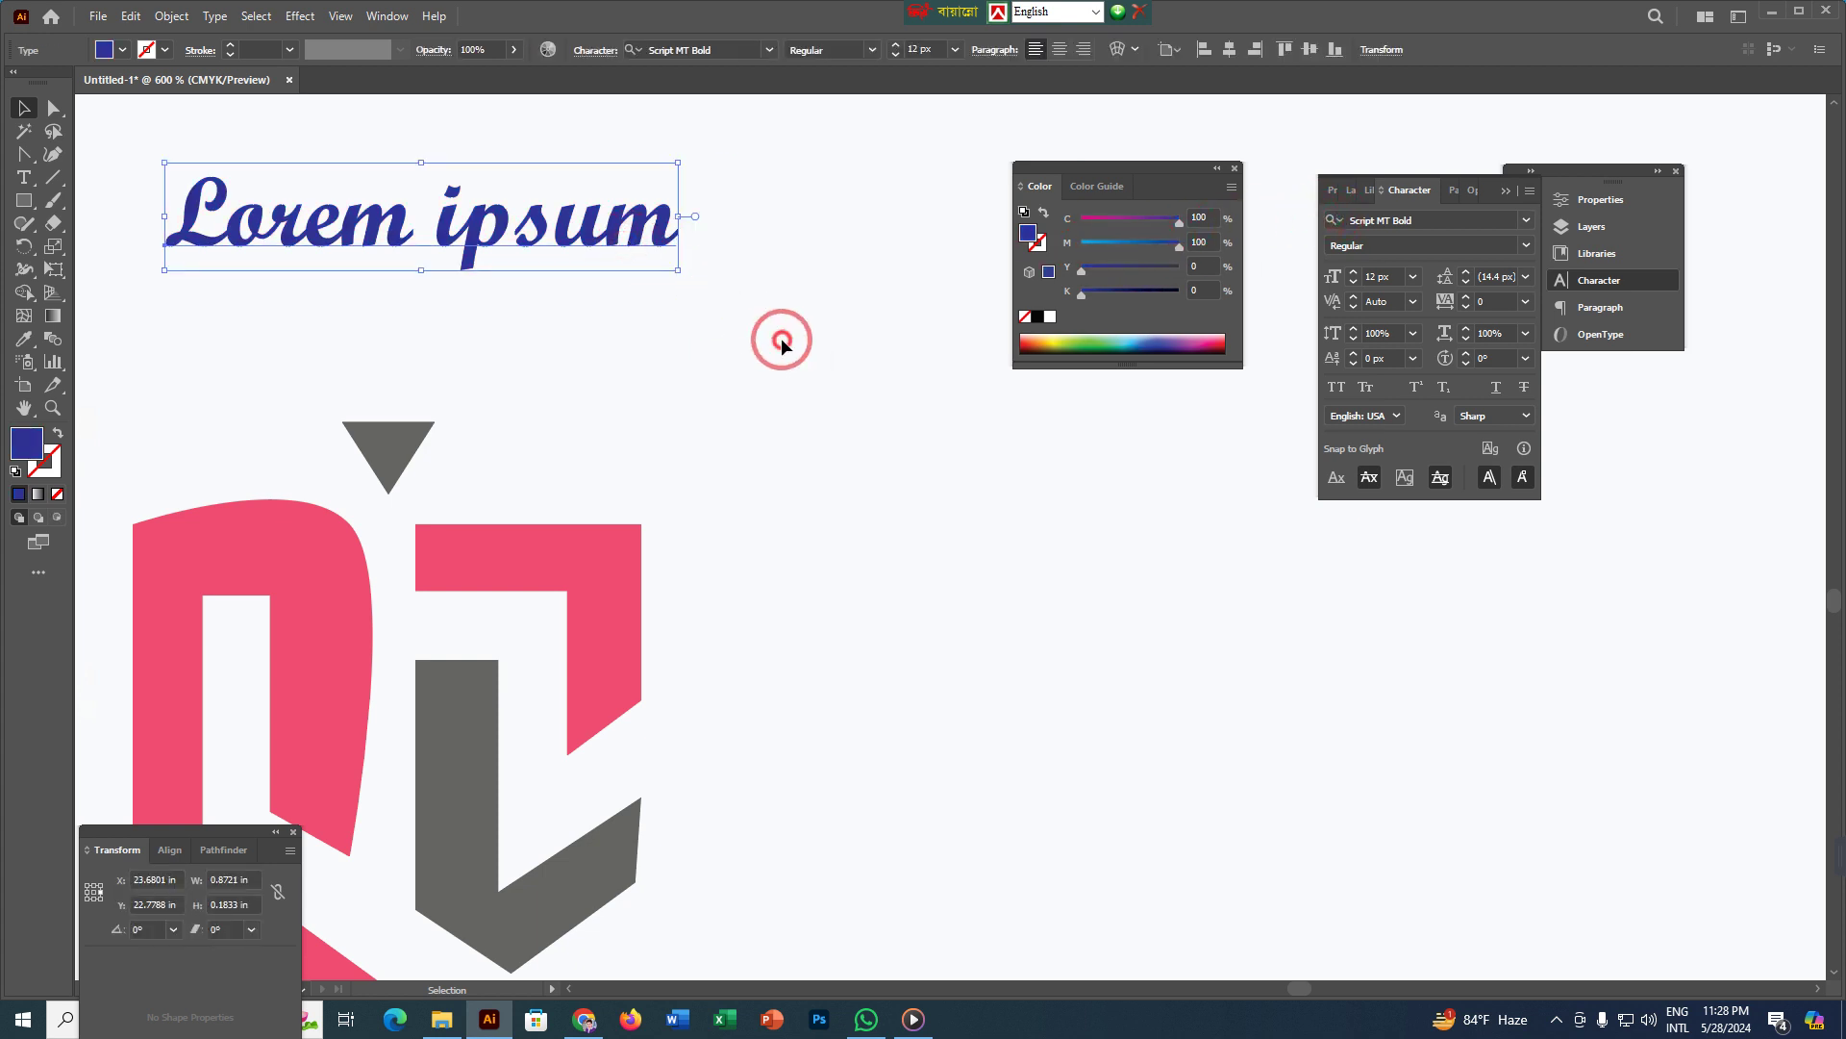
pyautogui.click(298, 181)
pyautogui.click(339, 236)
# - Draw a rounded rectangle about 1.16 by 0.57 in to the right of the traced logo
pyautogui.click(18, 200)
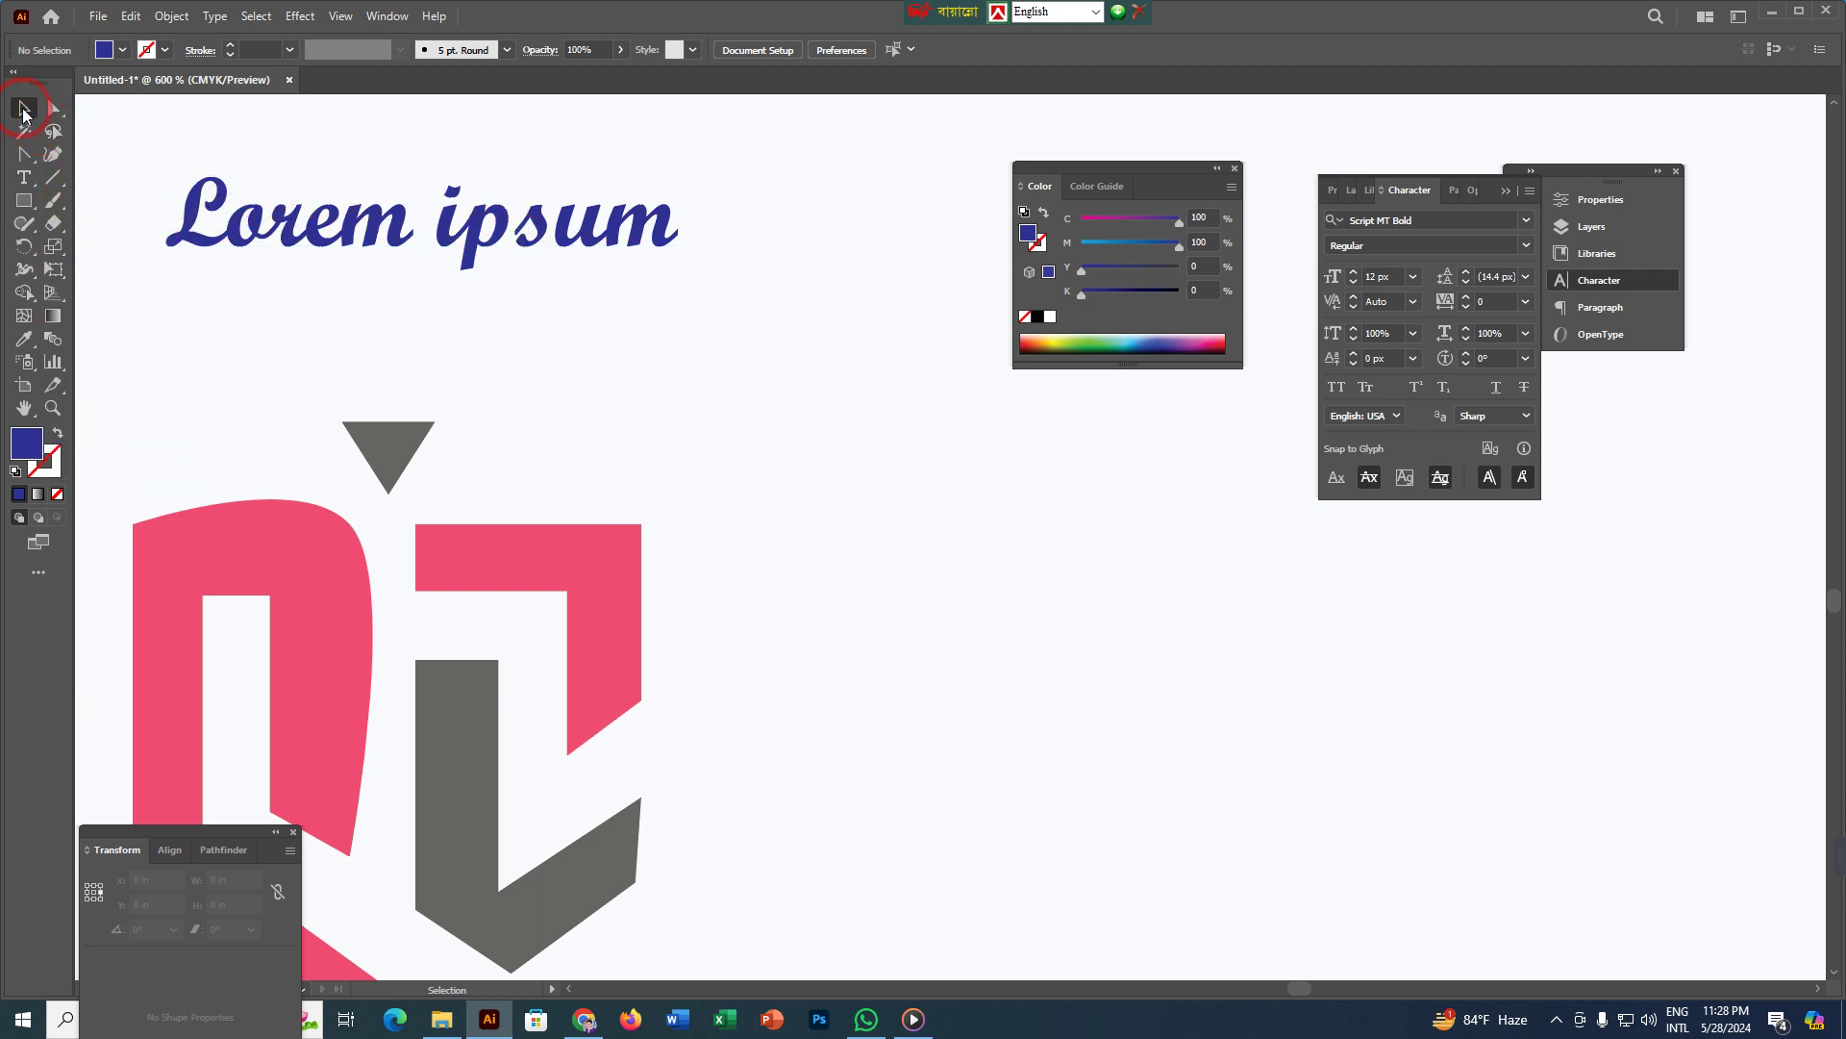
pyautogui.click(24, 207)
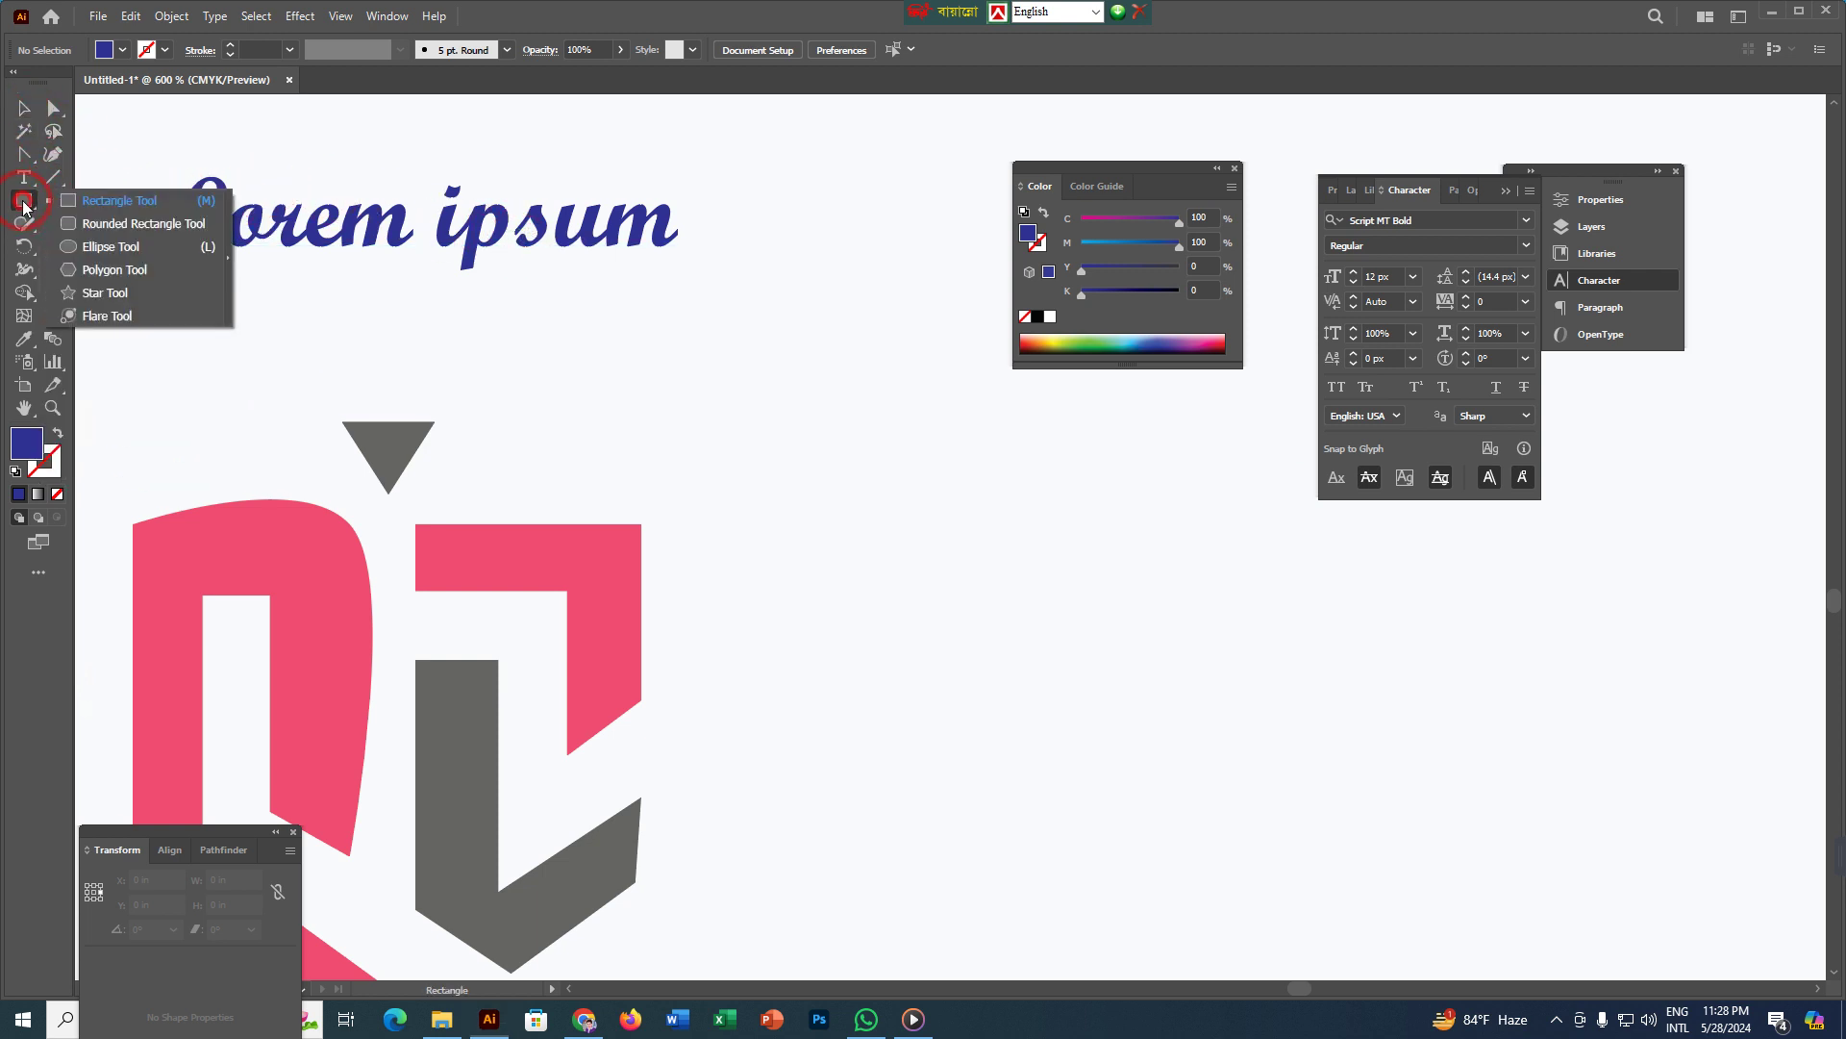
pyautogui.click(75, 197)
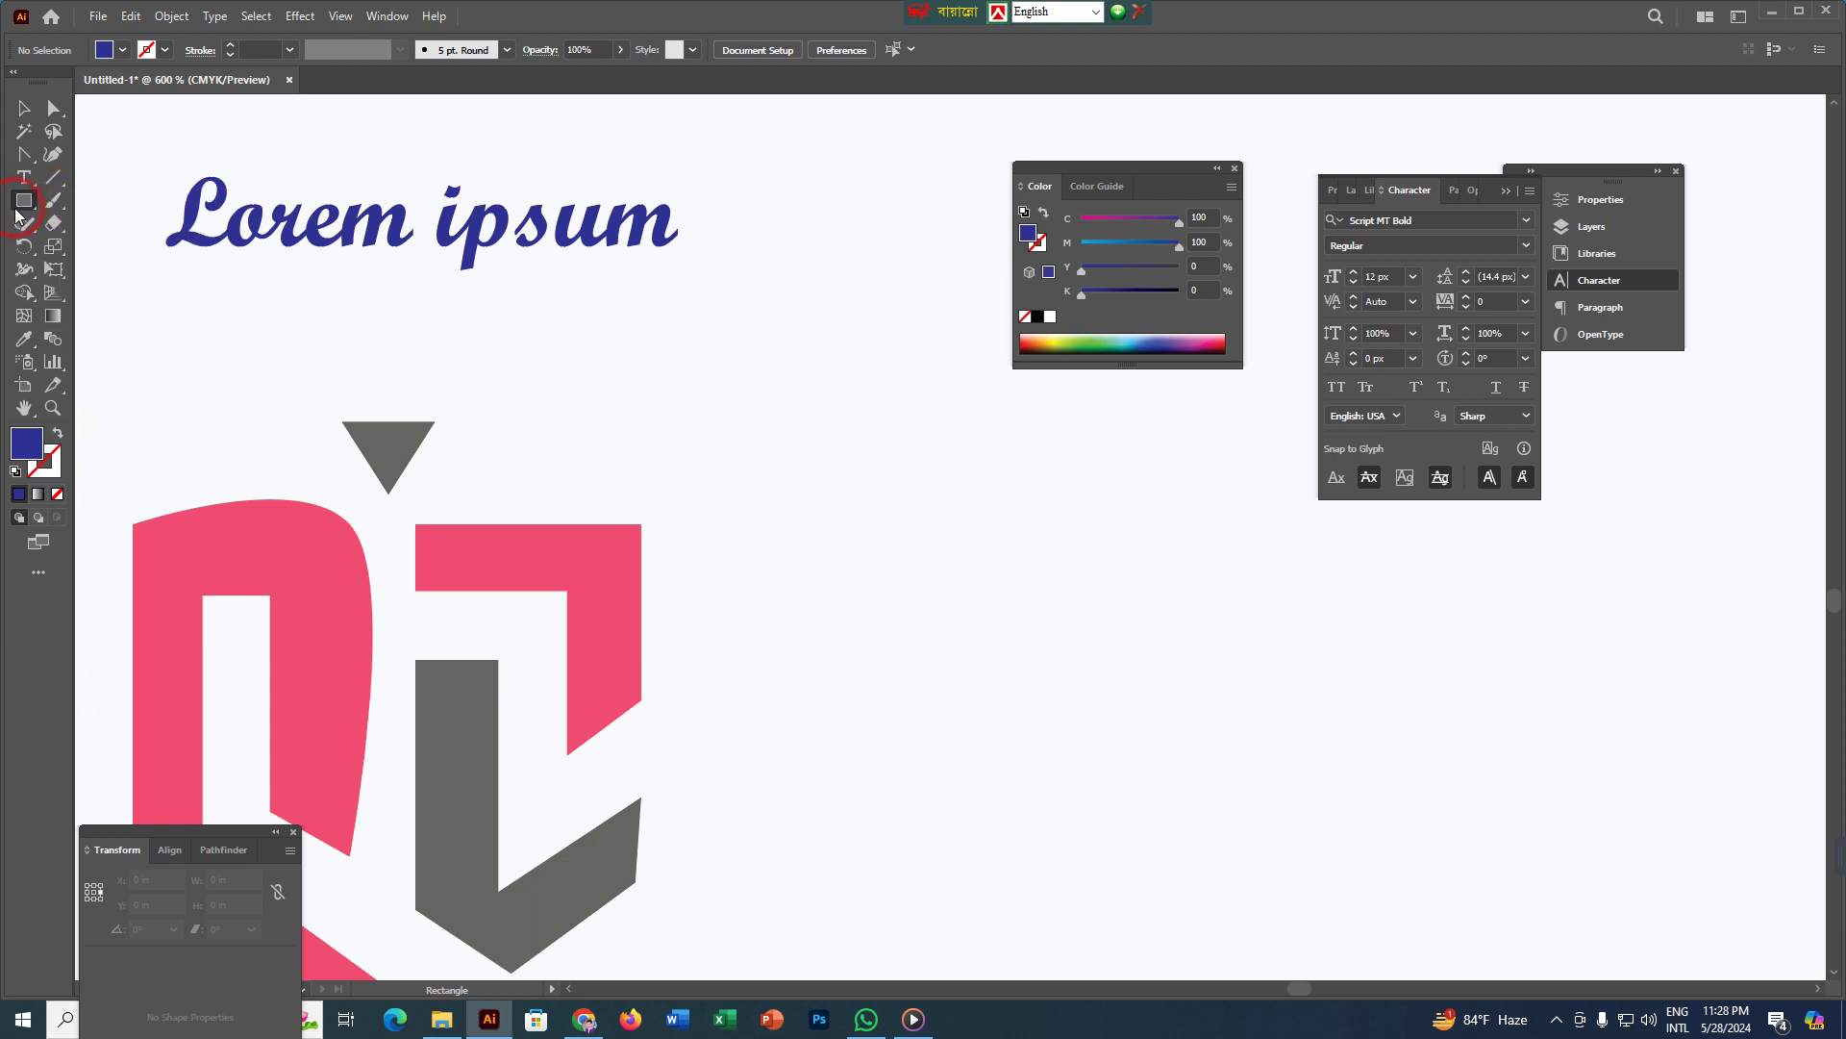
pyautogui.moveTo(24, 201); pyautogui.dragTo(69, 229)
pyautogui.moveTo(750, 373); pyautogui.dragTo(1434, 711)
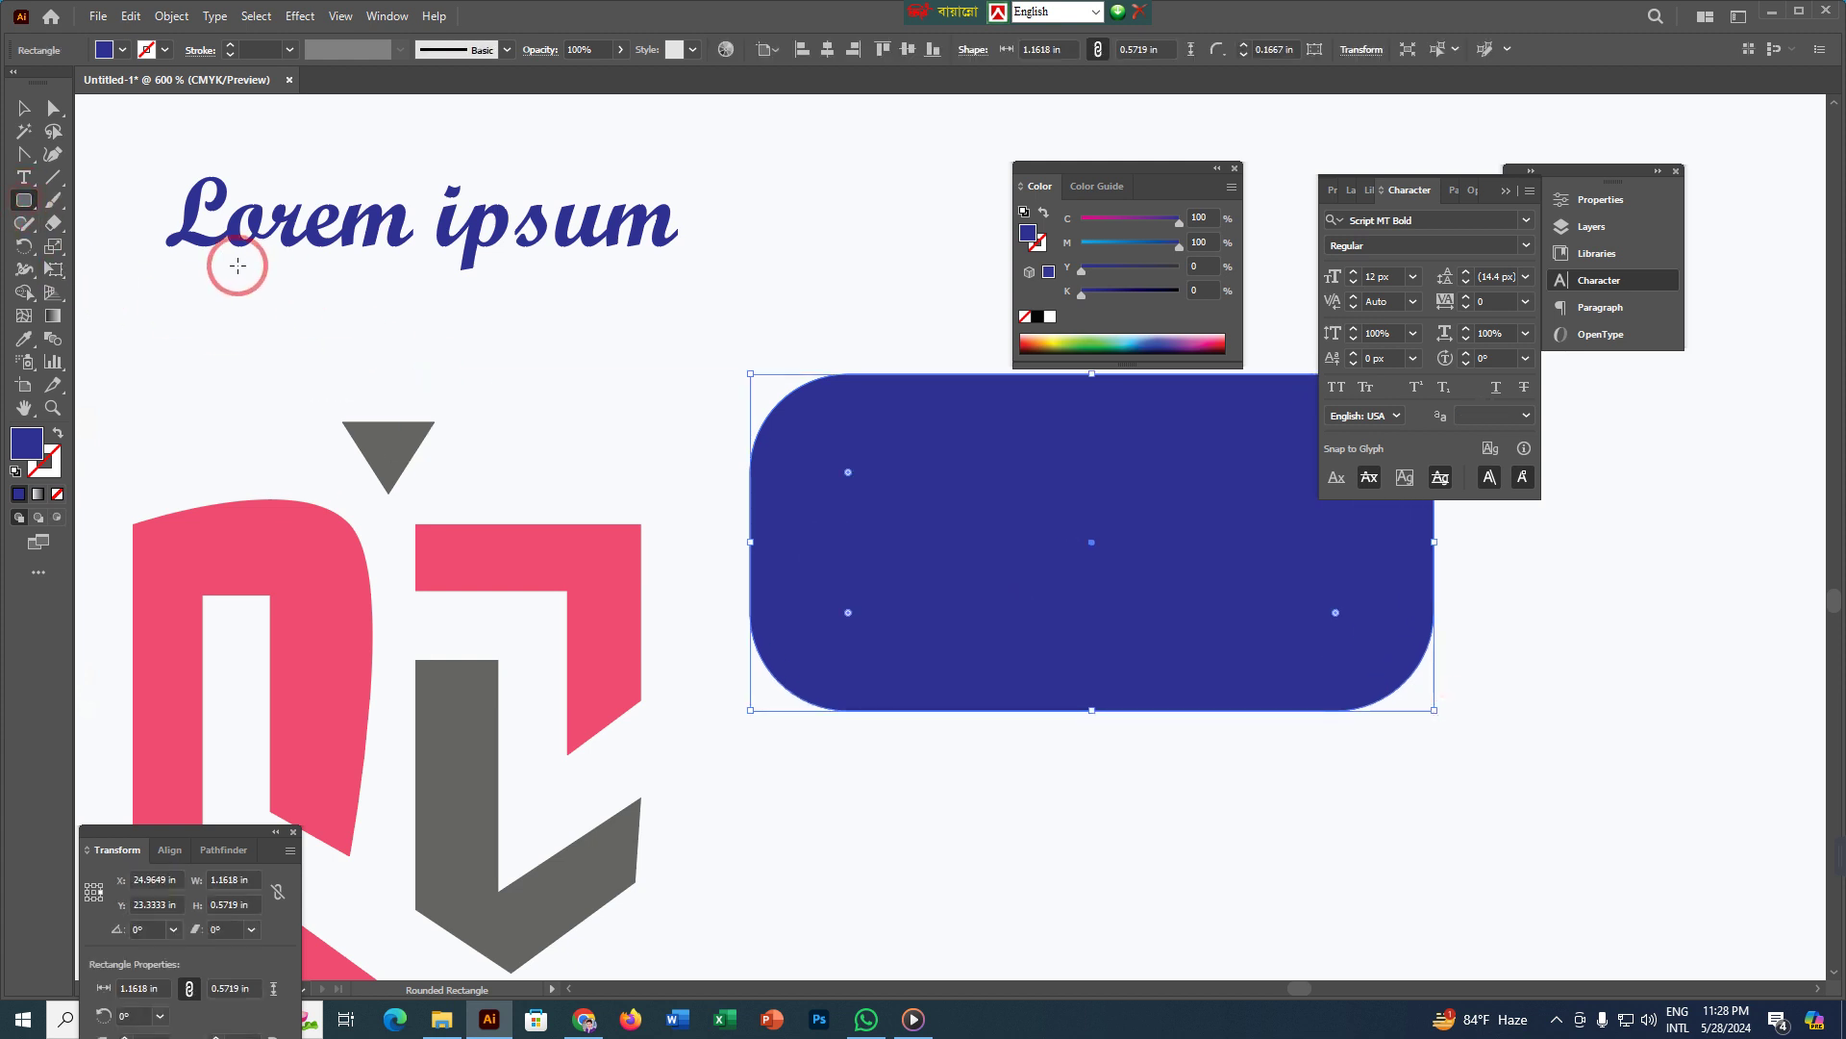
# - Draw a circle below the rounded rectangle and a hexagon about 0.64 by 0.56 in beside the circle
pyautogui.moveTo(24, 204); pyautogui.dragTo(101, 248)
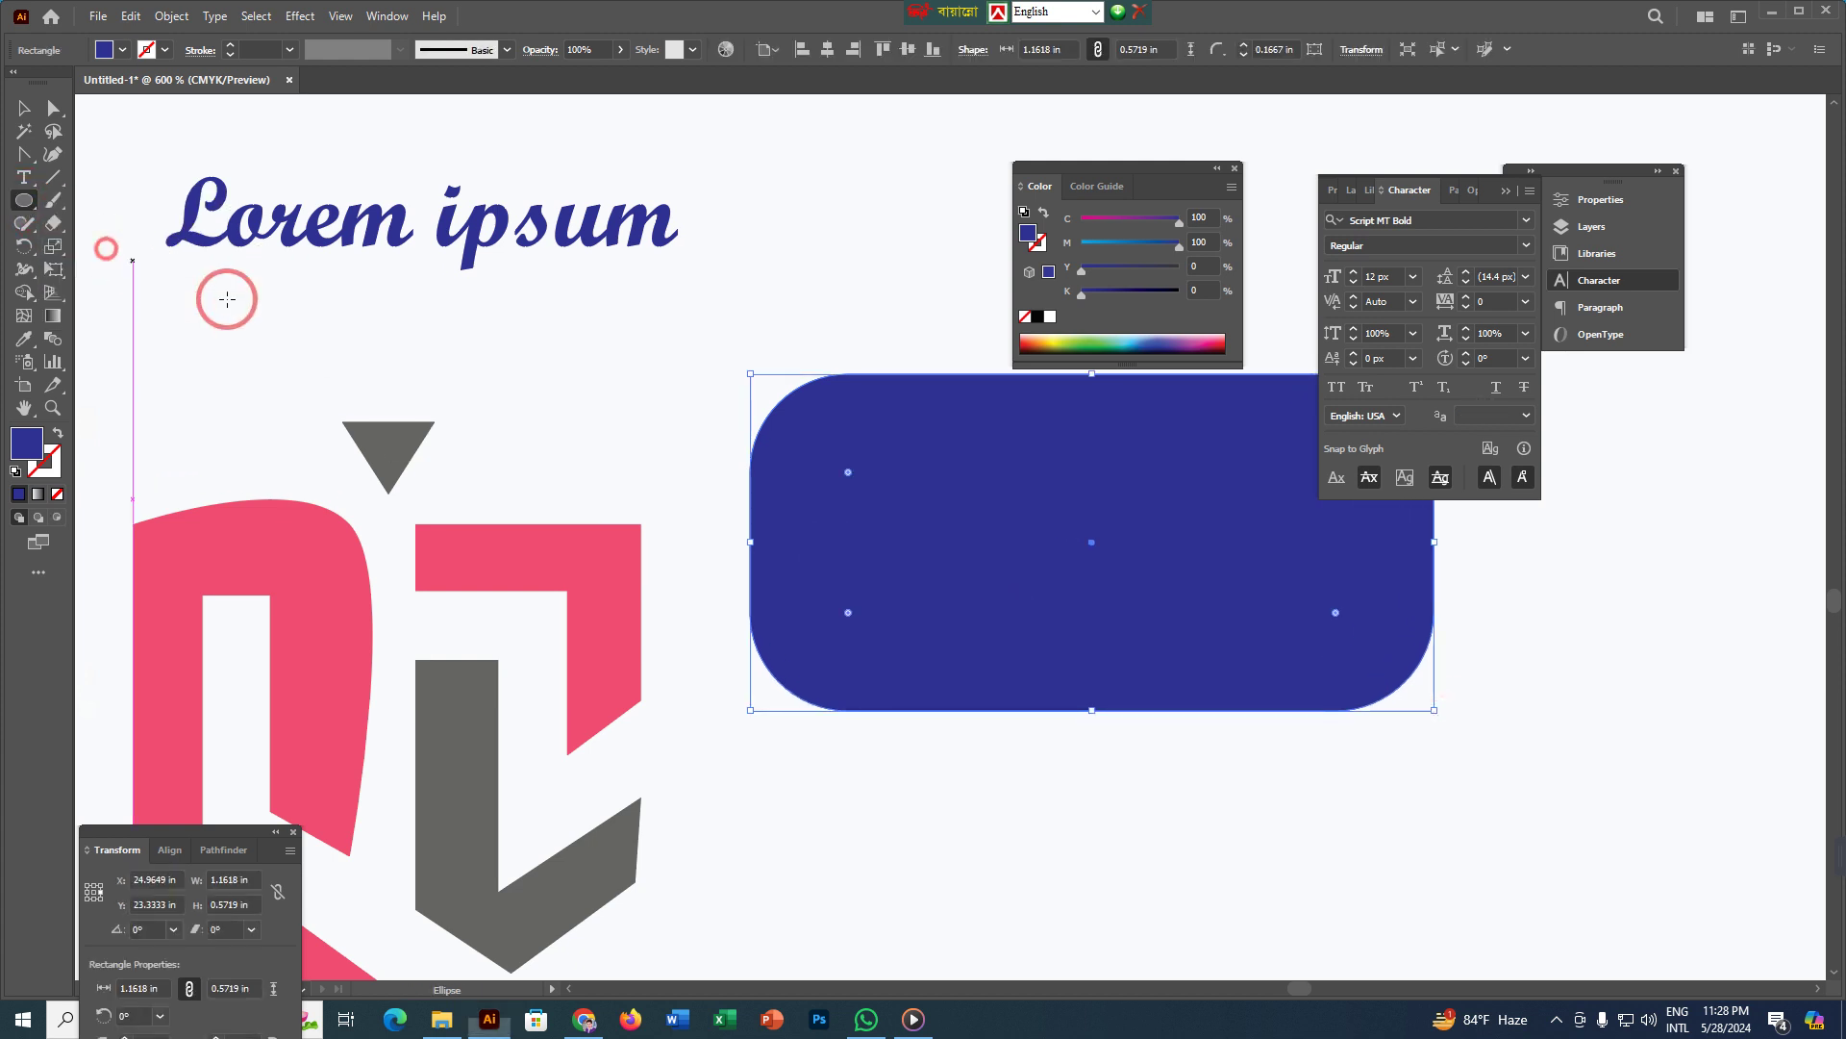
pyautogui.moveTo(1018, 543); pyautogui.dragTo(488, 99)
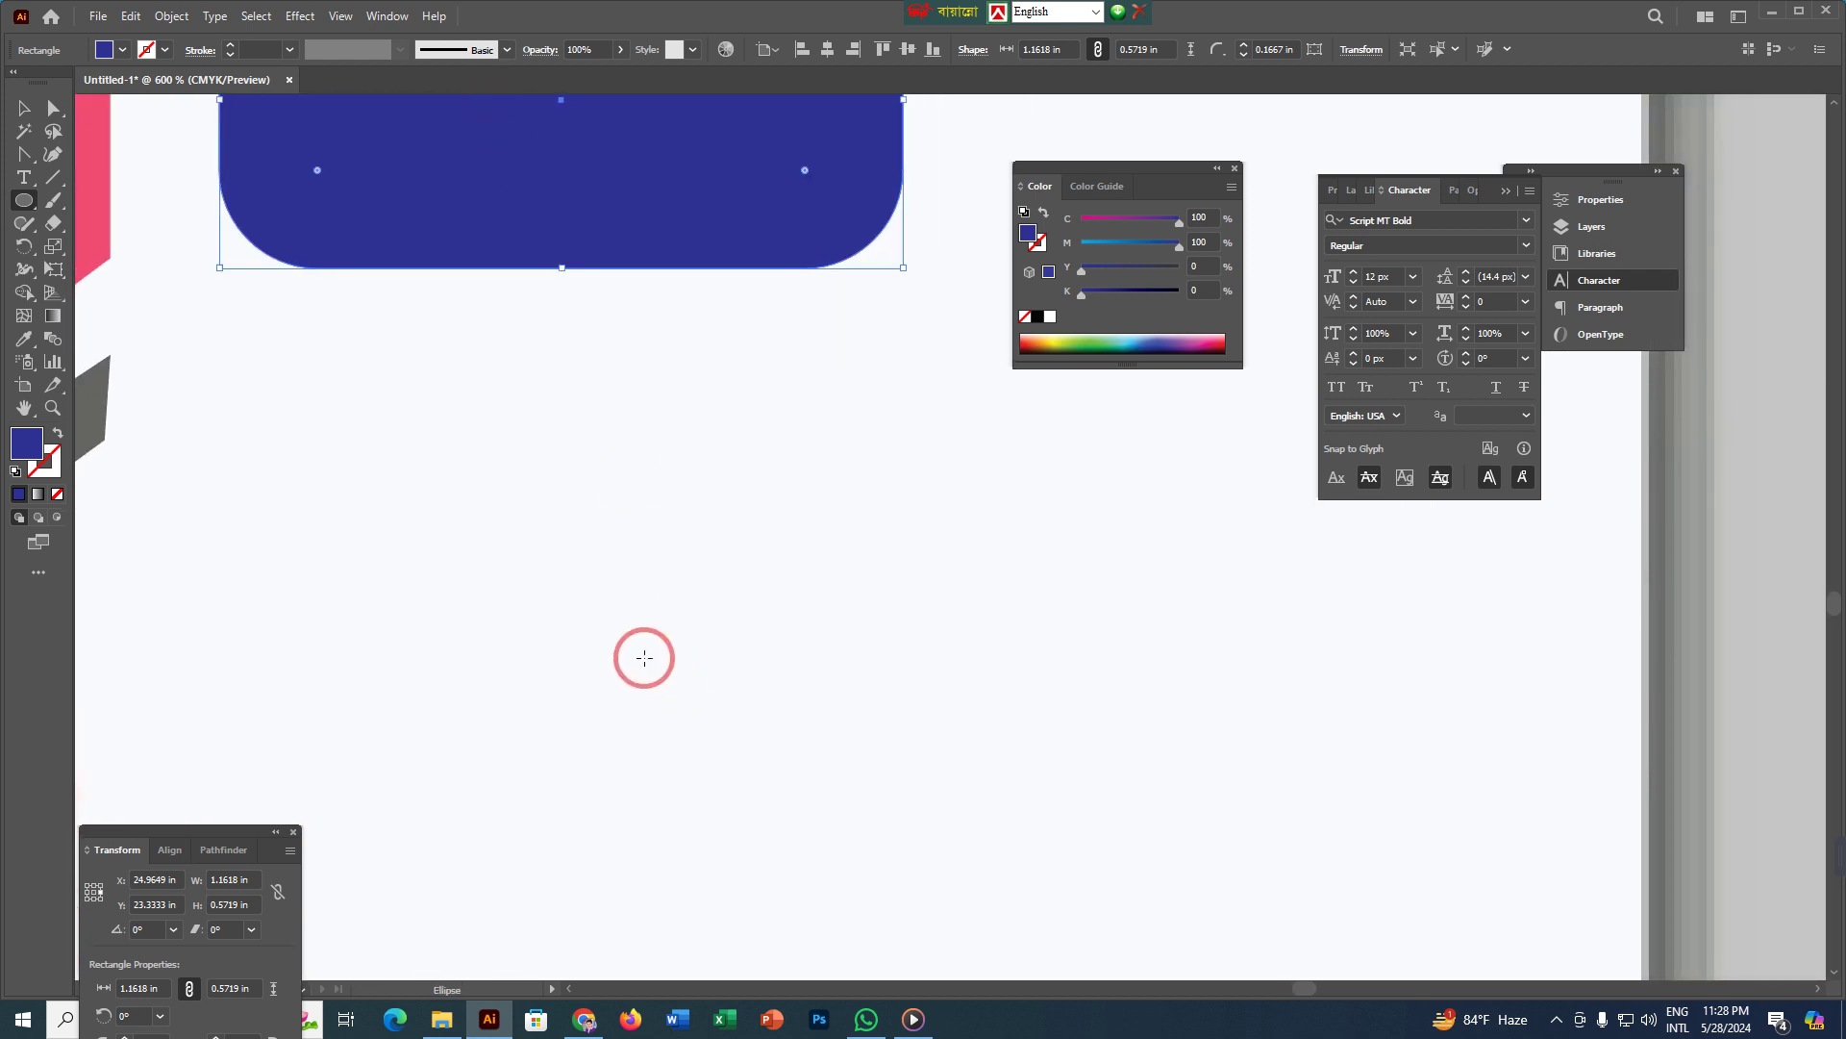
pyautogui.moveTo(545, 603); pyautogui.dragTo(701, 782)
pyautogui.moveTo(24, 200); pyautogui.dragTo(103, 282)
pyautogui.moveTo(903, 507); pyautogui.dragTo(709, 441)
# - Draw a five-point star about 0.62 by 0.59 in below the hexagon
pyautogui.click(24, 201)
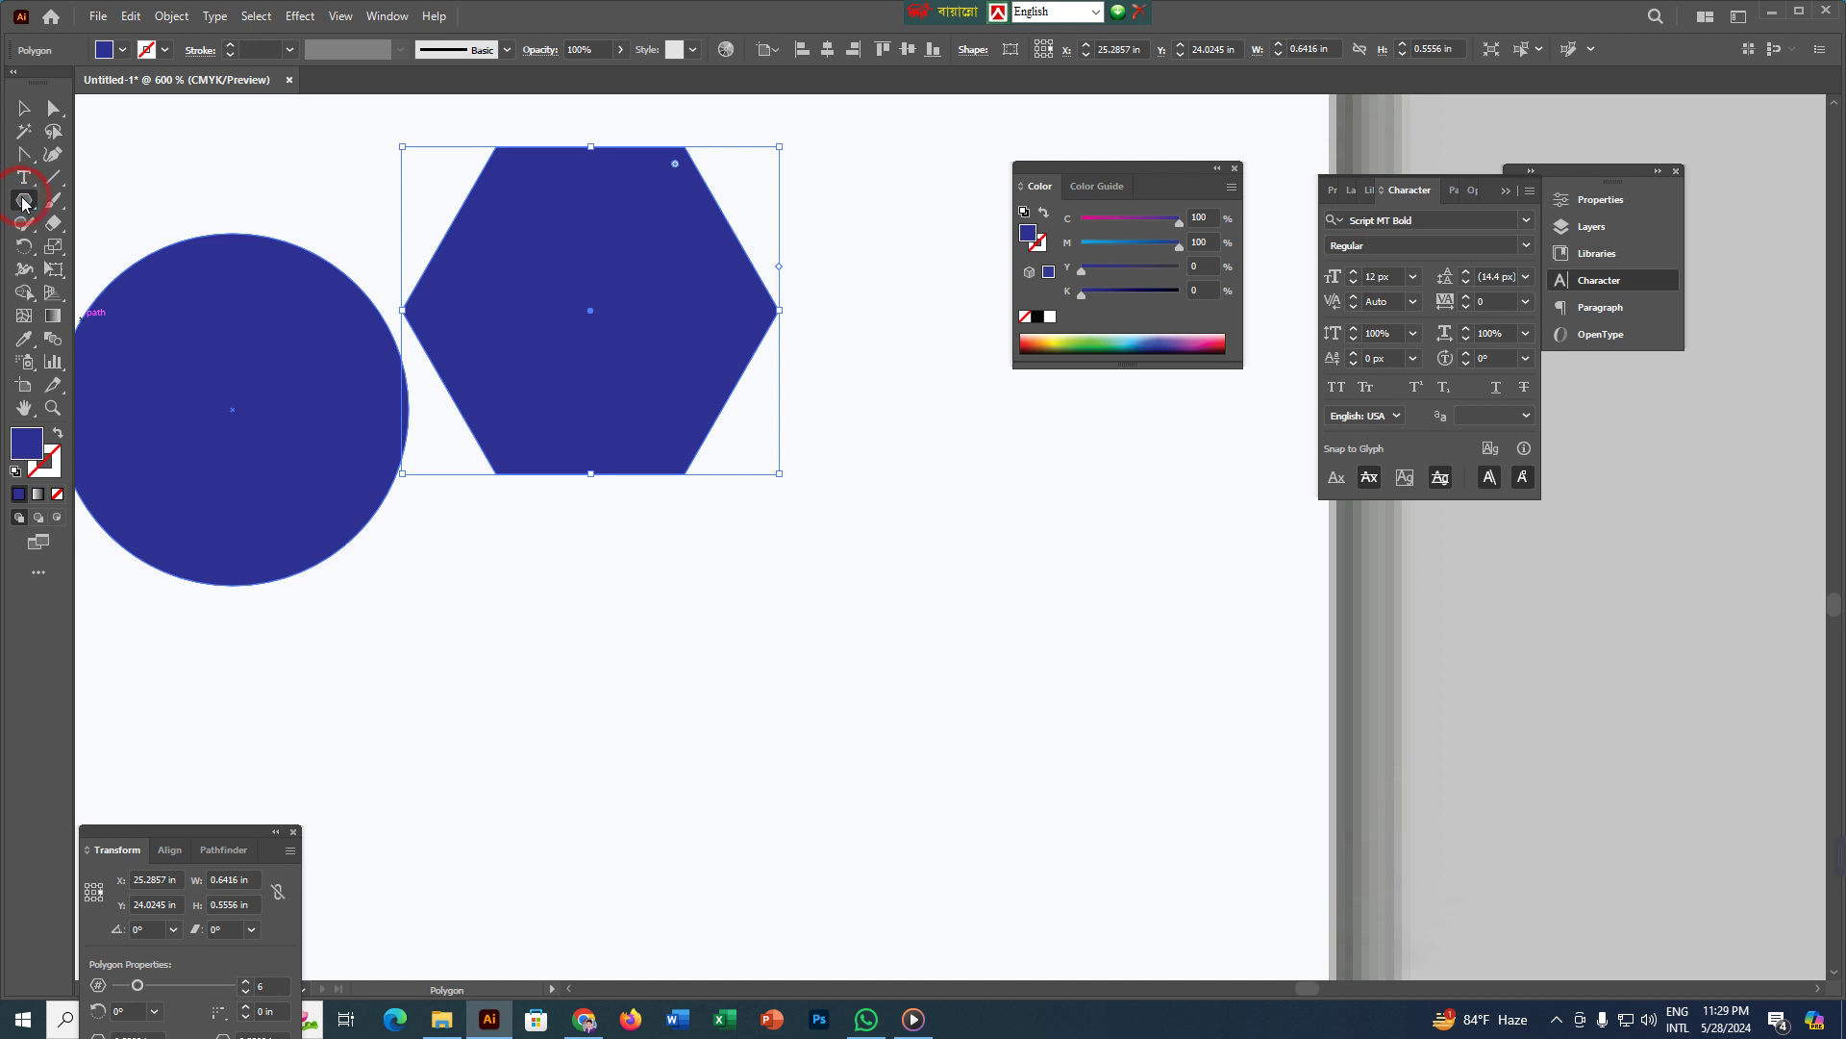
pyautogui.moveTo(24, 201); pyautogui.dragTo(116, 292)
pyautogui.moveTo(503, 684); pyautogui.dragTo(644, 804)
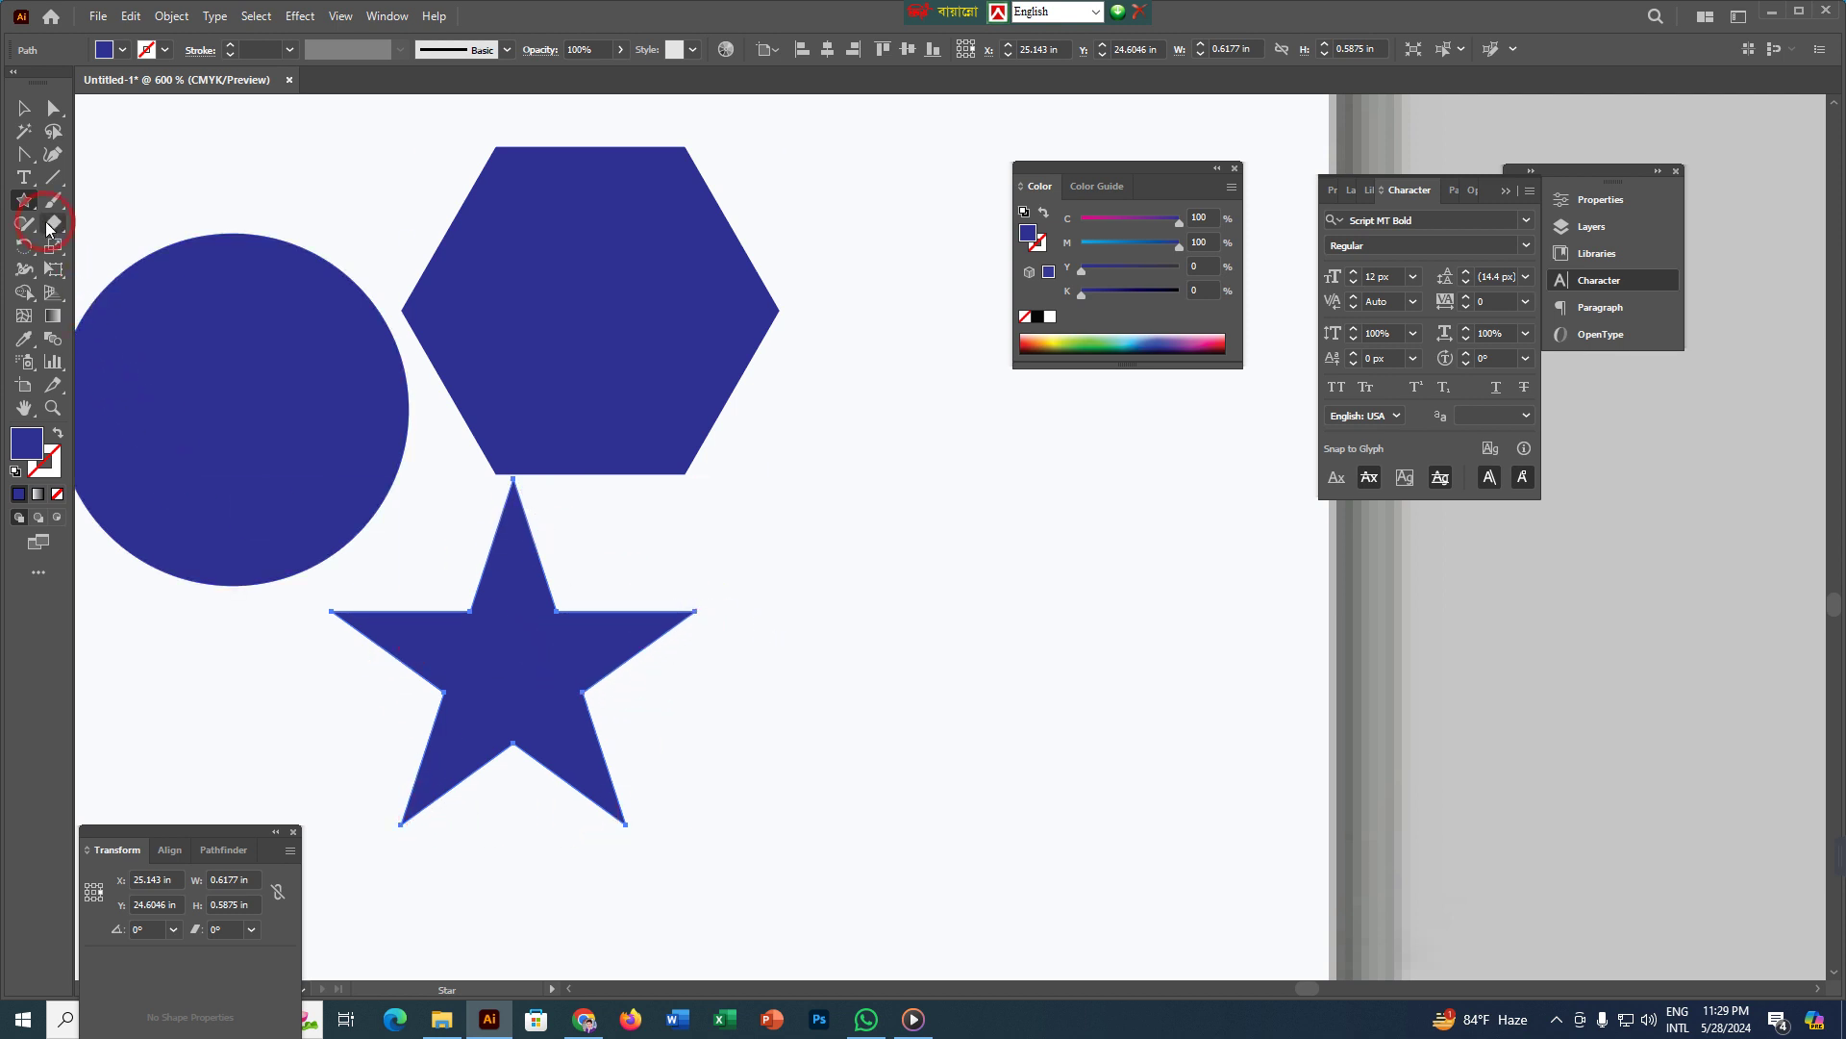
# - Create a 10-point star with radii of 0.3248 and 0.1241 in, and place it to the right of the five-point star
pyautogui.click(861, 517)
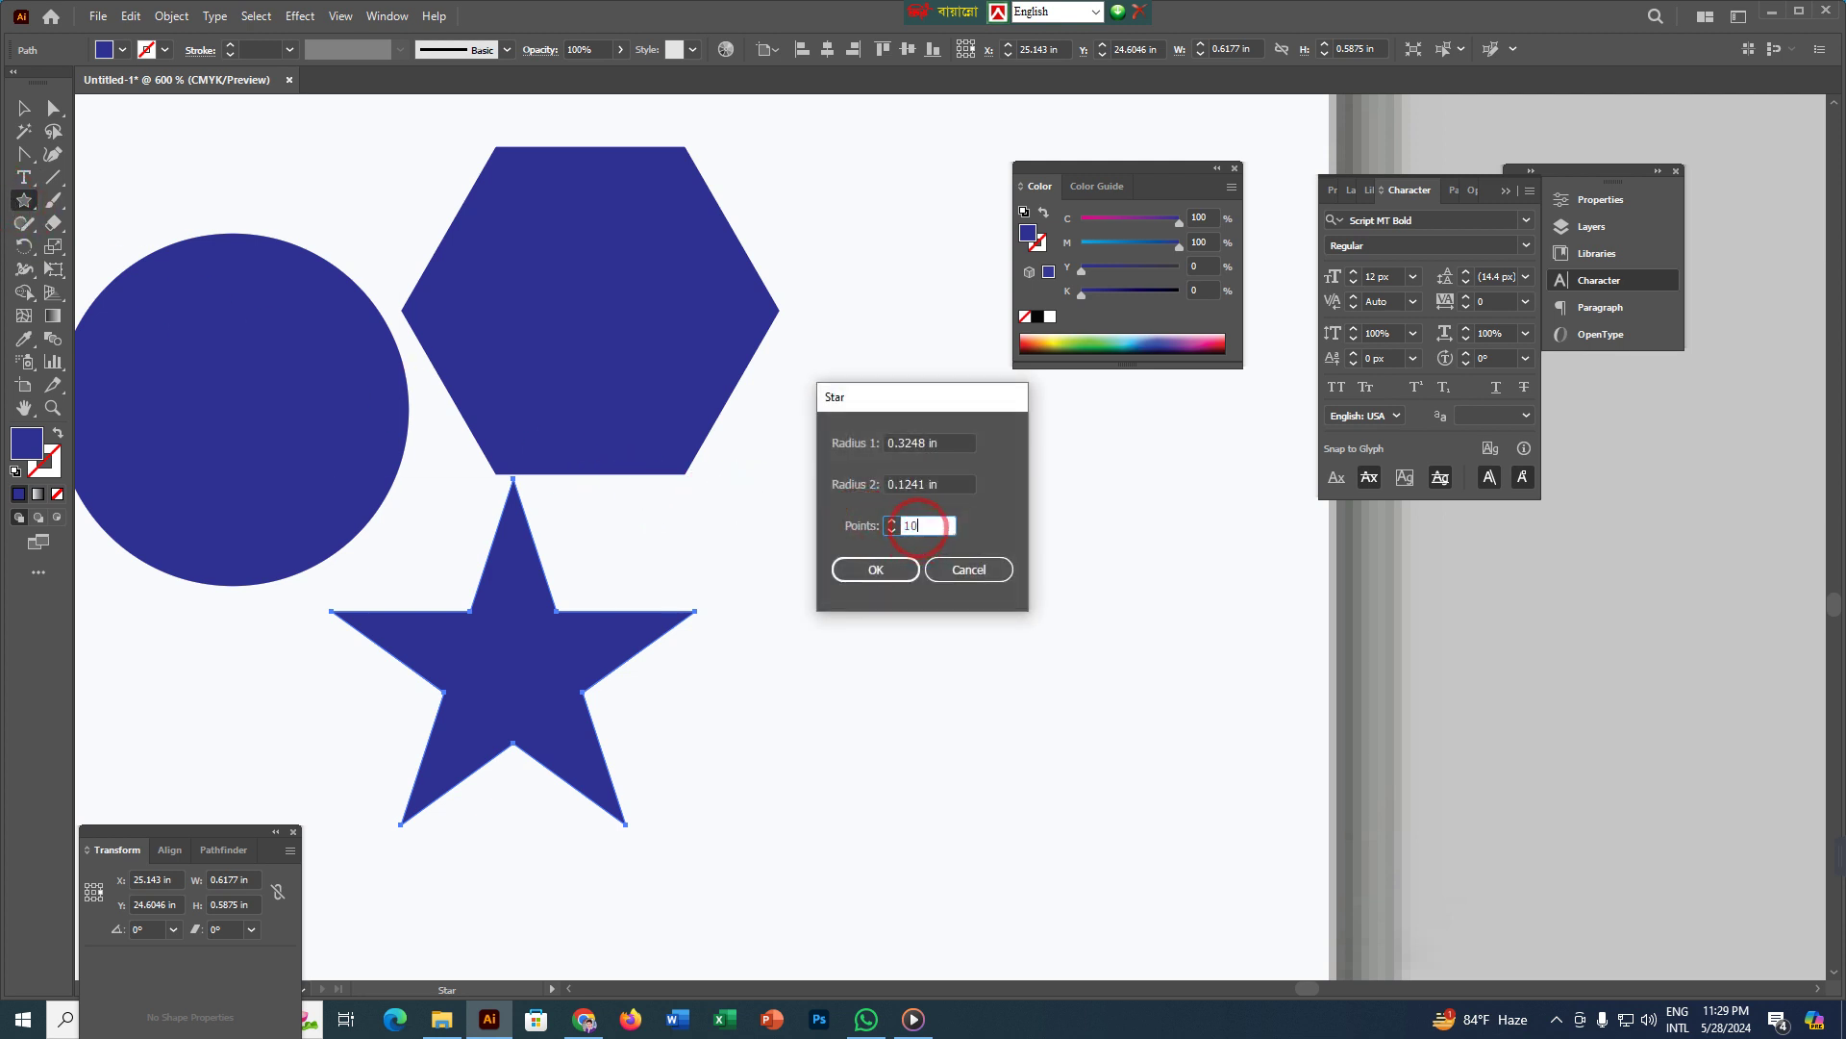
pyautogui.write('10')
pyautogui.click(875, 570)
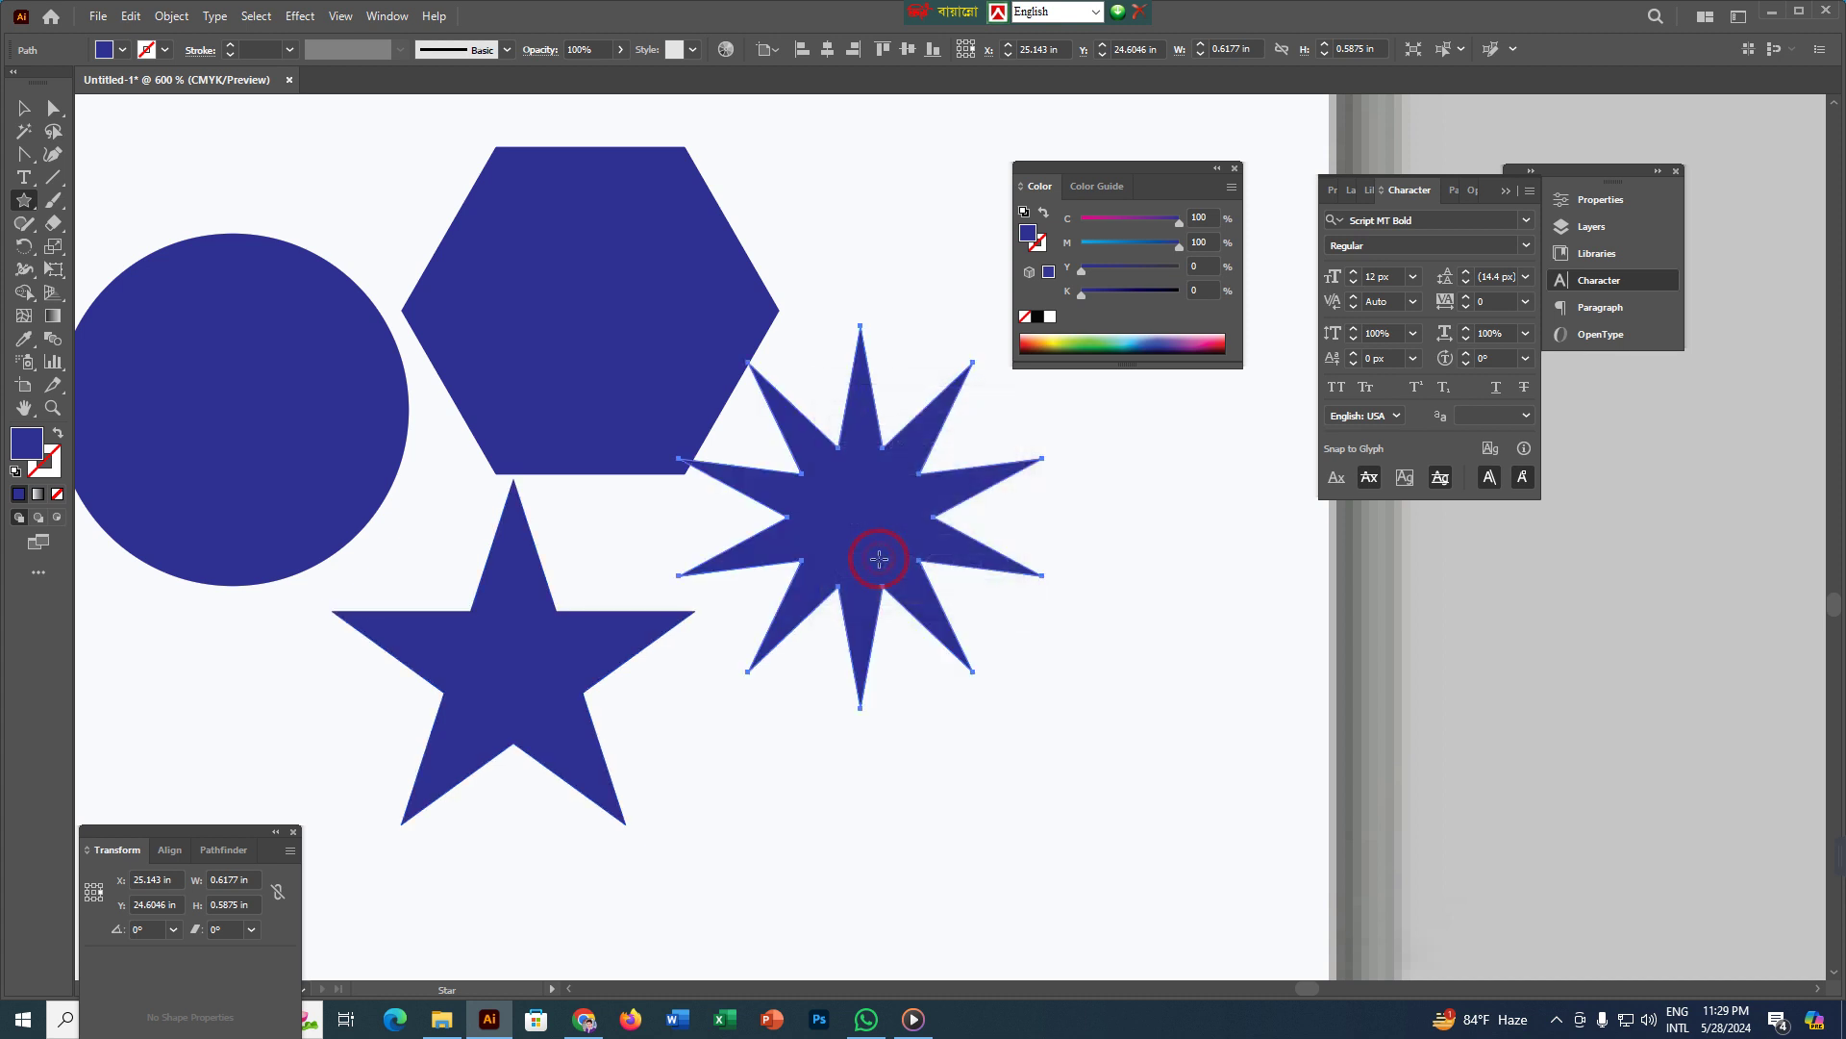
pyautogui.click(23, 112)
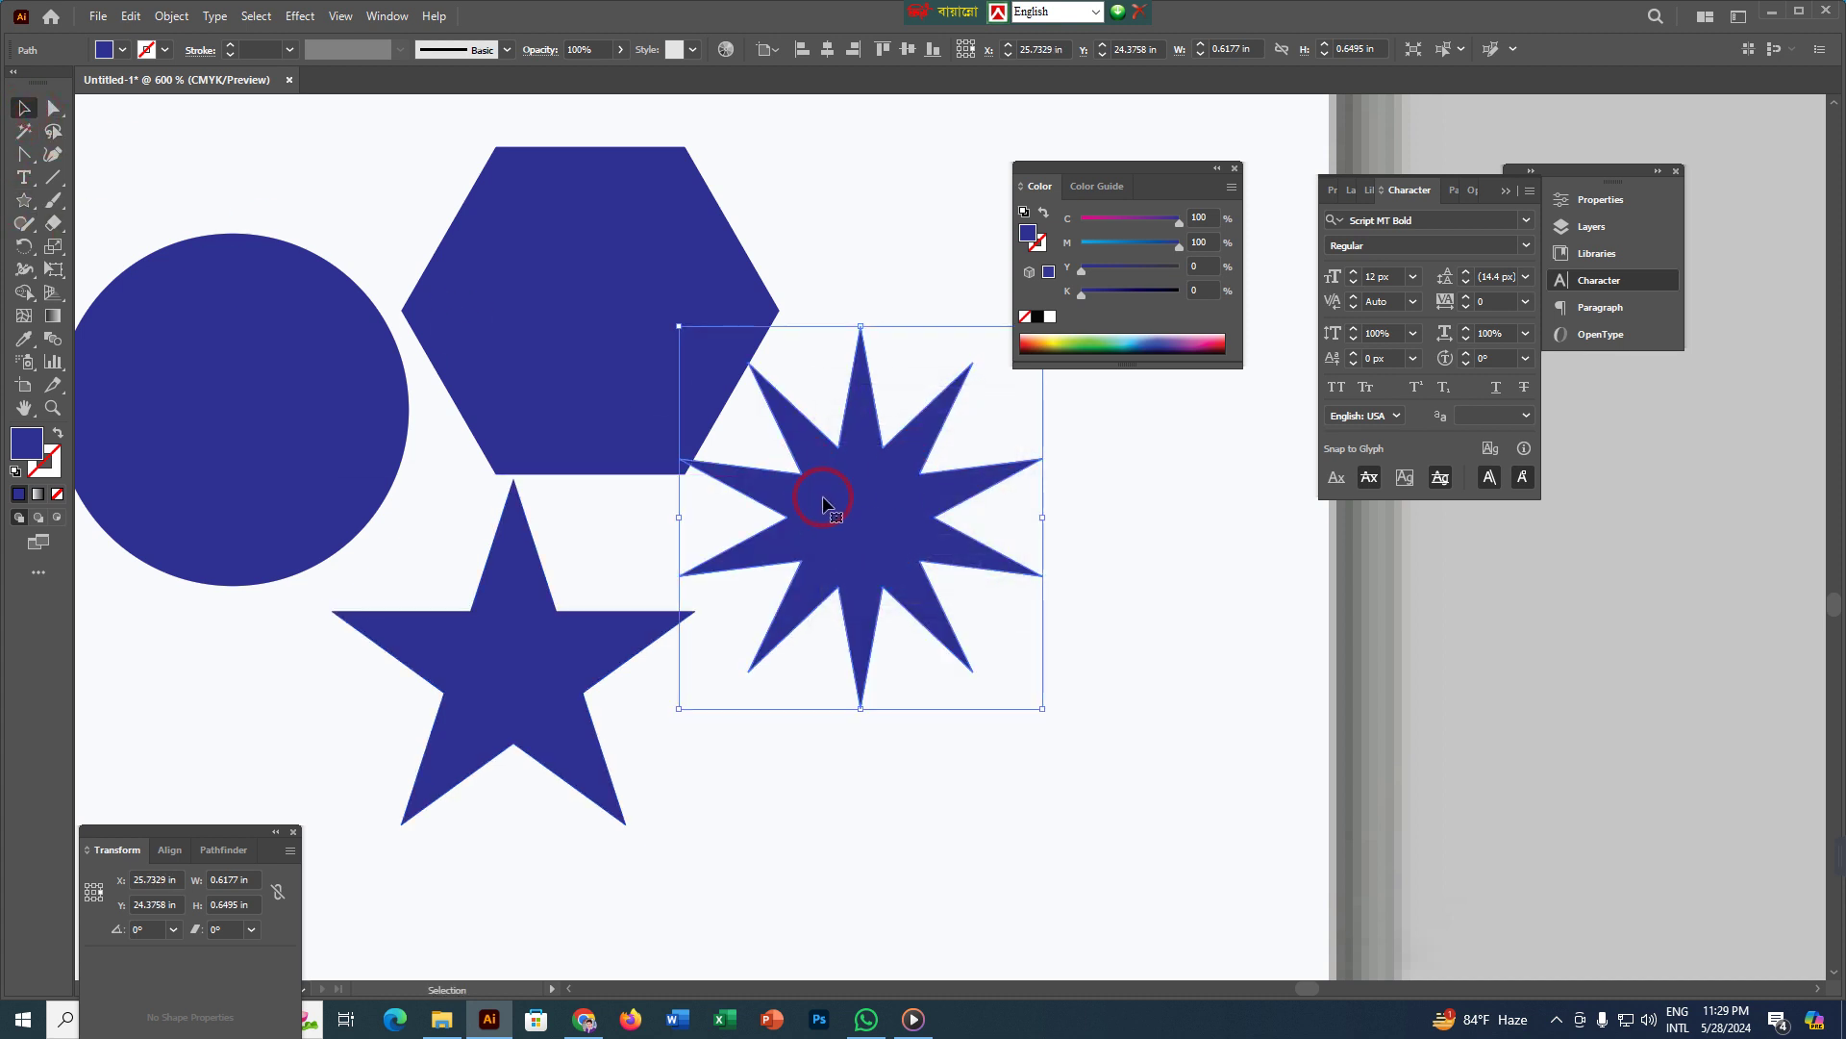
pyautogui.moveTo(824, 501); pyautogui.dragTo(896, 636)
# - Replace the hexagon with a 12-sided polygon of 0.3208 in radius above the two stars
pyautogui.click(638, 279)
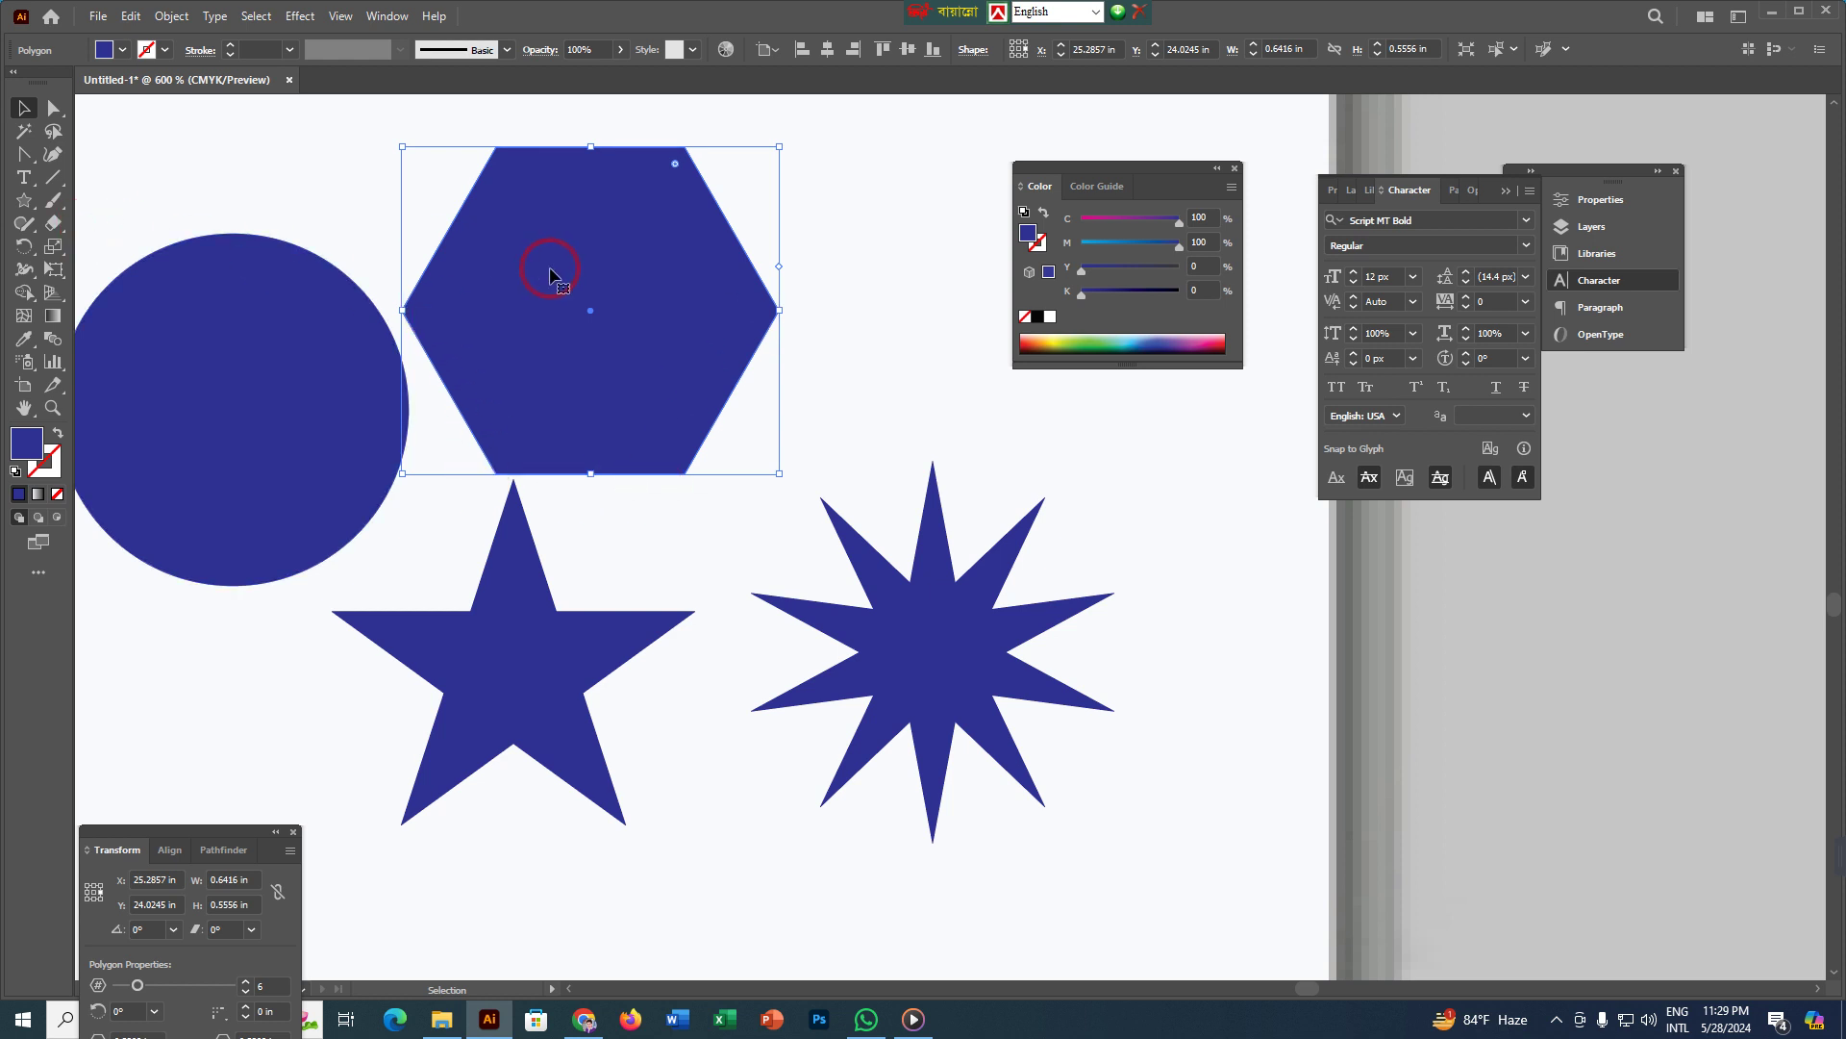
pyautogui.press('Delete')
pyautogui.moveTo(17, 204); pyautogui.dragTo(96, 268)
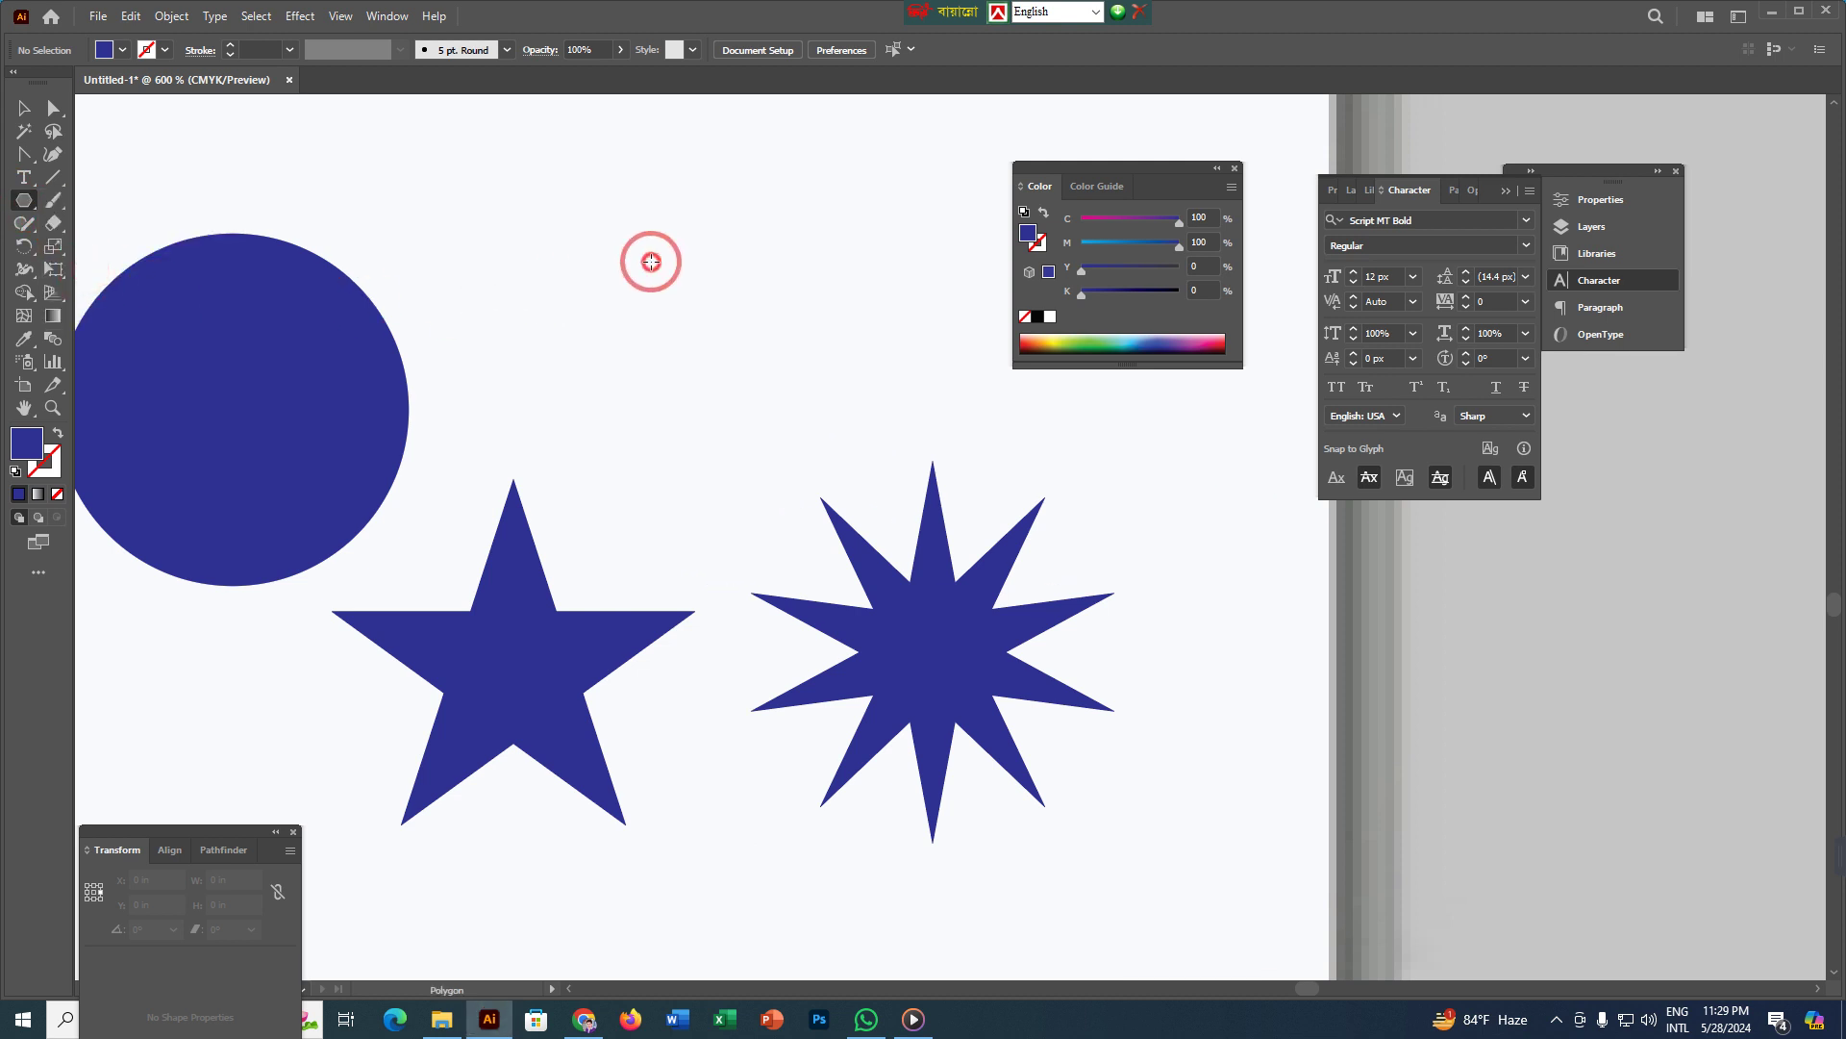
pyautogui.click(651, 263)
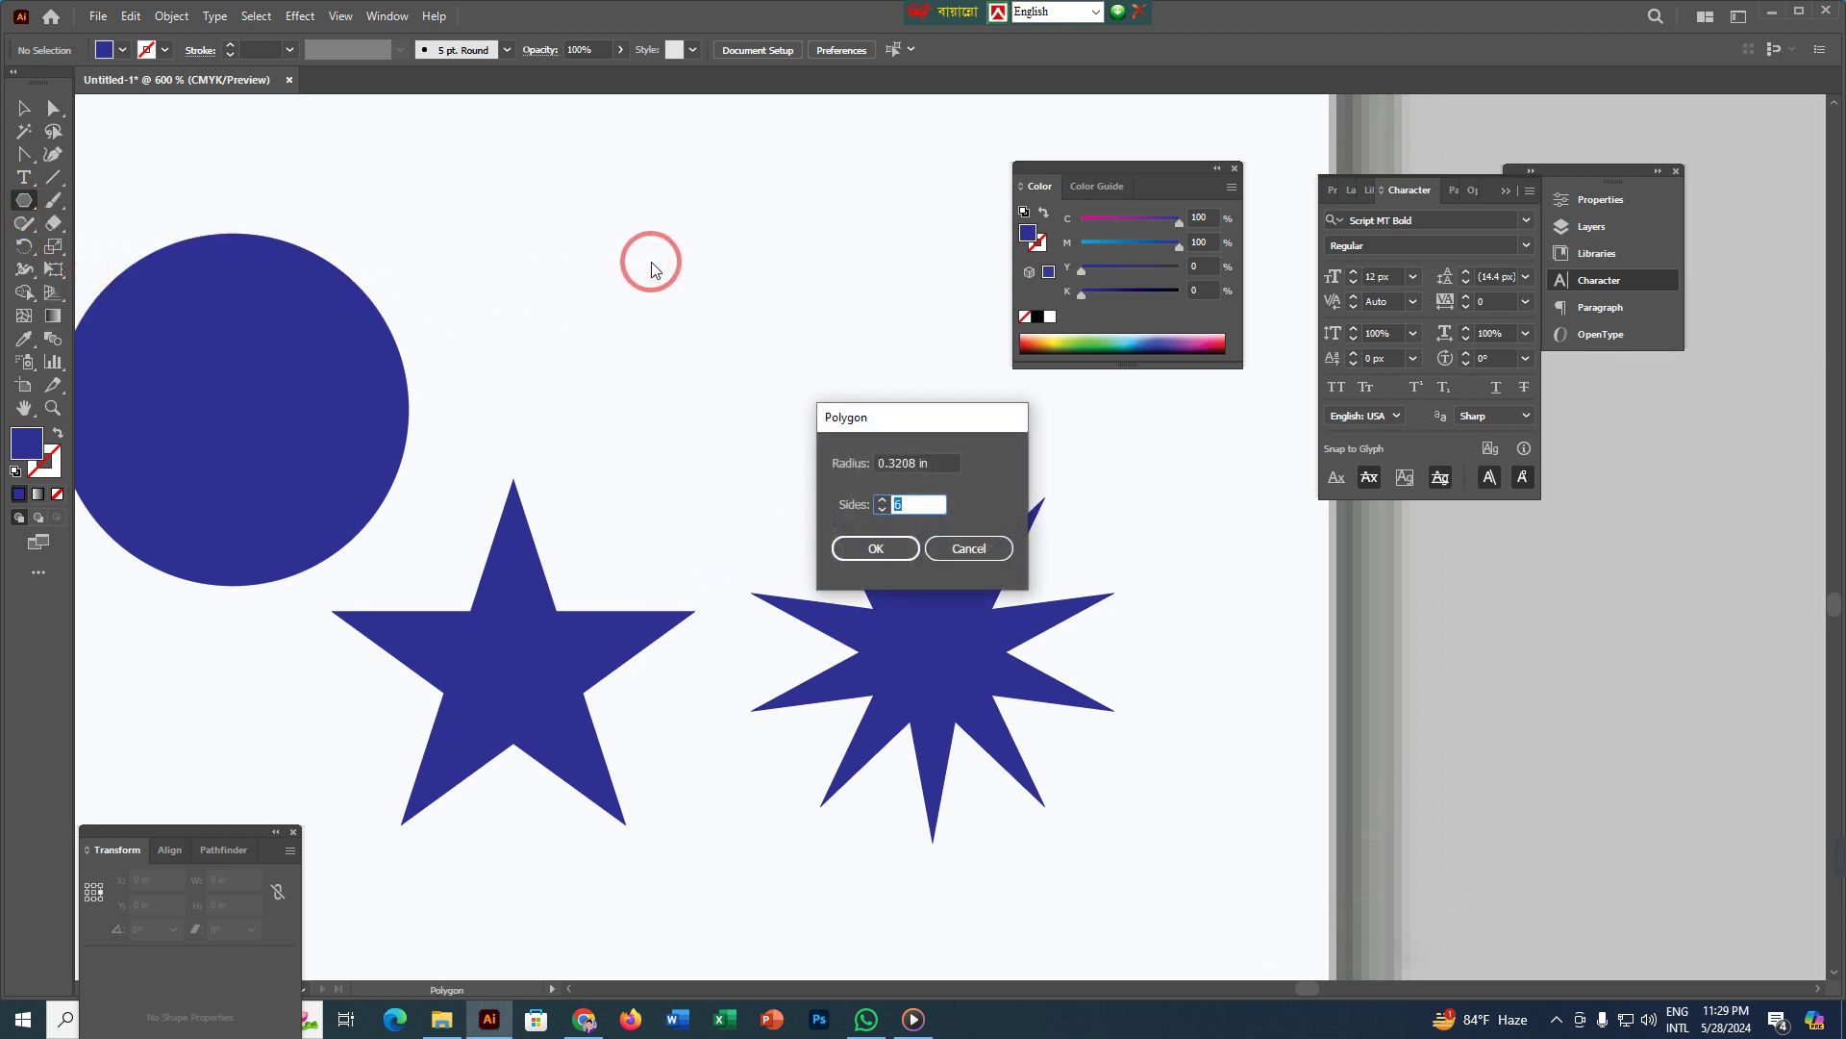
pyautogui.press('Return')
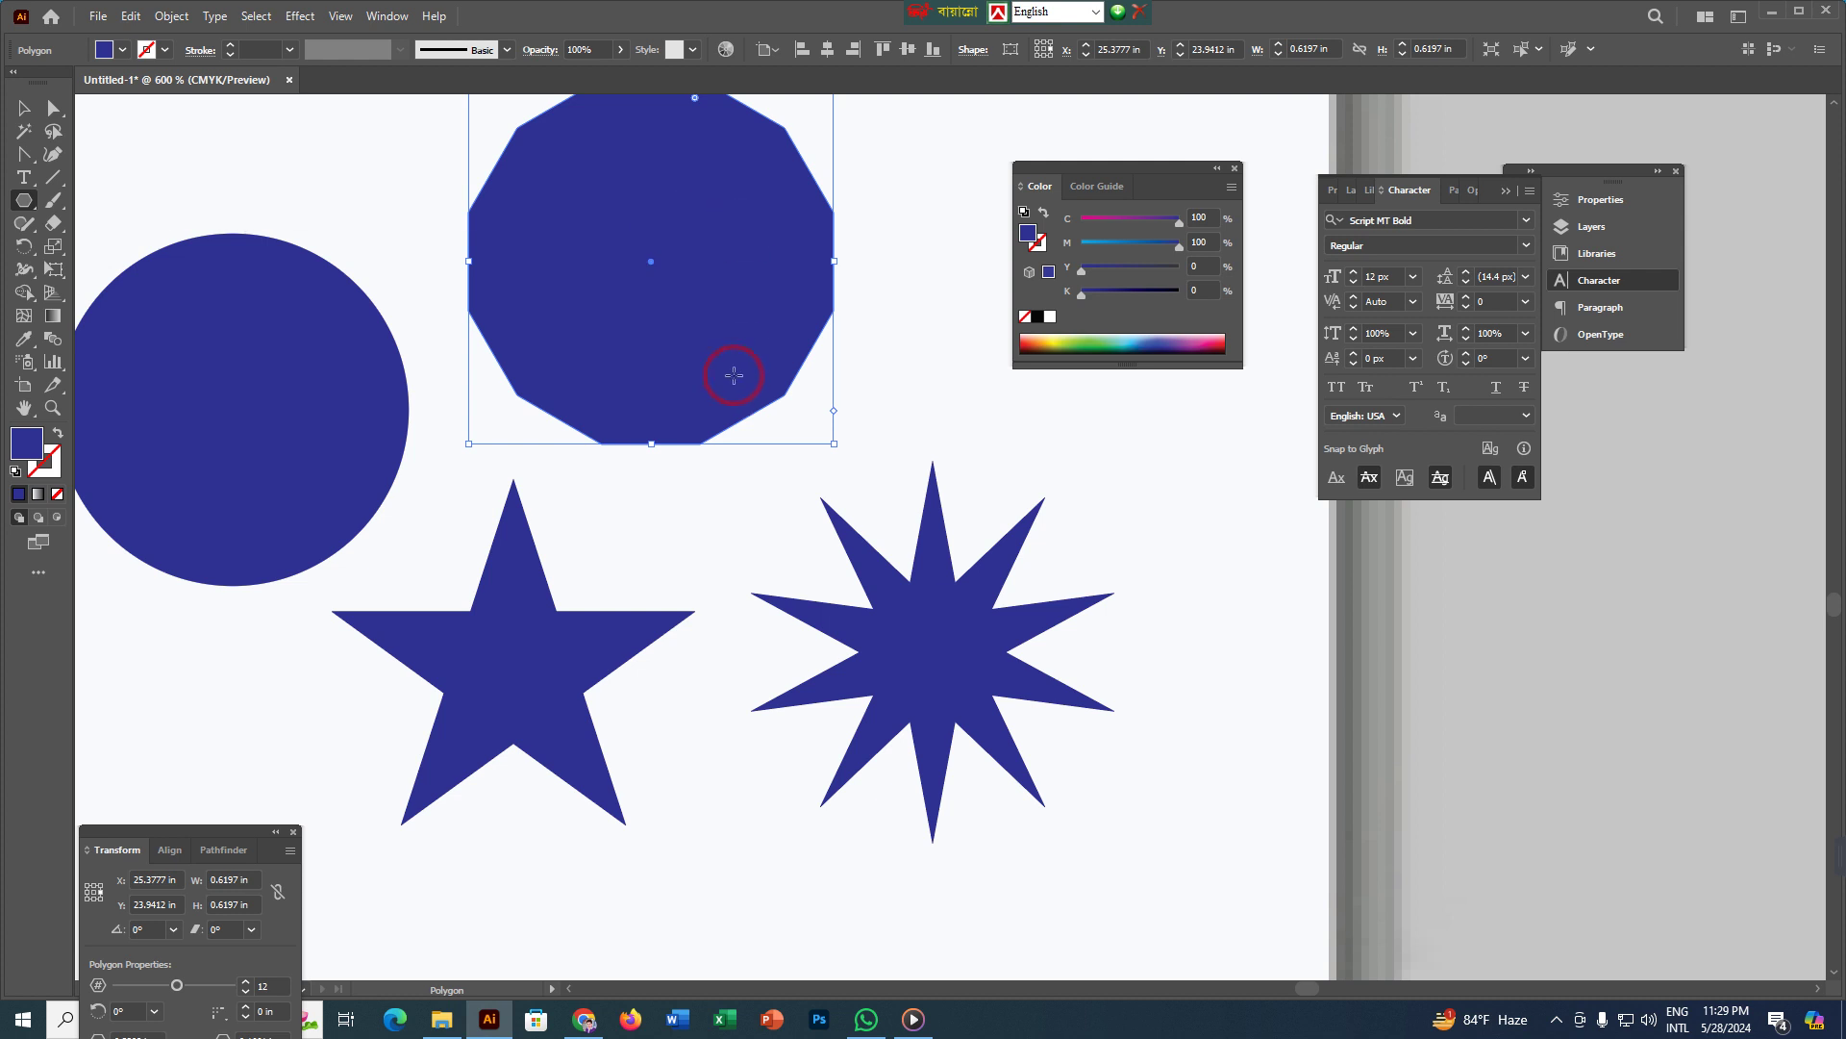
pyautogui.scroll(2, 734, 375)
pyautogui.moveTo(24, 204); pyautogui.dragTo(122, 300)
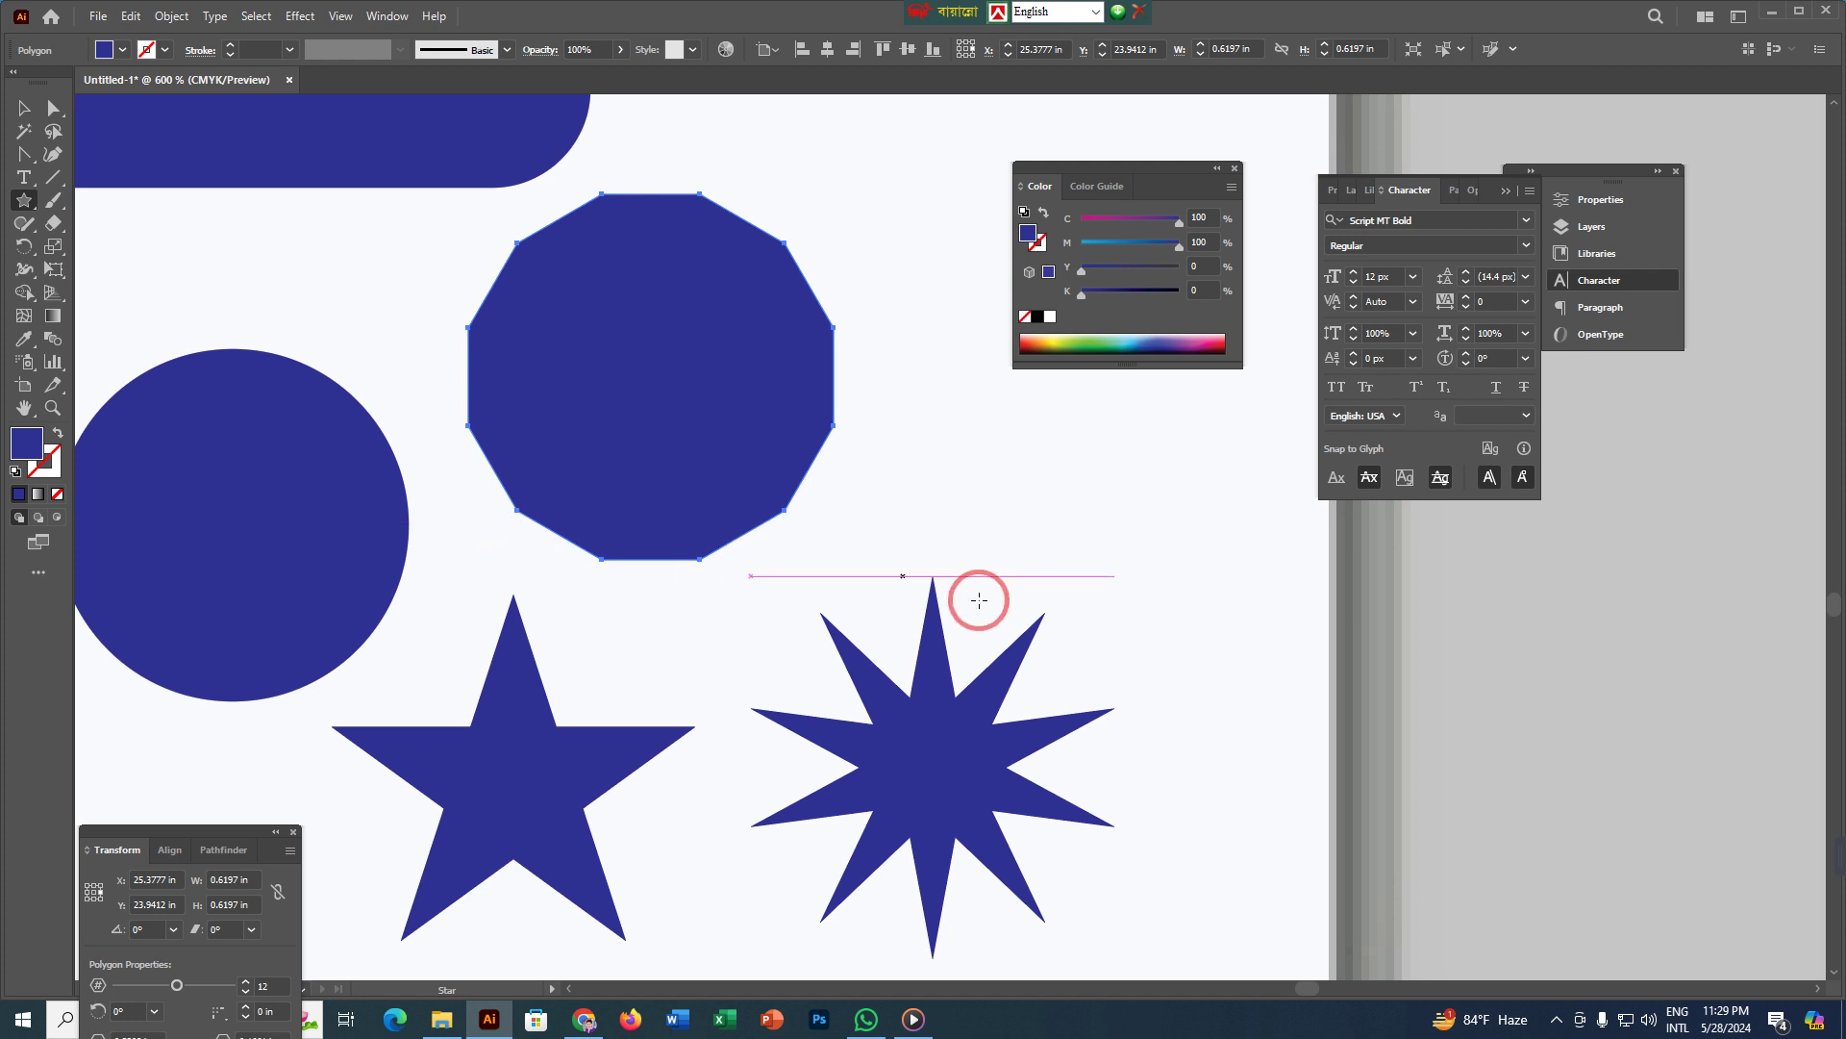
pyautogui.click(26, 109)
pyautogui.click(515, 358)
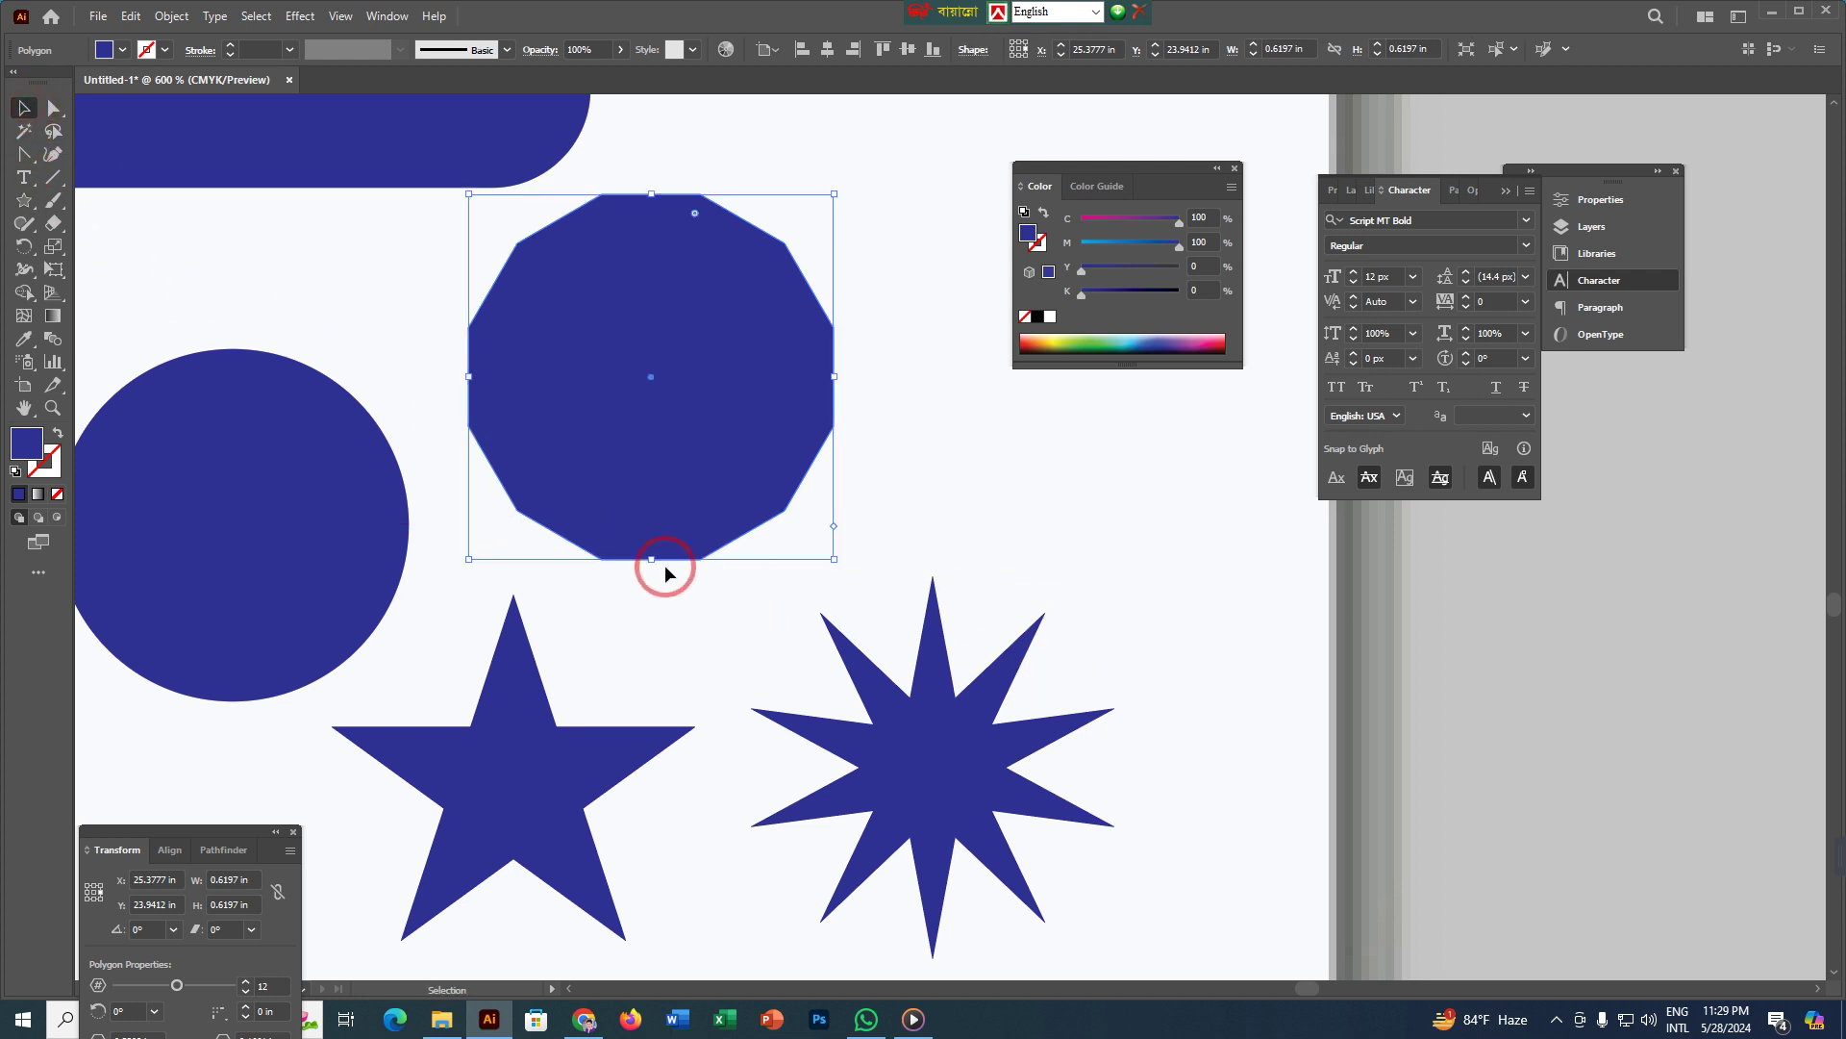
# - Look over the whole visiting card artwork with the new shapes, and switch to the "visiting card" image results in Chrome
pyautogui.scroll(-4, 669, 567)
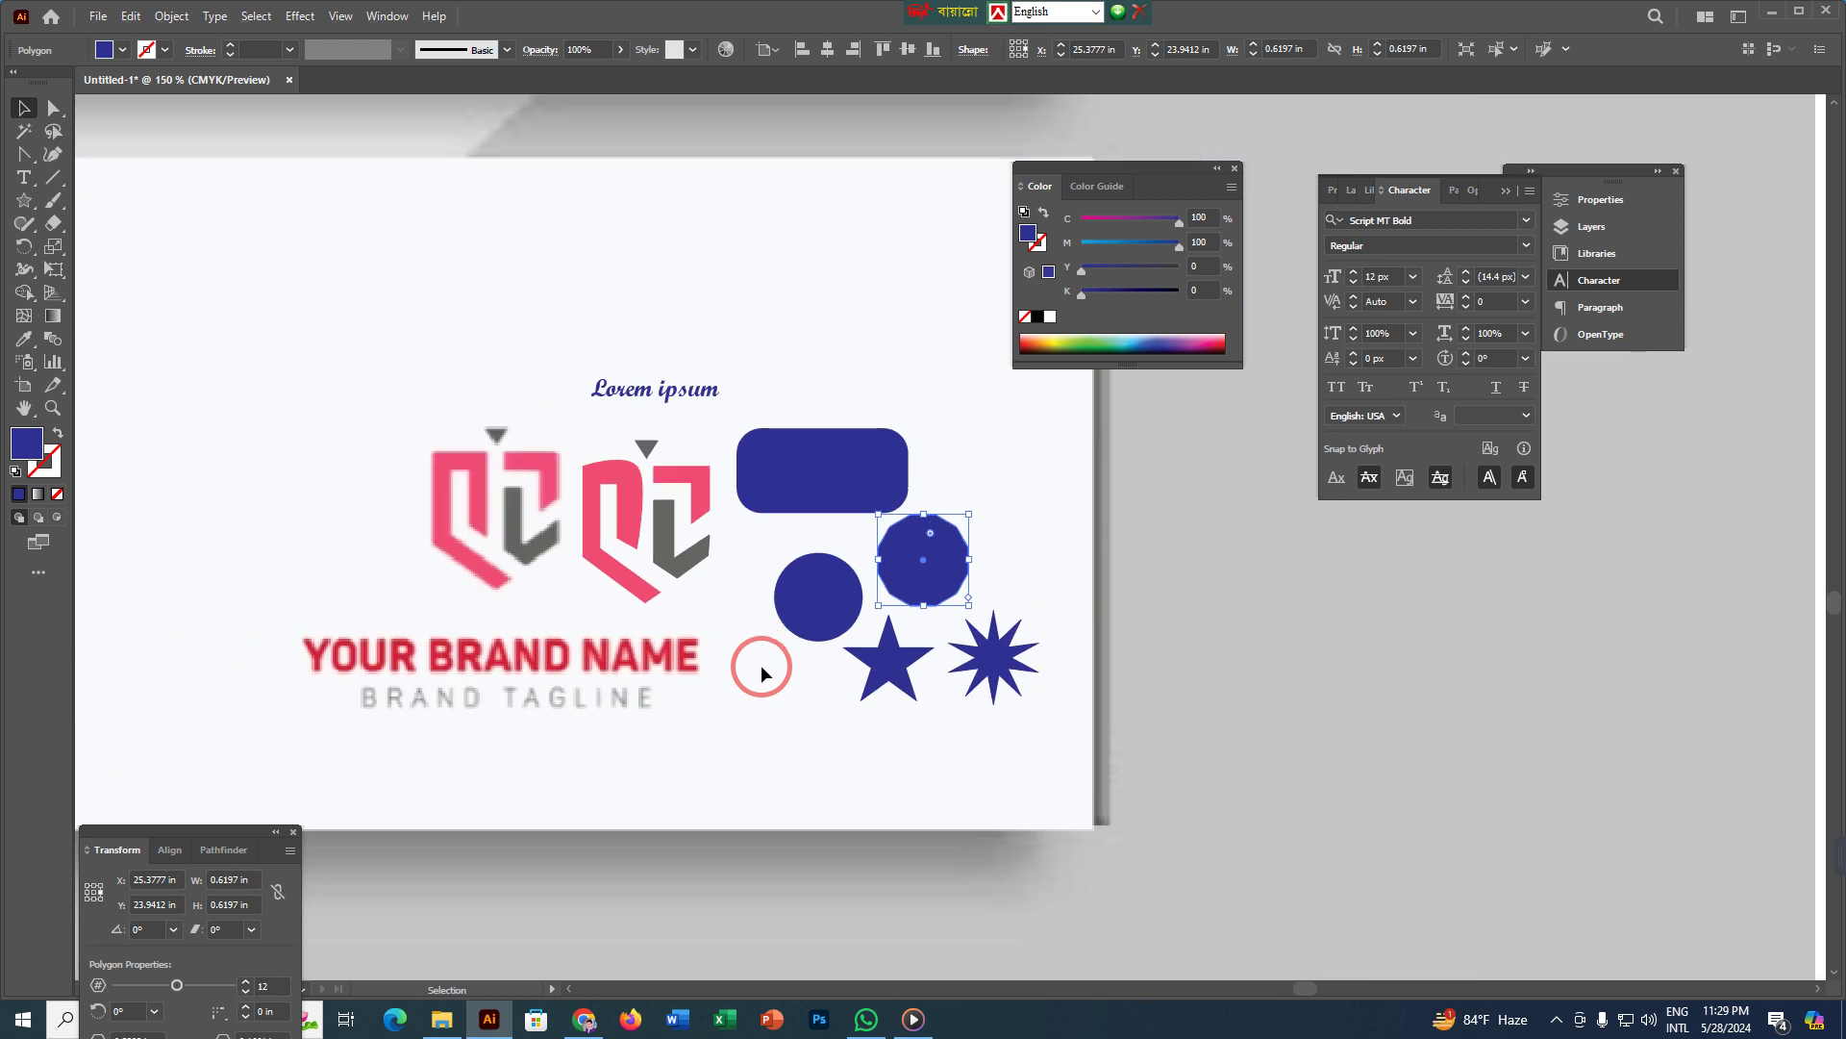
pyautogui.moveTo(617, 699); pyautogui.dragTo(839, 703)
pyautogui.scroll(-2, 800, 689)
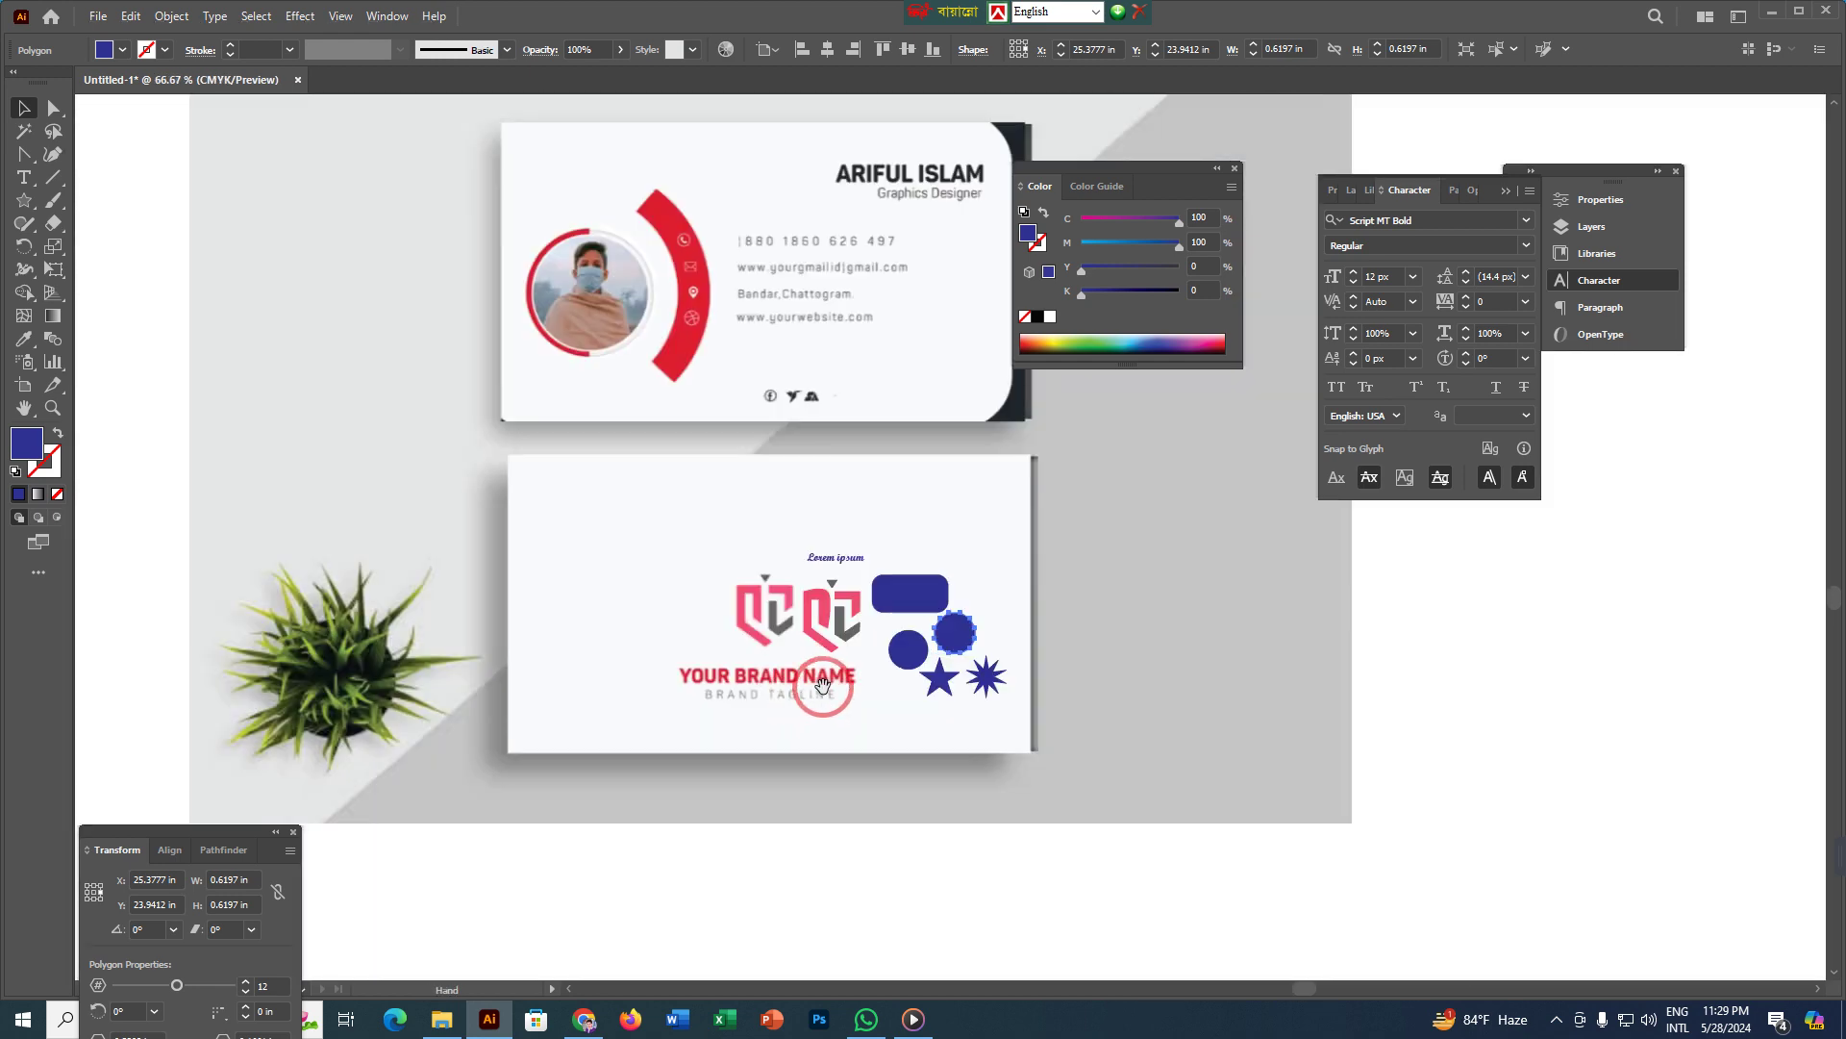
pyautogui.scroll(2, 580, 499)
pyautogui.scroll(-5, 581, 498)
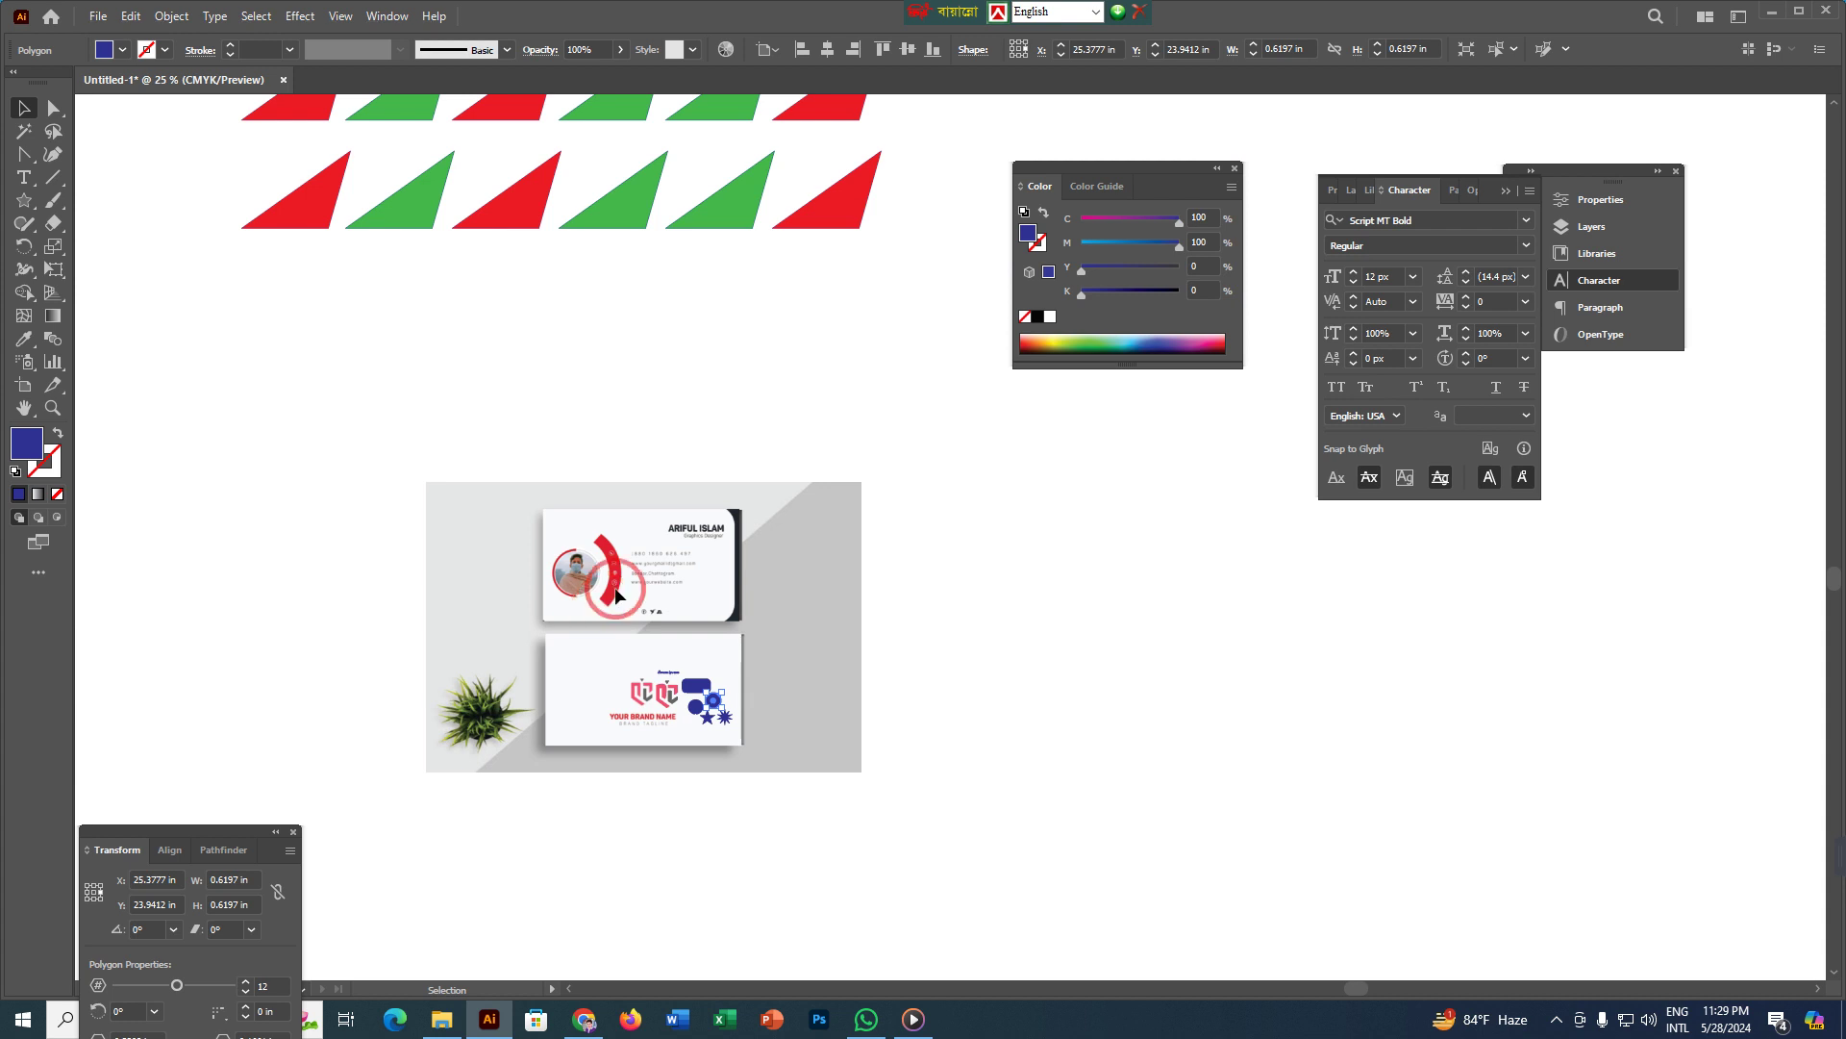
pyautogui.moveTo(624, 413); pyautogui.dragTo(651, 546)
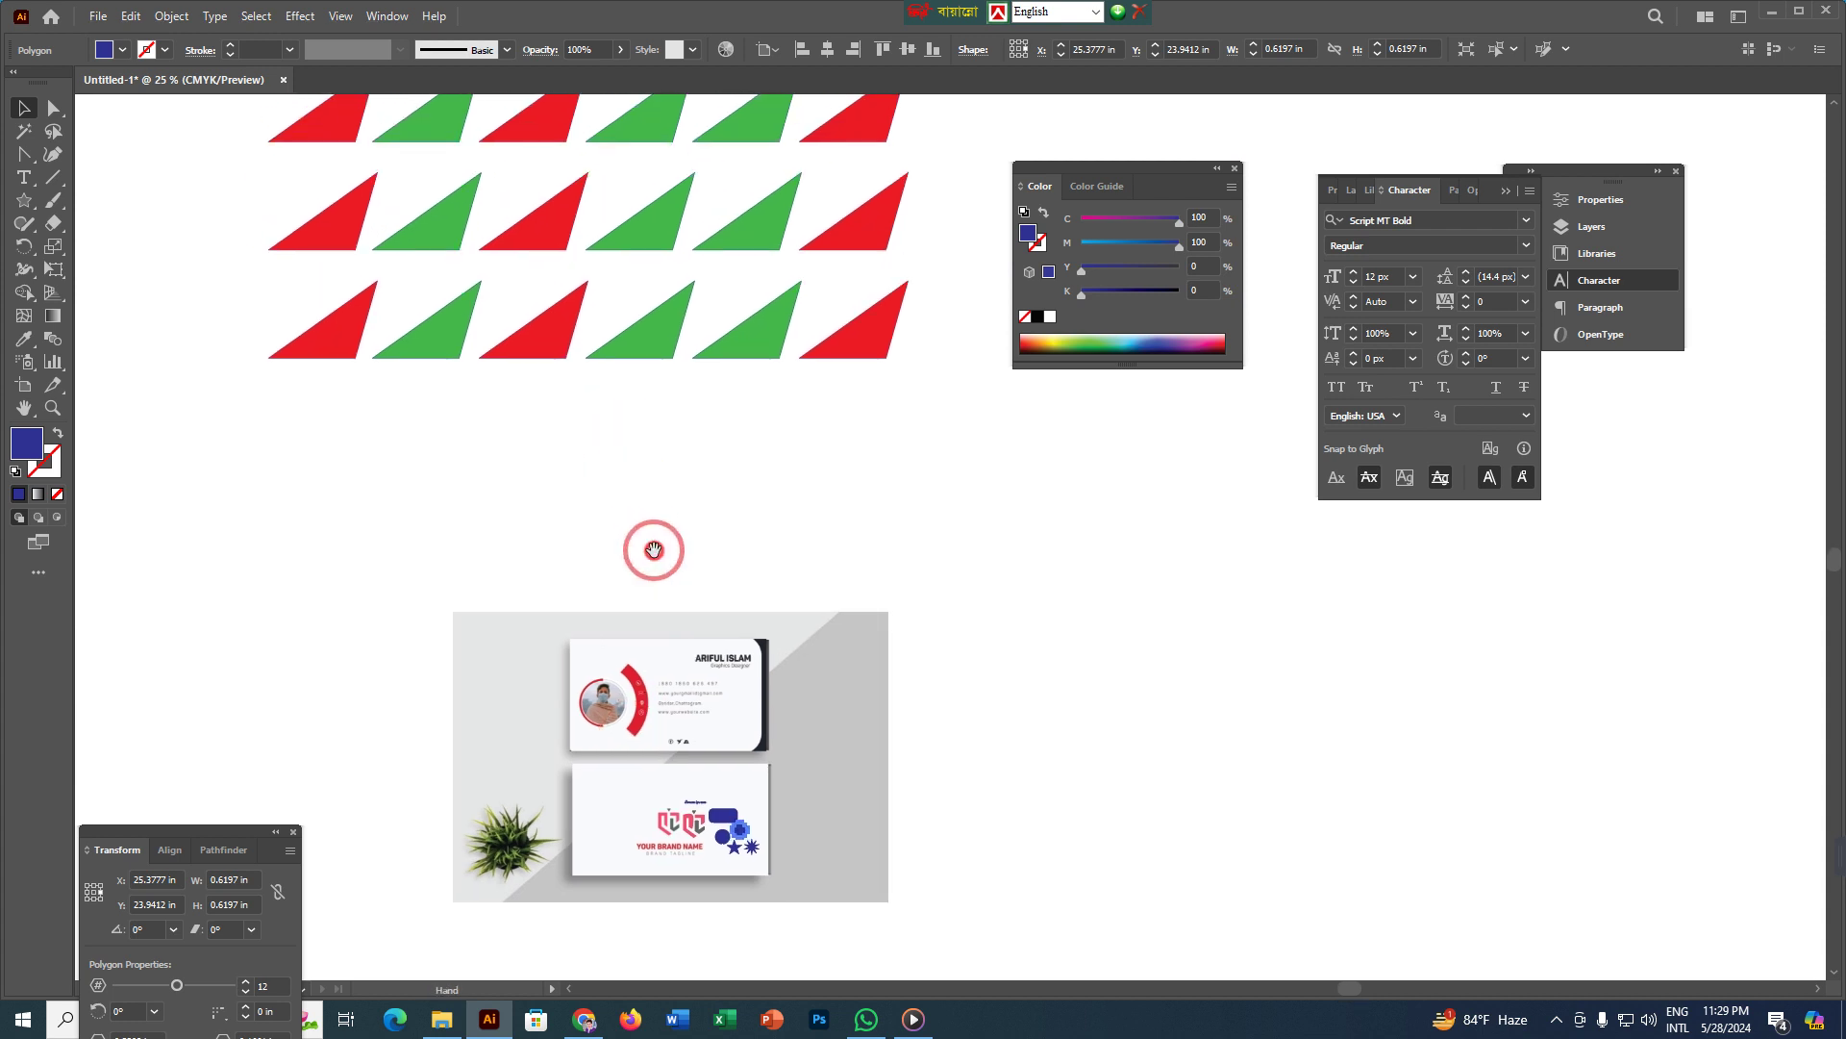
pyautogui.click(582, 1025)
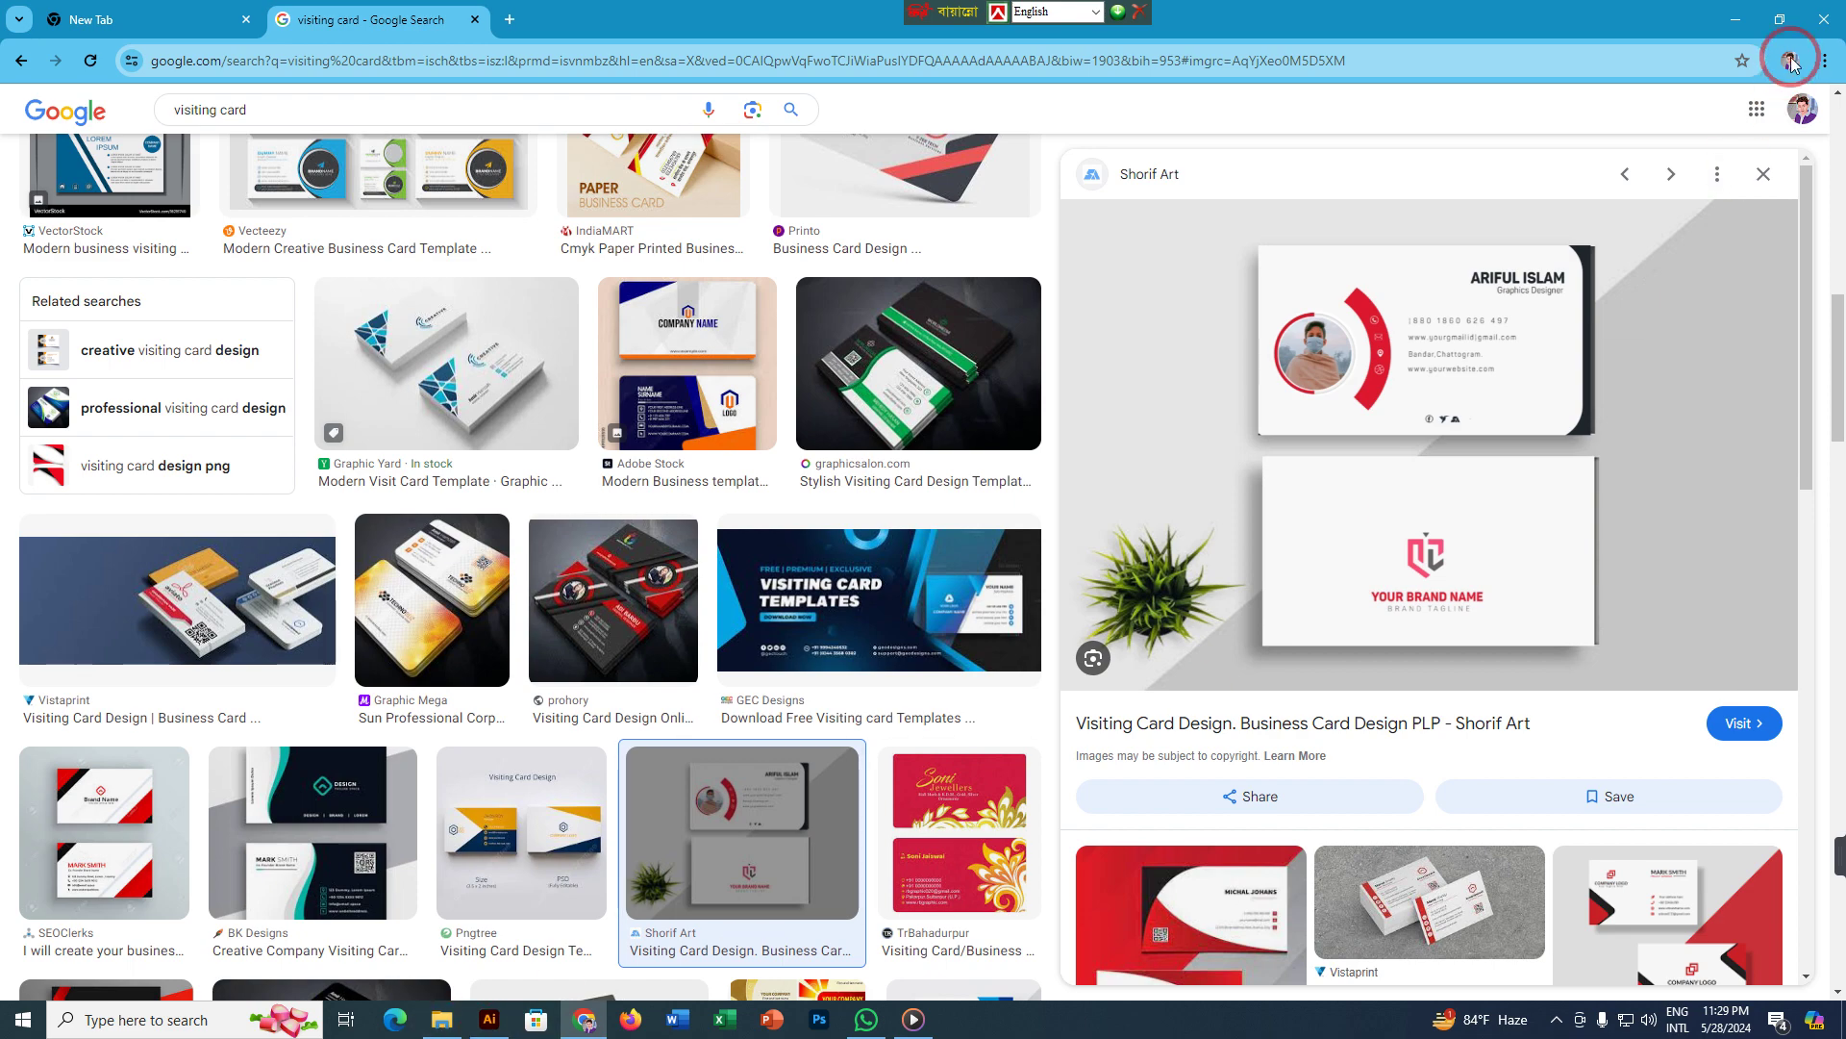